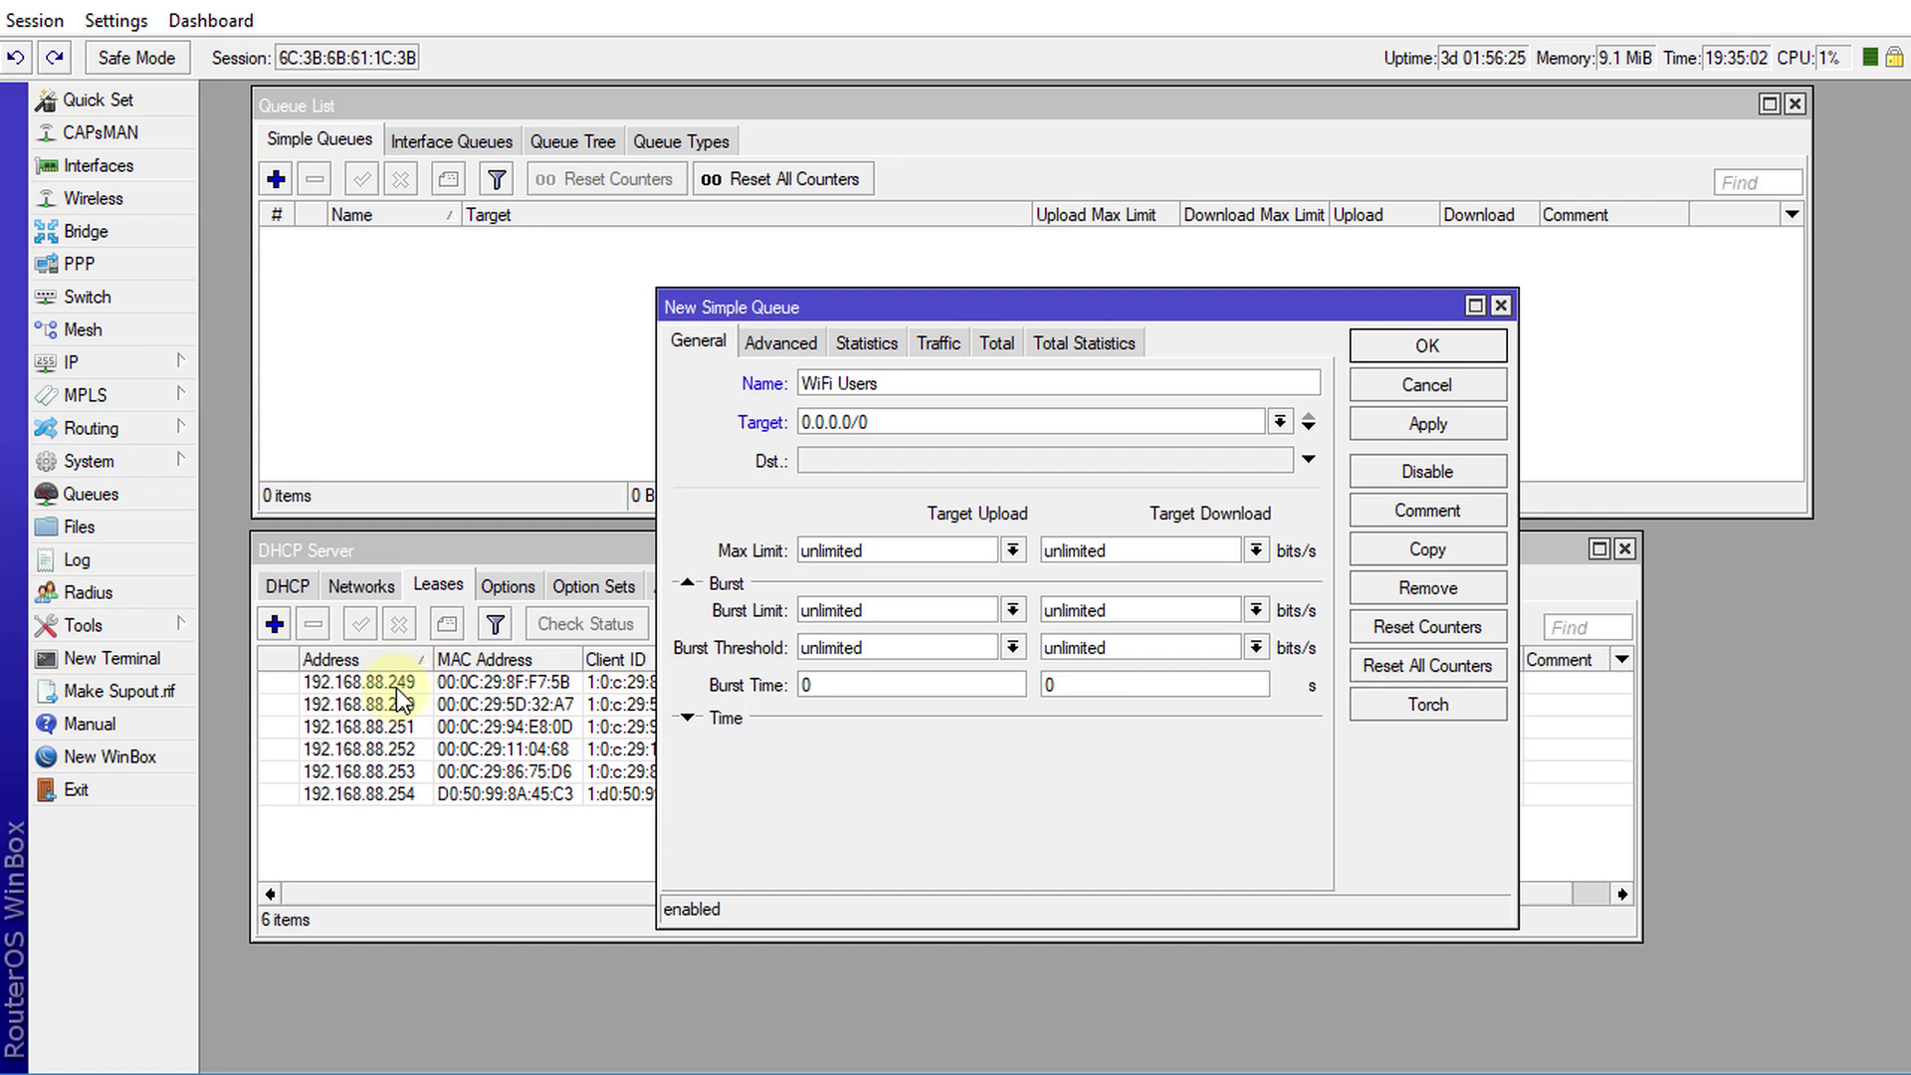
Set the WiFi Users queue's targets to 192.168.88.249, 192.168.88.250 and 192.168.88.251.
{"action": "left_click_drag", "start_coordinate": [892, 422], "coordinate": [661, 418]}
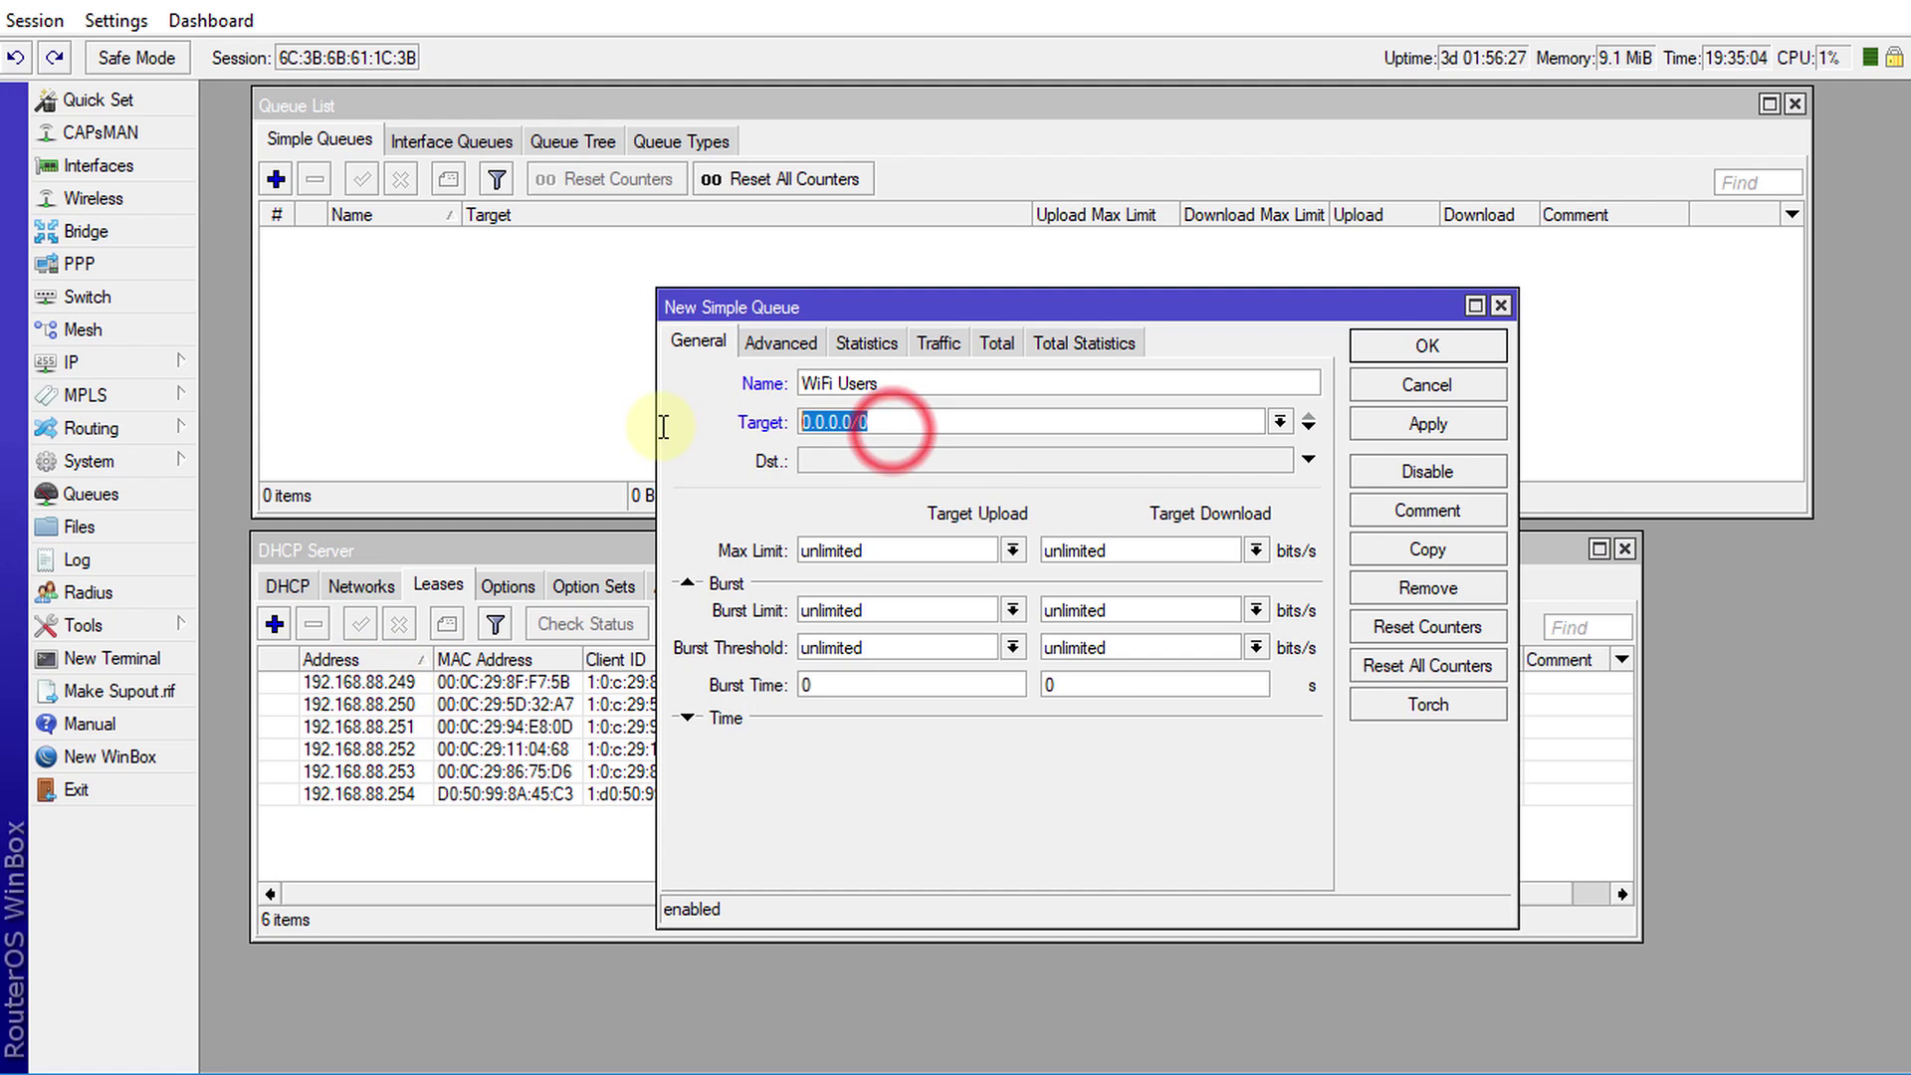
{"action": "type", "text": "1"}
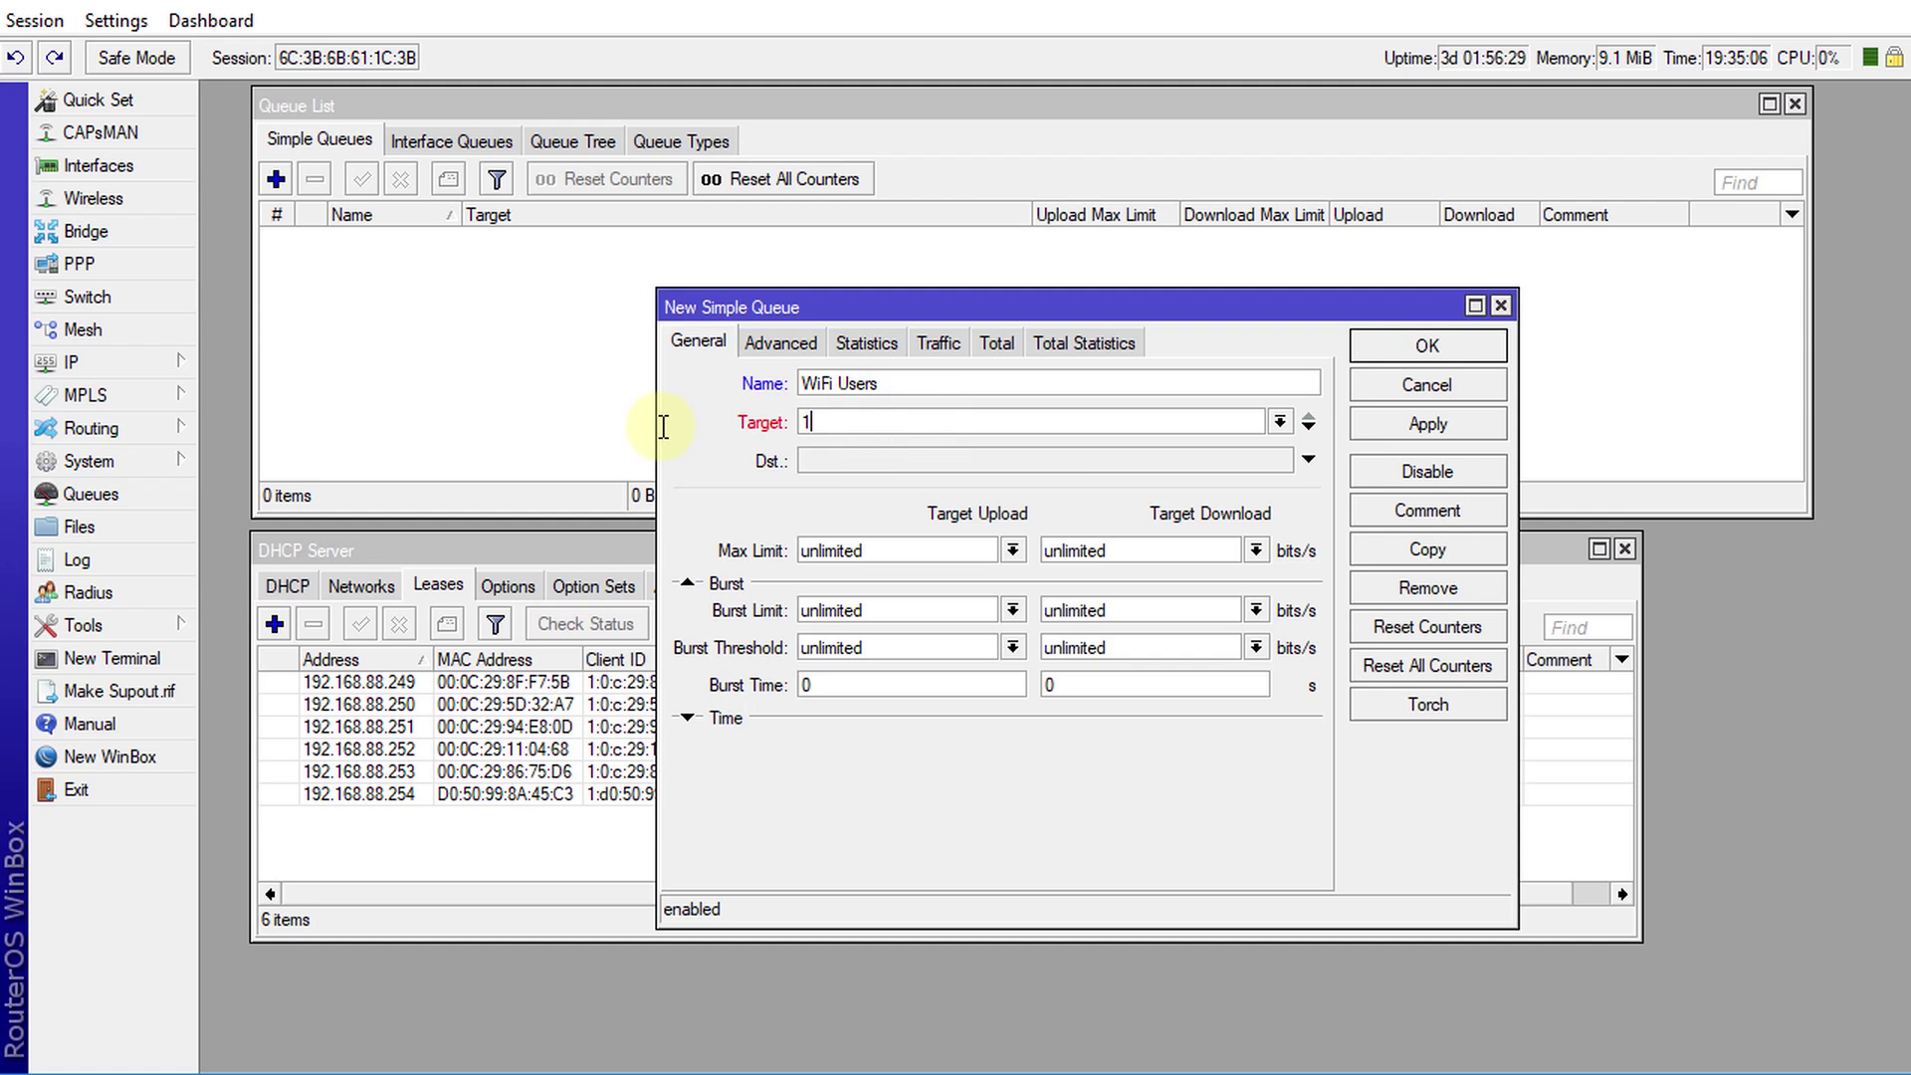
{"action": "type", "text": "92.168.88.249"}
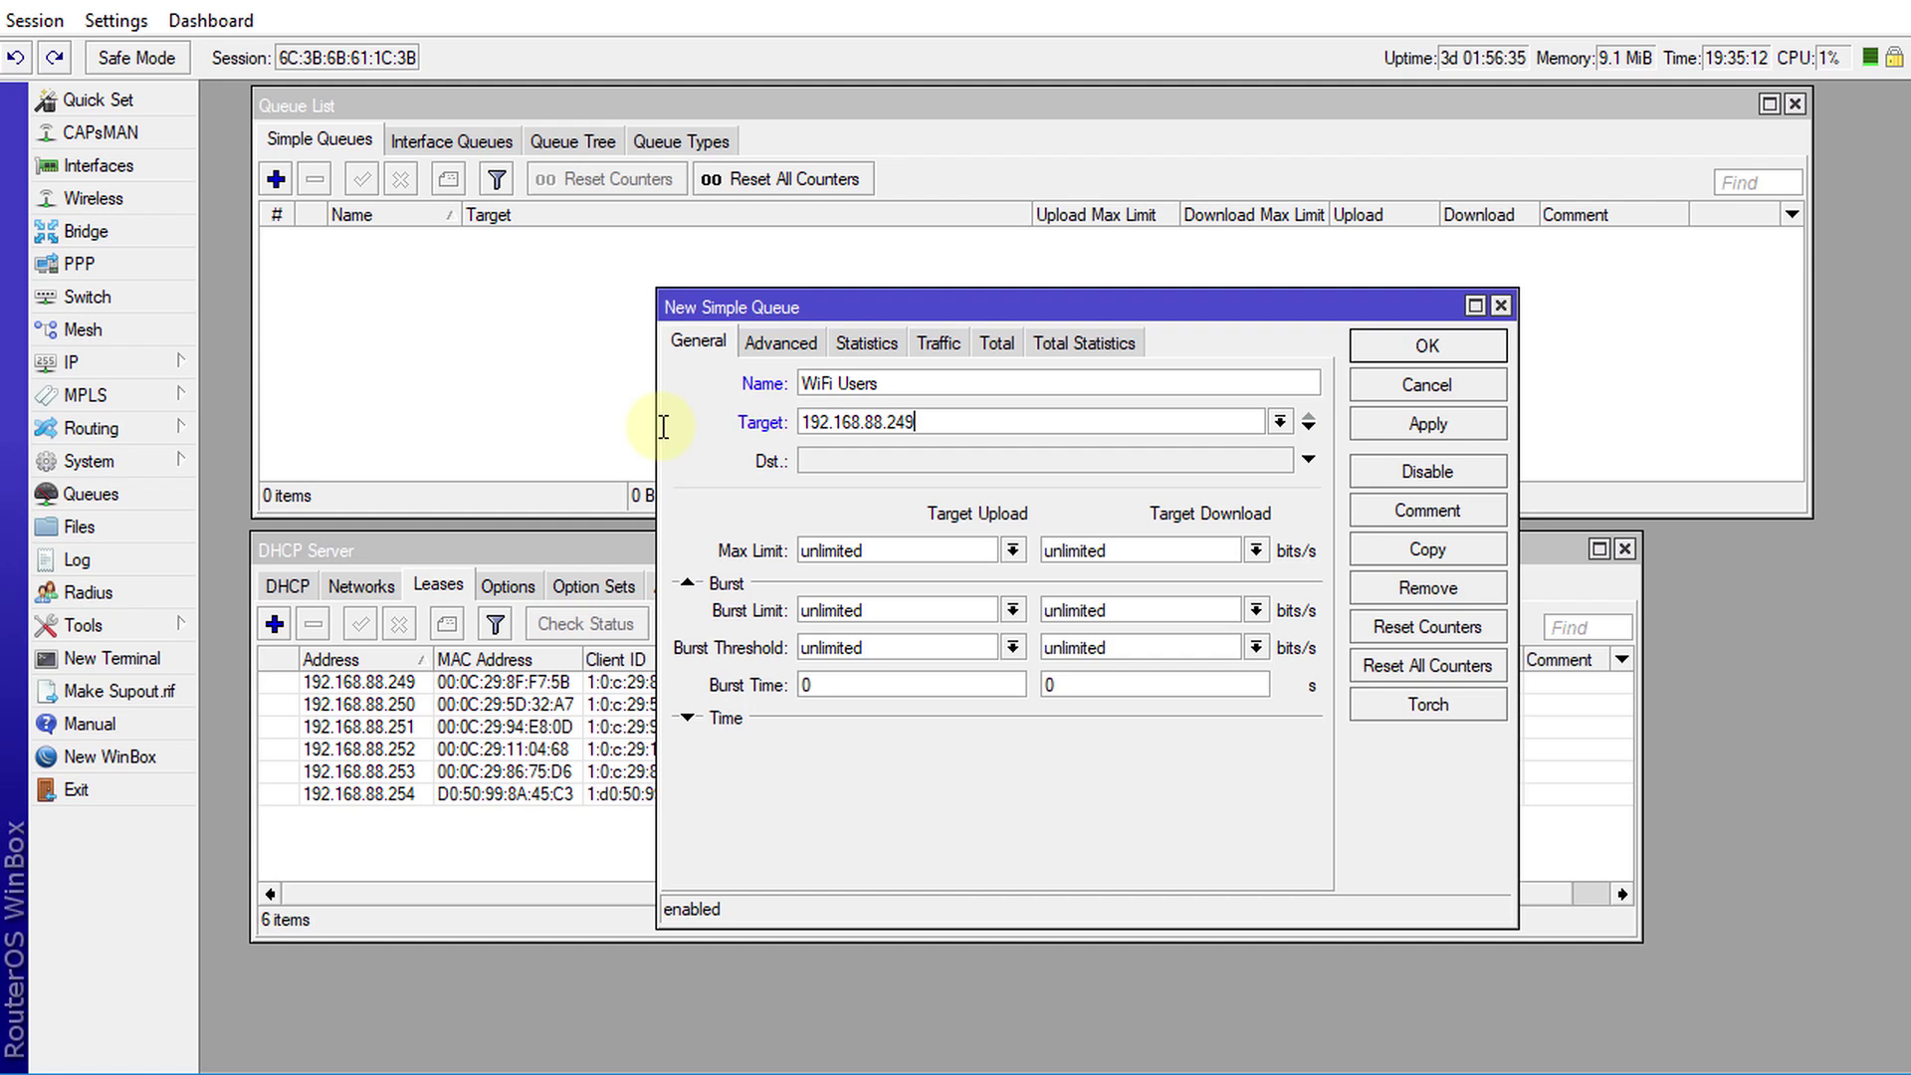
{"action": "left_click", "coordinate": [907, 422]}
{"action": "left_click_drag", "start_coordinate": [897, 422], "coordinate": [677, 419]}
{"action": "key", "text": "ctrl+c"}
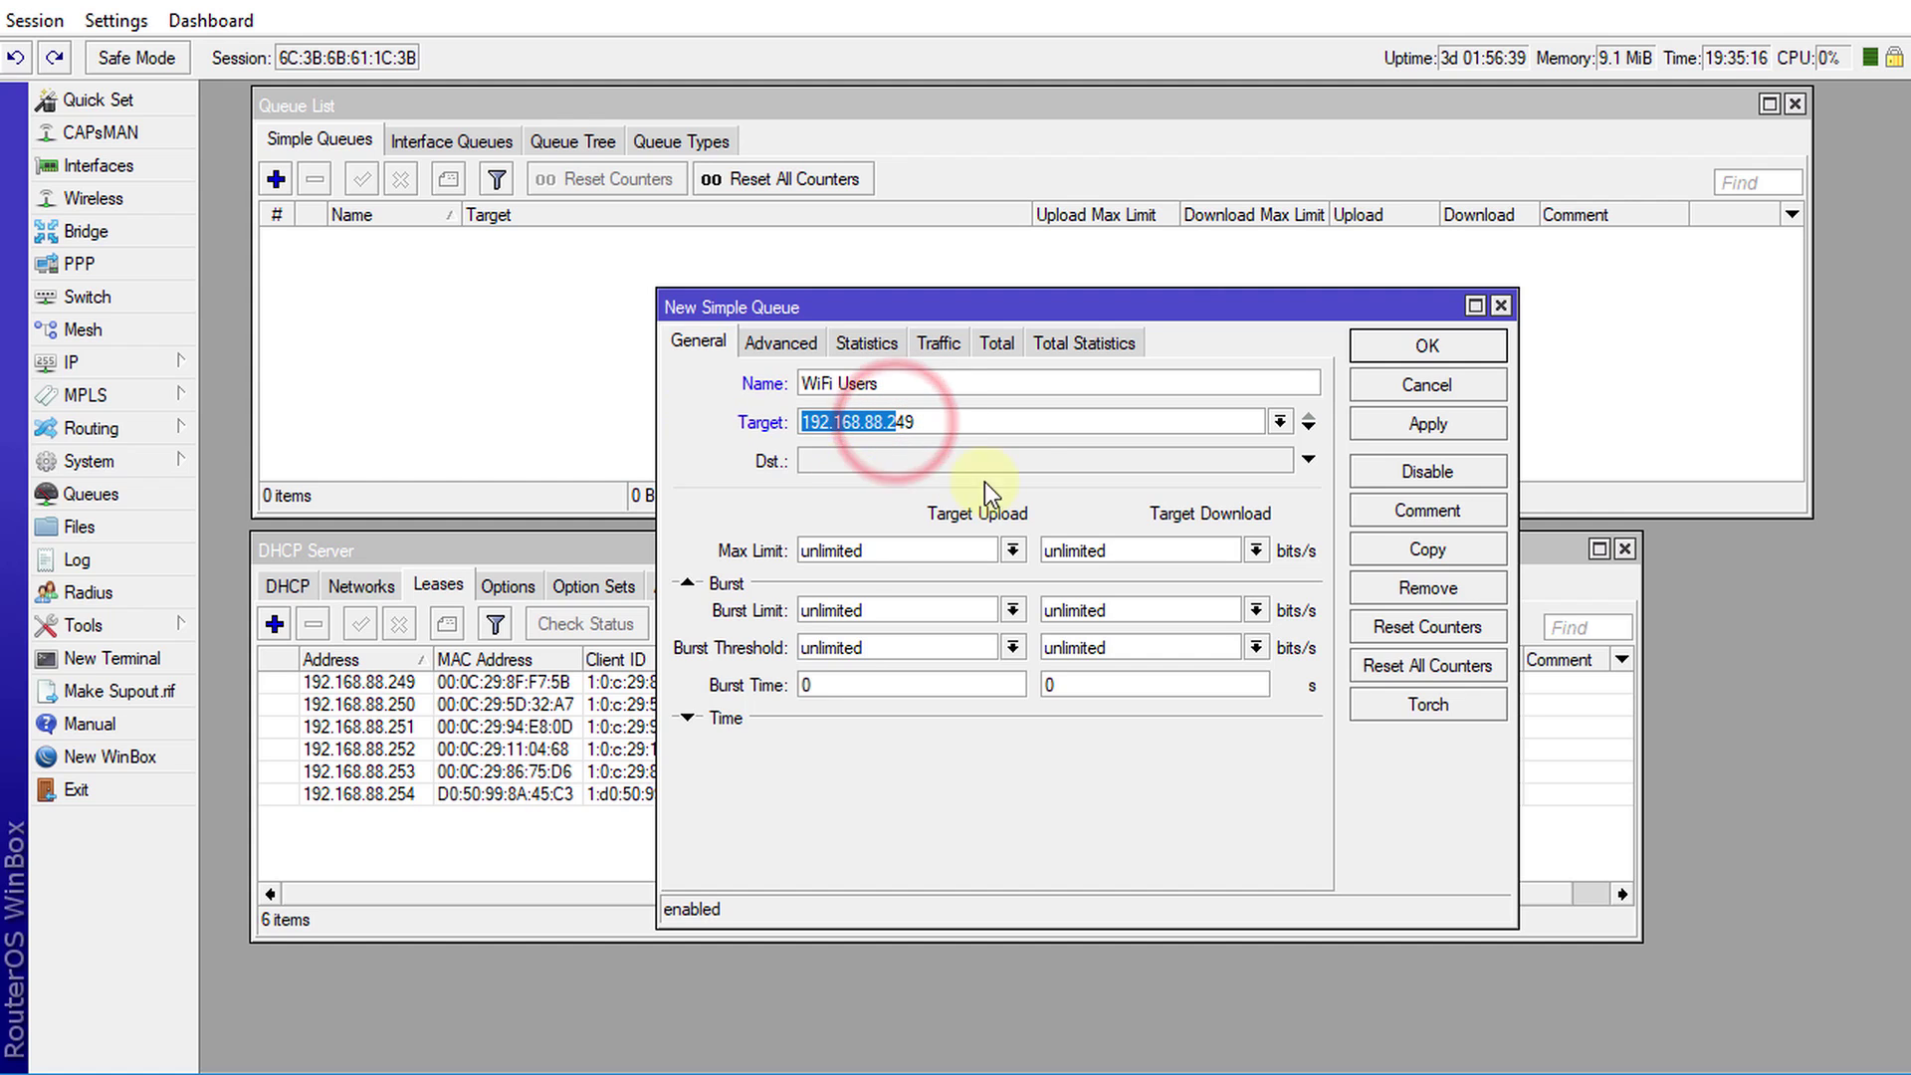
{"action": "left_click", "coordinate": [1310, 428]}
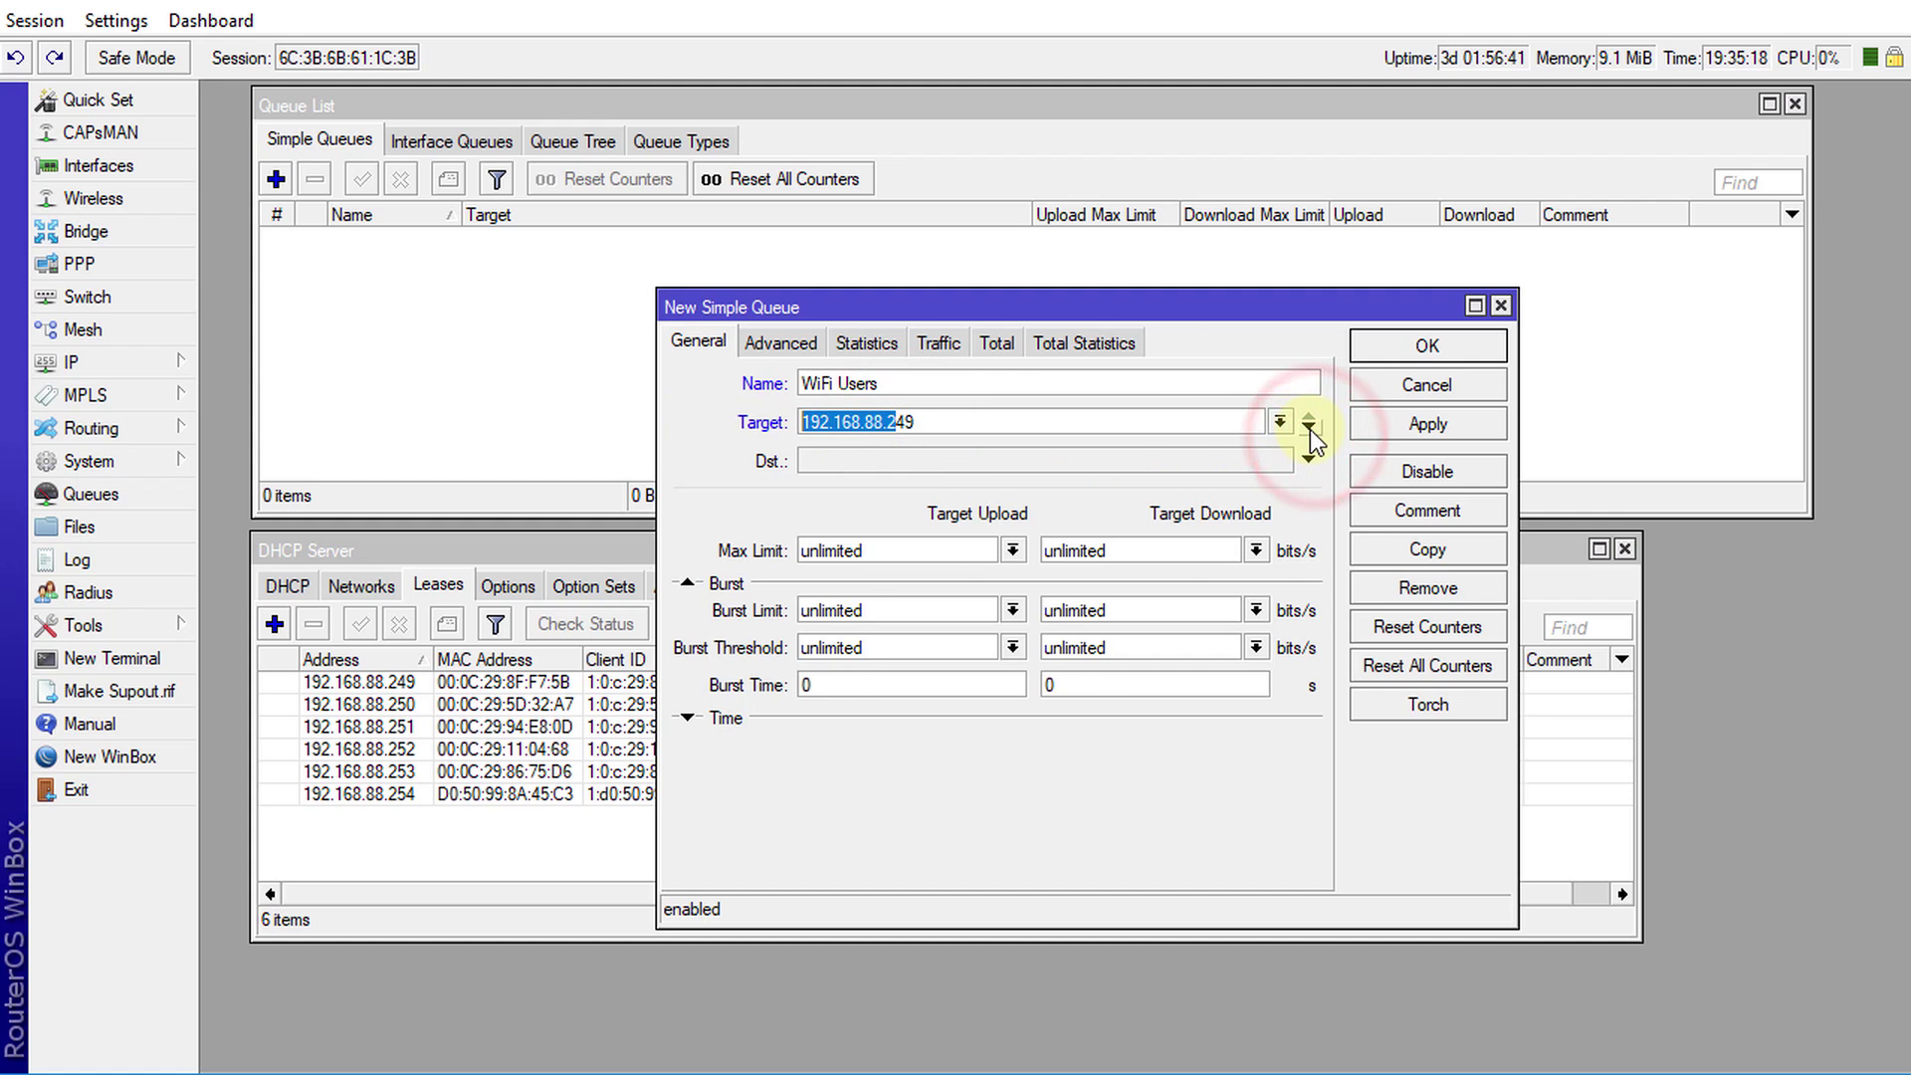
{"action": "key", "text": "ctrl+v"}
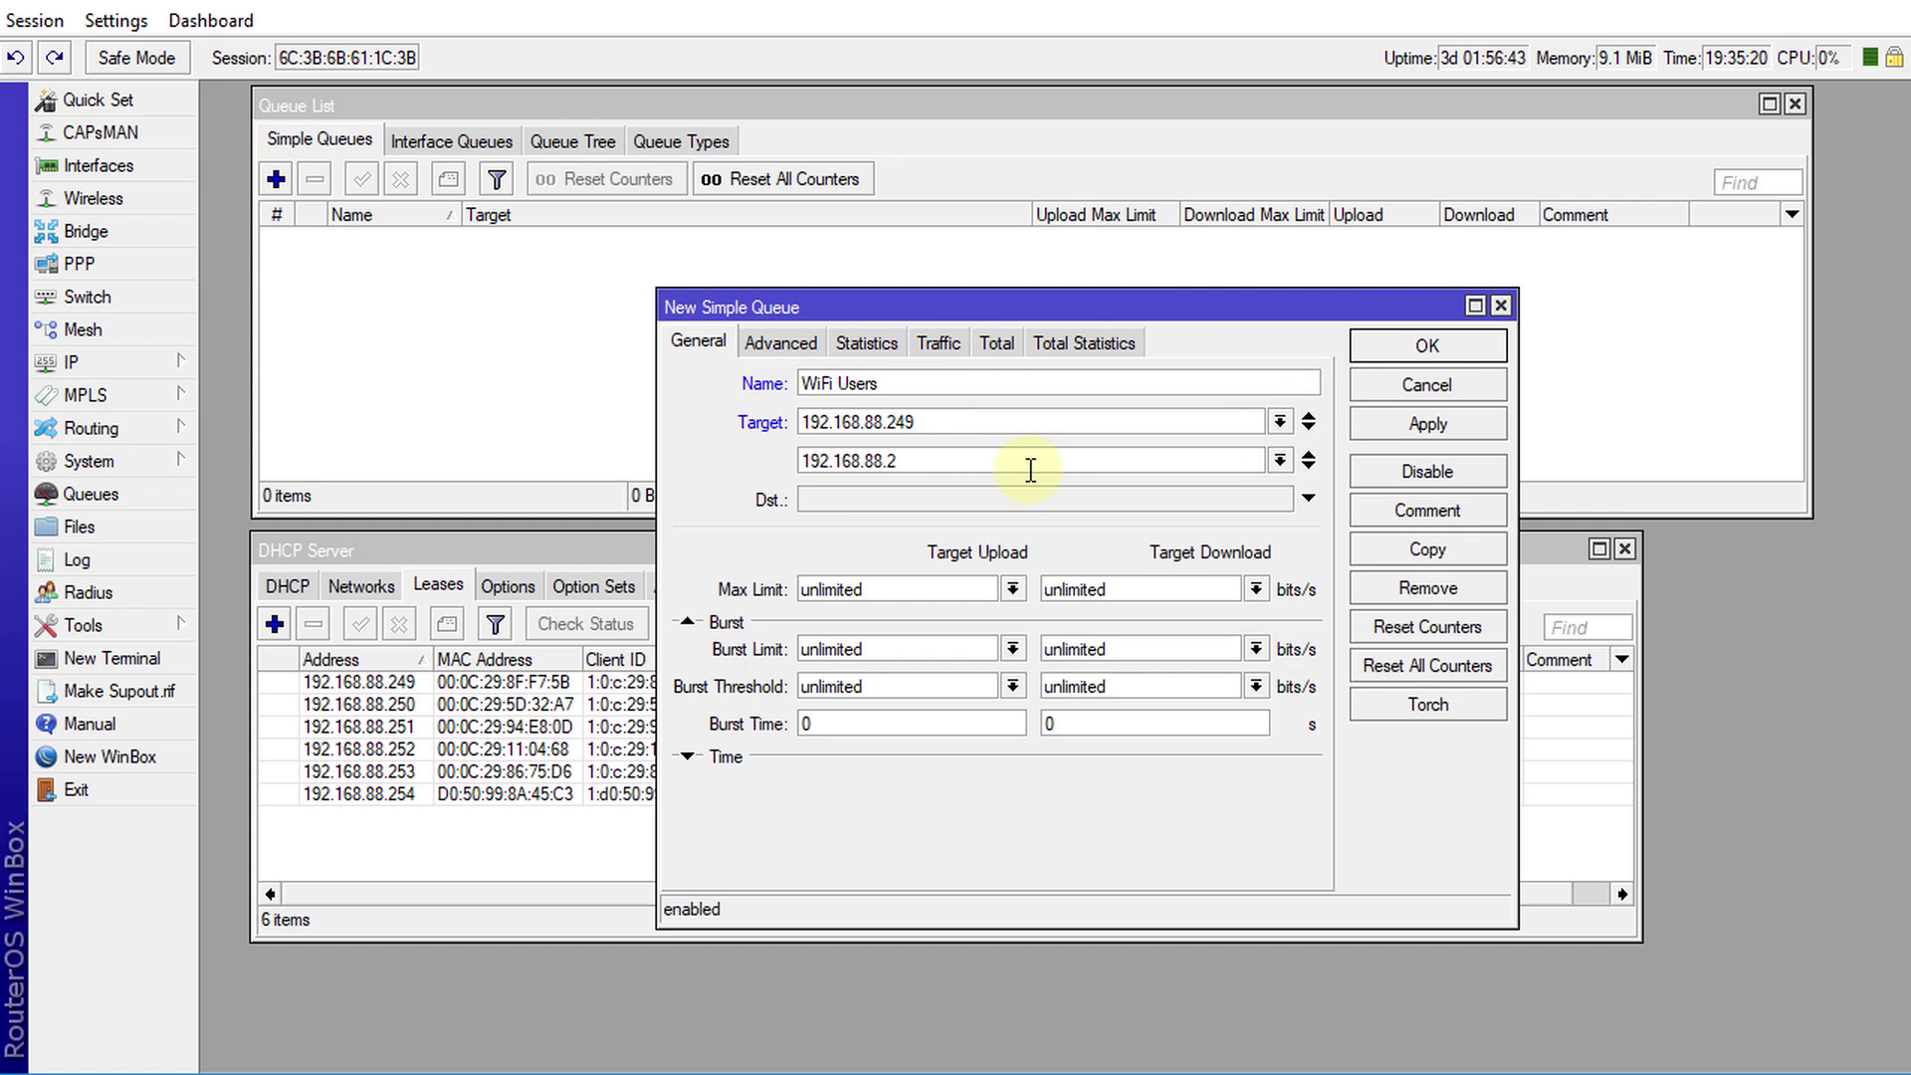
{"action": "left_click", "coordinate": [1309, 465]}
{"action": "key", "text": "ctrl+v"}
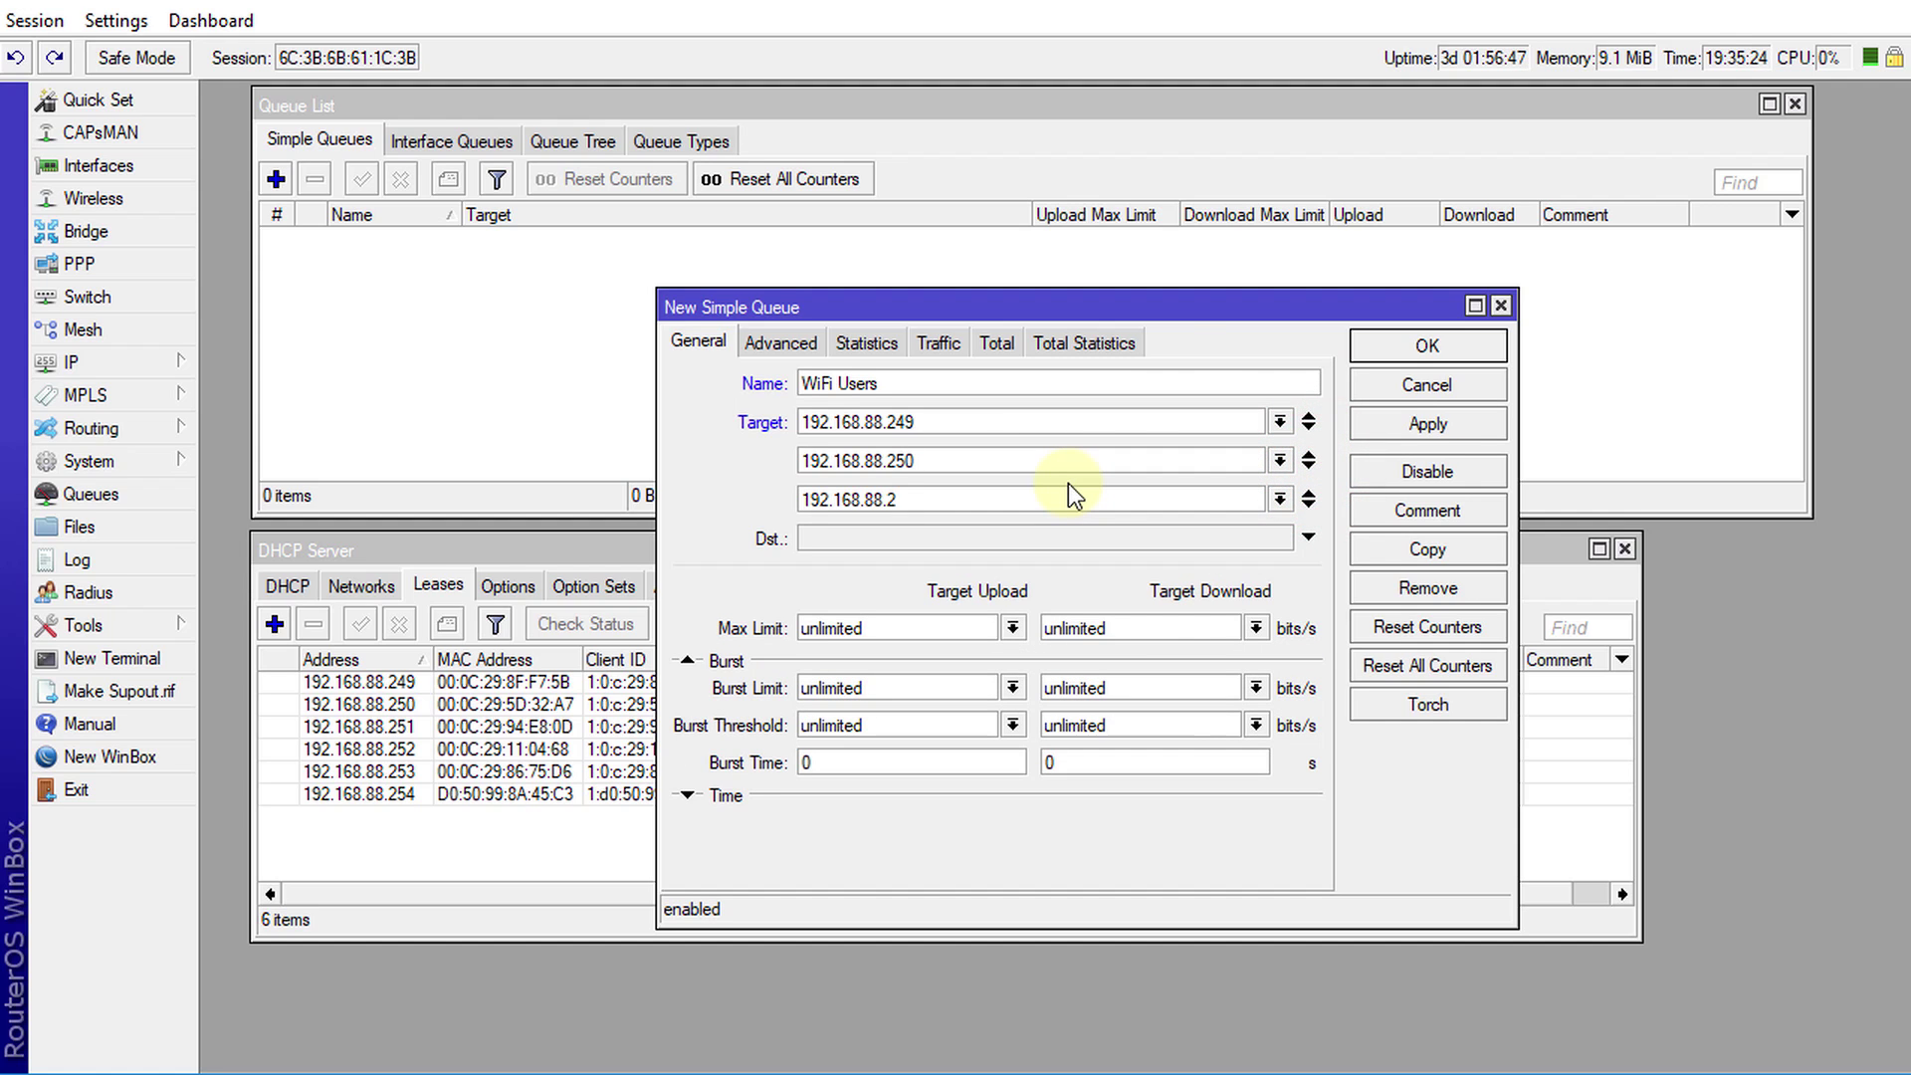
{"action": "type", "text": "51"}
Set the WiFi Users queue's max limit to 512k for upload and 5M for download.
{"action": "left_click", "coordinate": [1015, 628]}
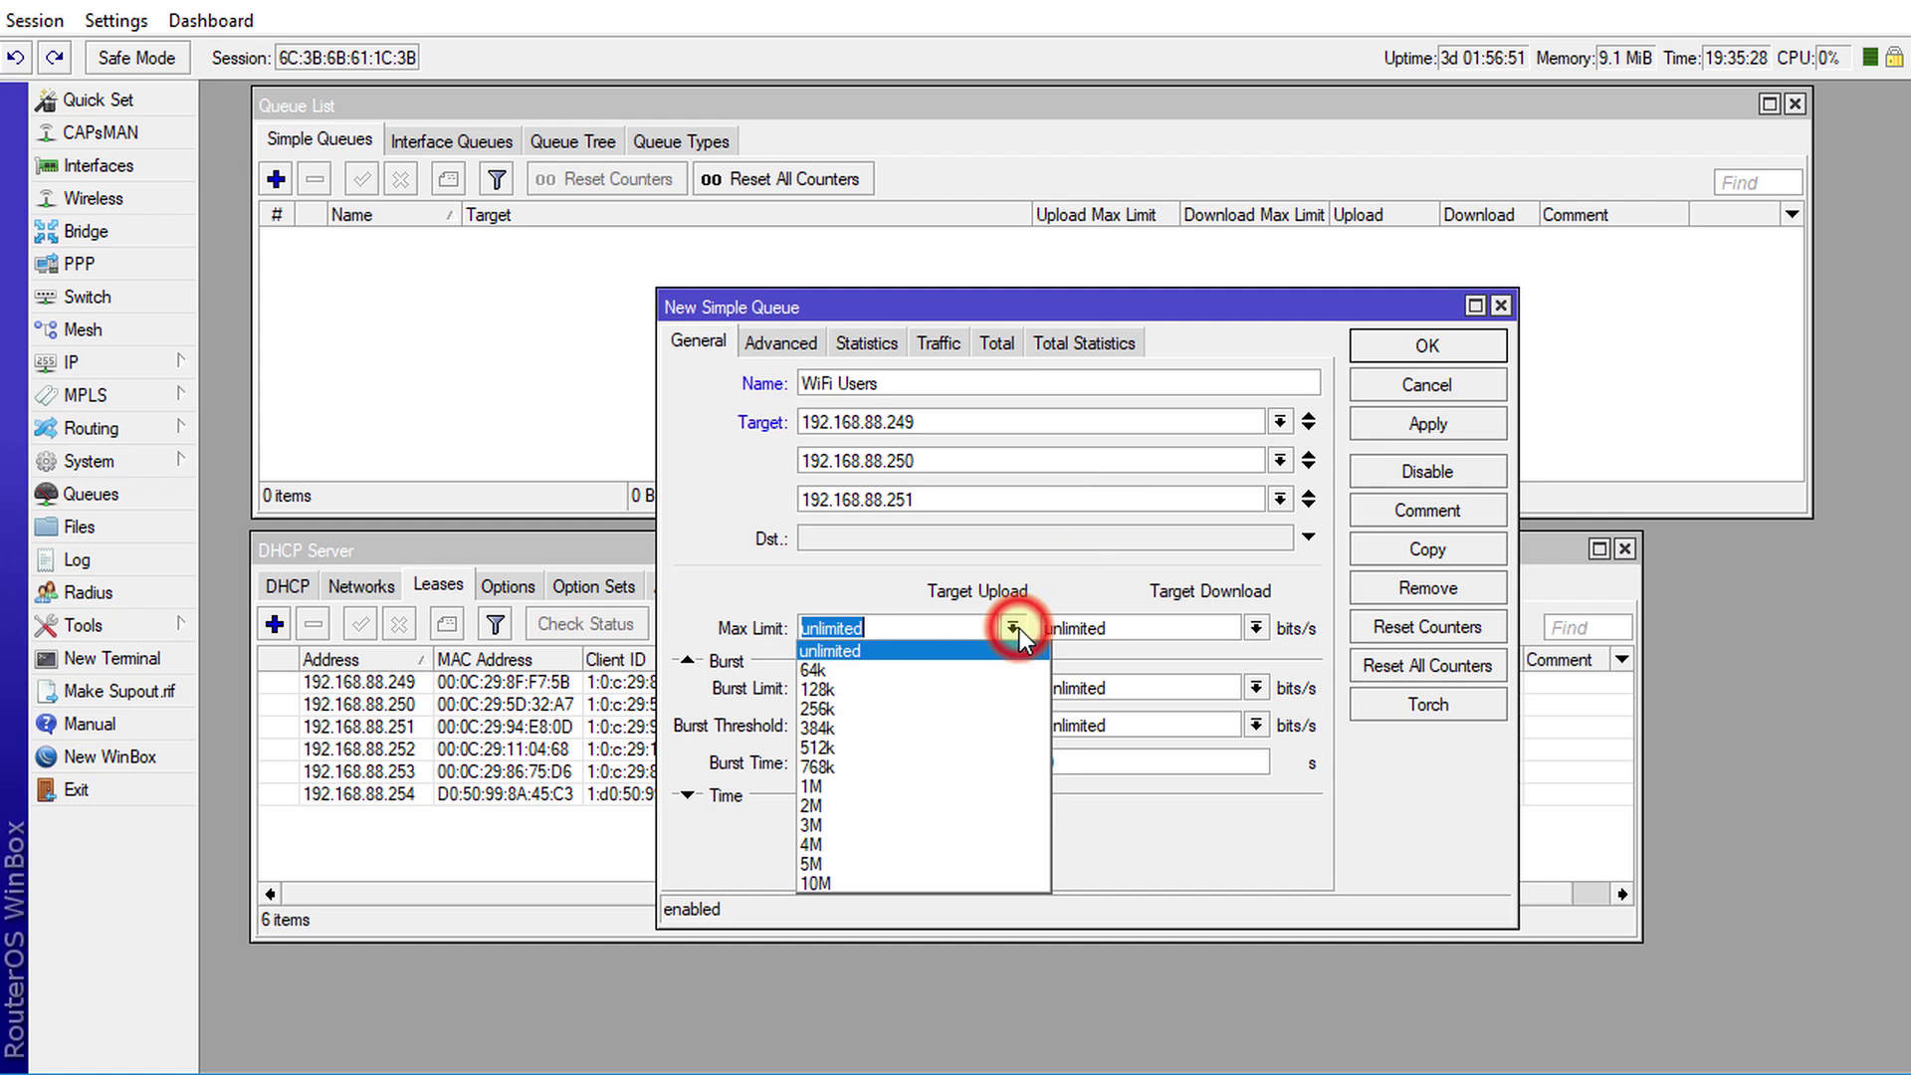
{"action": "left_click", "coordinate": [976, 746]}
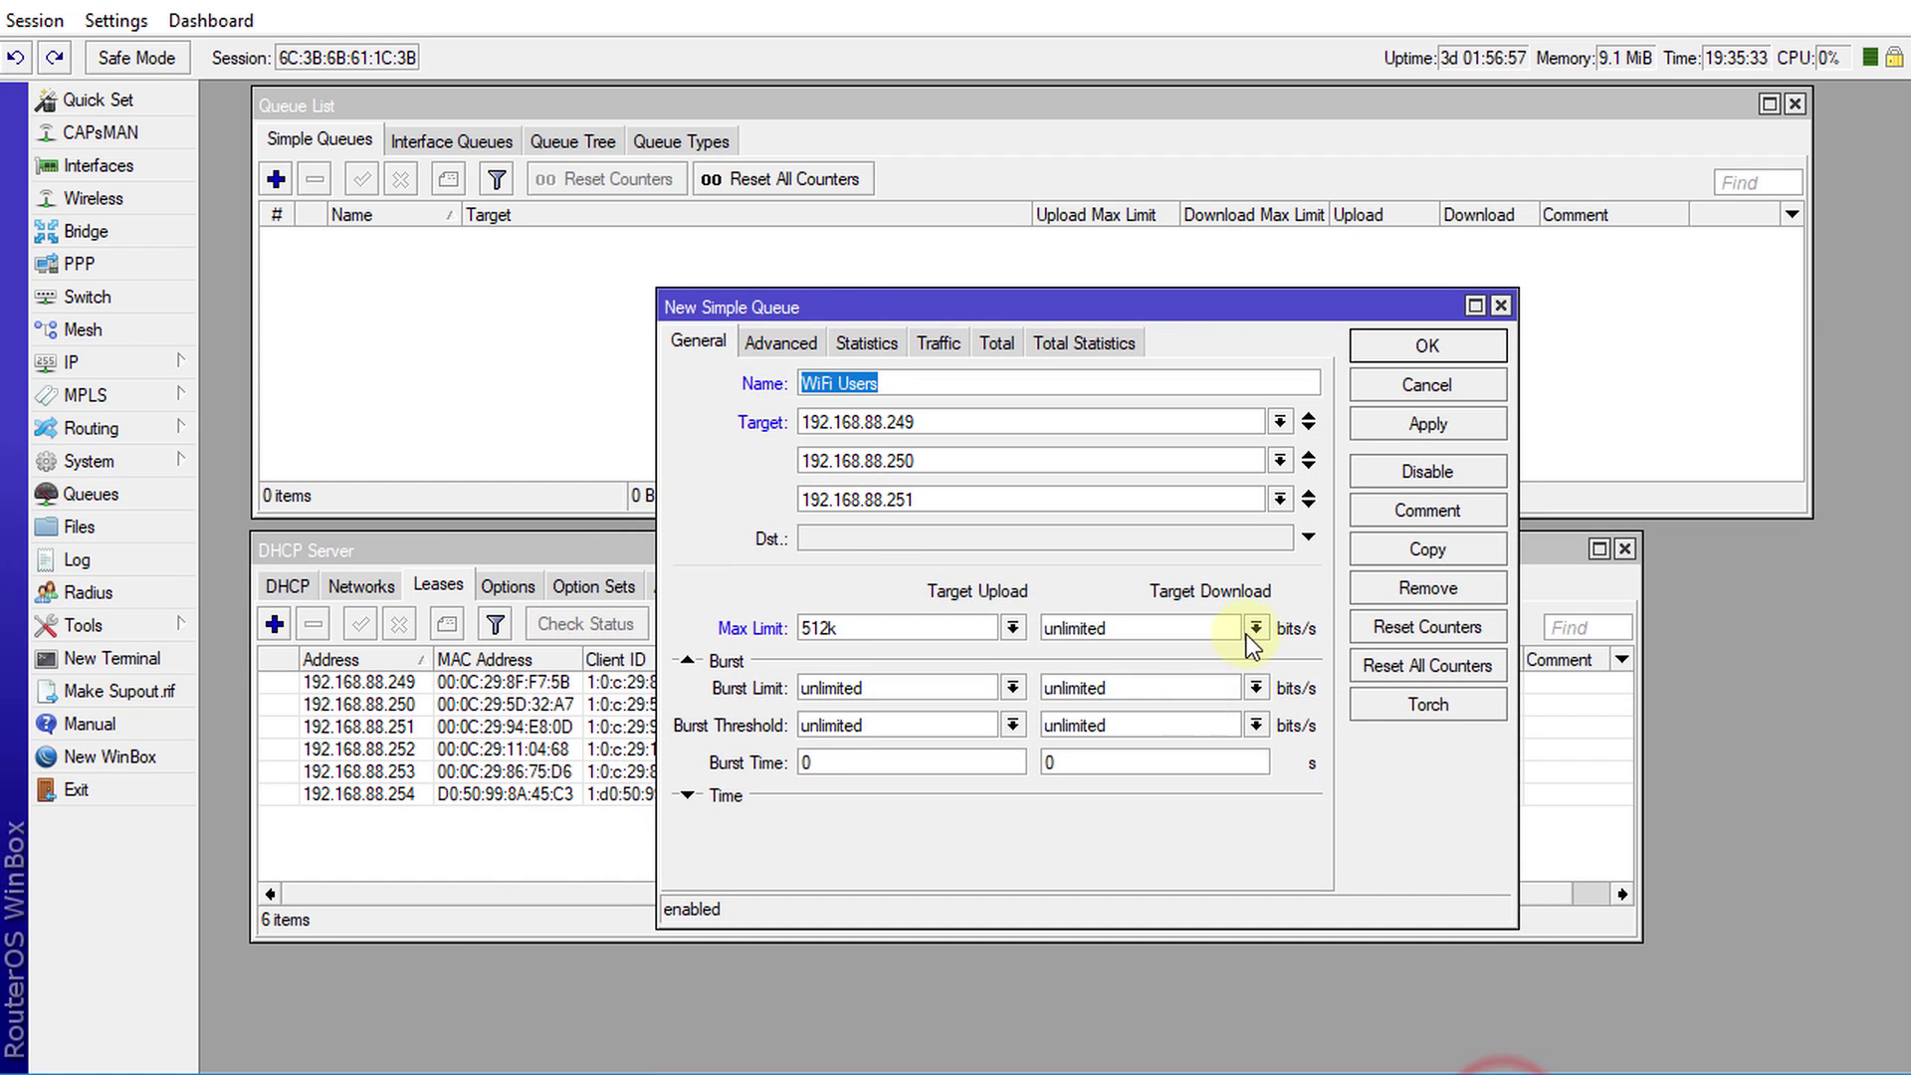
{"action": "left_click", "coordinate": [1256, 628]}
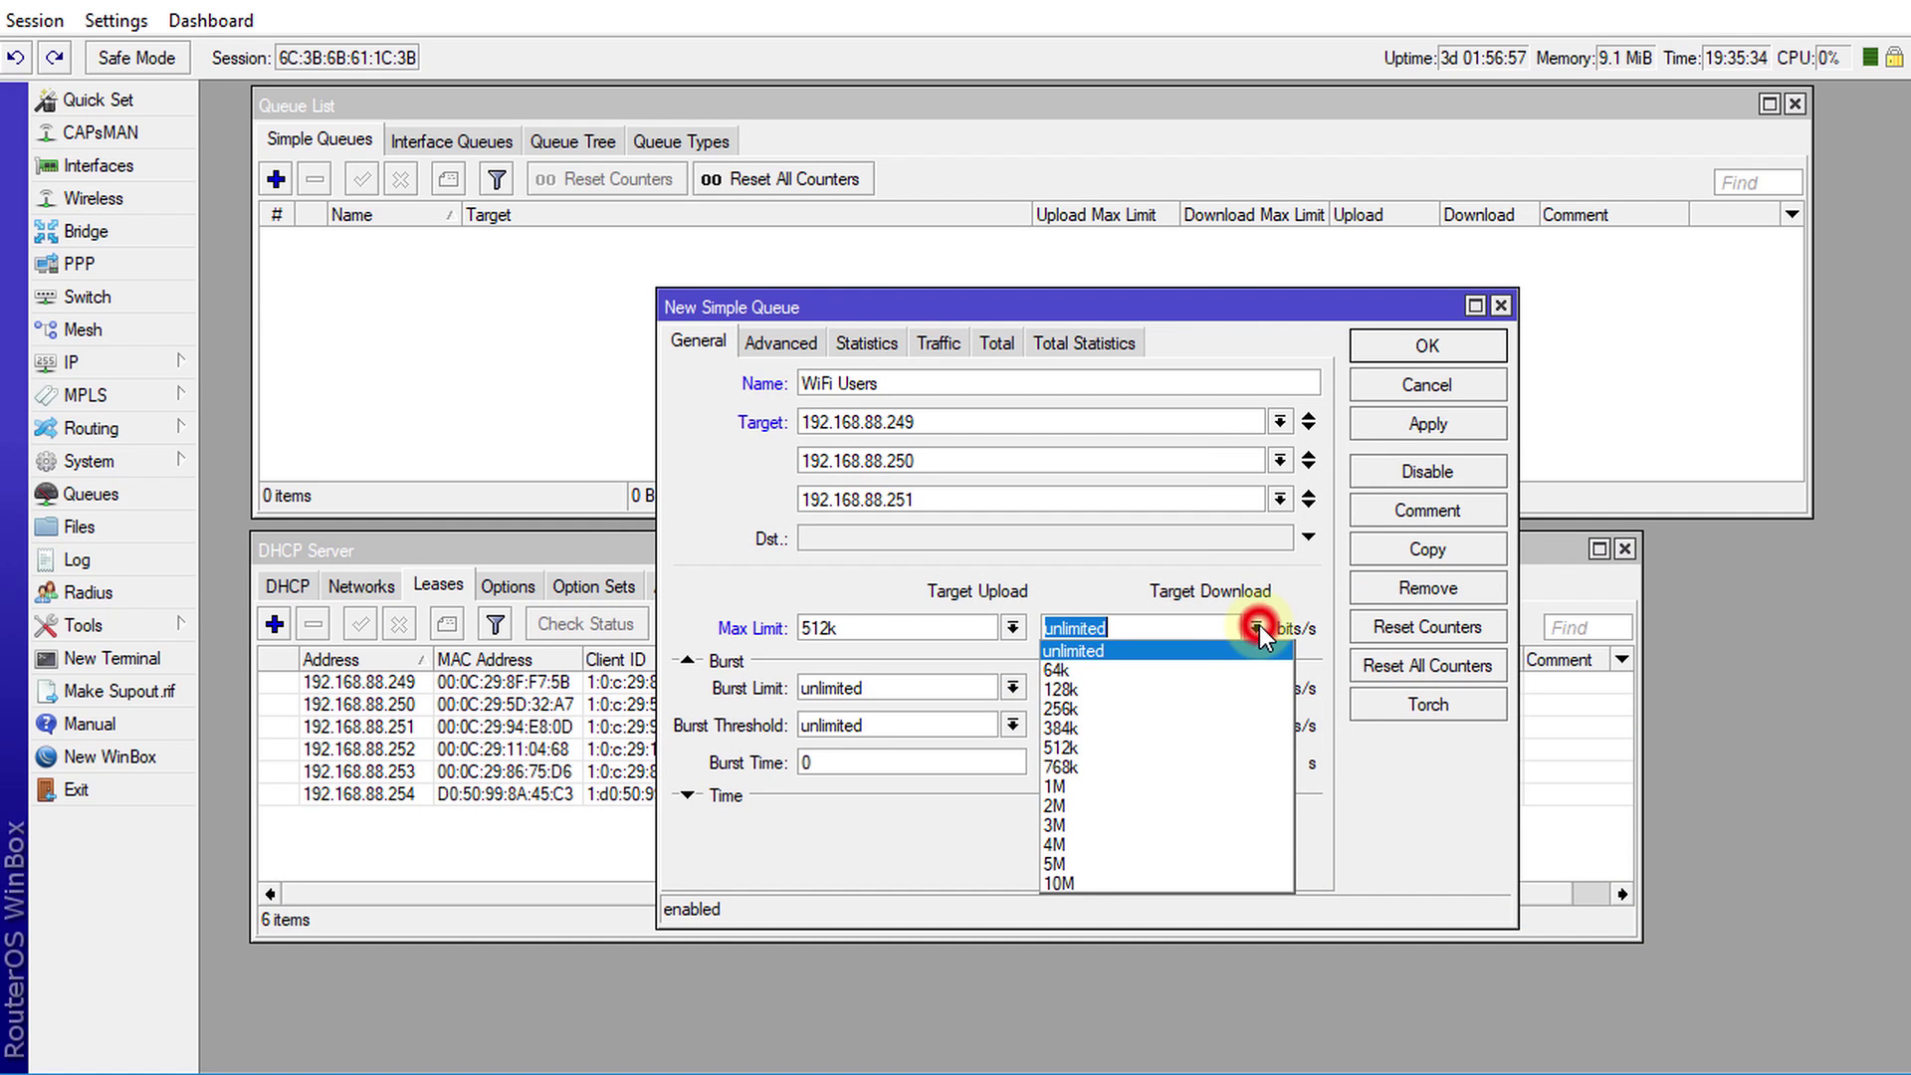
{"action": "left_click", "coordinate": [1081, 864]}
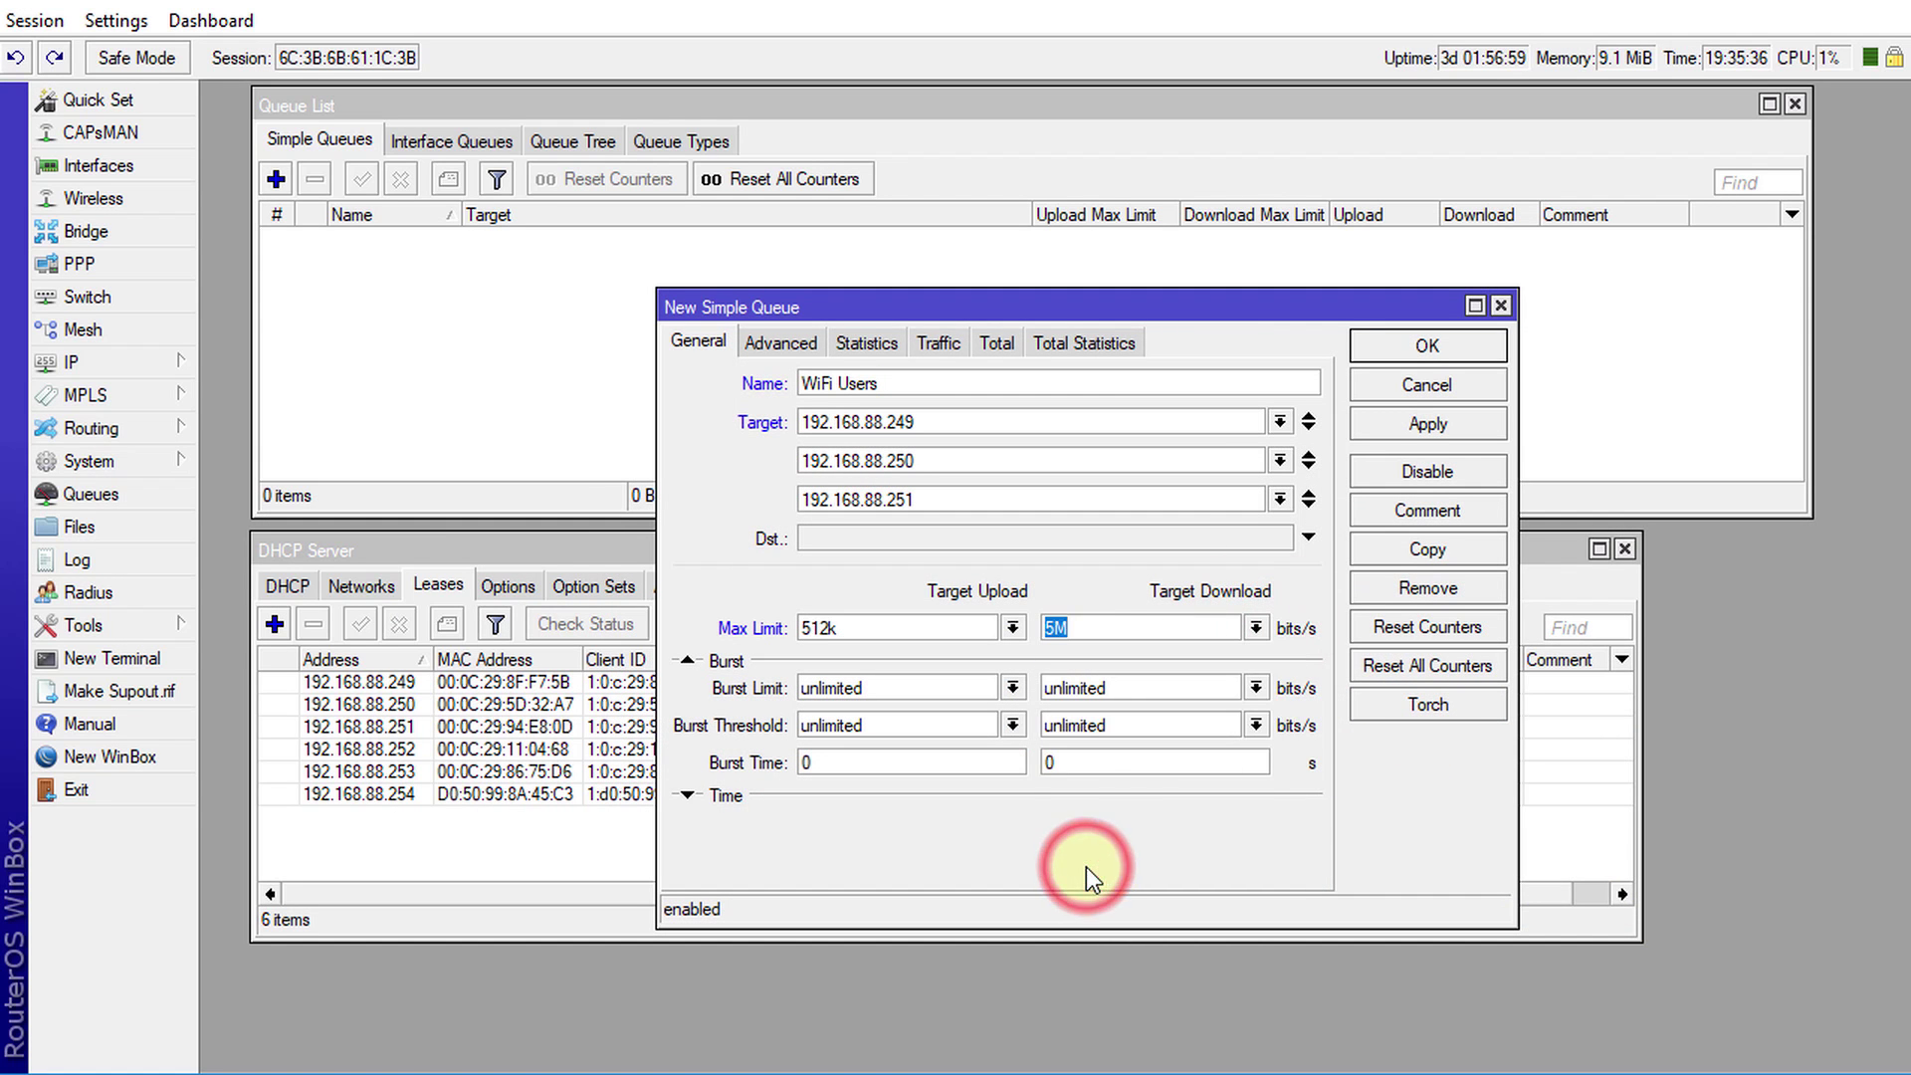
Set the WiFi Users queue type to pcq-upload-default for upload and pcq-download-default for download, and save the queue.
{"action": "left_click", "coordinate": [793, 342]}
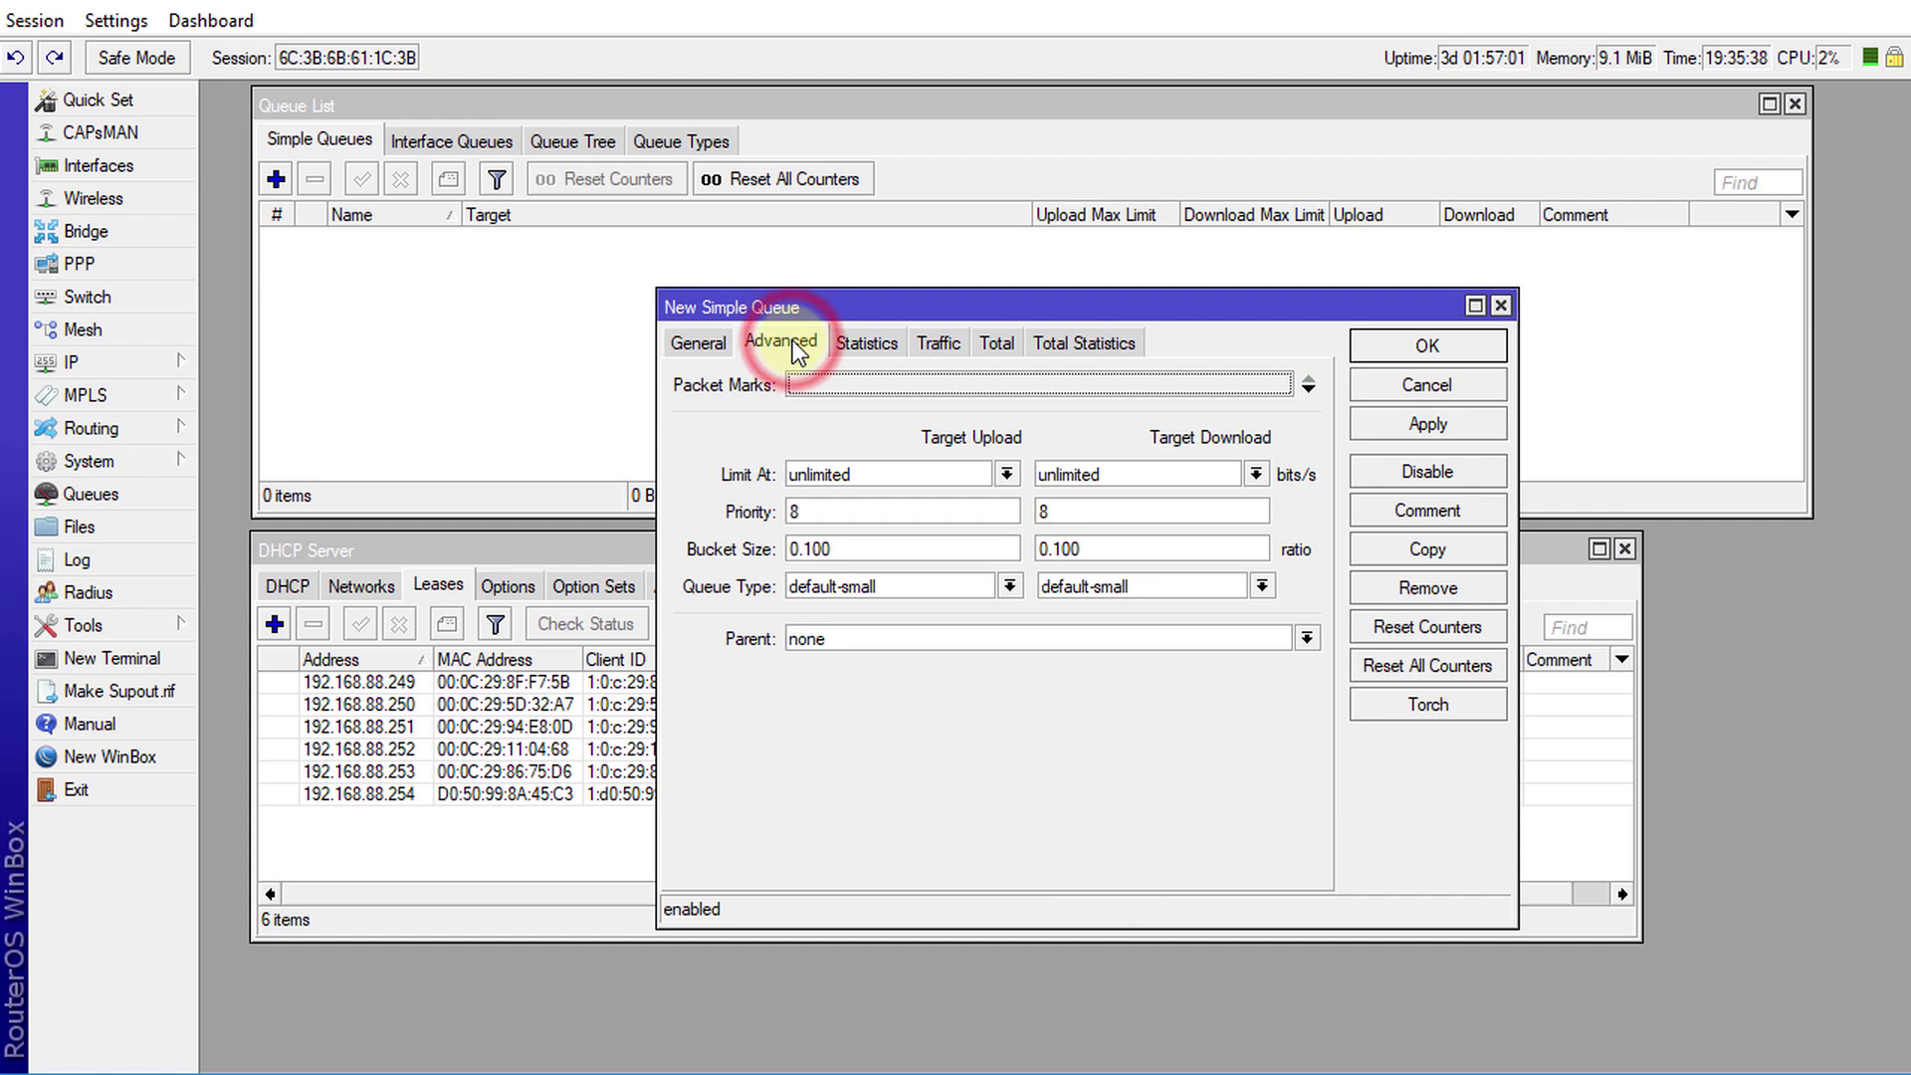
{"action": "left_click", "coordinate": [1009, 586]}
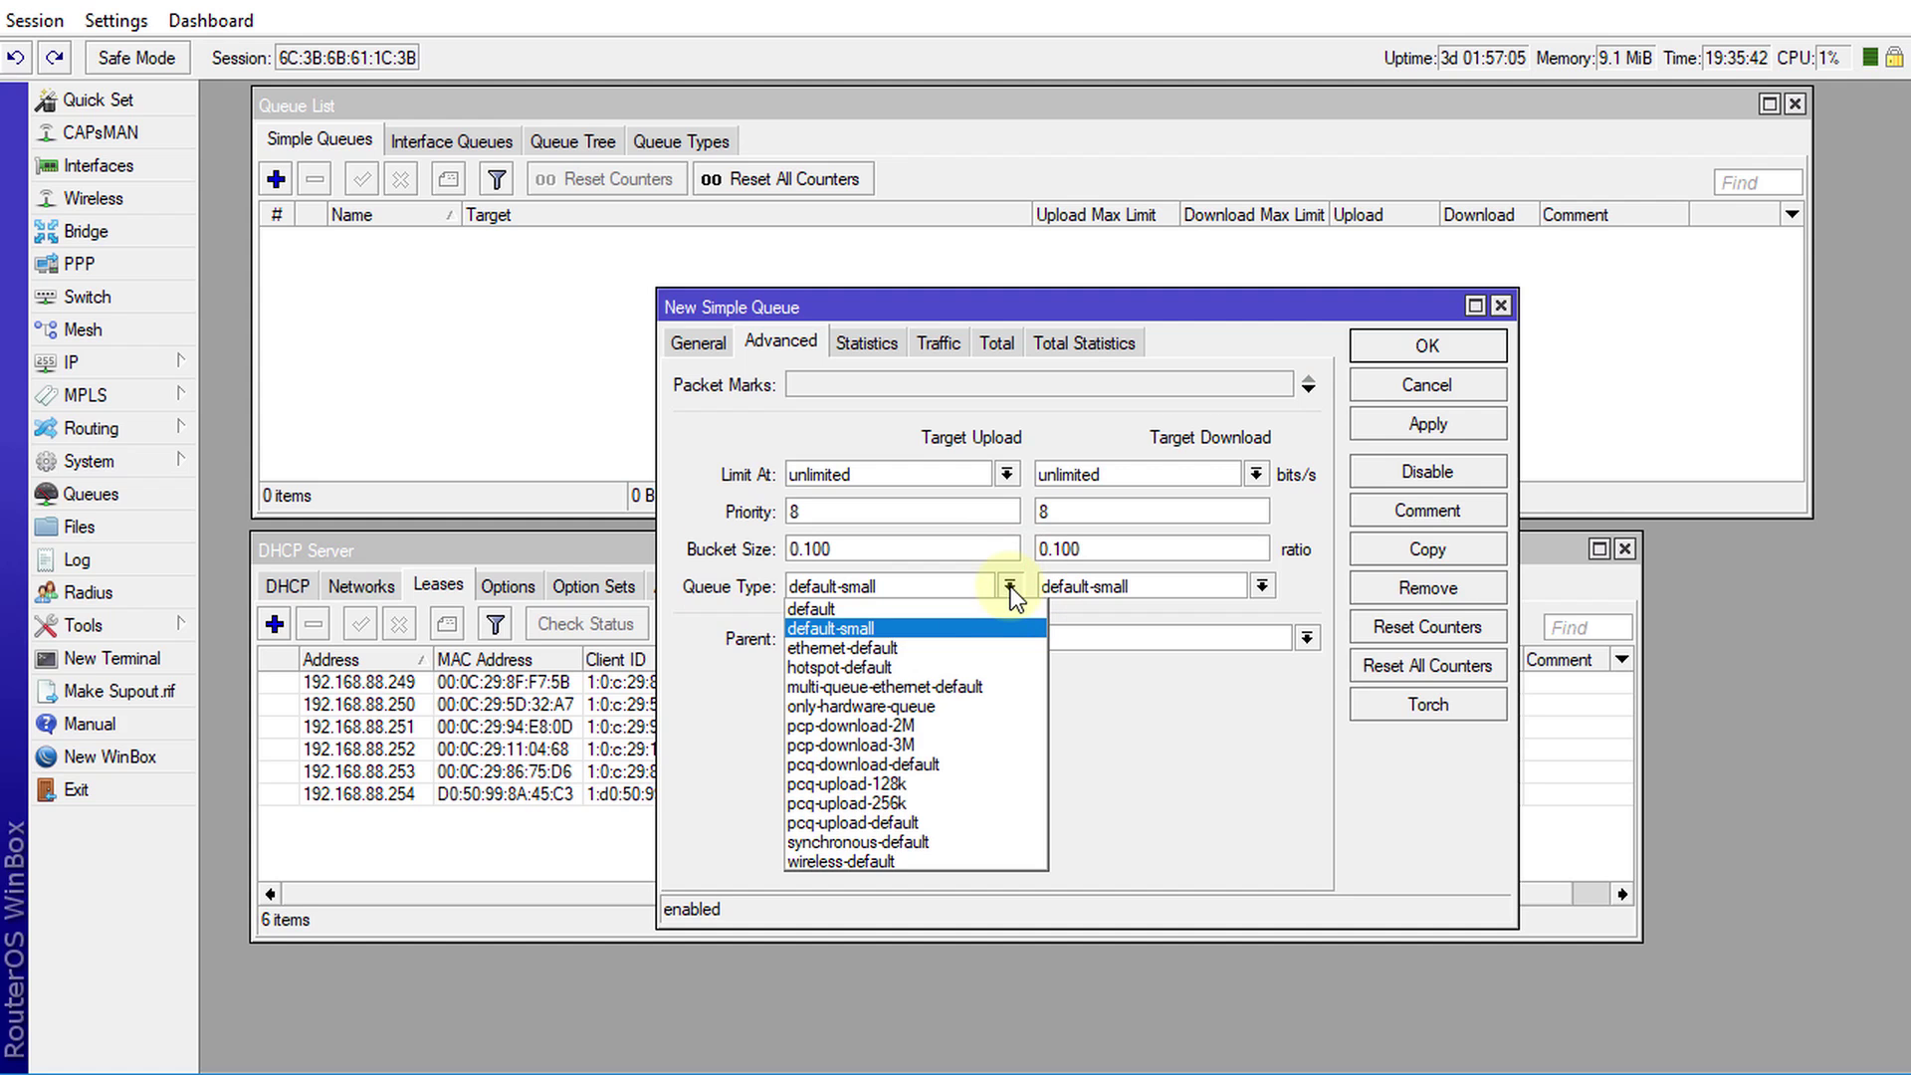
{"action": "left_click", "coordinate": [898, 766]}
{"action": "left_click", "coordinate": [905, 577]}
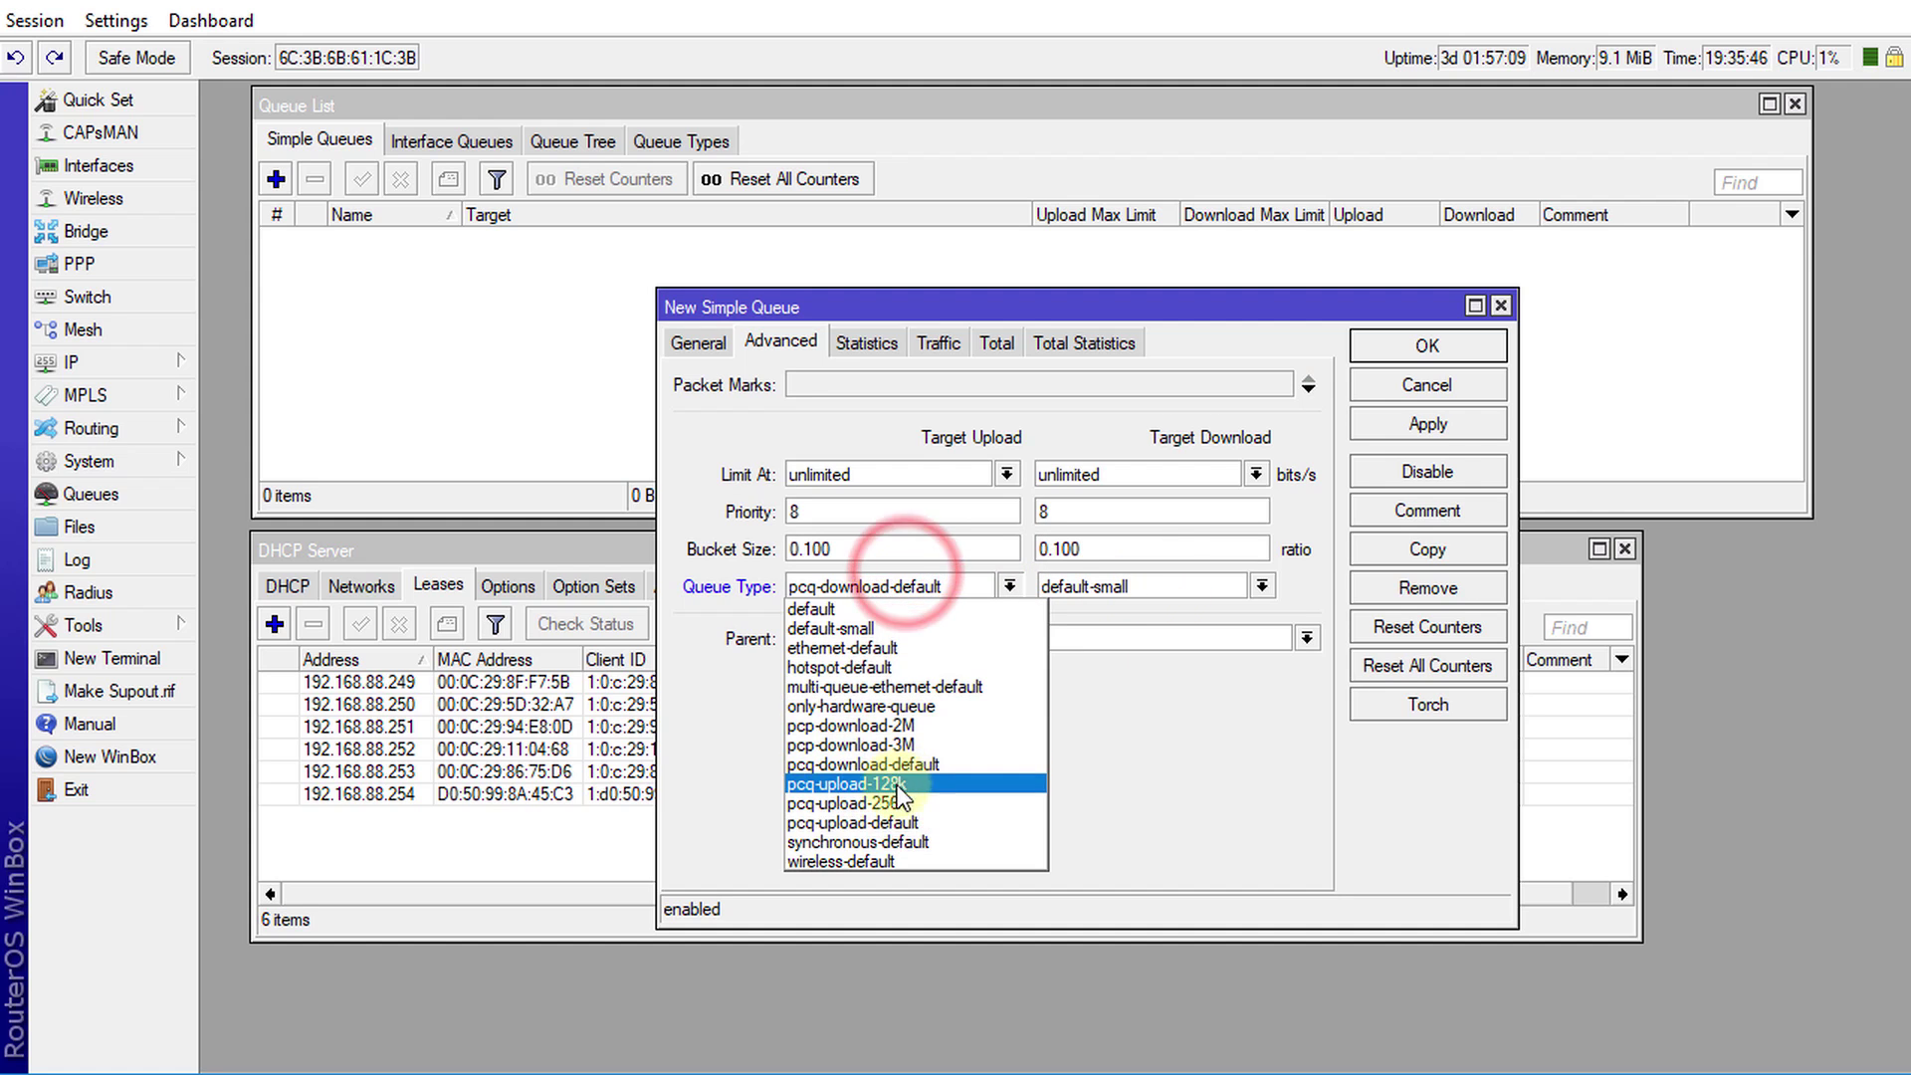
{"action": "left_click", "coordinate": [876, 822]}
{"action": "left_click", "coordinate": [1262, 587]}
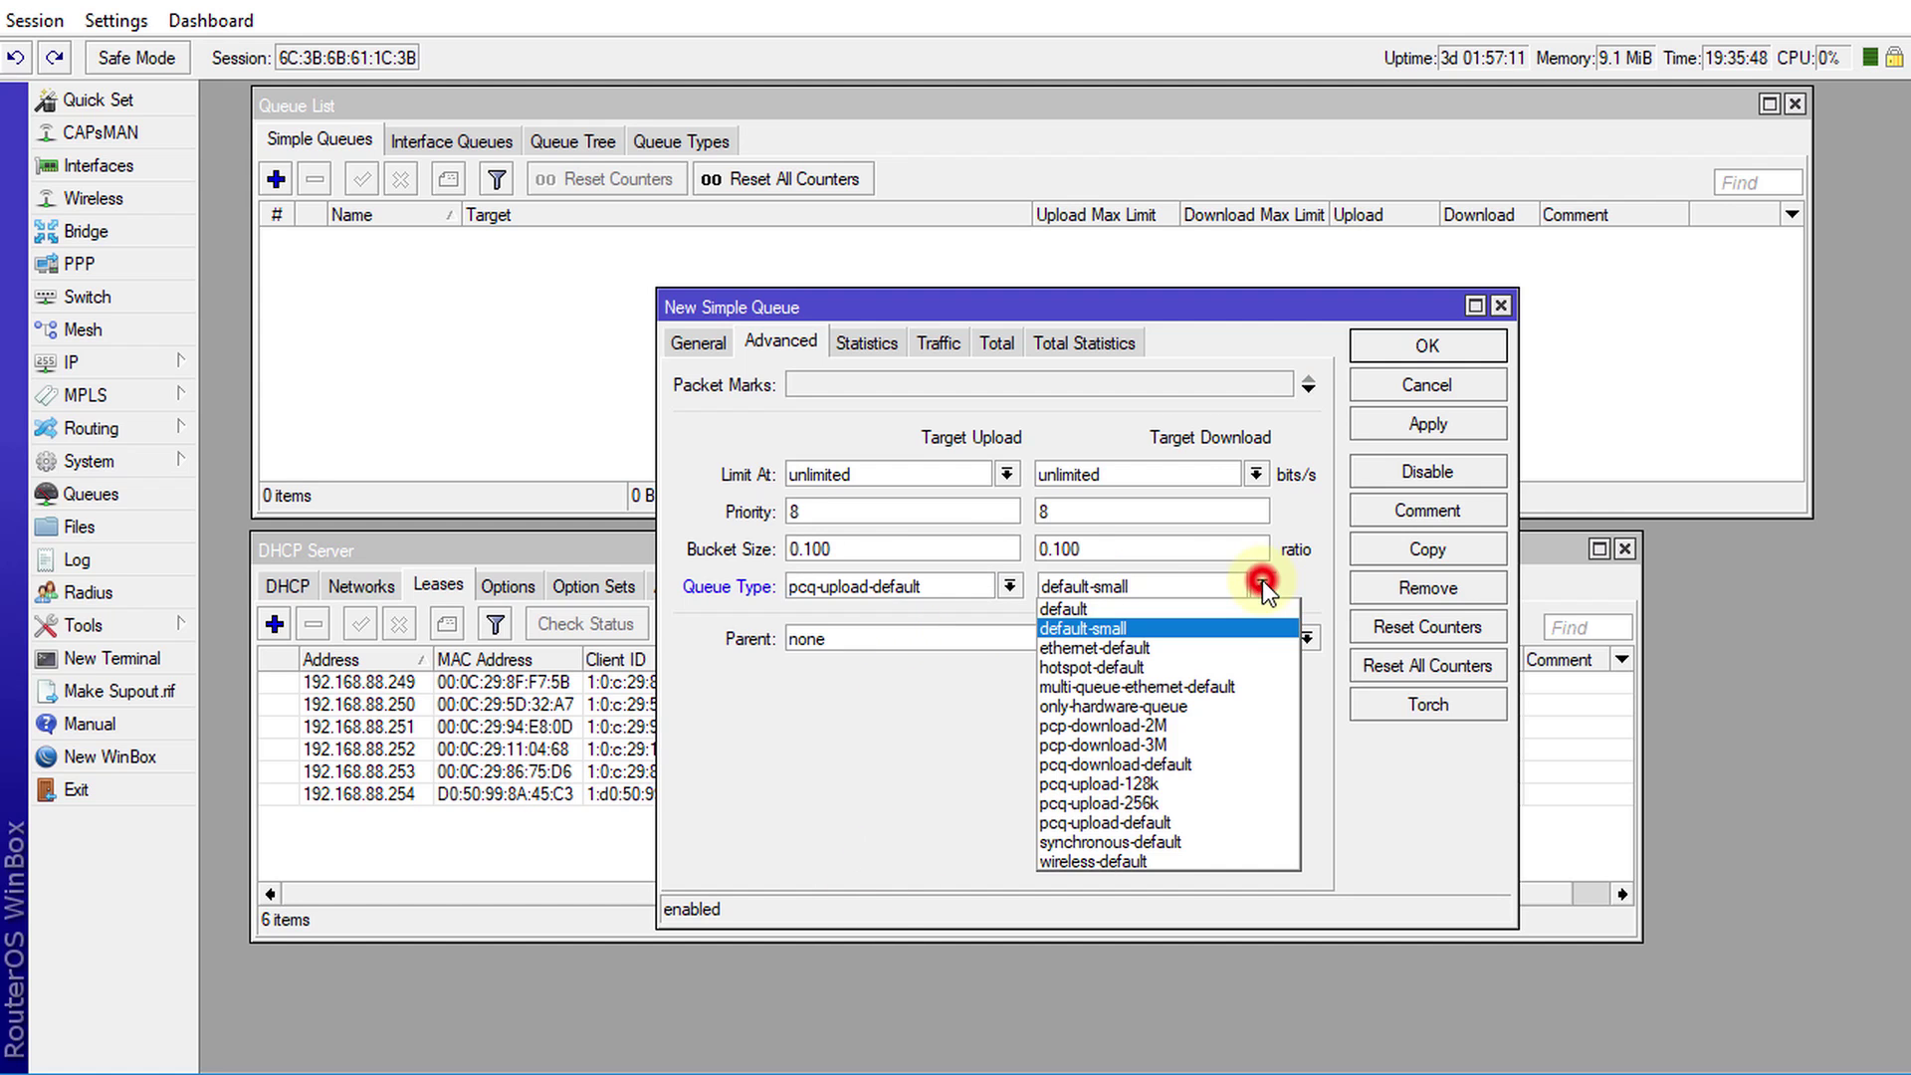
{"action": "left_click", "coordinate": [1202, 764]}
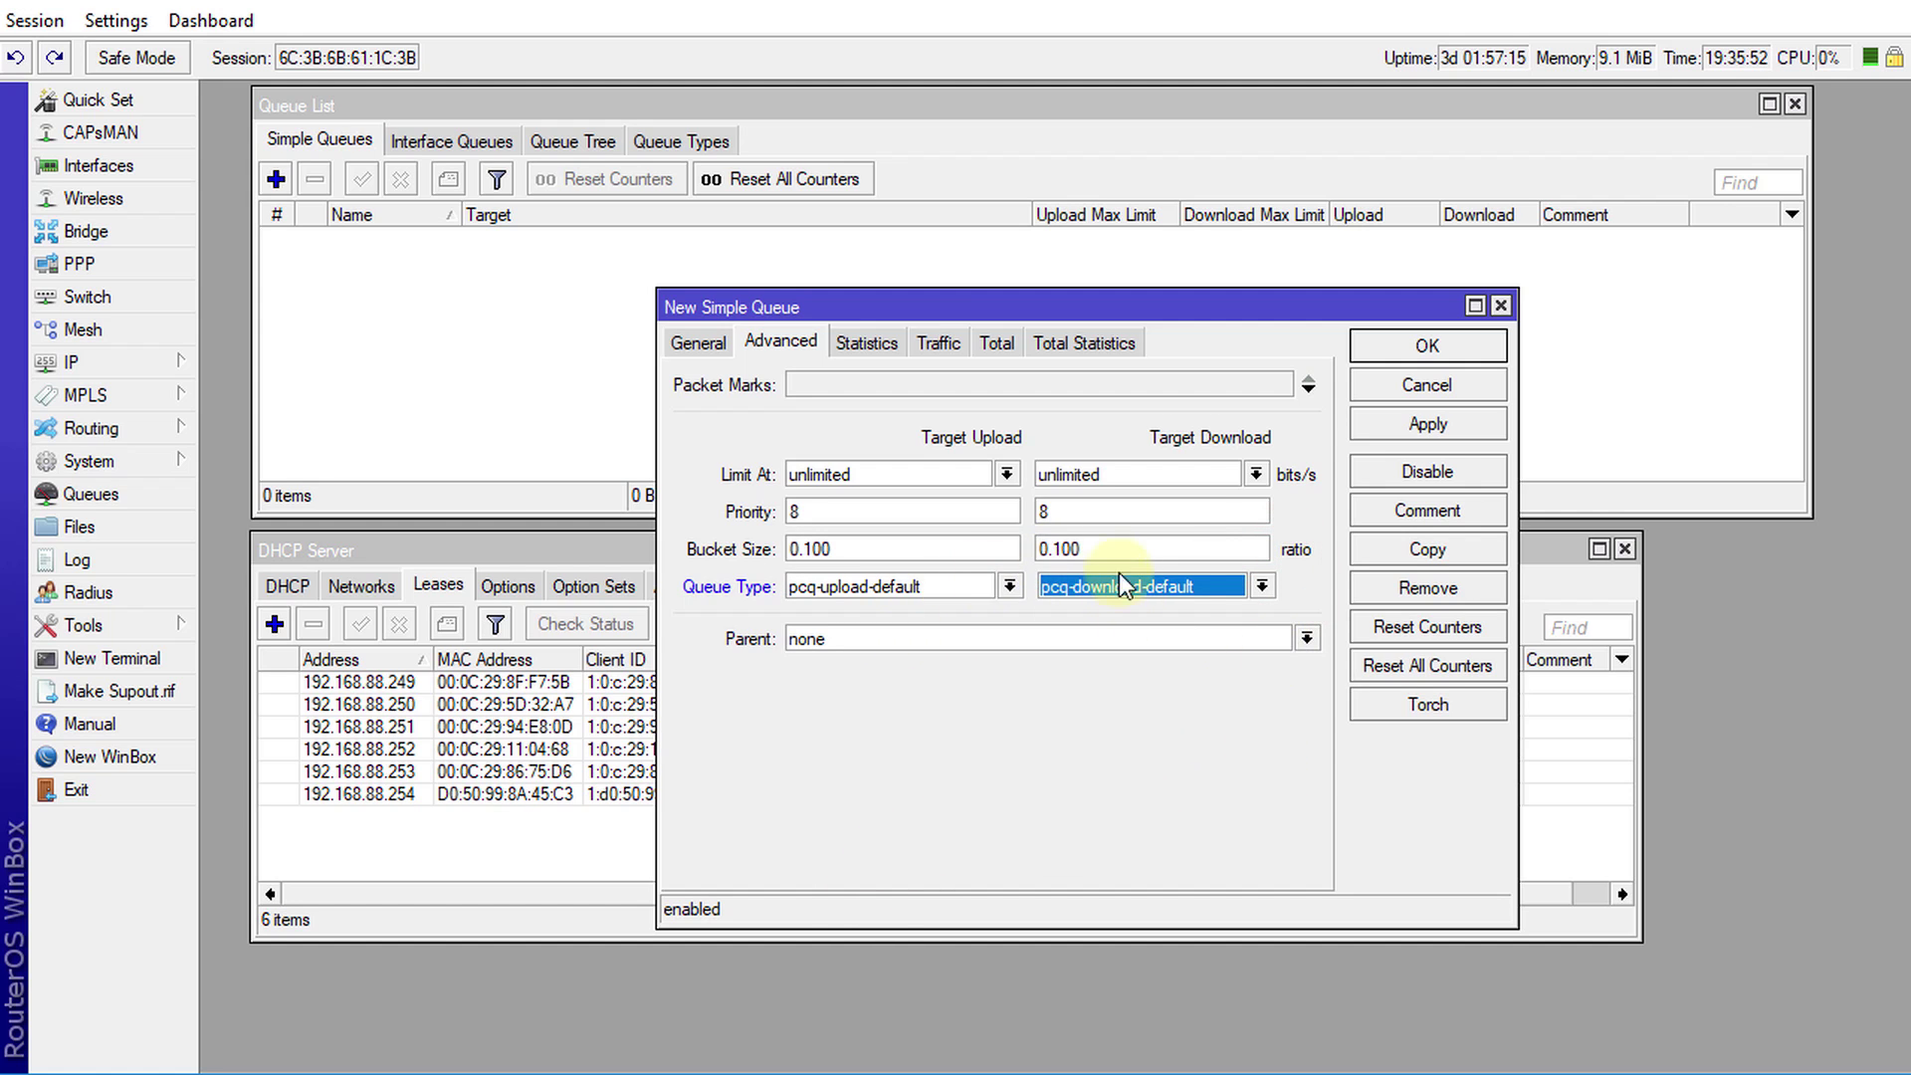
{"action": "left_click", "coordinate": [683, 338]}
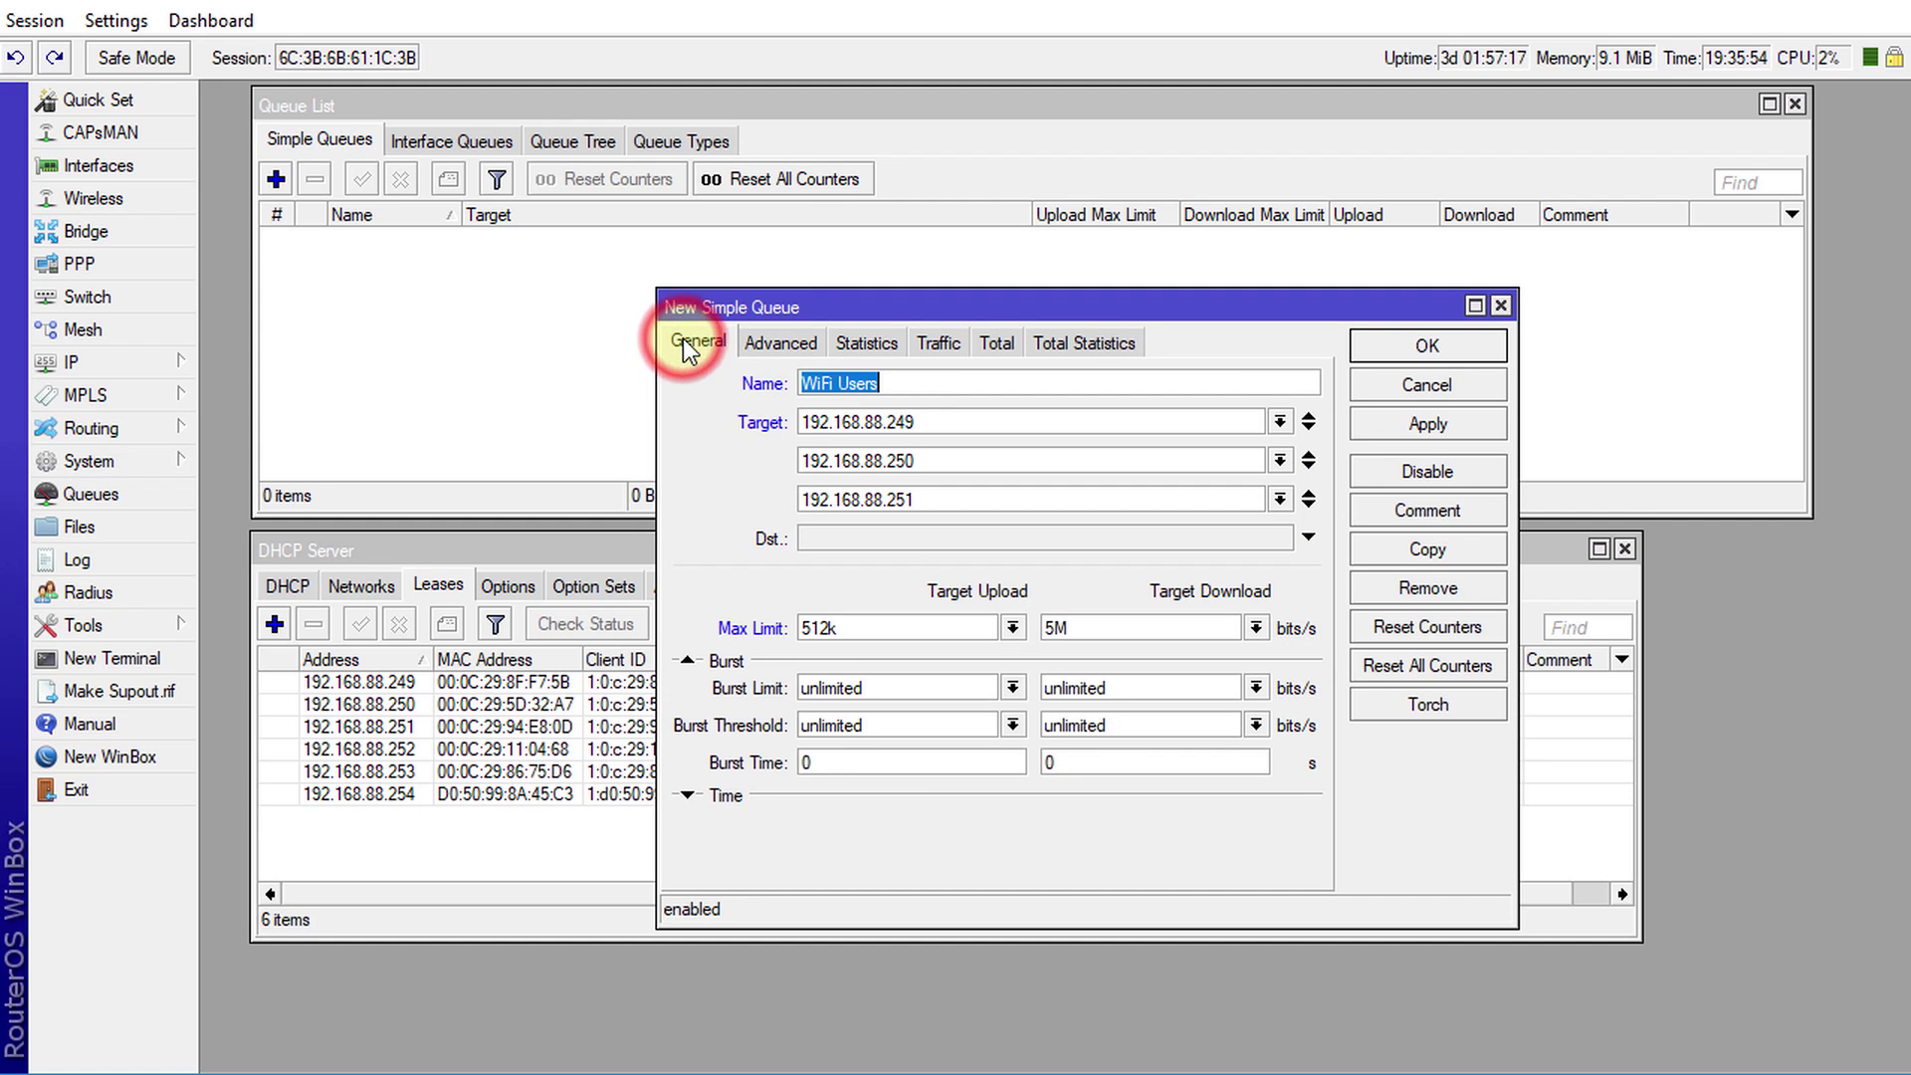
{"action": "left_click", "coordinate": [1396, 426]}
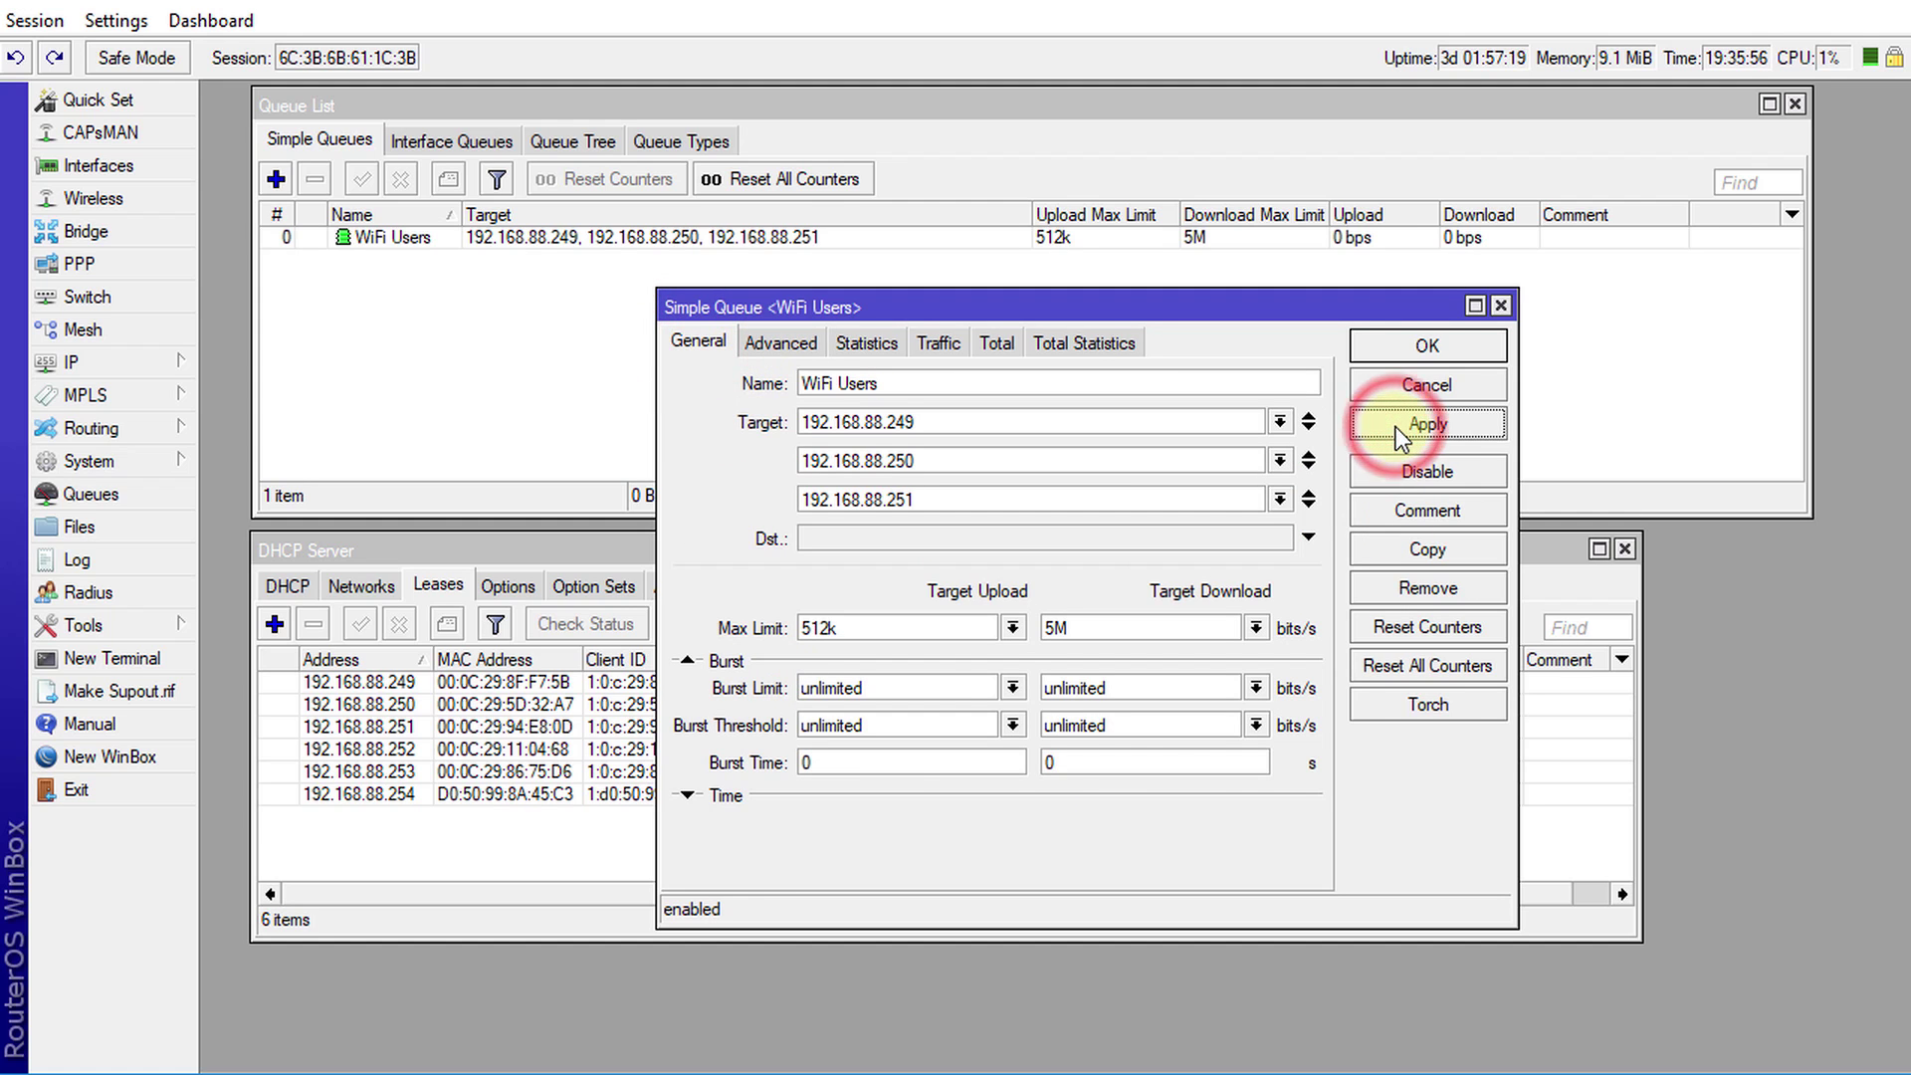
{"action": "left_click", "coordinate": [1383, 348]}
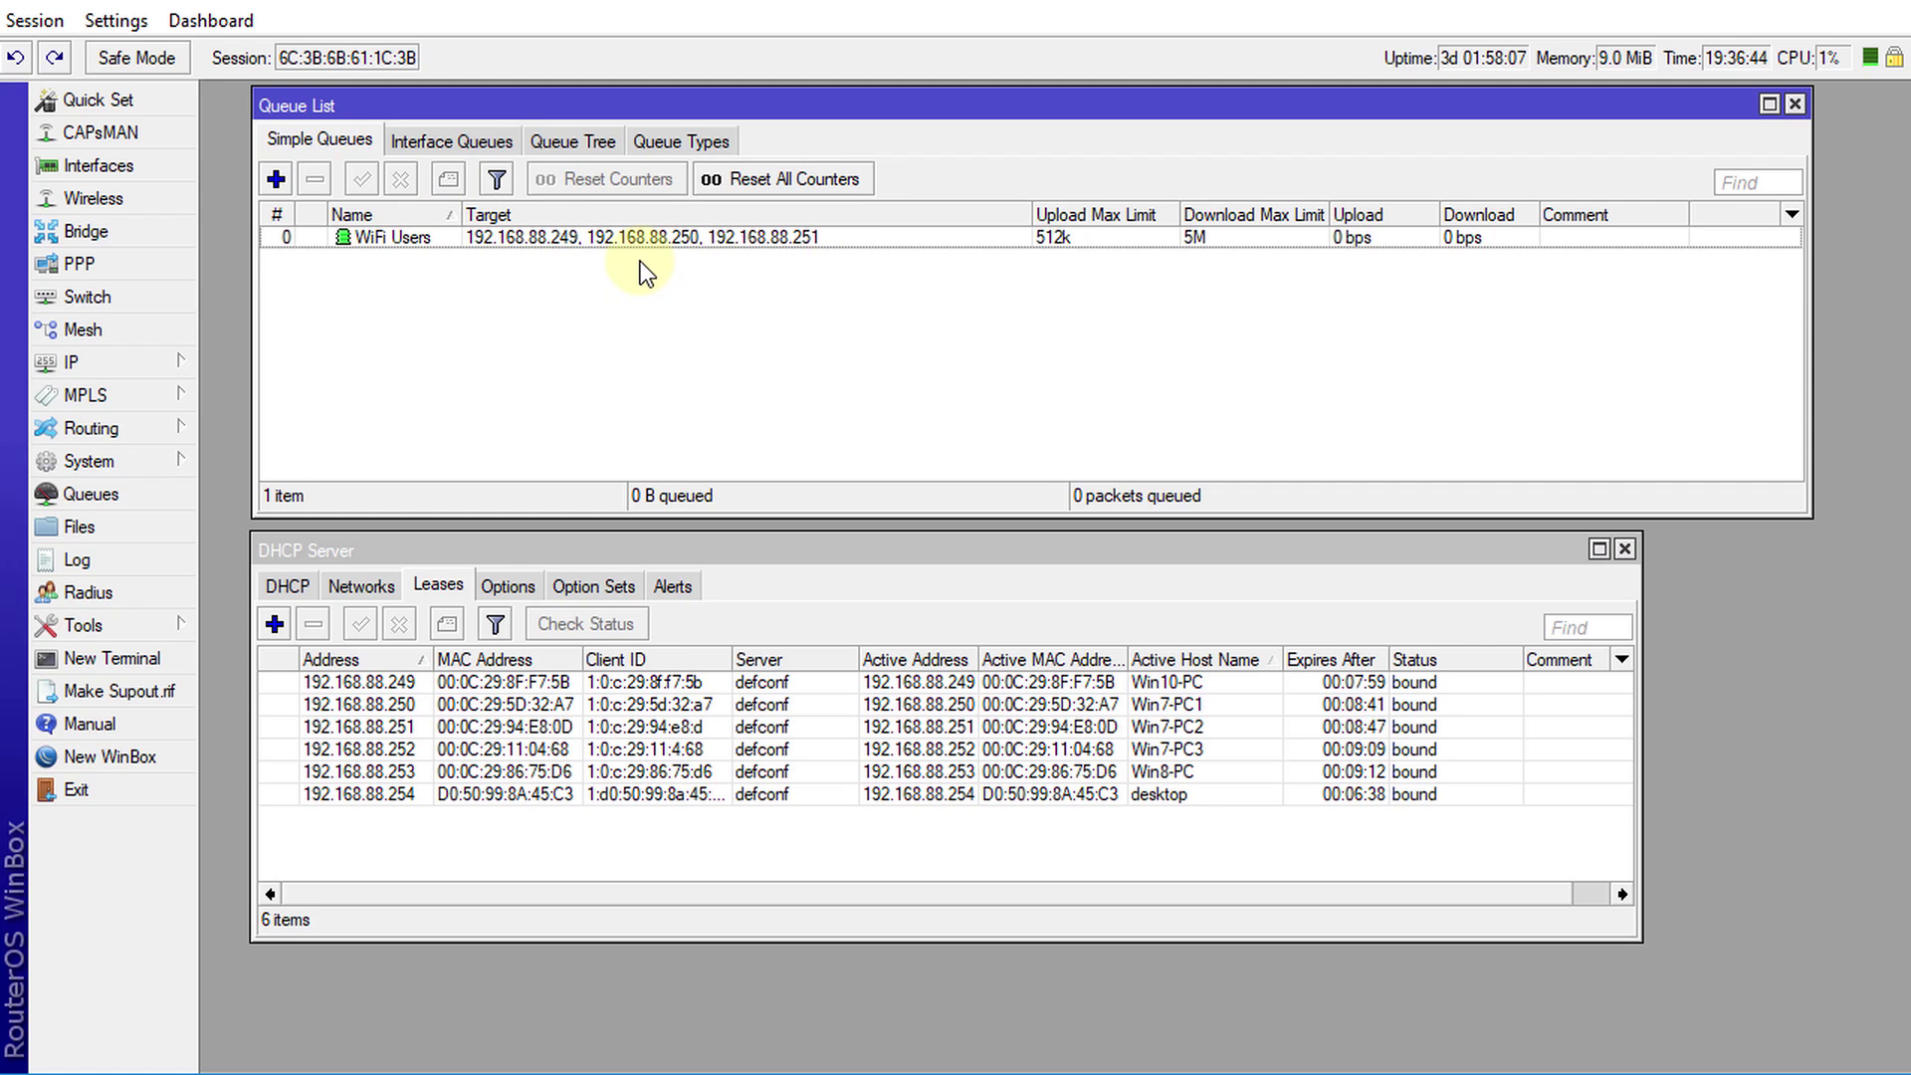
Add a new simple queue named user1 with the target 192.168.88.249.
{"action": "left_click", "coordinate": [276, 180]}
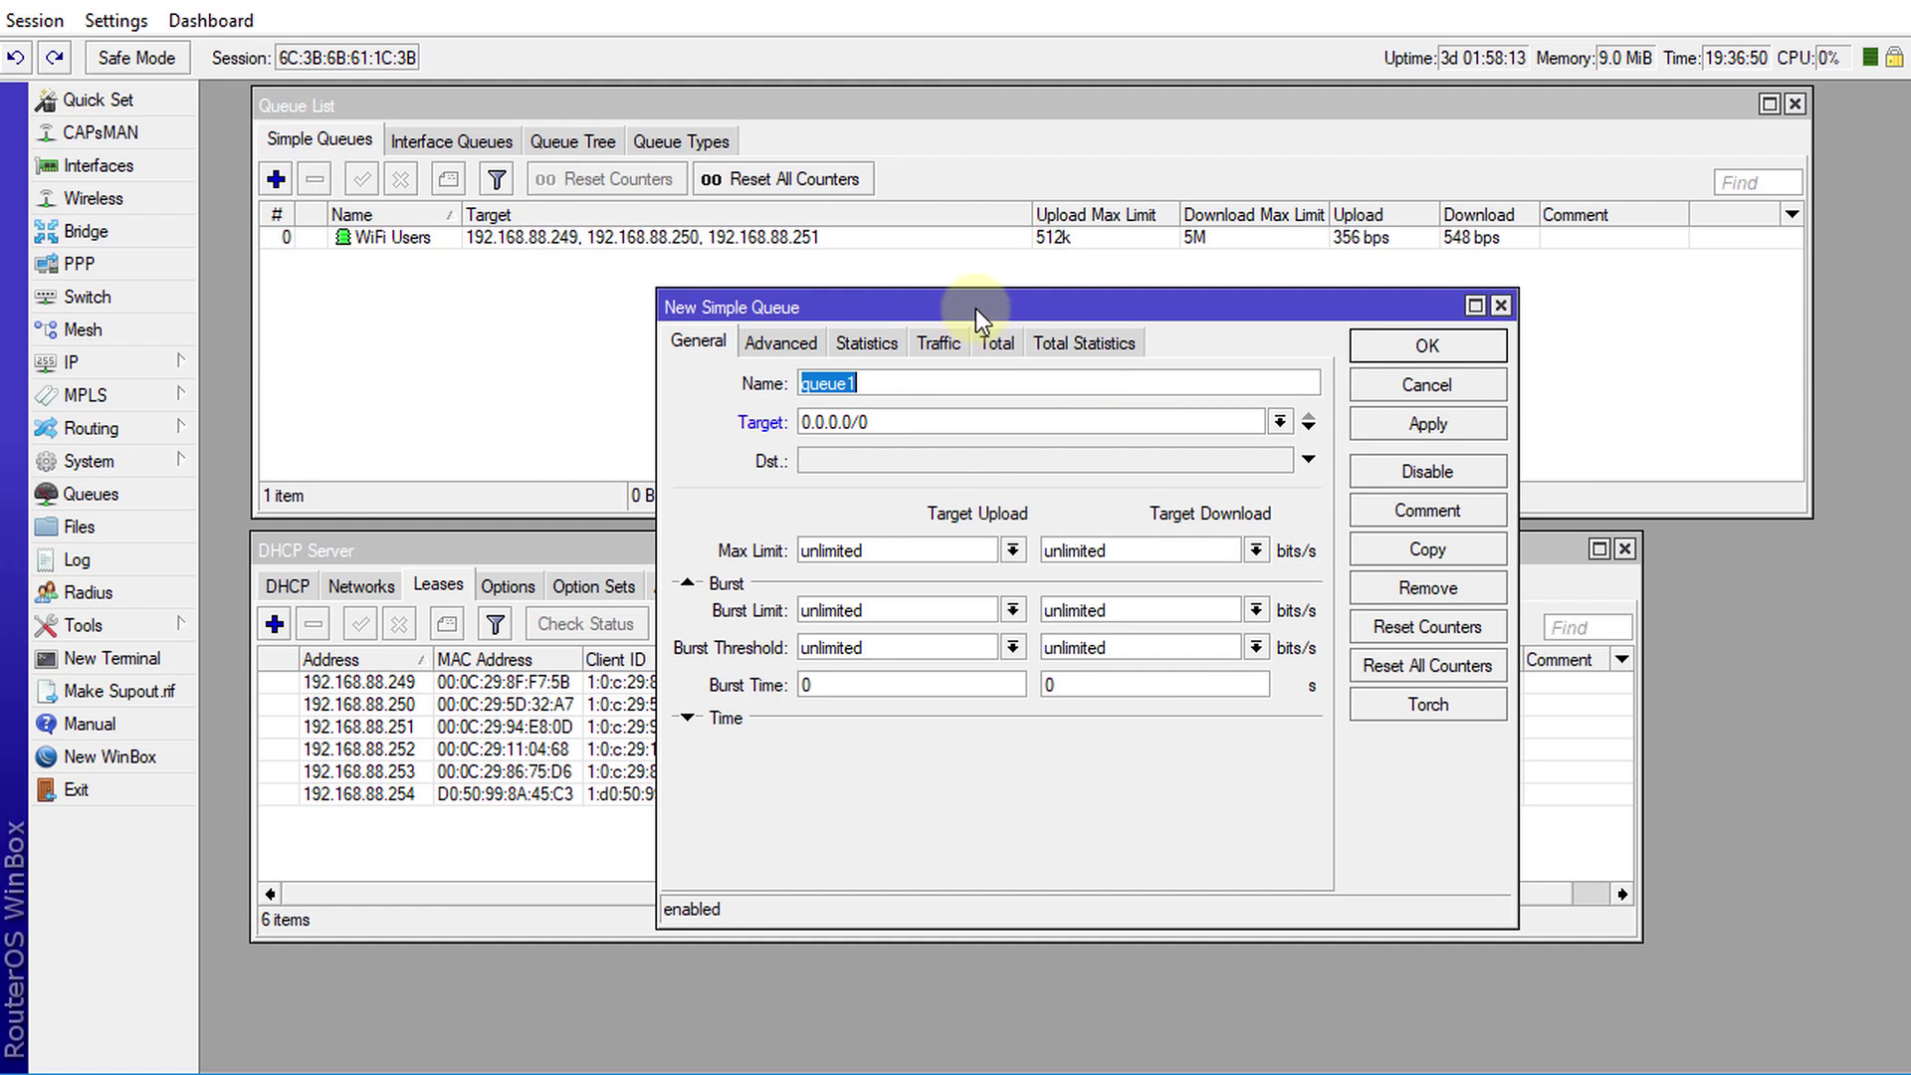
{"action": "left_click_drag", "start_coordinate": [981, 318], "coordinate": [801, 310]}
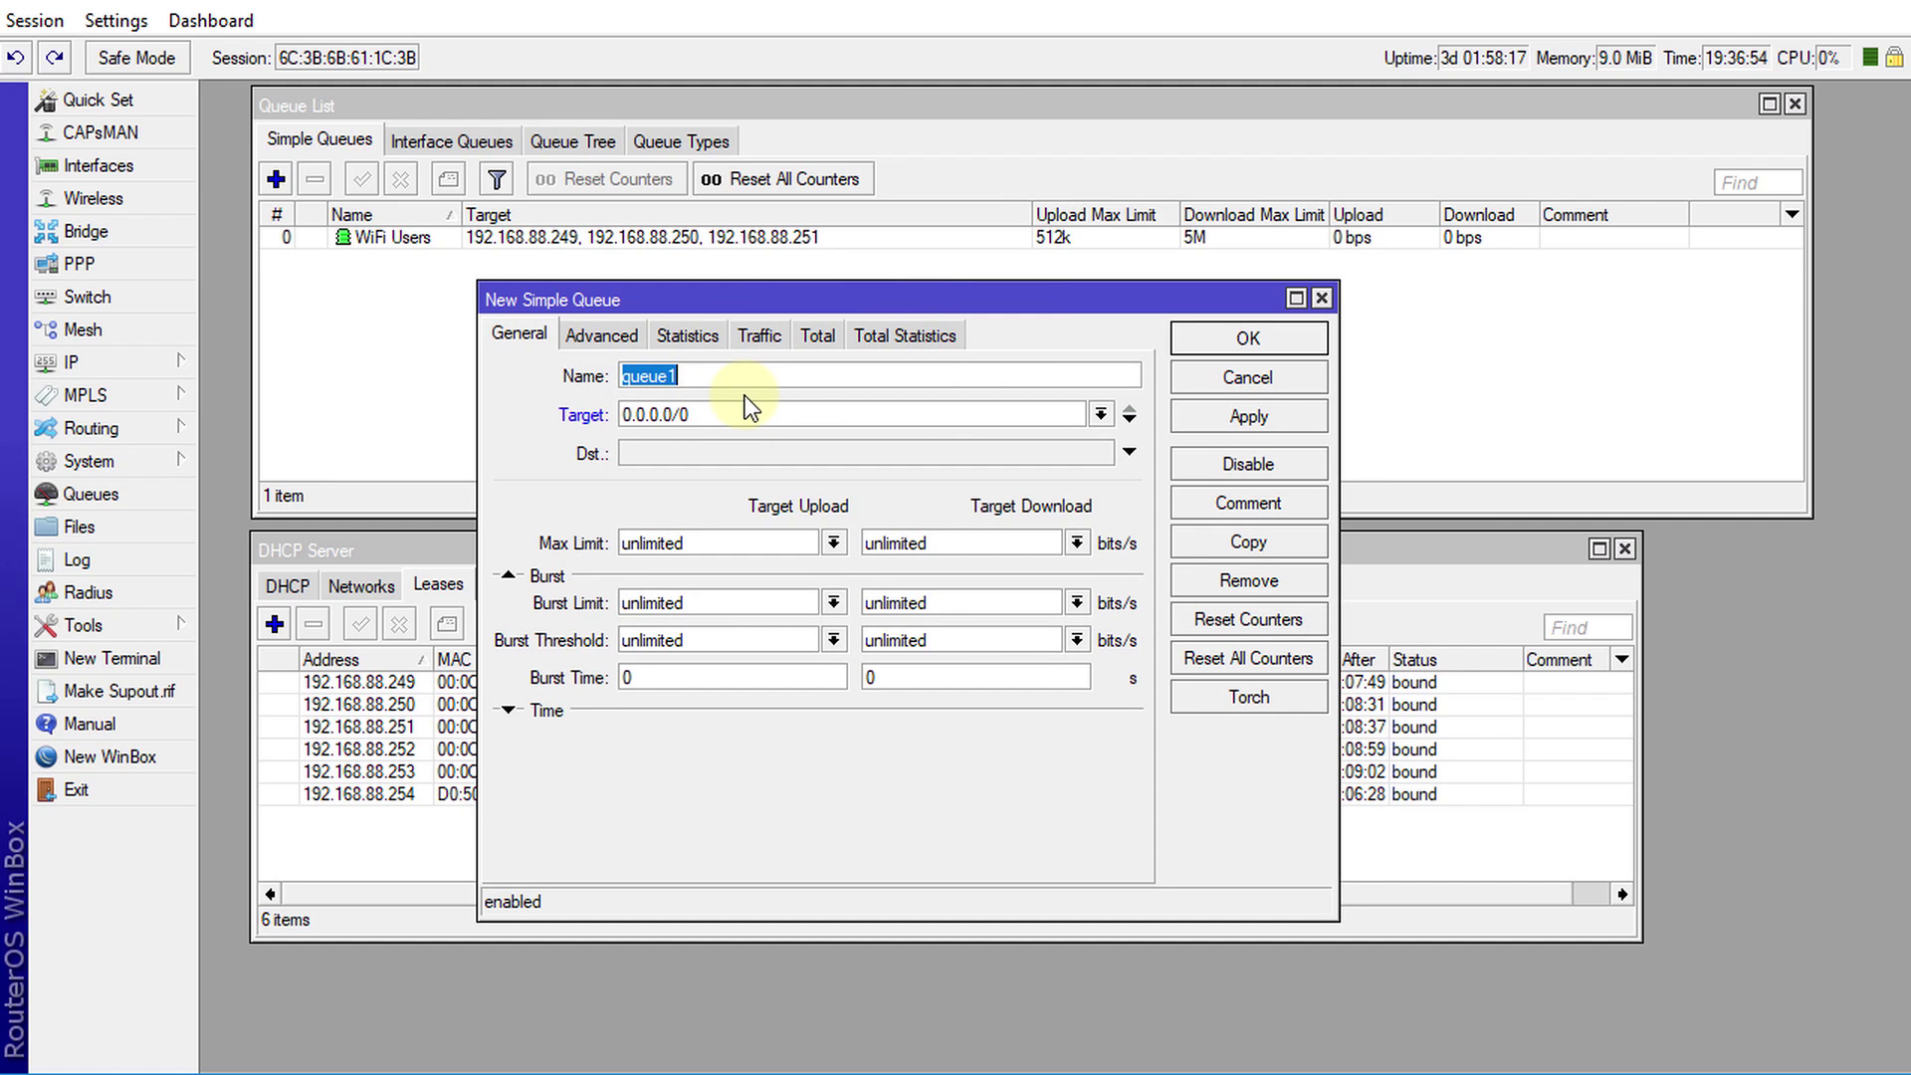
{"action": "type", "text": "user1"}
{"action": "double_click", "coordinate": [734, 416]}
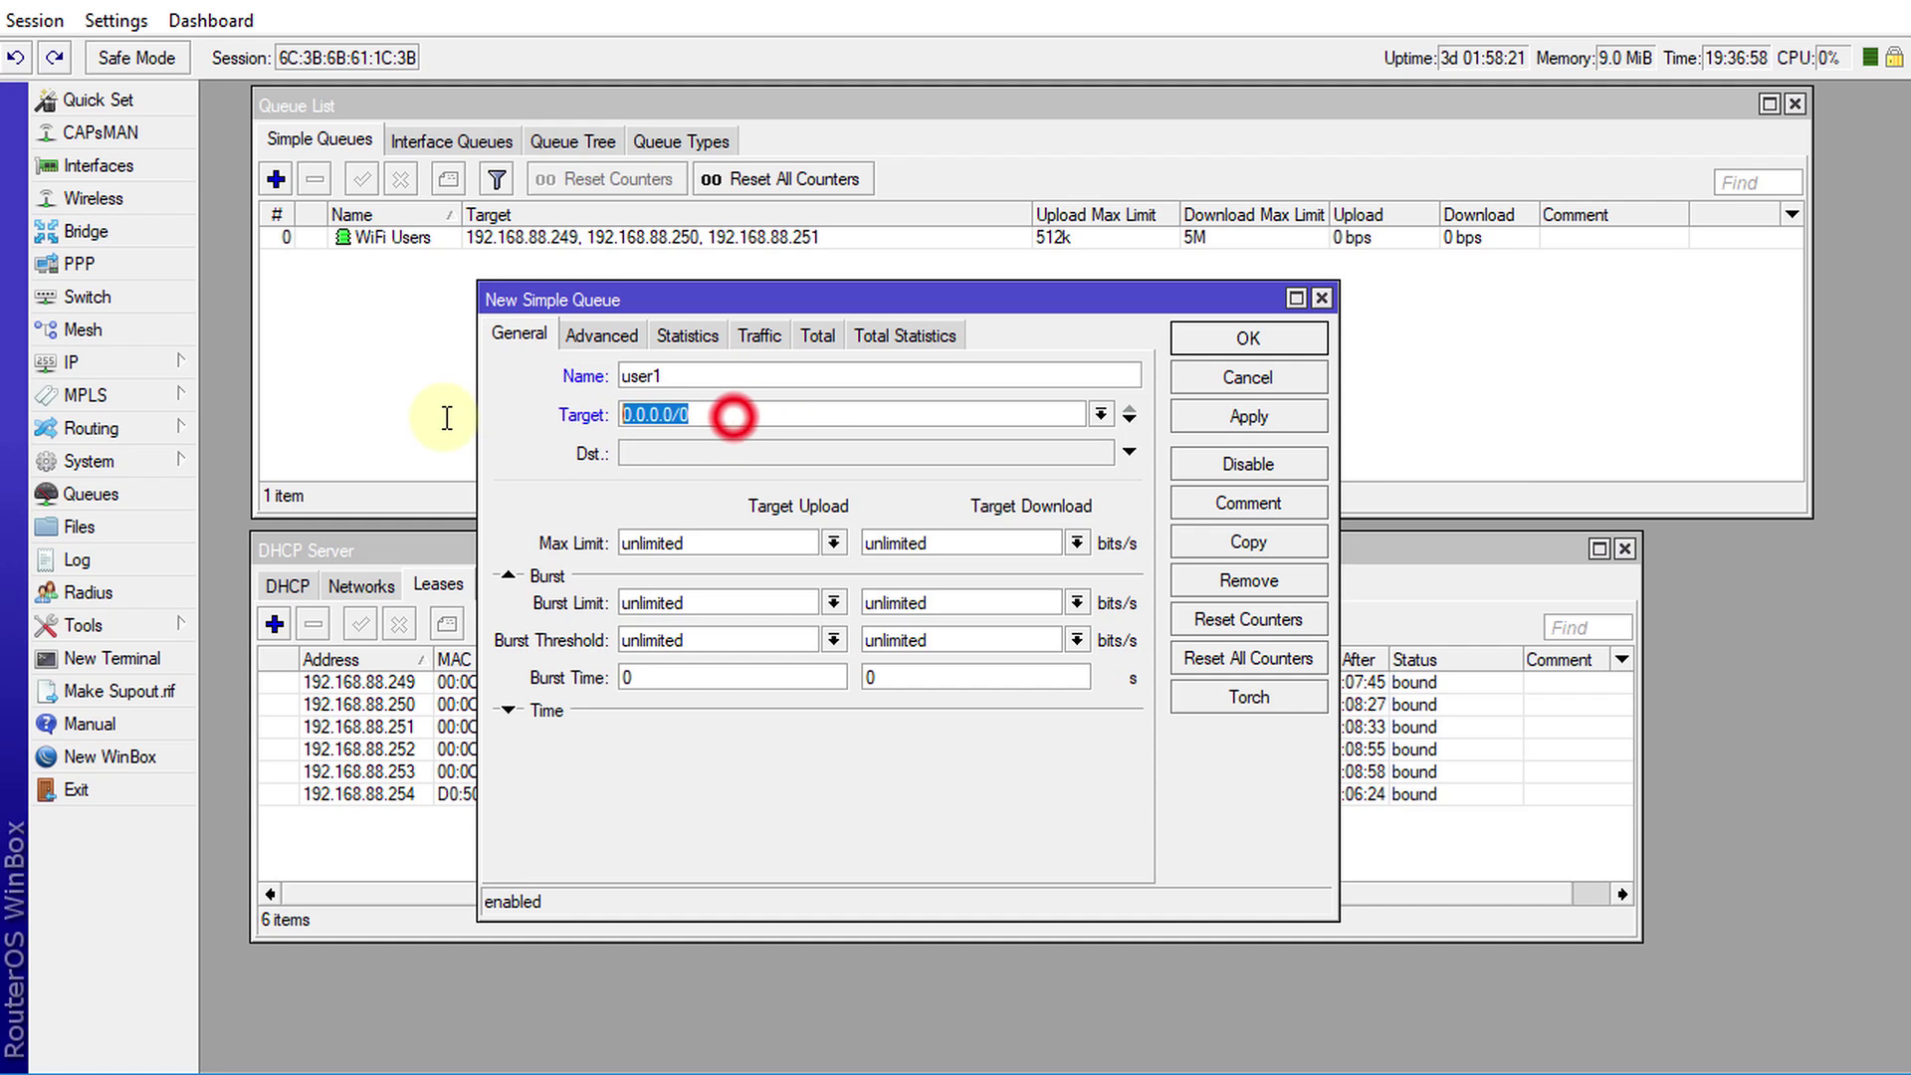
{"action": "type", "text": "192.168.88.2"}
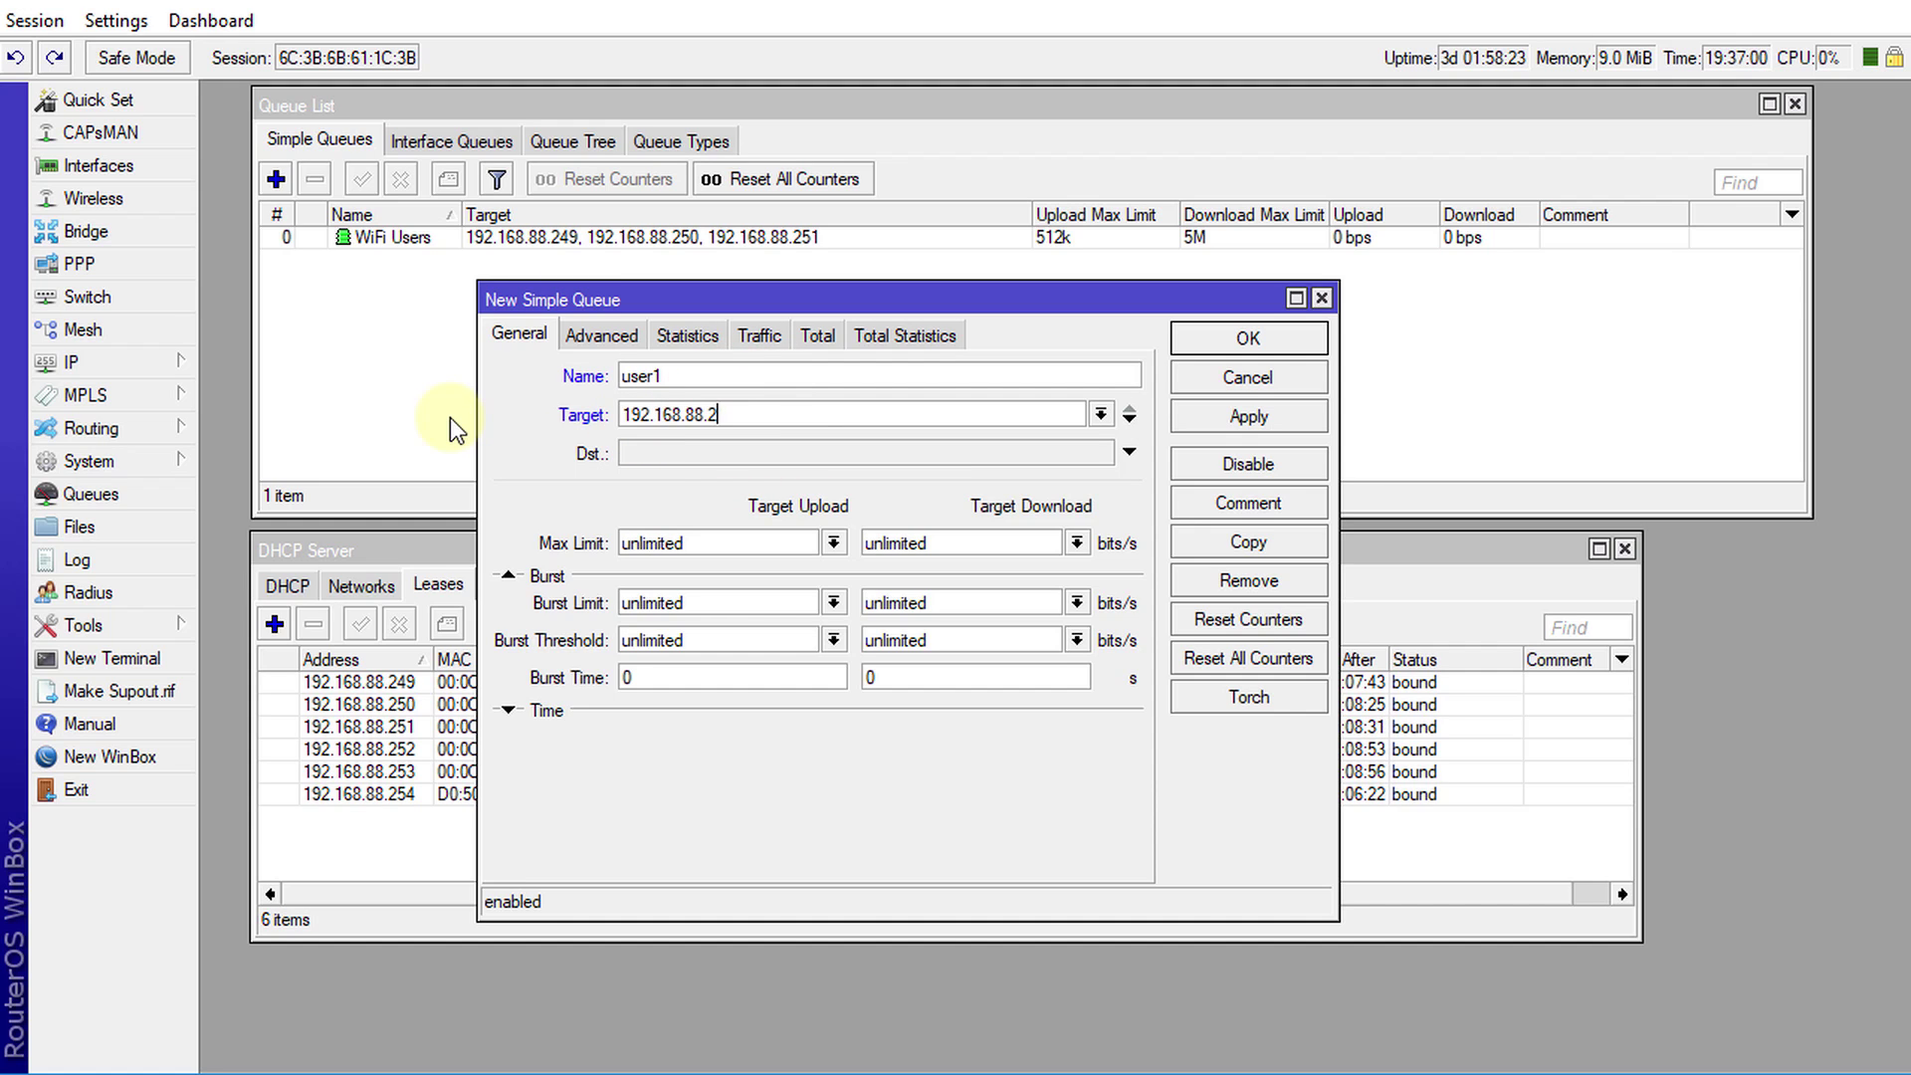
{"action": "type", "text": "49"}
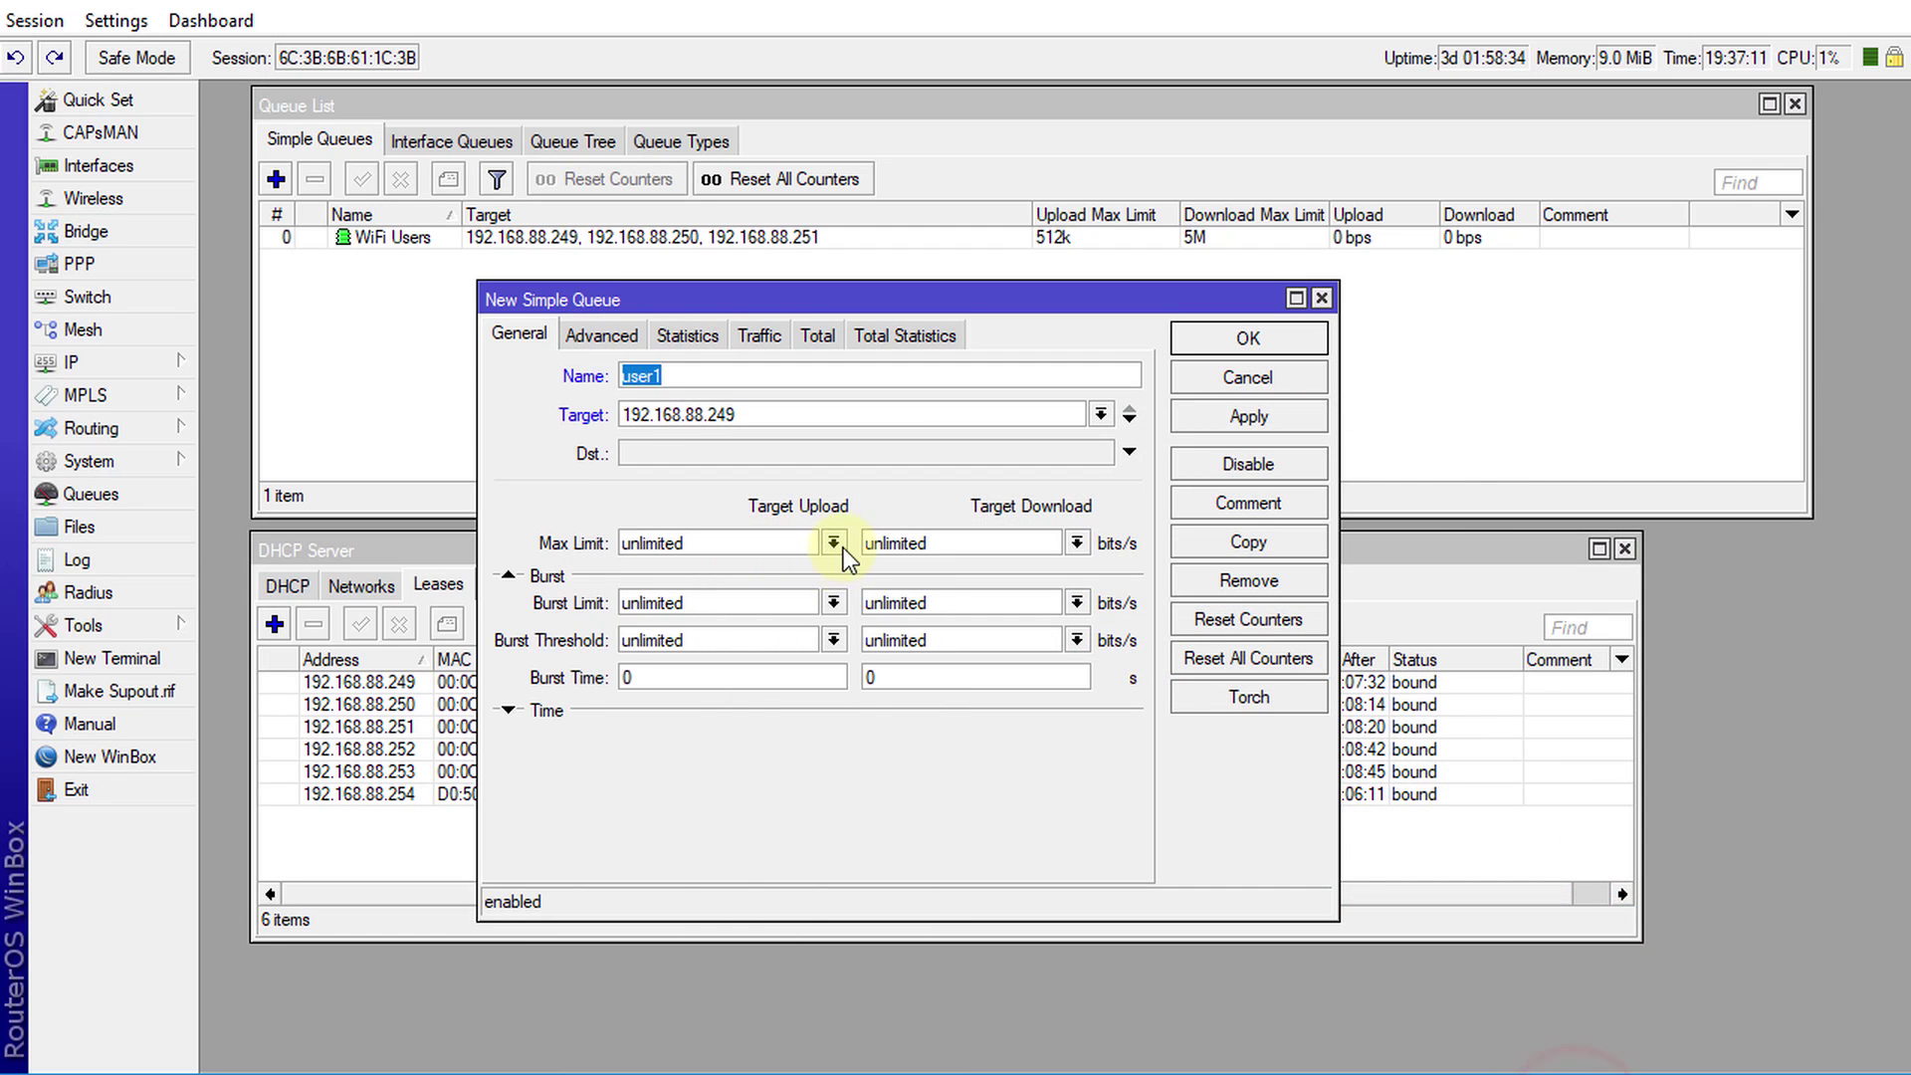
Set the user1 queue's max limit to 256k for upload and 2M for download.
{"action": "left_click", "coordinate": [842, 546]}
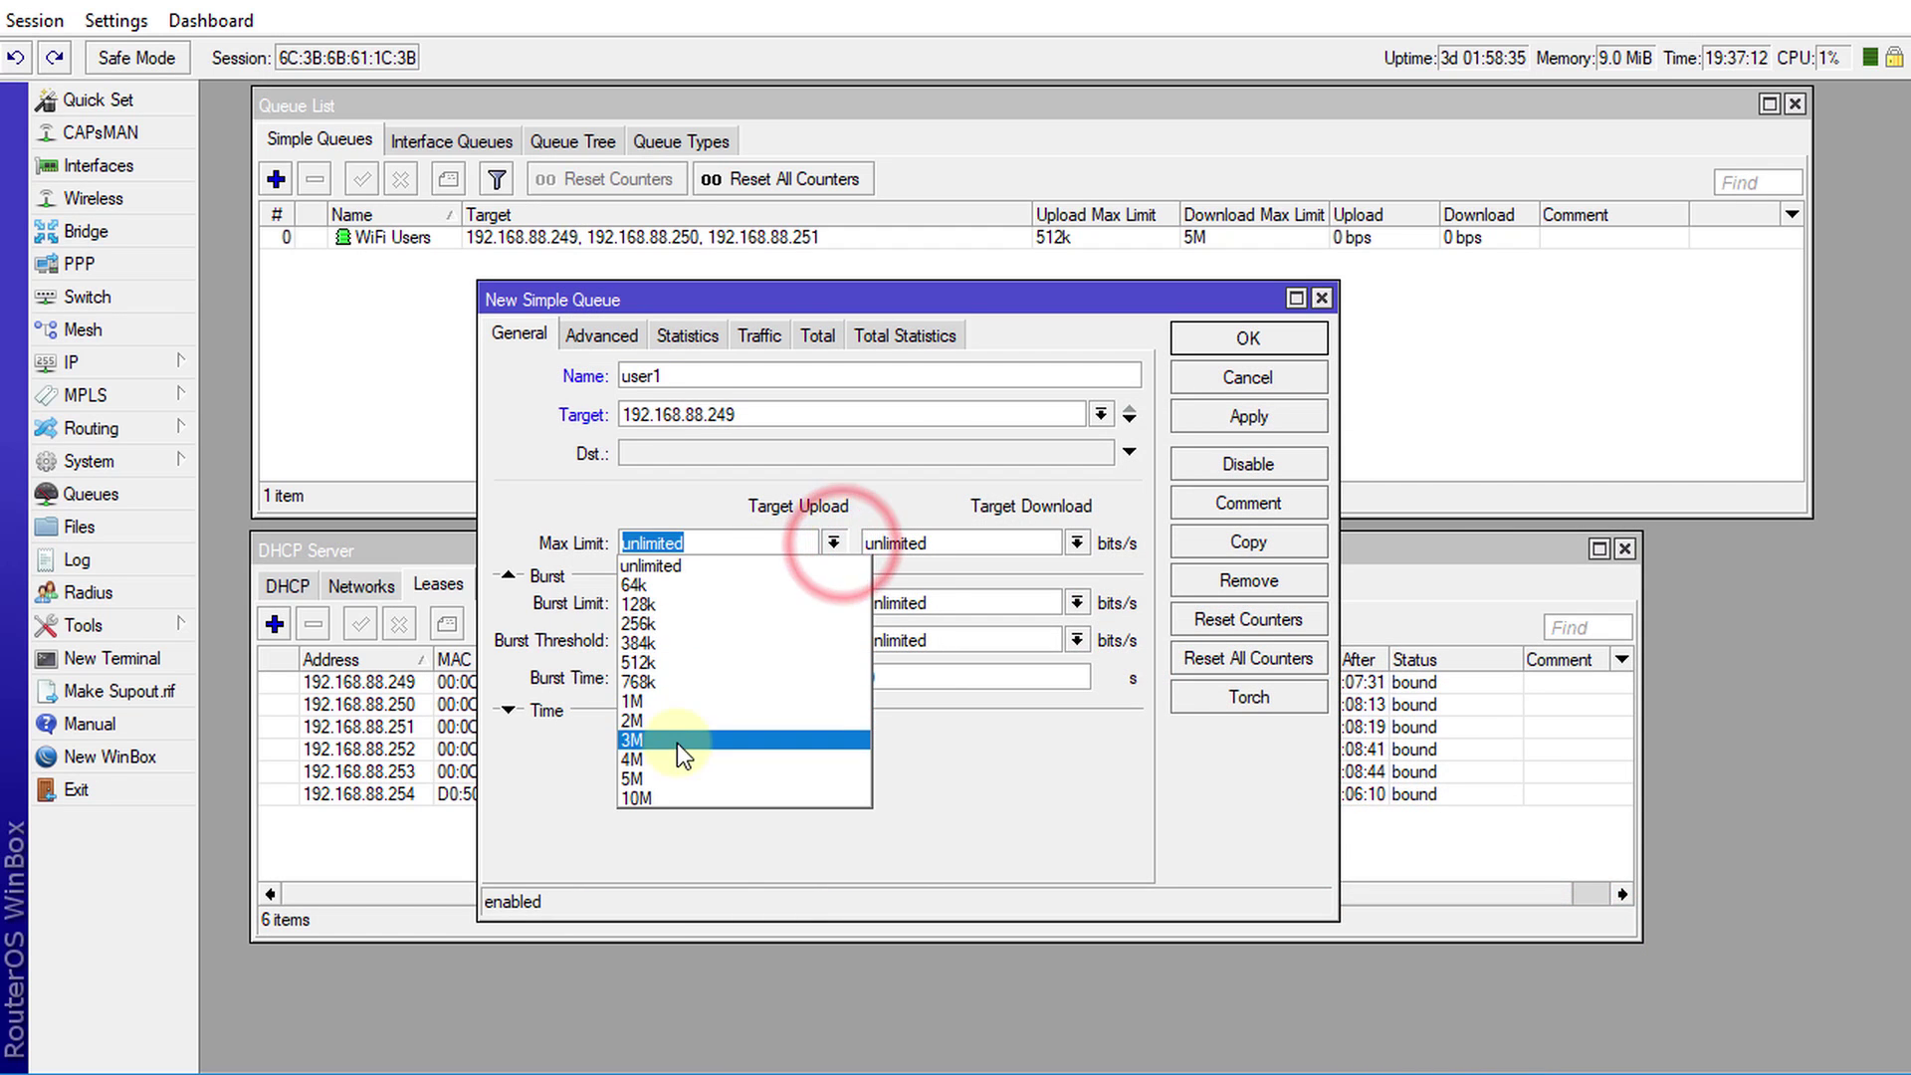
{"action": "left_click", "coordinate": [689, 625]}
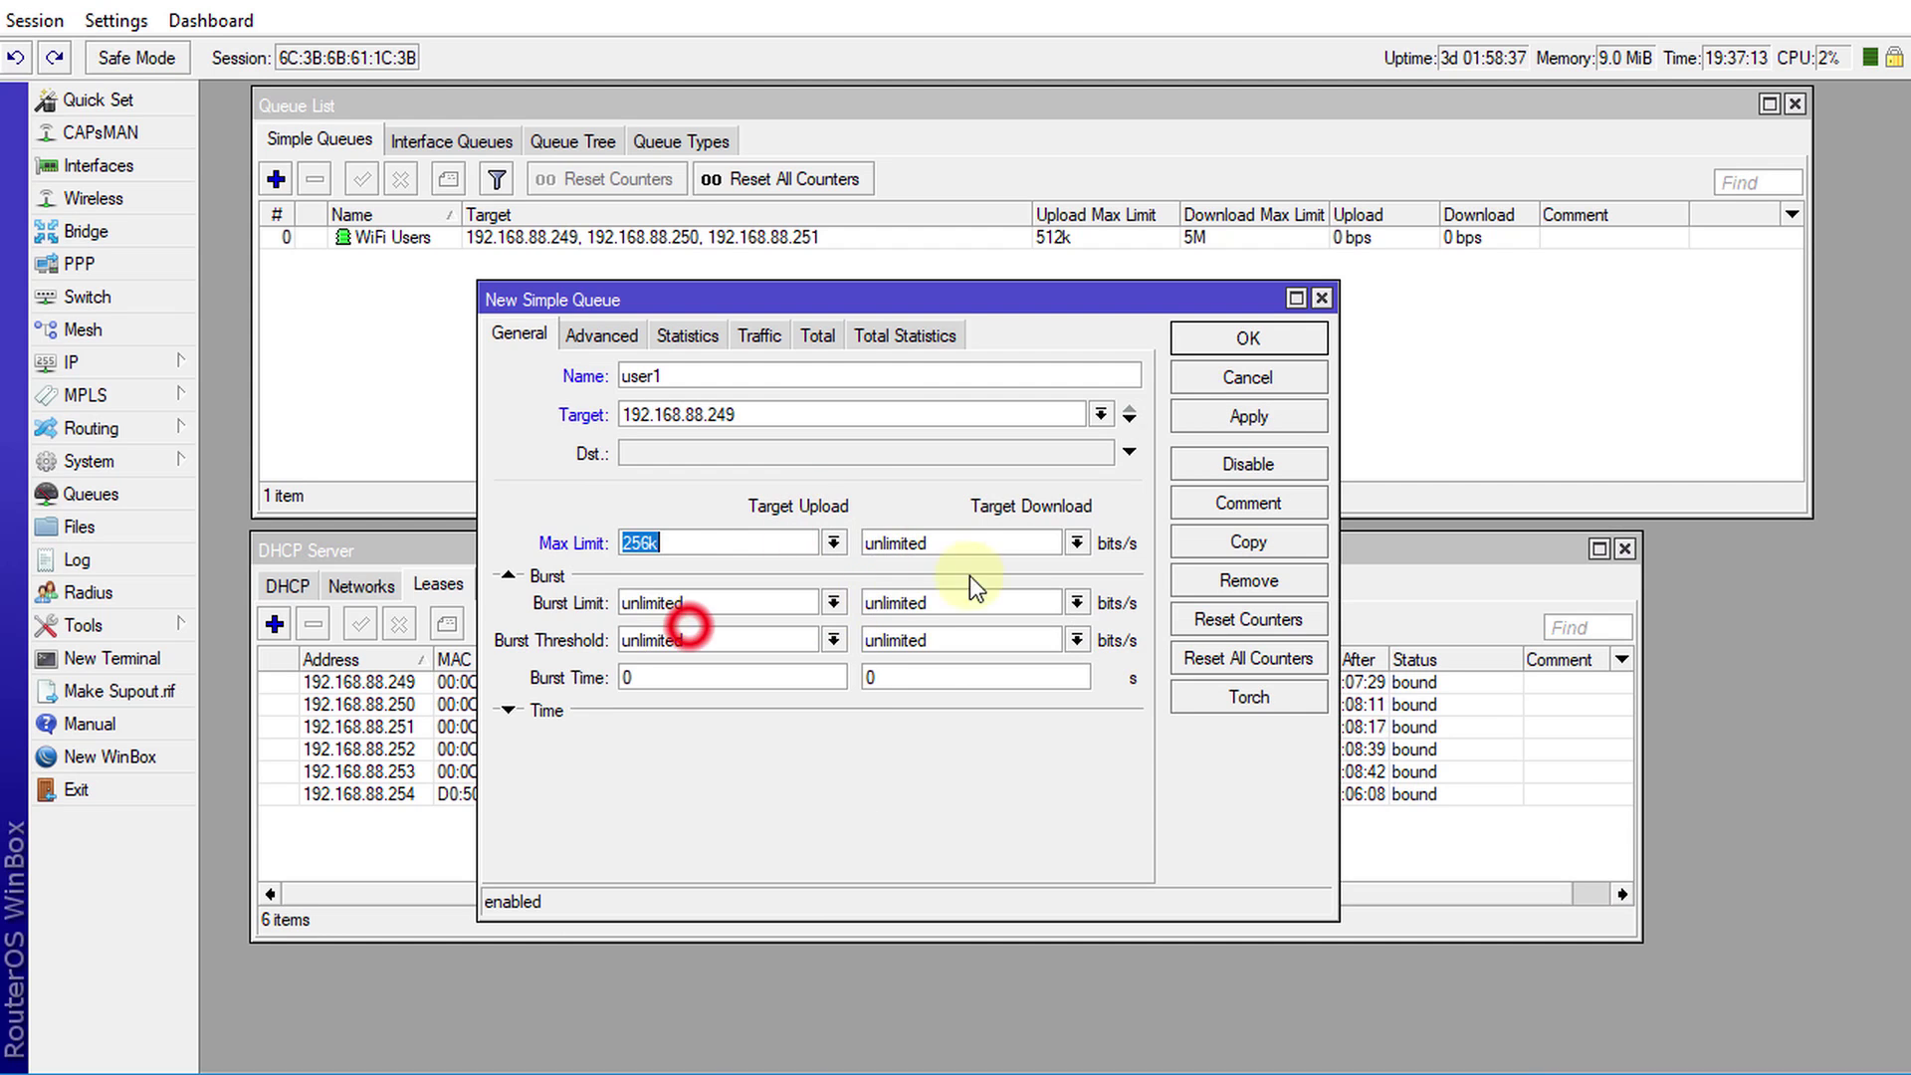
{"action": "left_click", "coordinate": [1075, 542]}
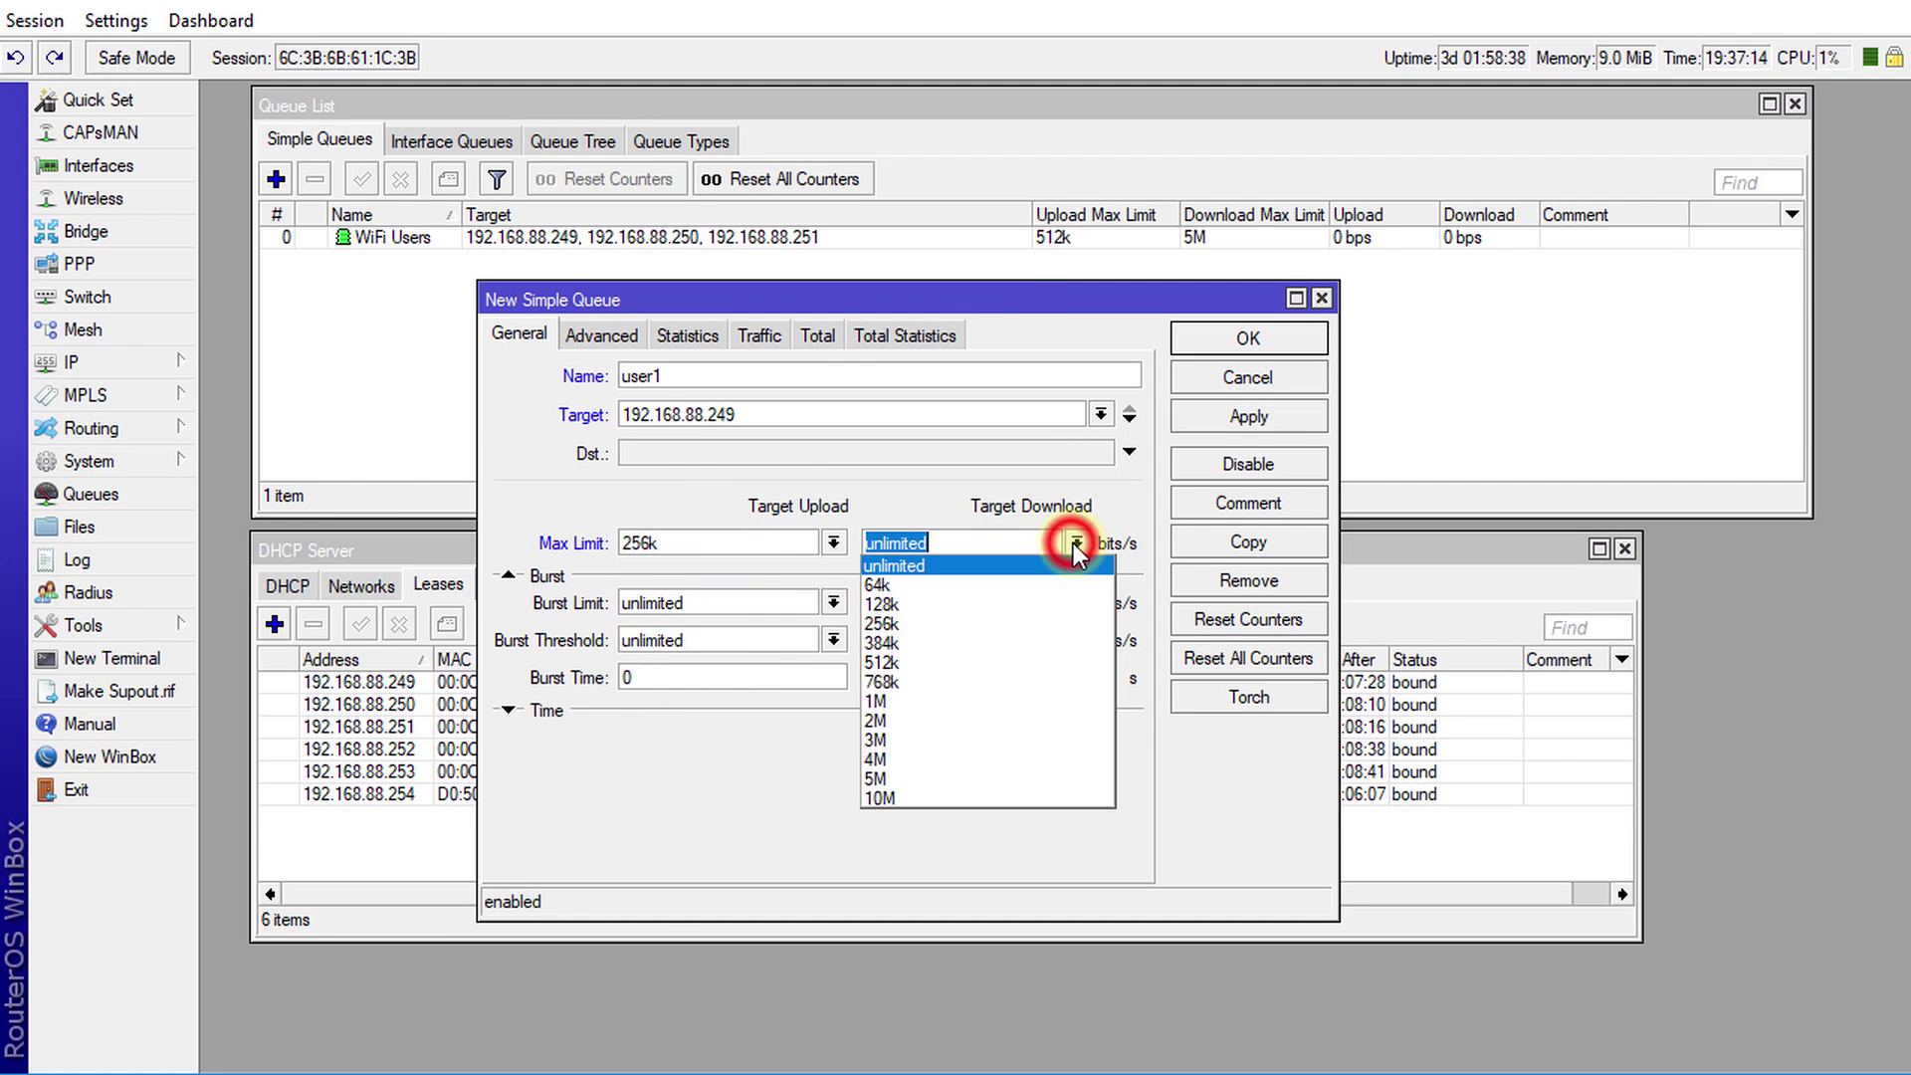
{"action": "left_click", "coordinate": [936, 712]}
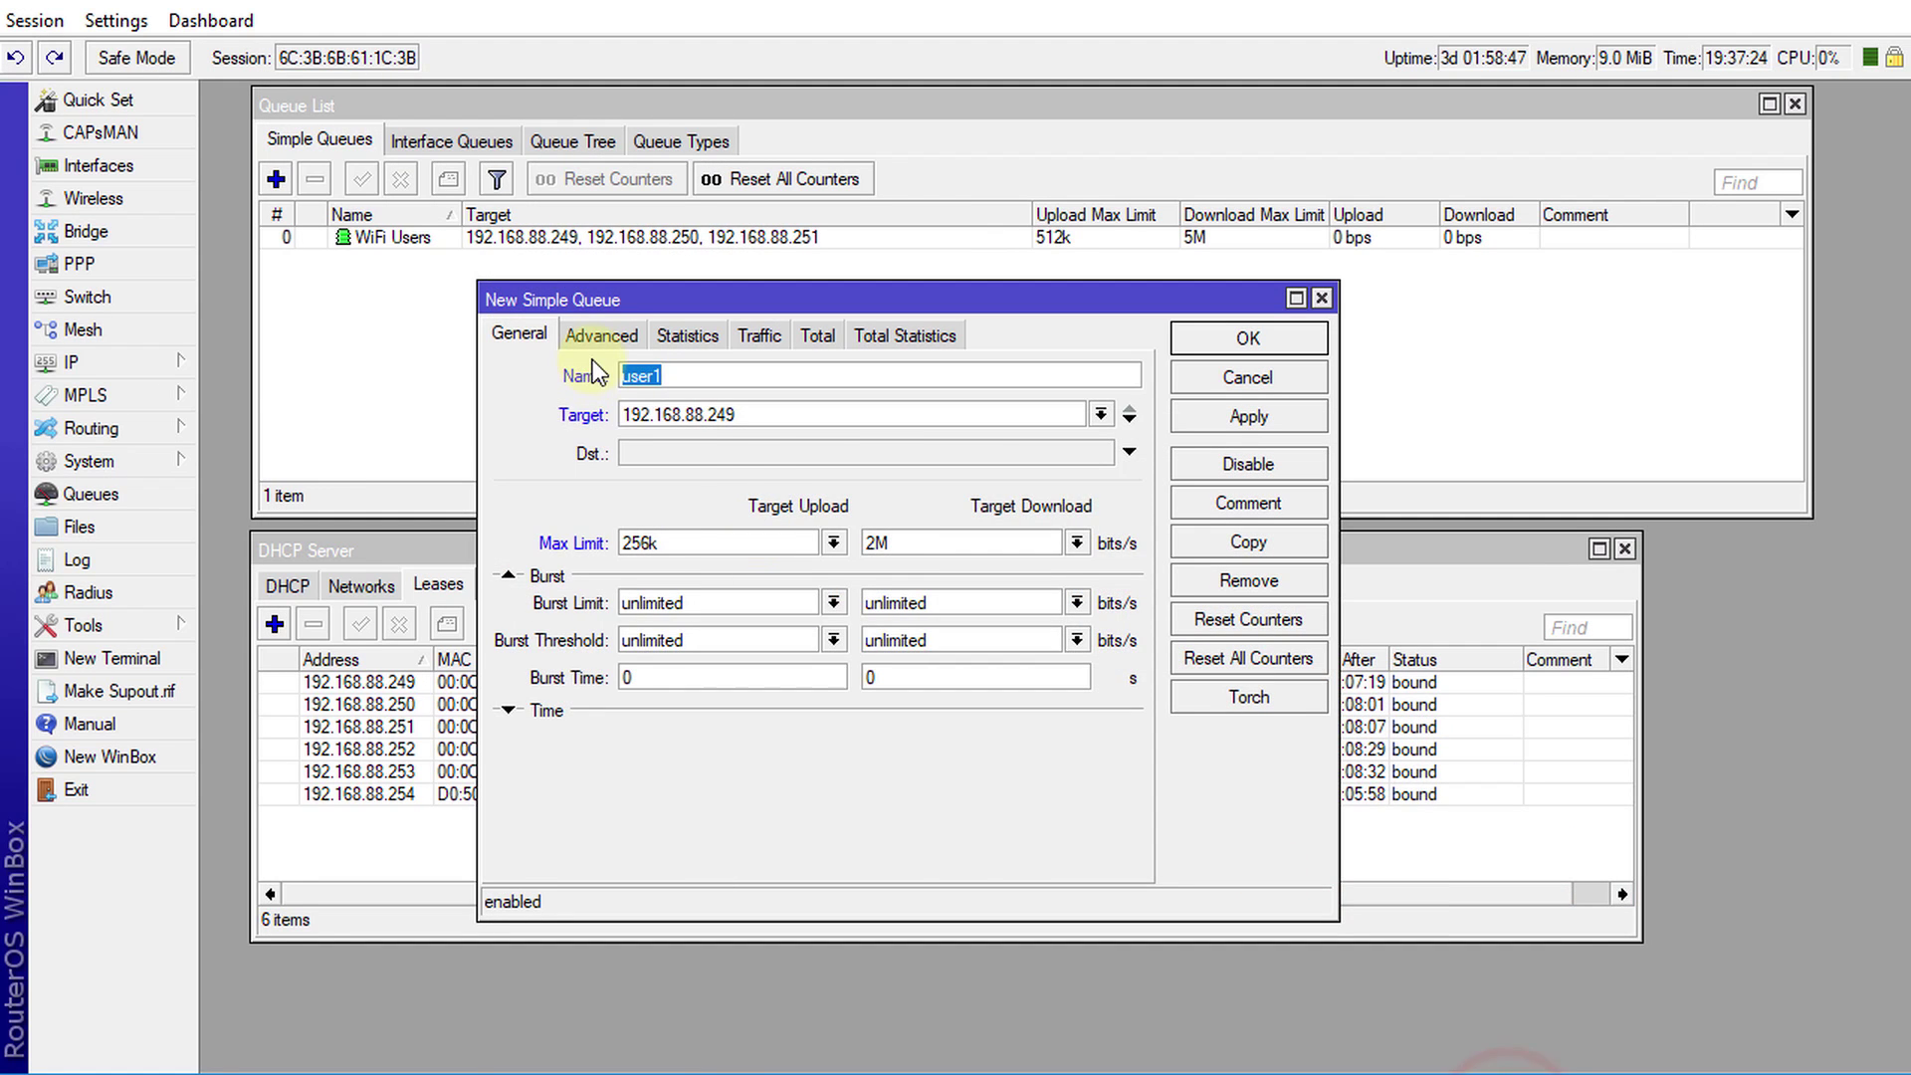
Set the user1 queue type to pcq-upload-default for upload and pcq-download-default for download, and apply the queue.
{"action": "left_click", "coordinate": [595, 335]}
{"action": "left_click", "coordinate": [830, 580]}
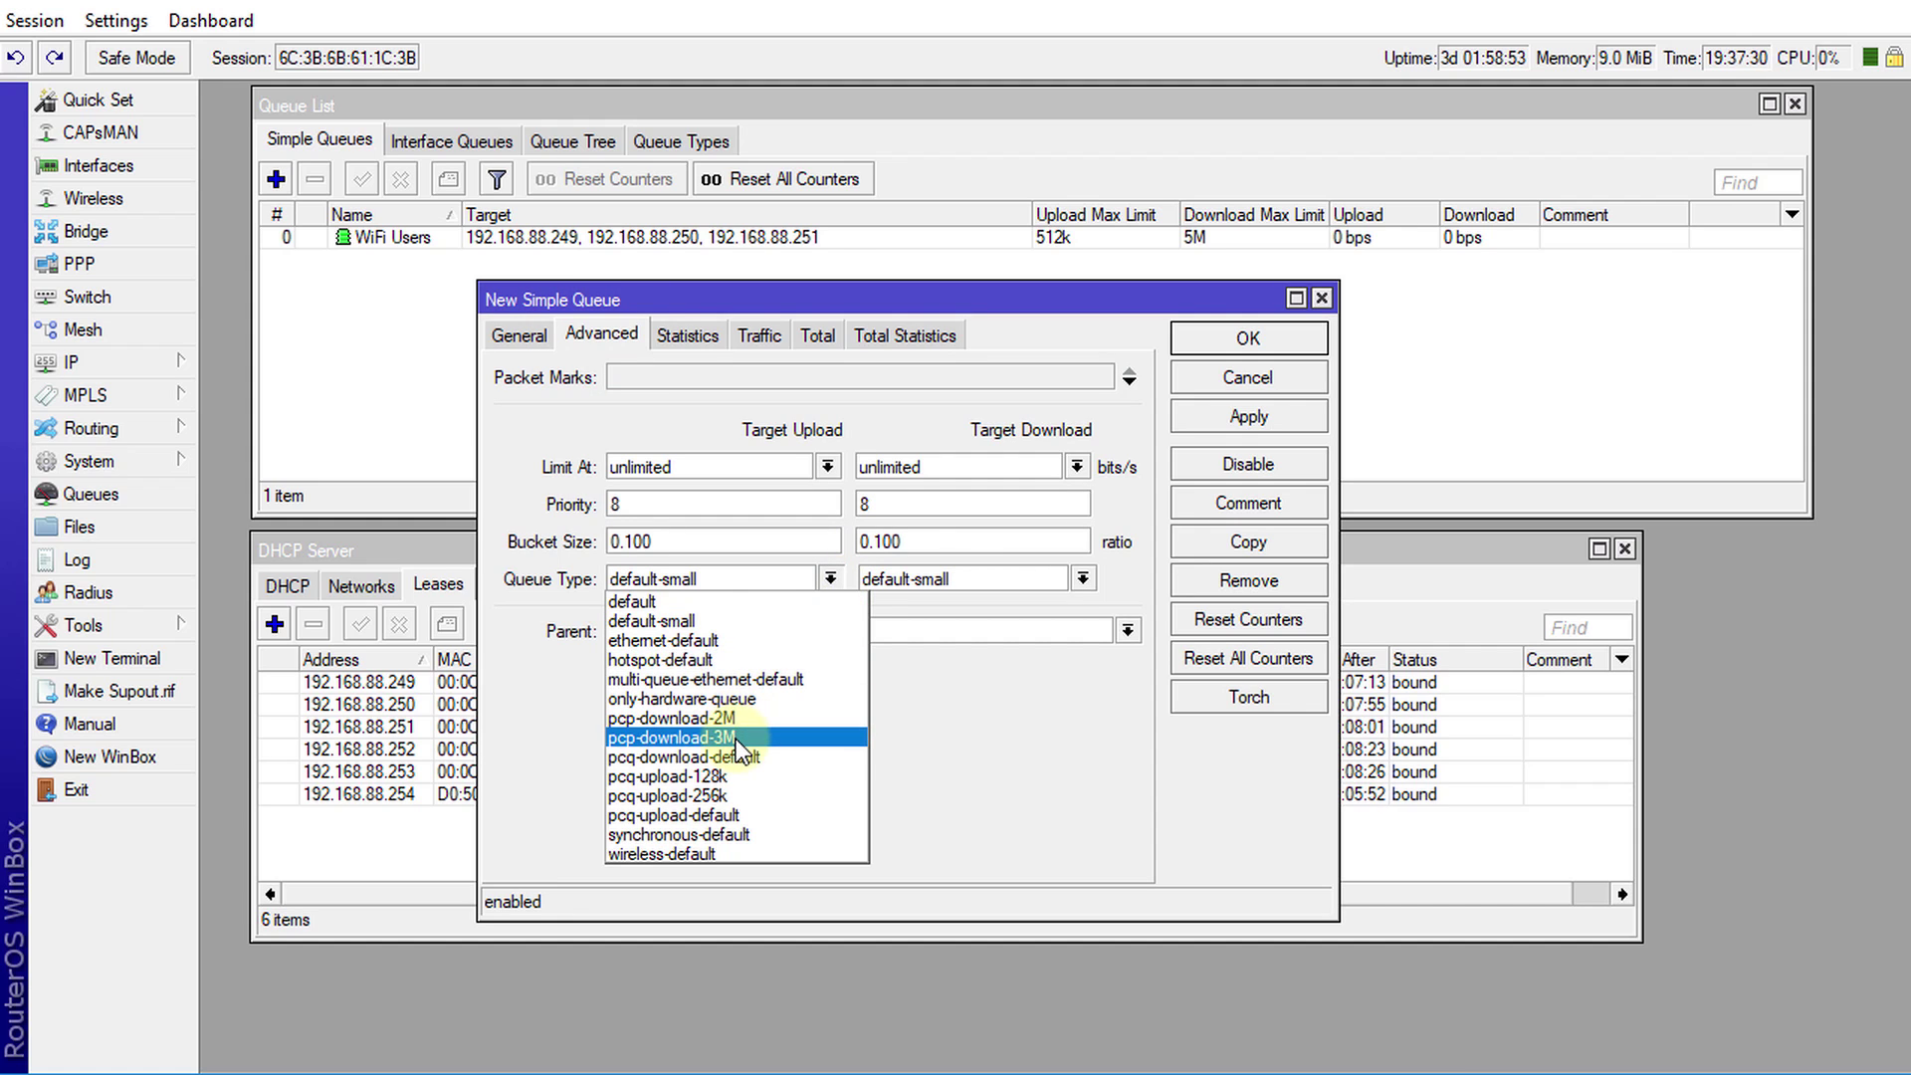
{"action": "left_click", "coordinate": [727, 815]}
{"action": "left_click", "coordinate": [1068, 573]}
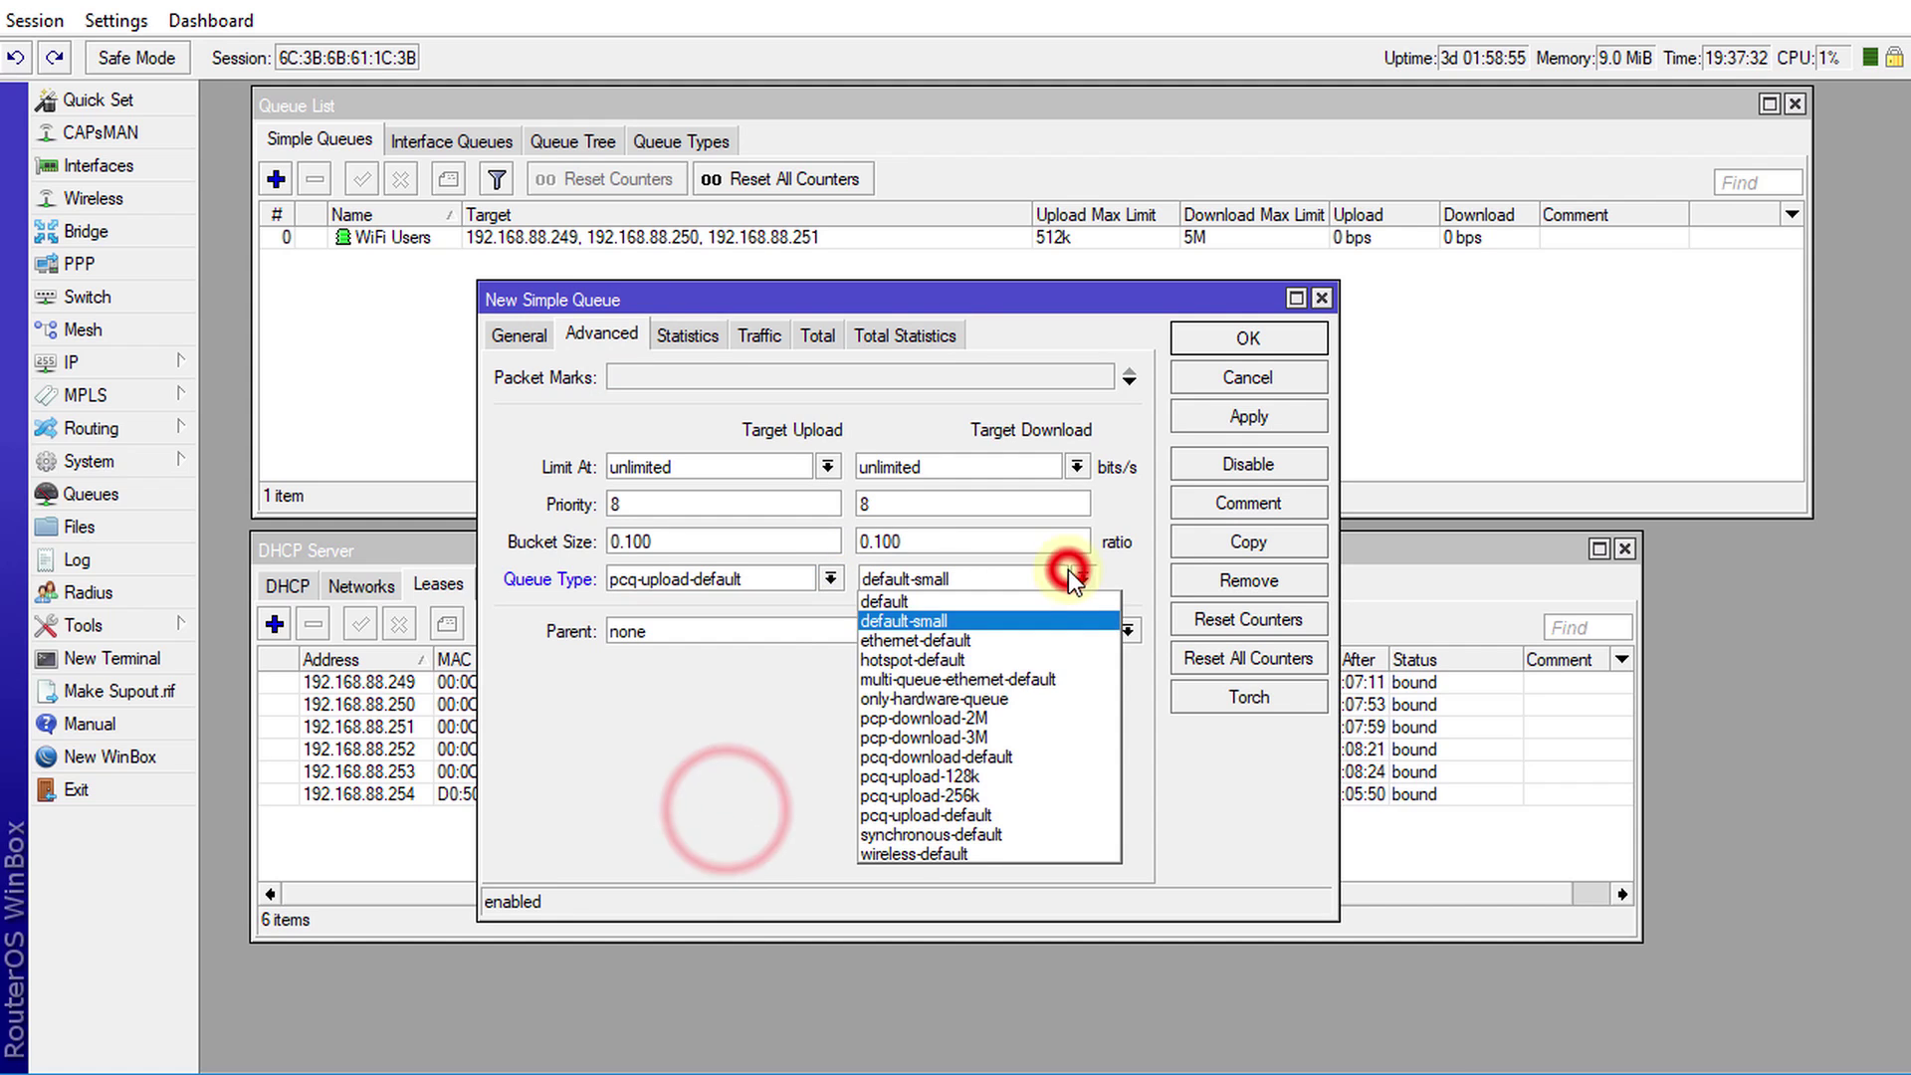
{"action": "left_click", "coordinate": [1043, 756]}
{"action": "left_click", "coordinate": [540, 338]}
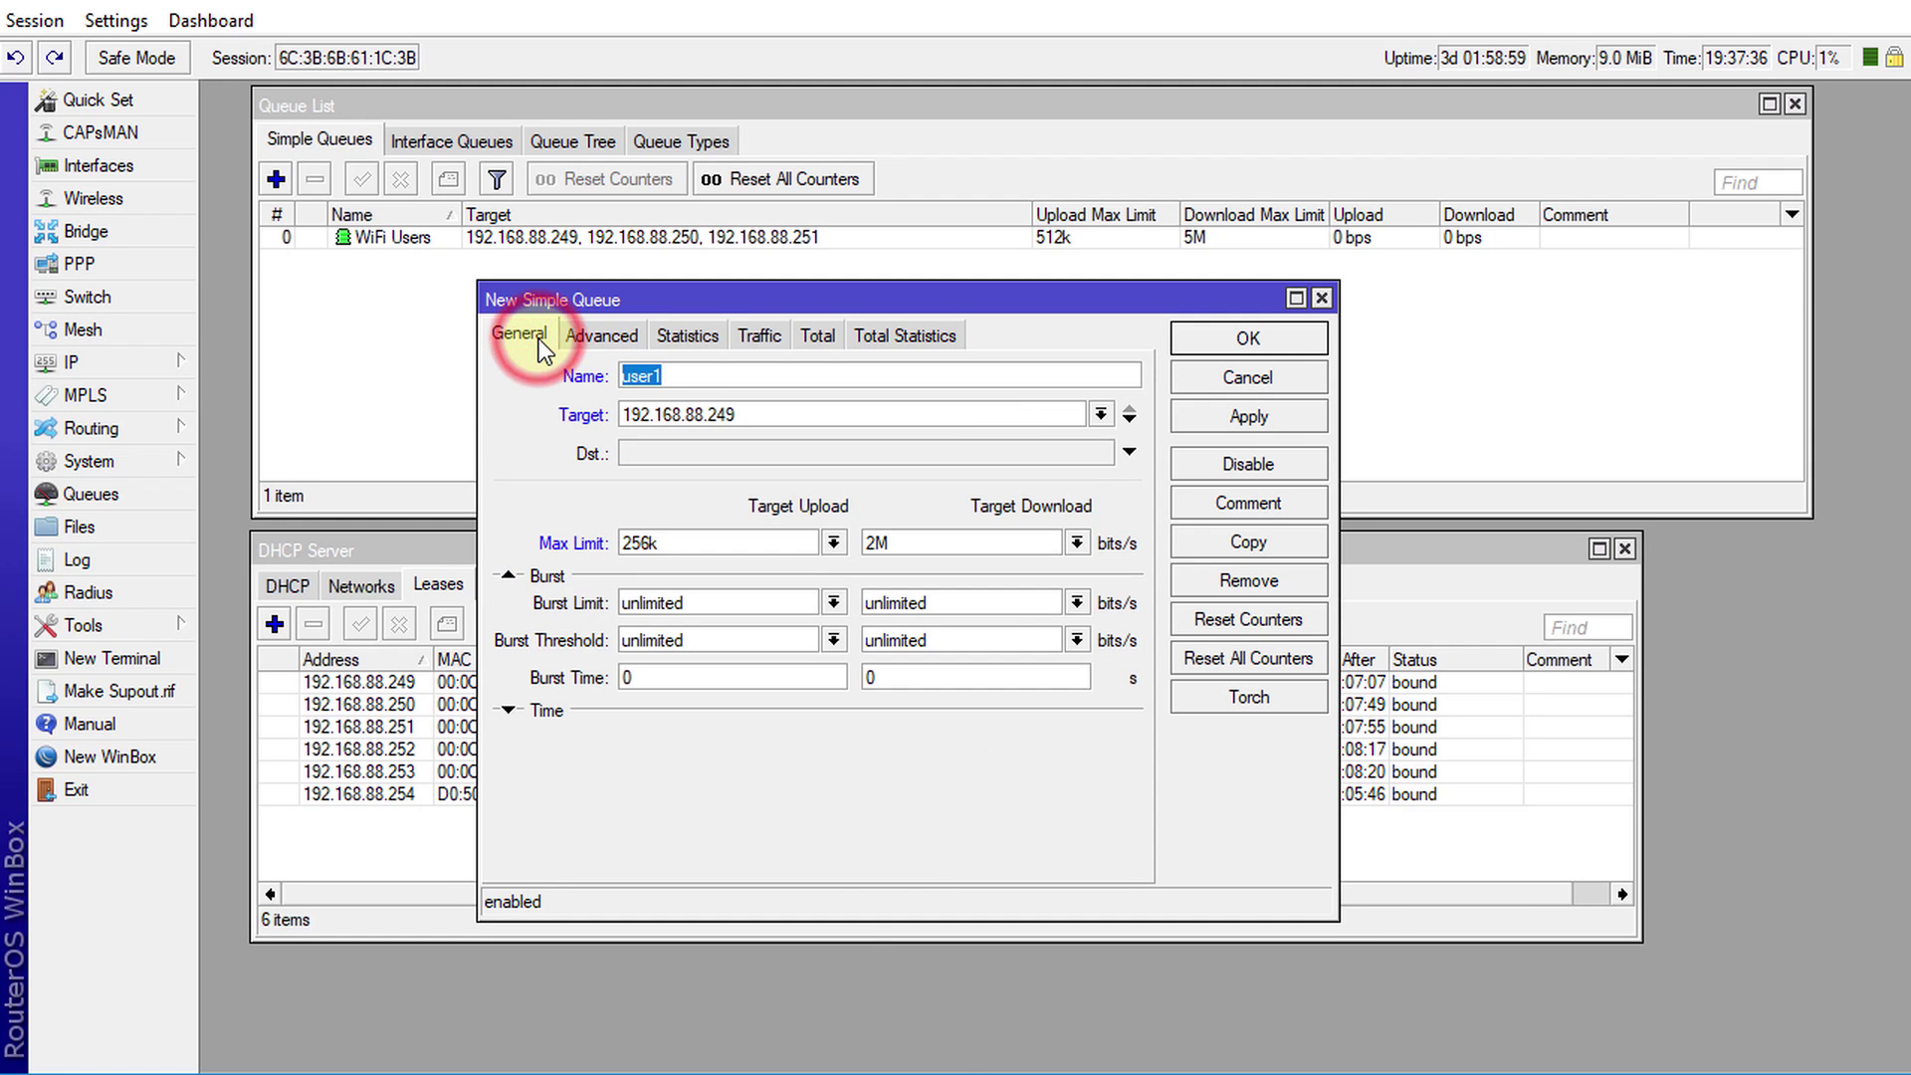
{"action": "left_click", "coordinate": [1239, 416]}
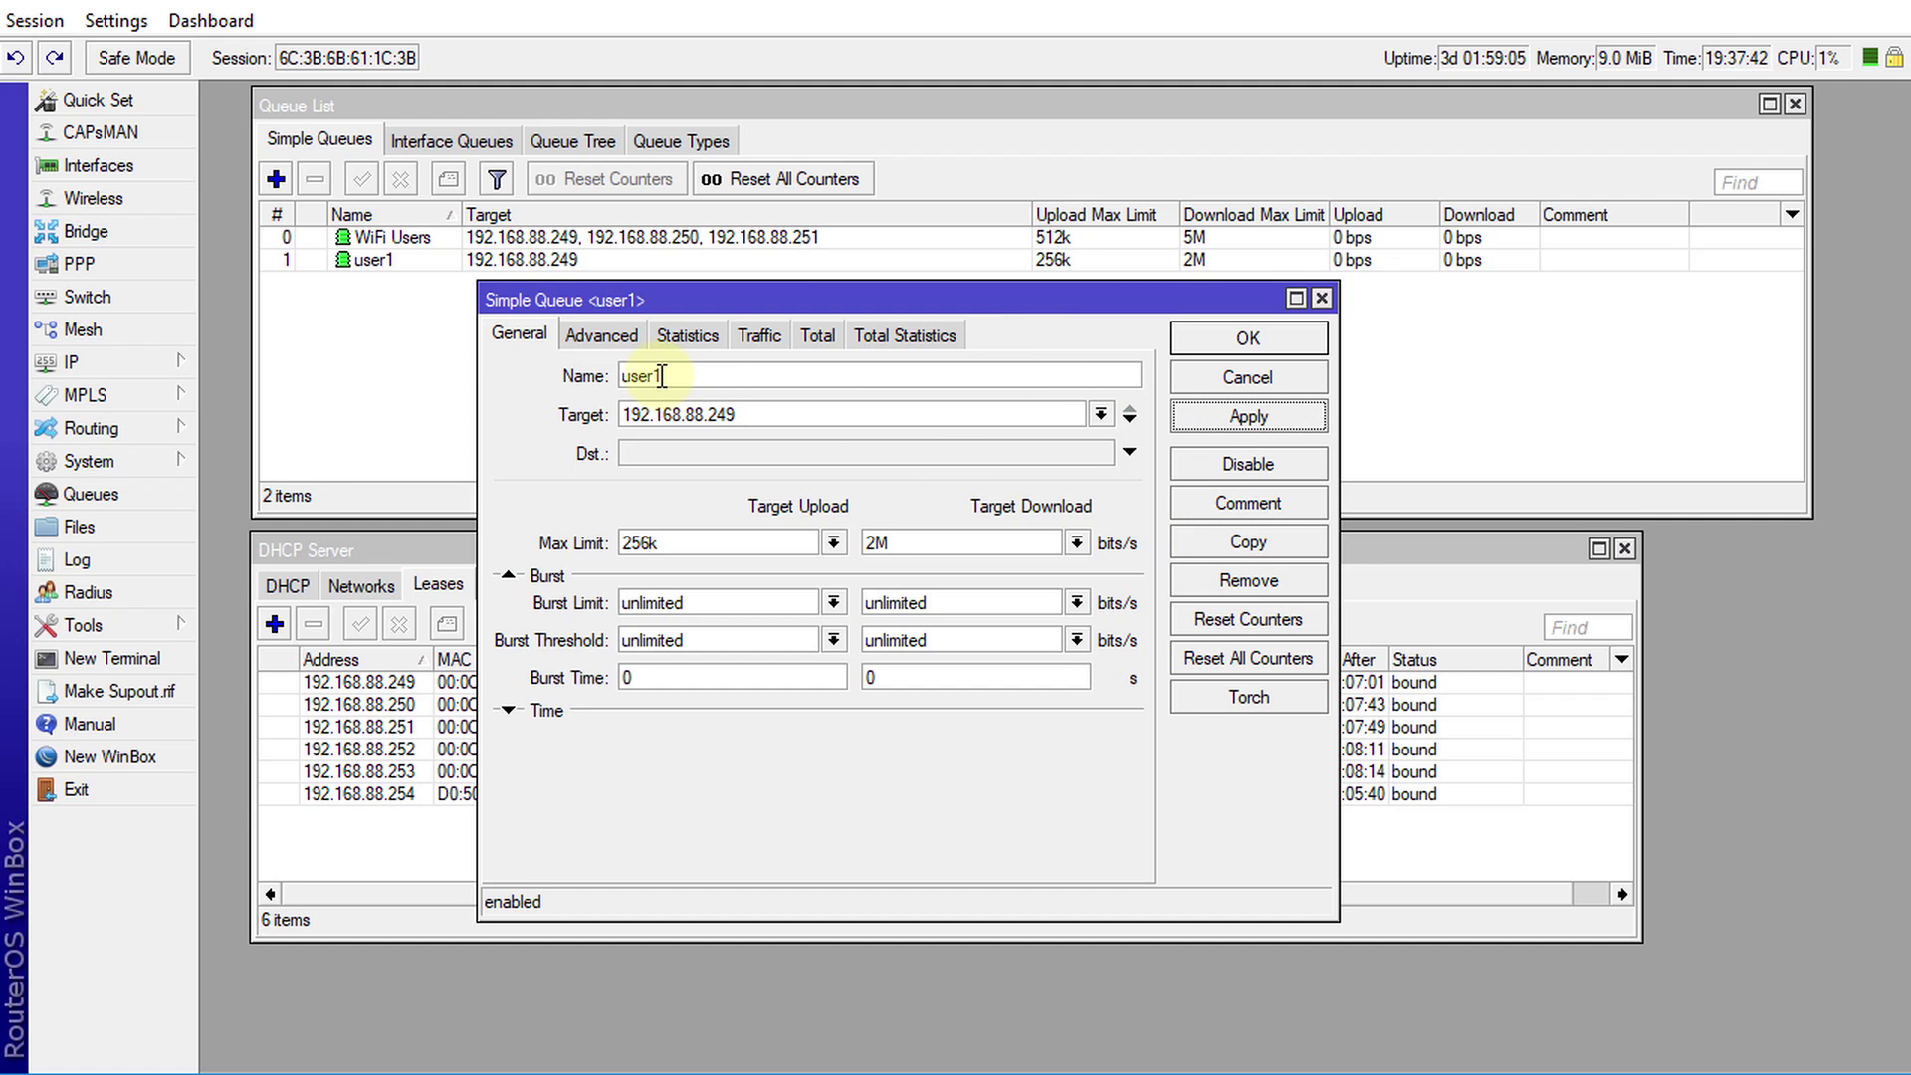
Duplicate the user1 queue and name the copy user2.
{"action": "left_click_drag", "start_coordinate": [651, 375], "coordinate": [563, 391]}
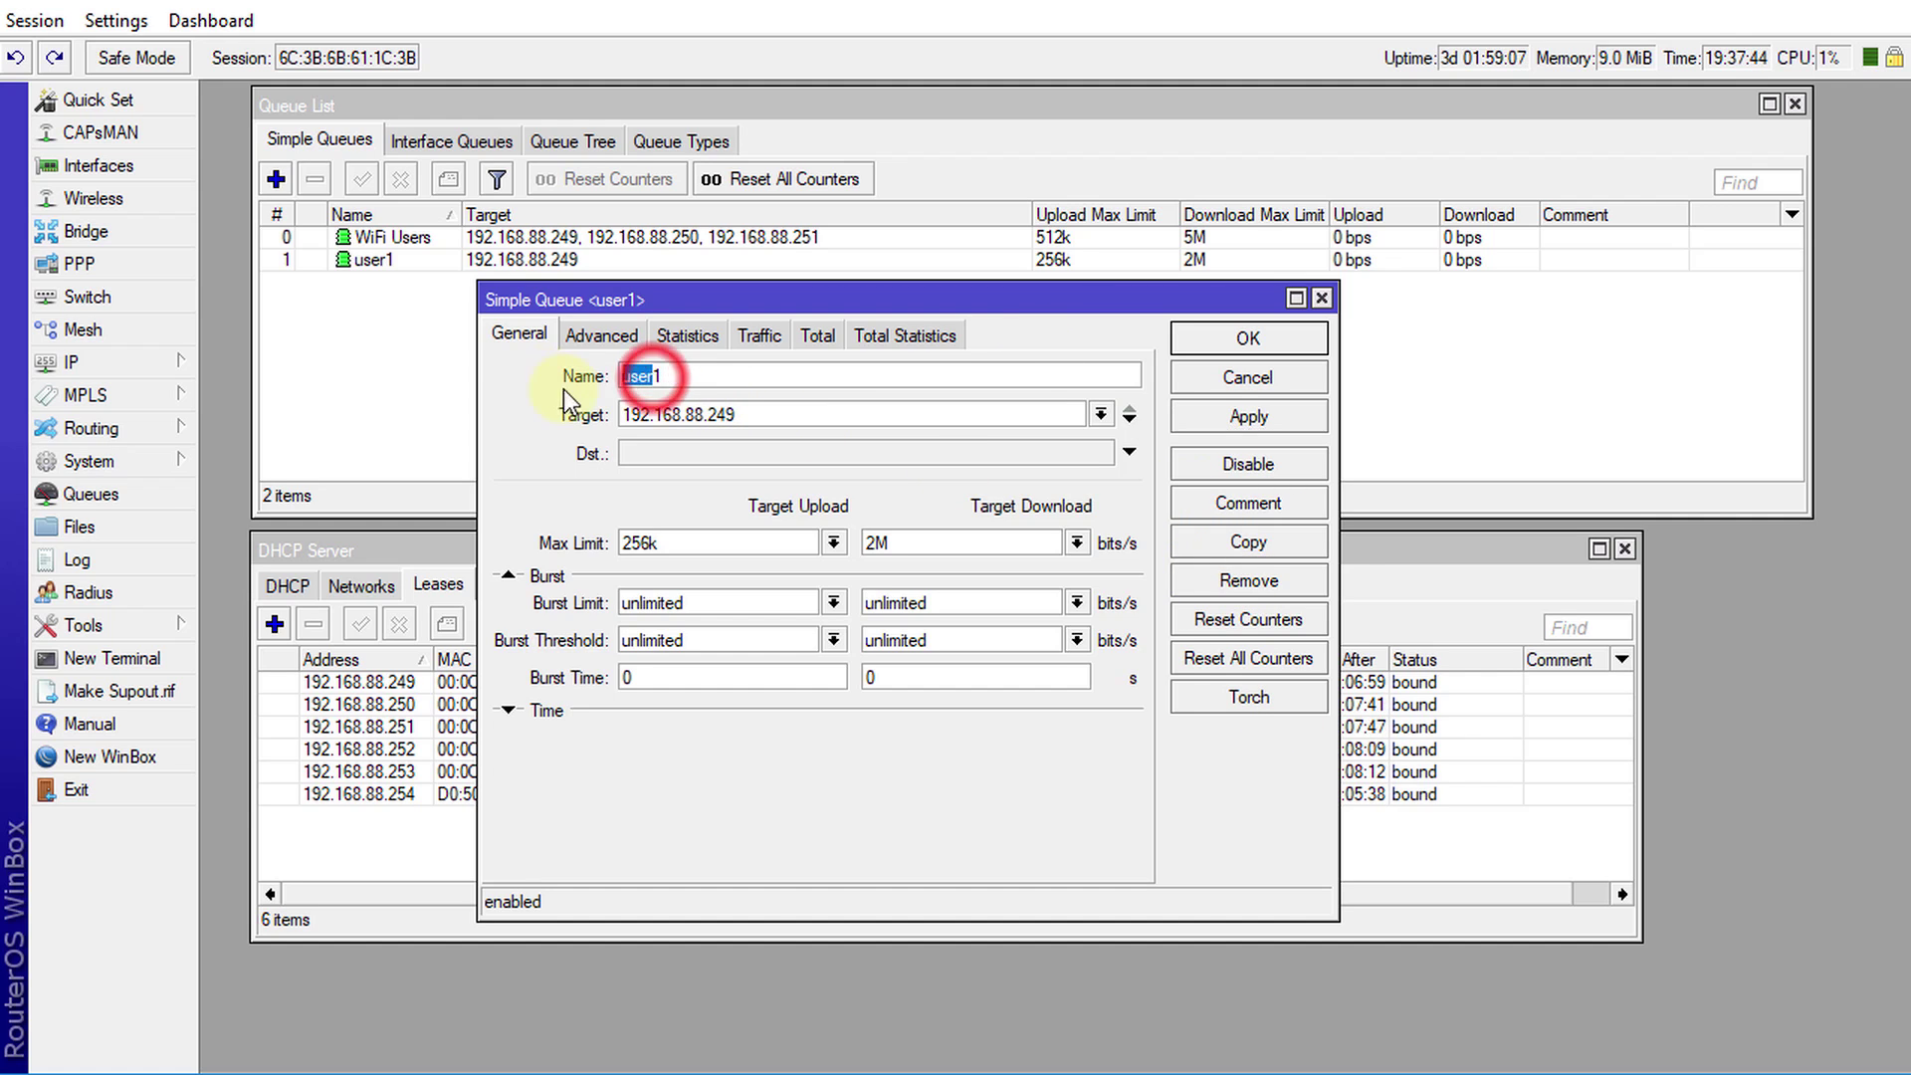
{"action": "left_click", "coordinate": [1280, 542]}
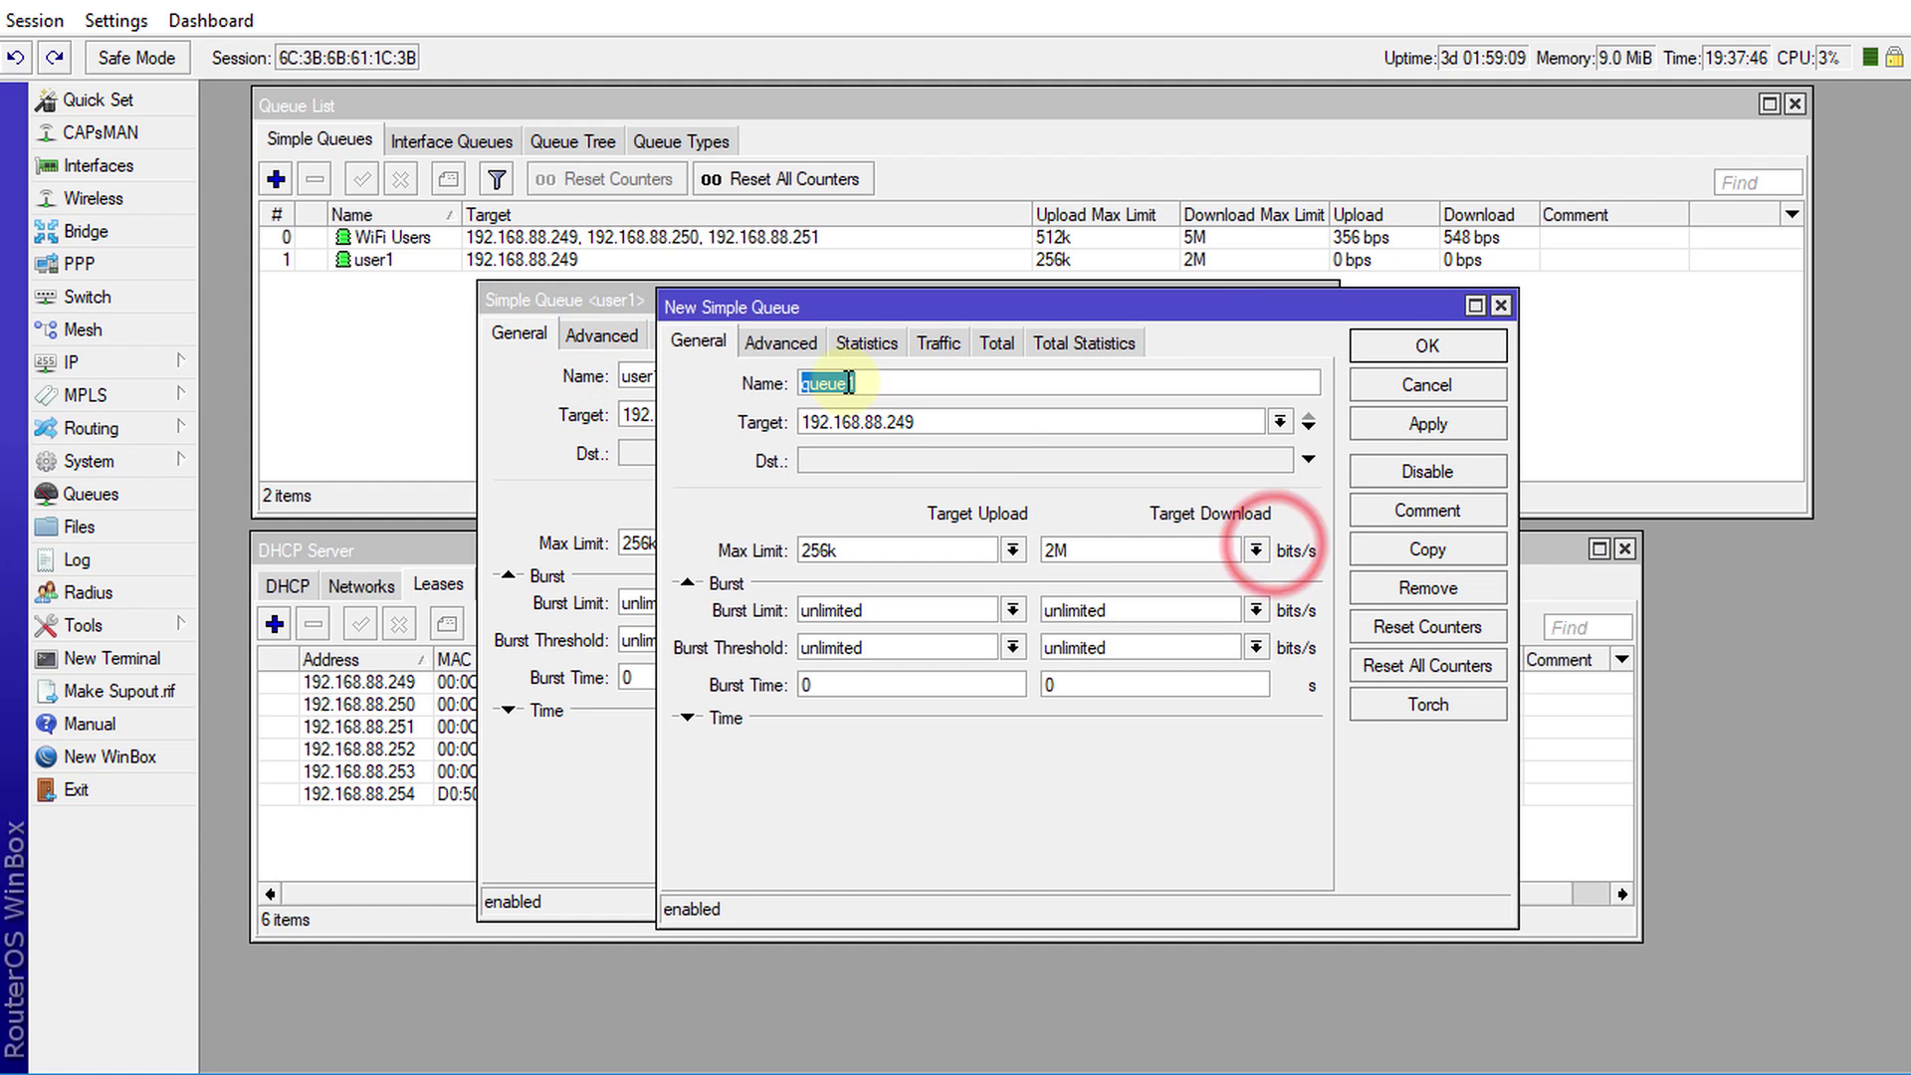
{"action": "type", "text": "2"}
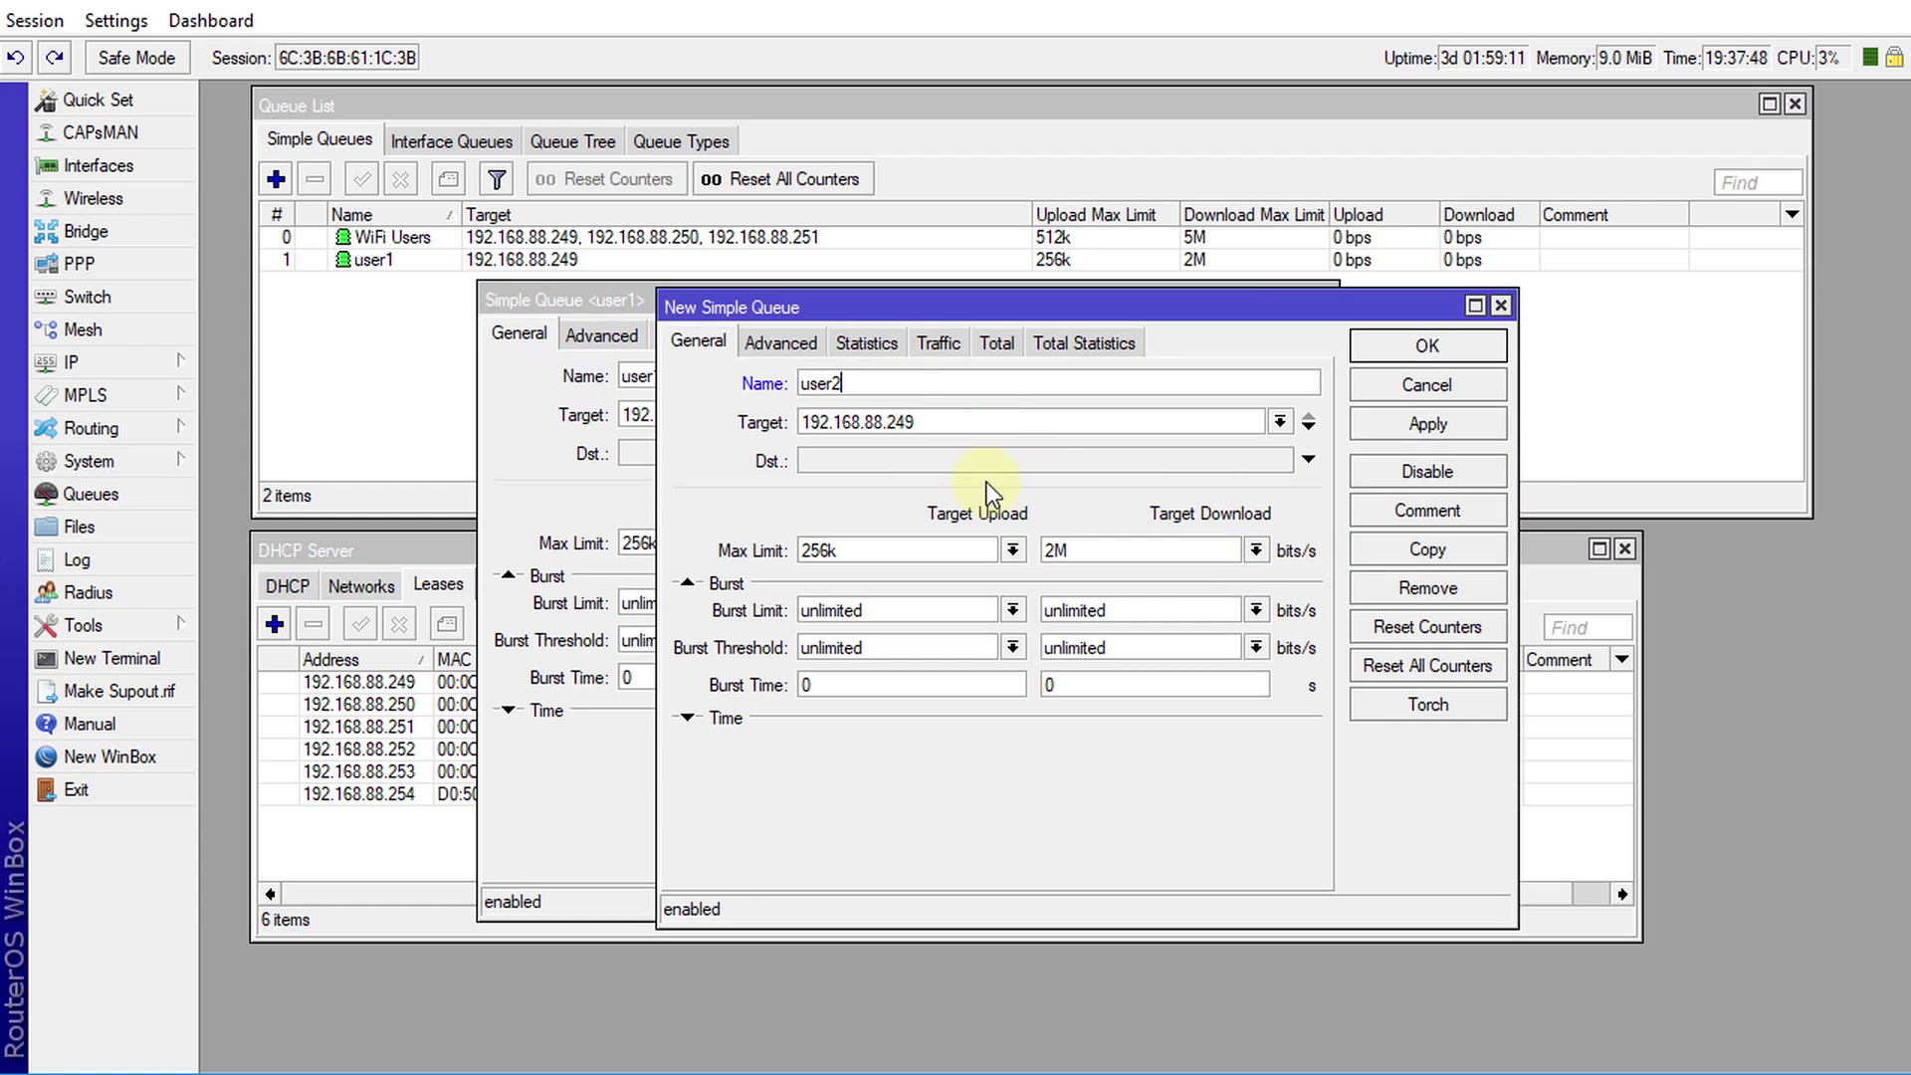
Set the user2 queue's target to 192.168.88.250 and apply the queue.
{"action": "left_click", "coordinate": [941, 426]}
{"action": "key", "text": "BackSpace"}
{"action": "key", "text": "BackSpace"}
{"action": "type", "text": "50"}
{"action": "left_click", "coordinate": [1432, 422]}
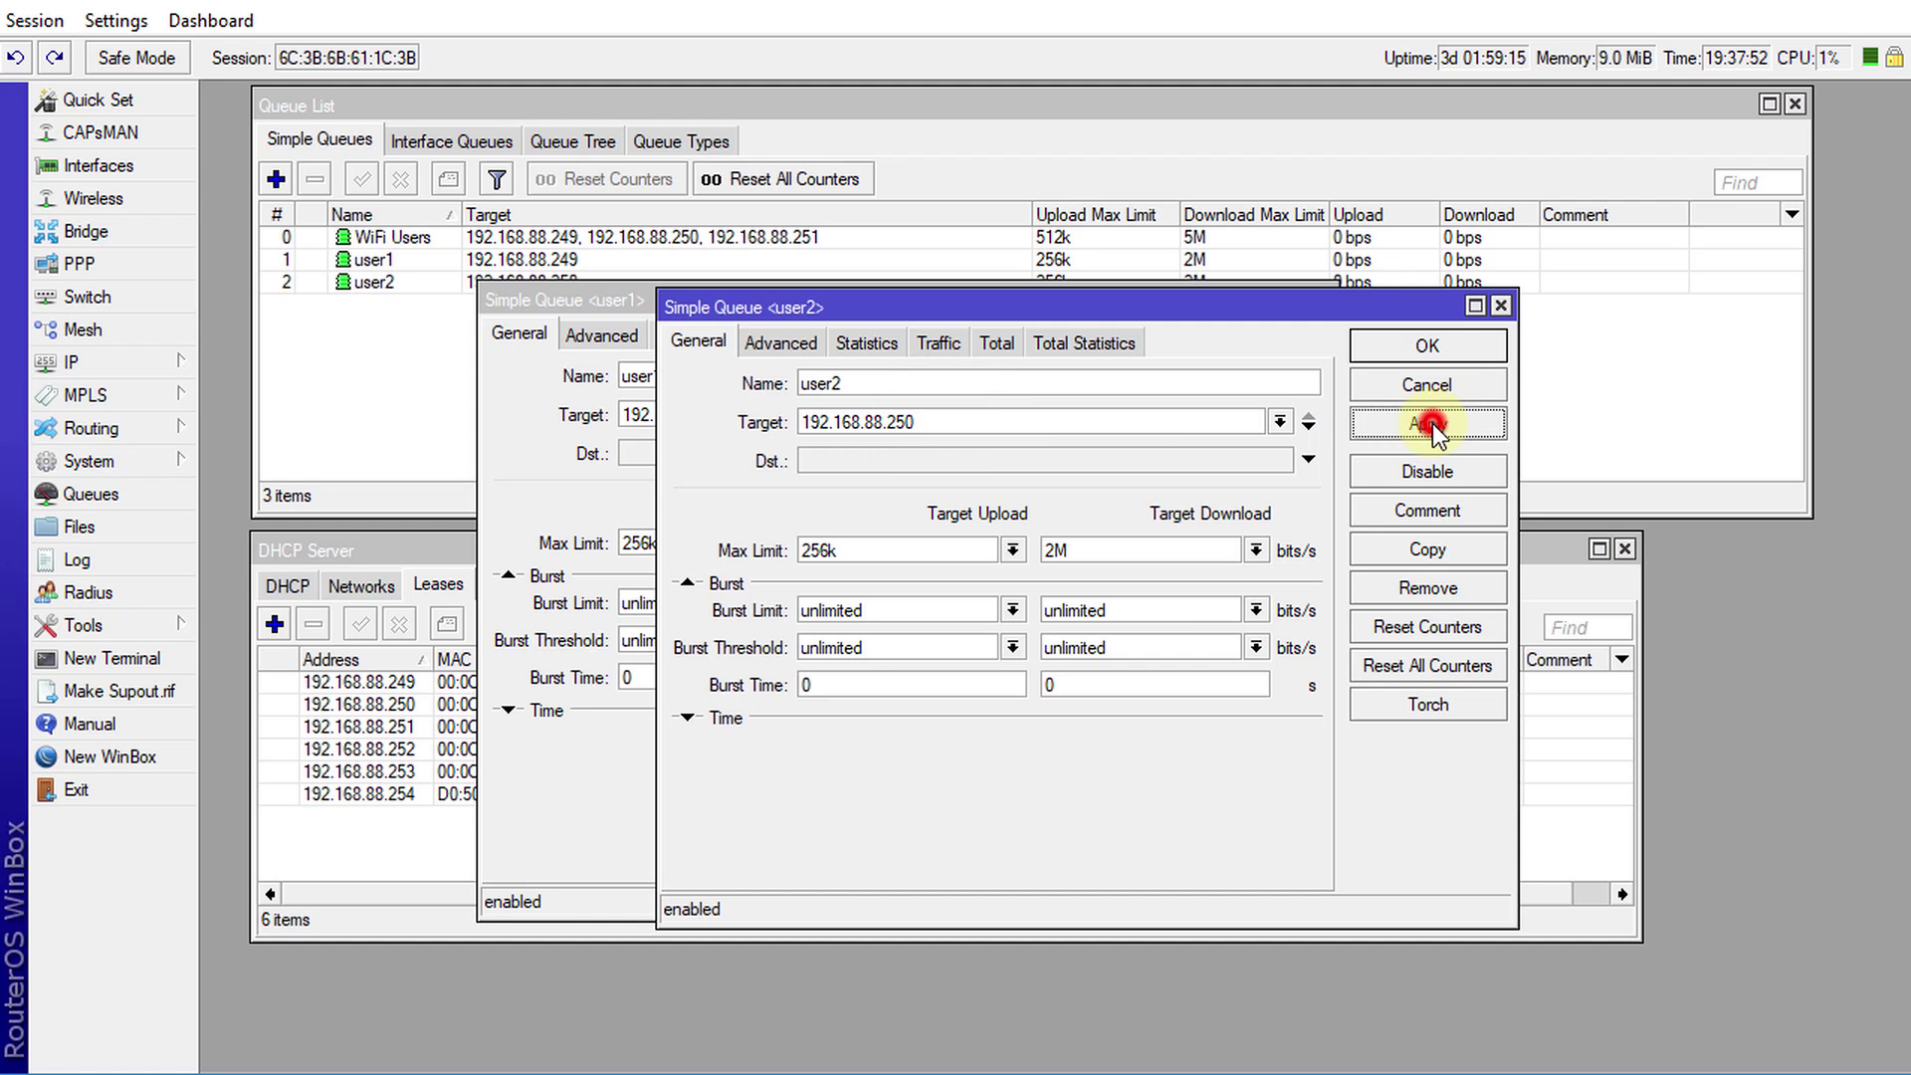
Duplicate the user2 queue and set the copy's target to 192.168.88.251.
{"action": "left_click", "coordinate": [1395, 560]}
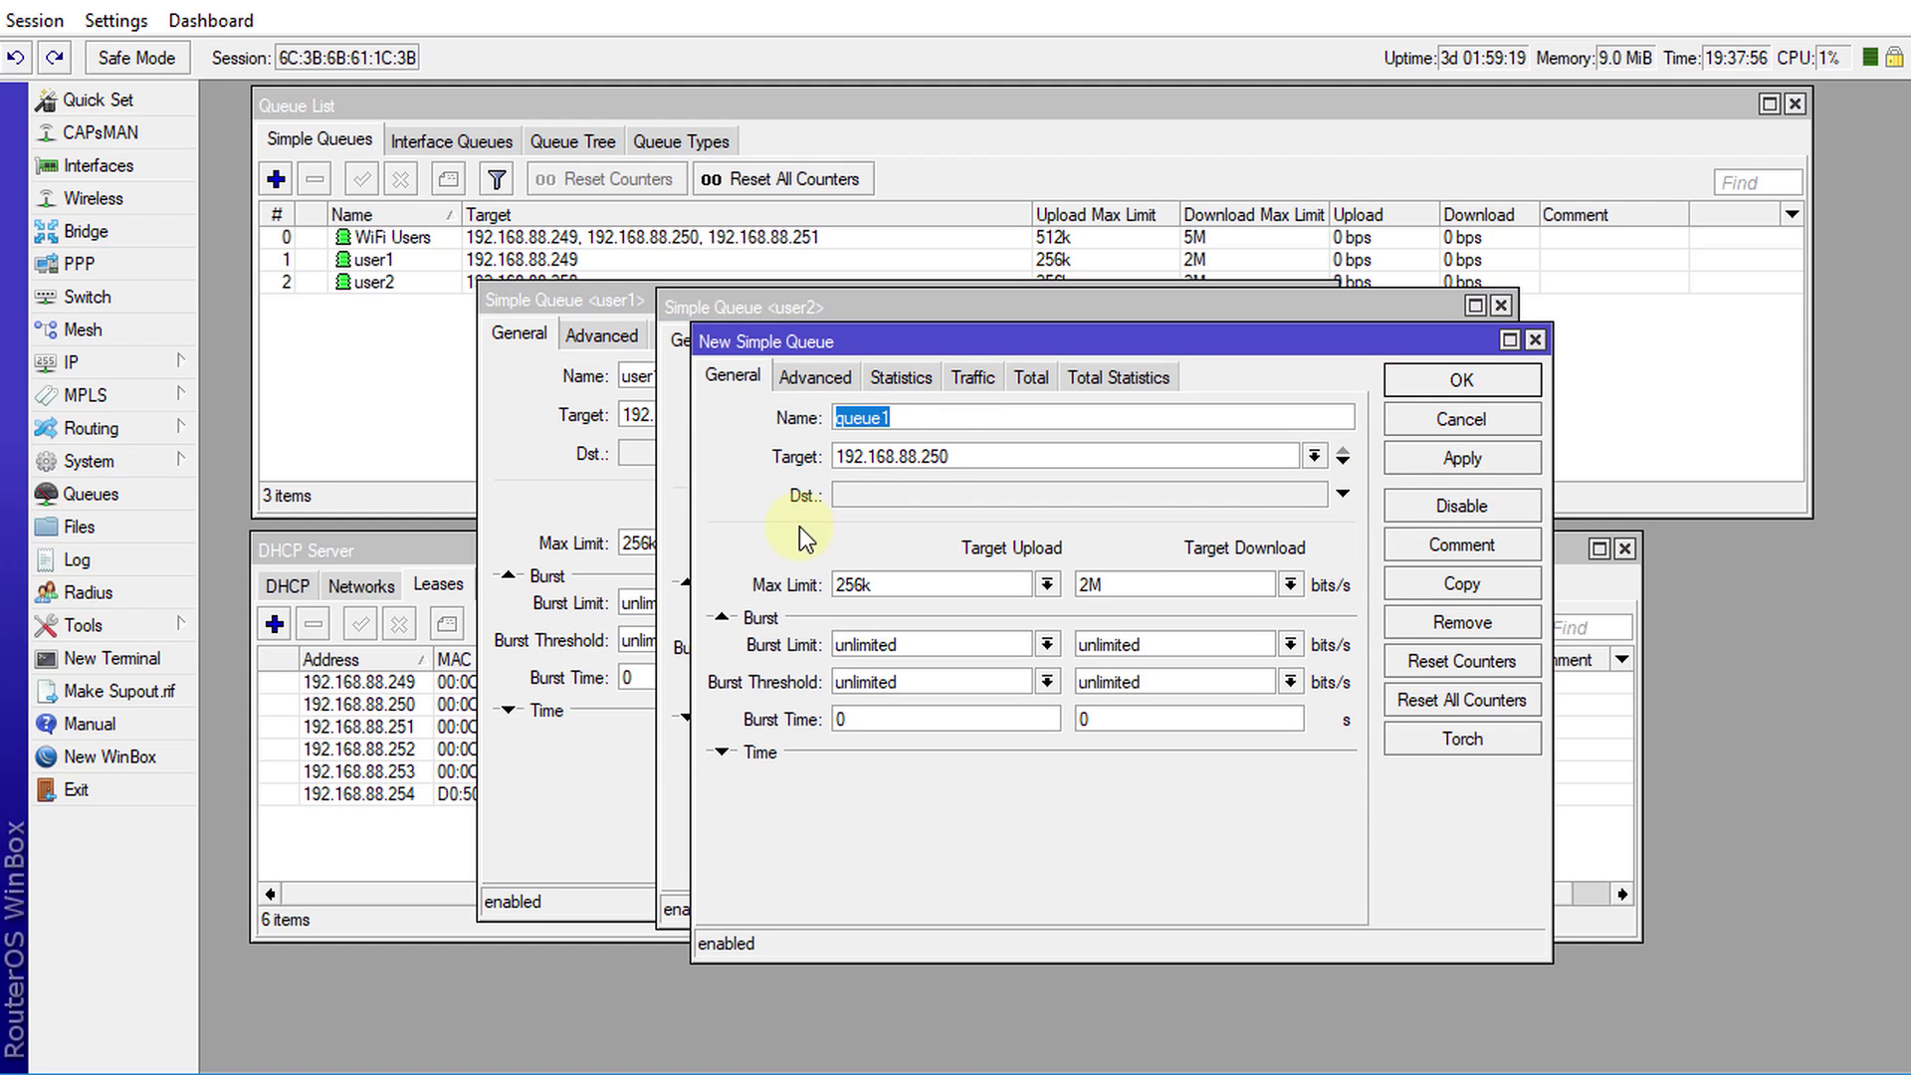
{"action": "left_click", "coordinate": [979, 457]}
{"action": "key", "text": "BackSpace"}
{"action": "type", "text": "1"}
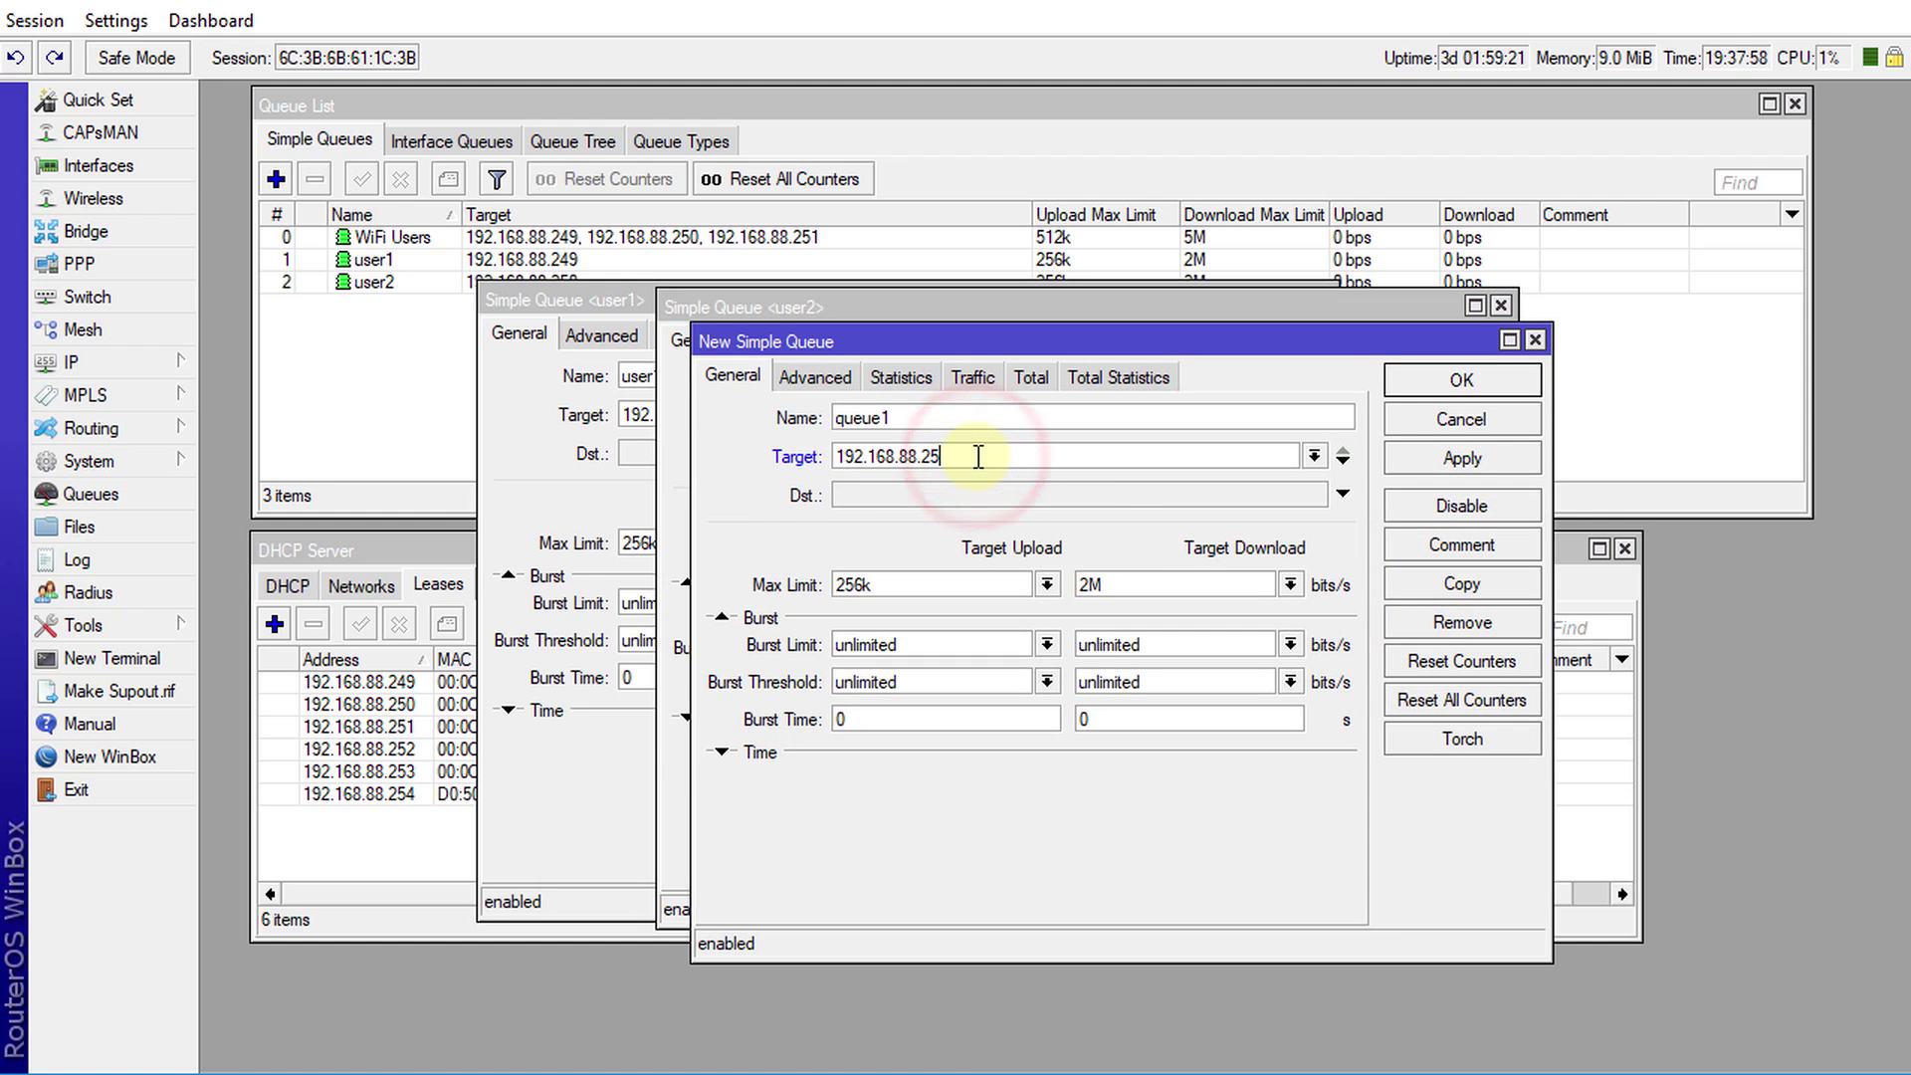
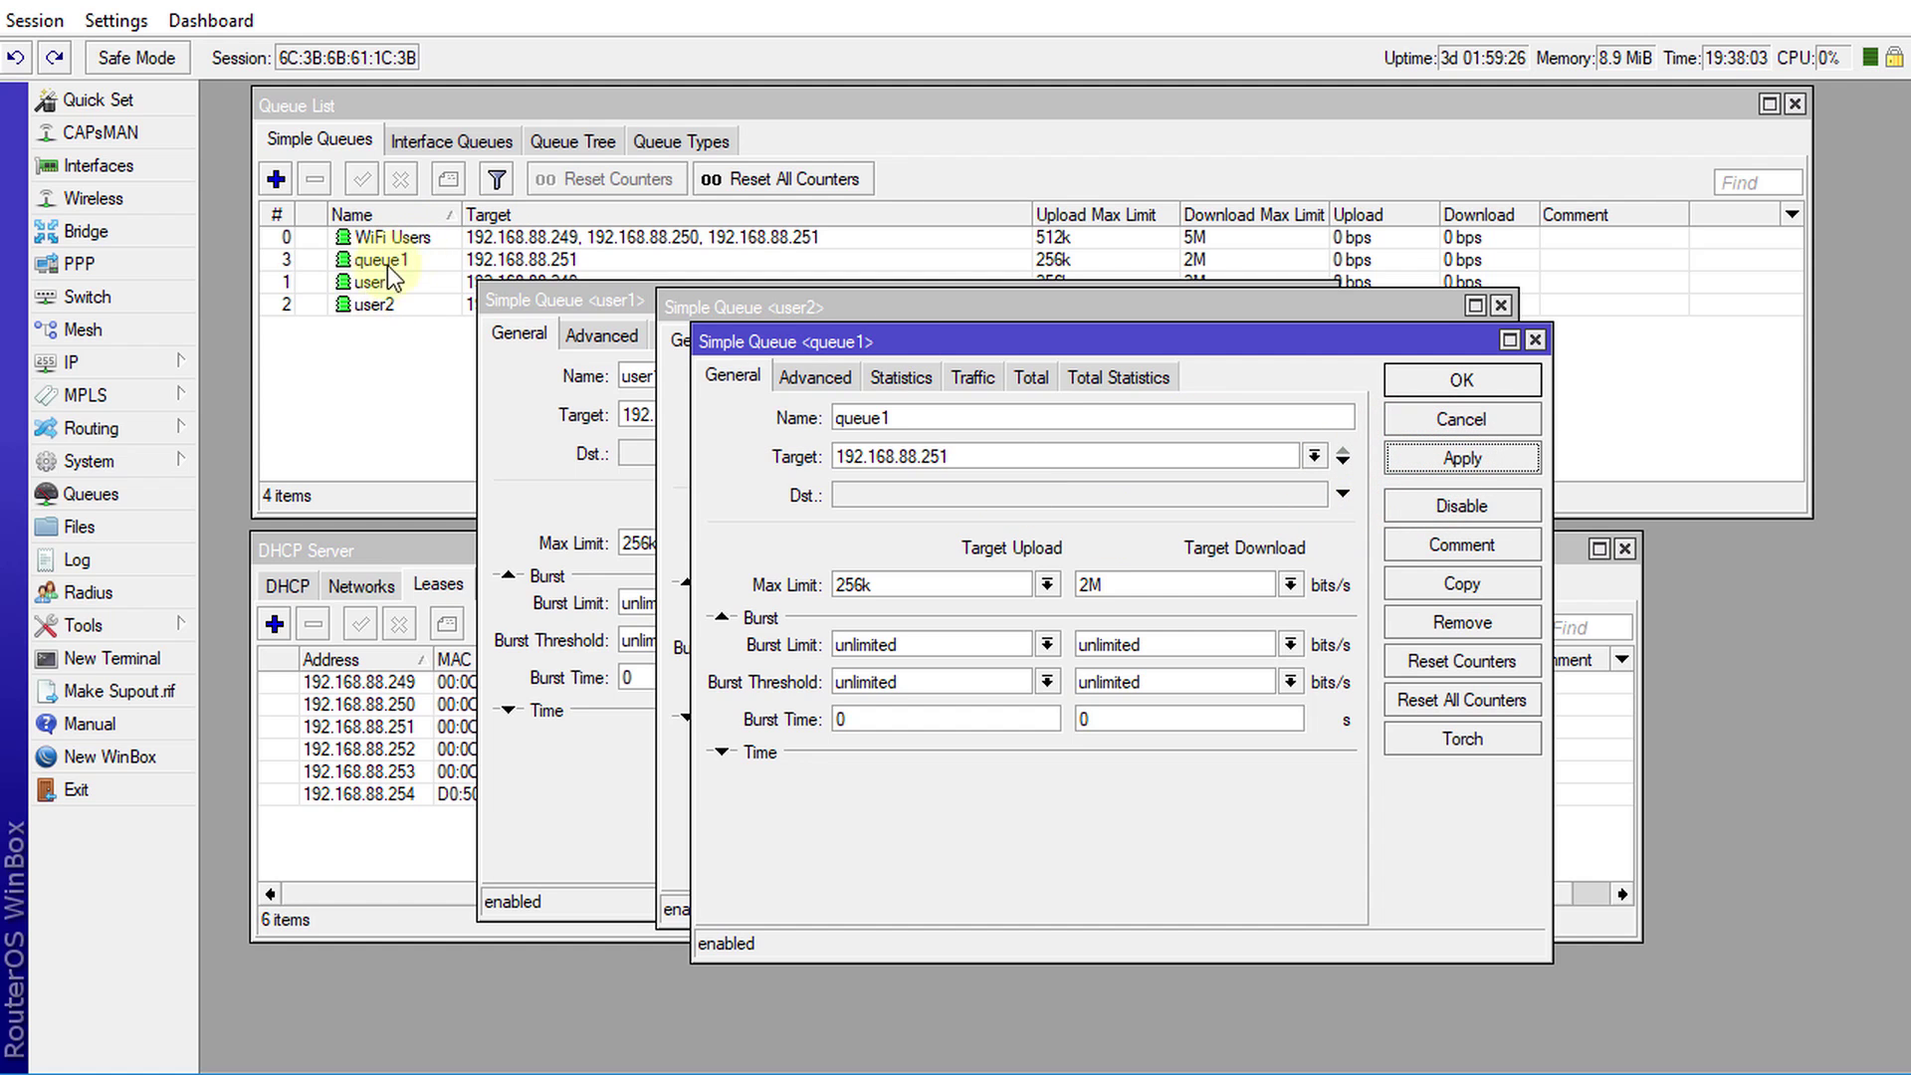
Confirm and close the three open simple queue windows to return to the queue list.
{"action": "left_click_drag", "start_coordinate": [1073, 342], "coordinate": [882, 453]}
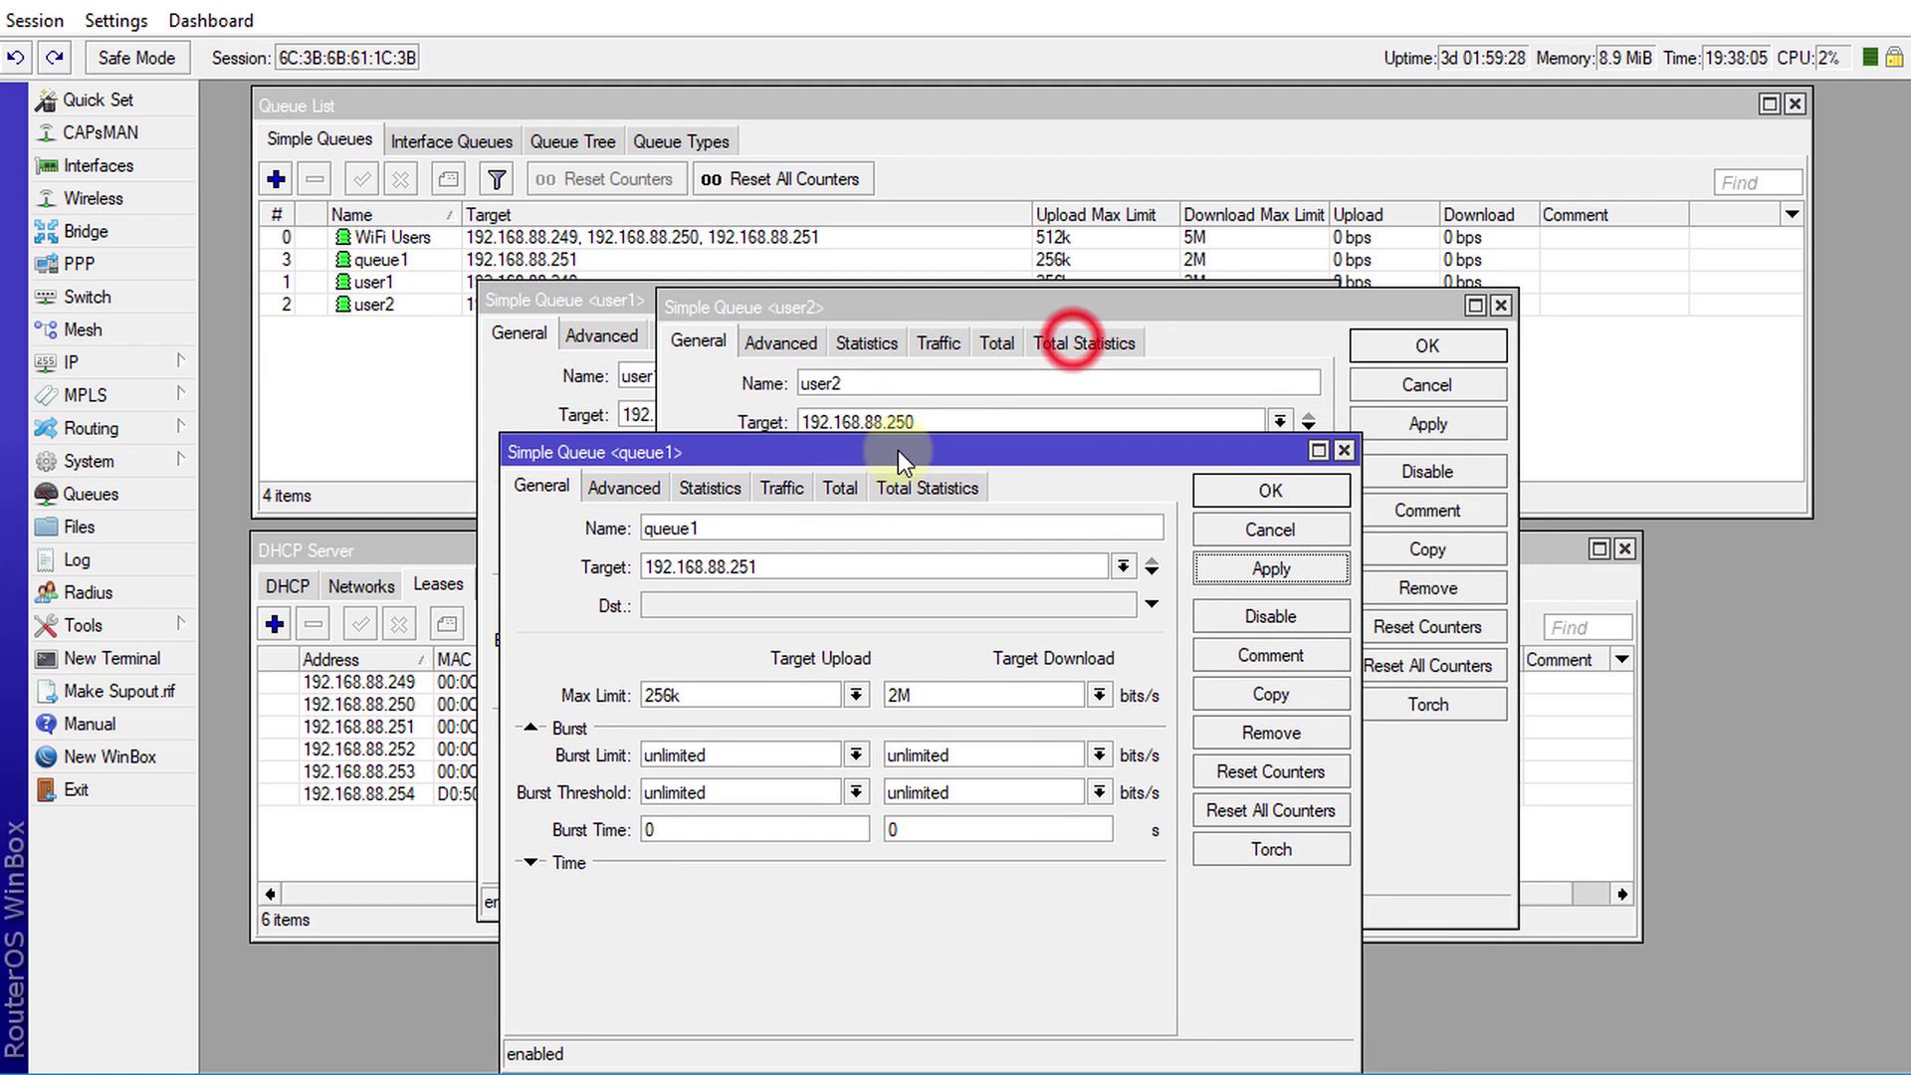
{"action": "left_click", "coordinate": [1389, 345]}
{"action": "left_click", "coordinate": [1304, 434]}
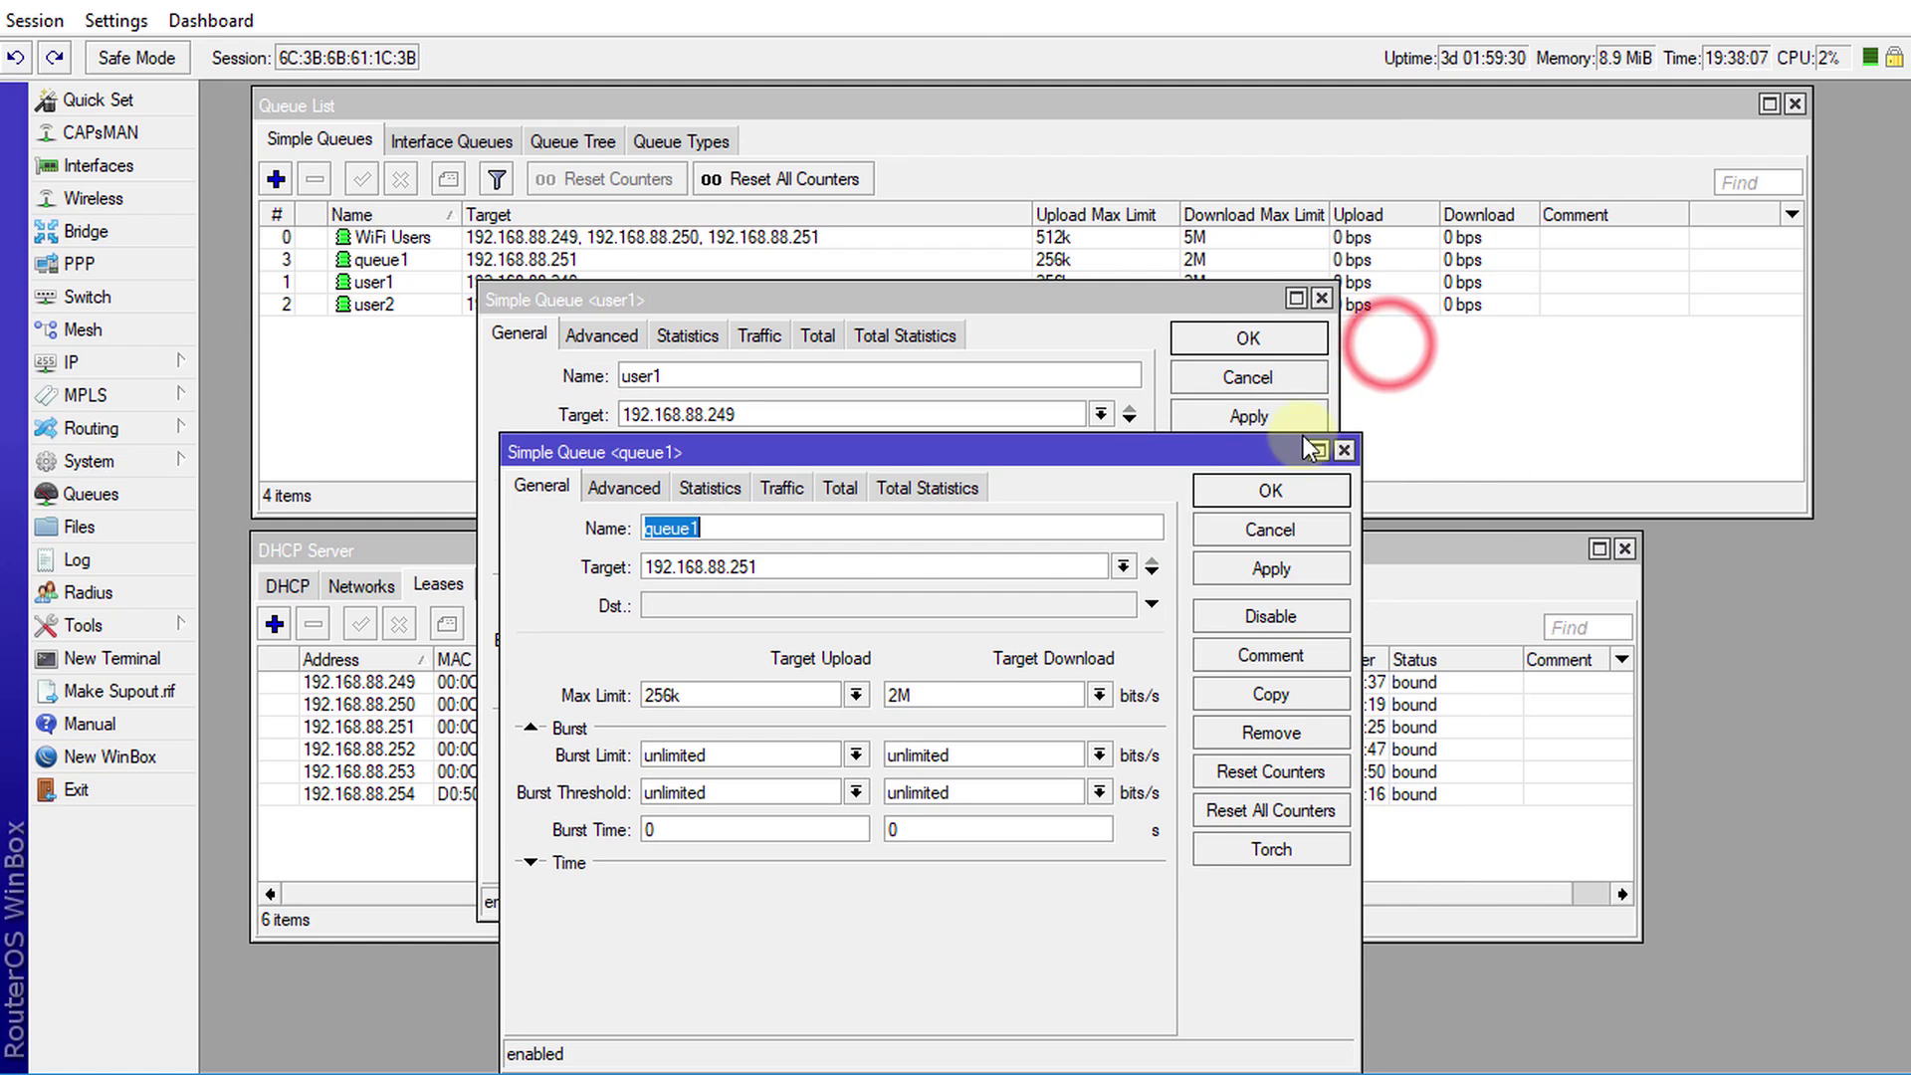
{"action": "left_click", "coordinate": [1246, 330]}
{"action": "left_click", "coordinate": [1270, 498]}
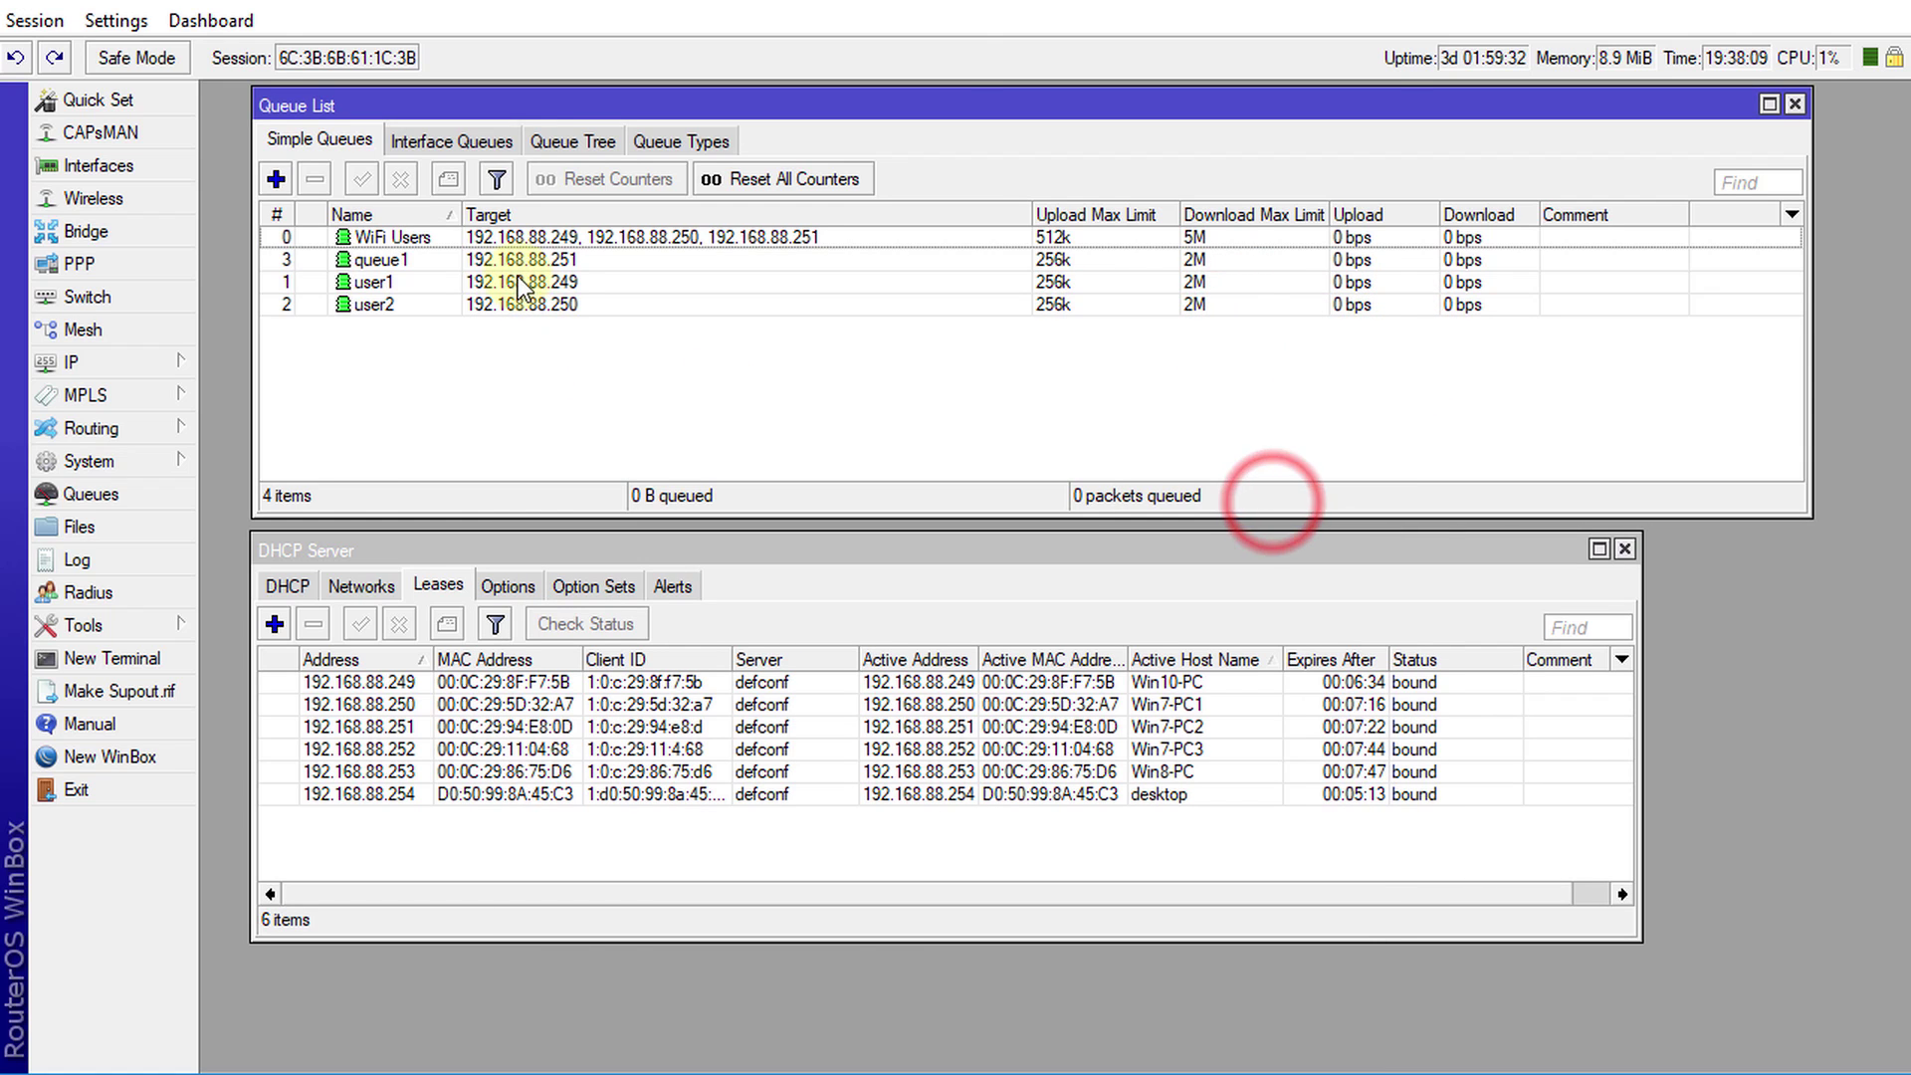
Rename the queue targeting 192.168.88.251 as user3 and apply the change.
{"action": "left_click", "coordinate": [432, 260]}
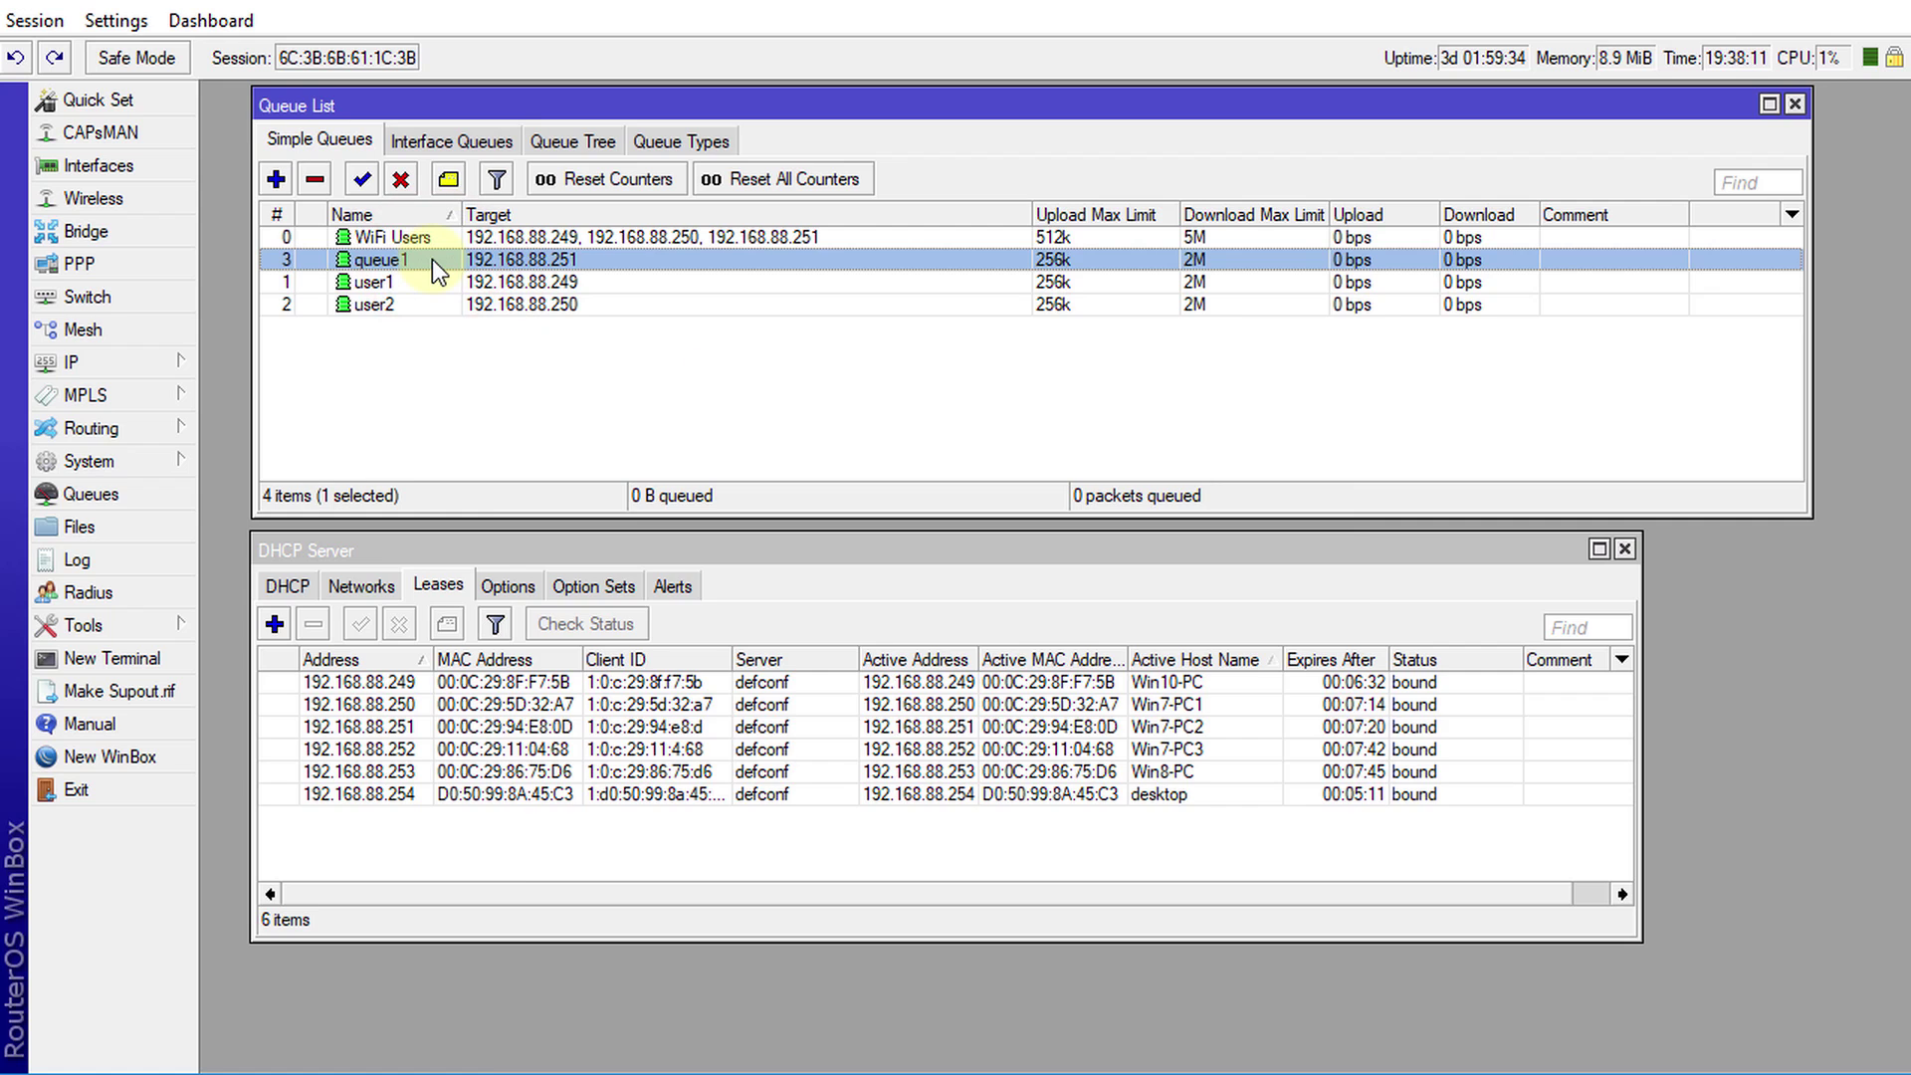
{"action": "double_click", "coordinate": [432, 259]}
{"action": "type", "text": "user"}
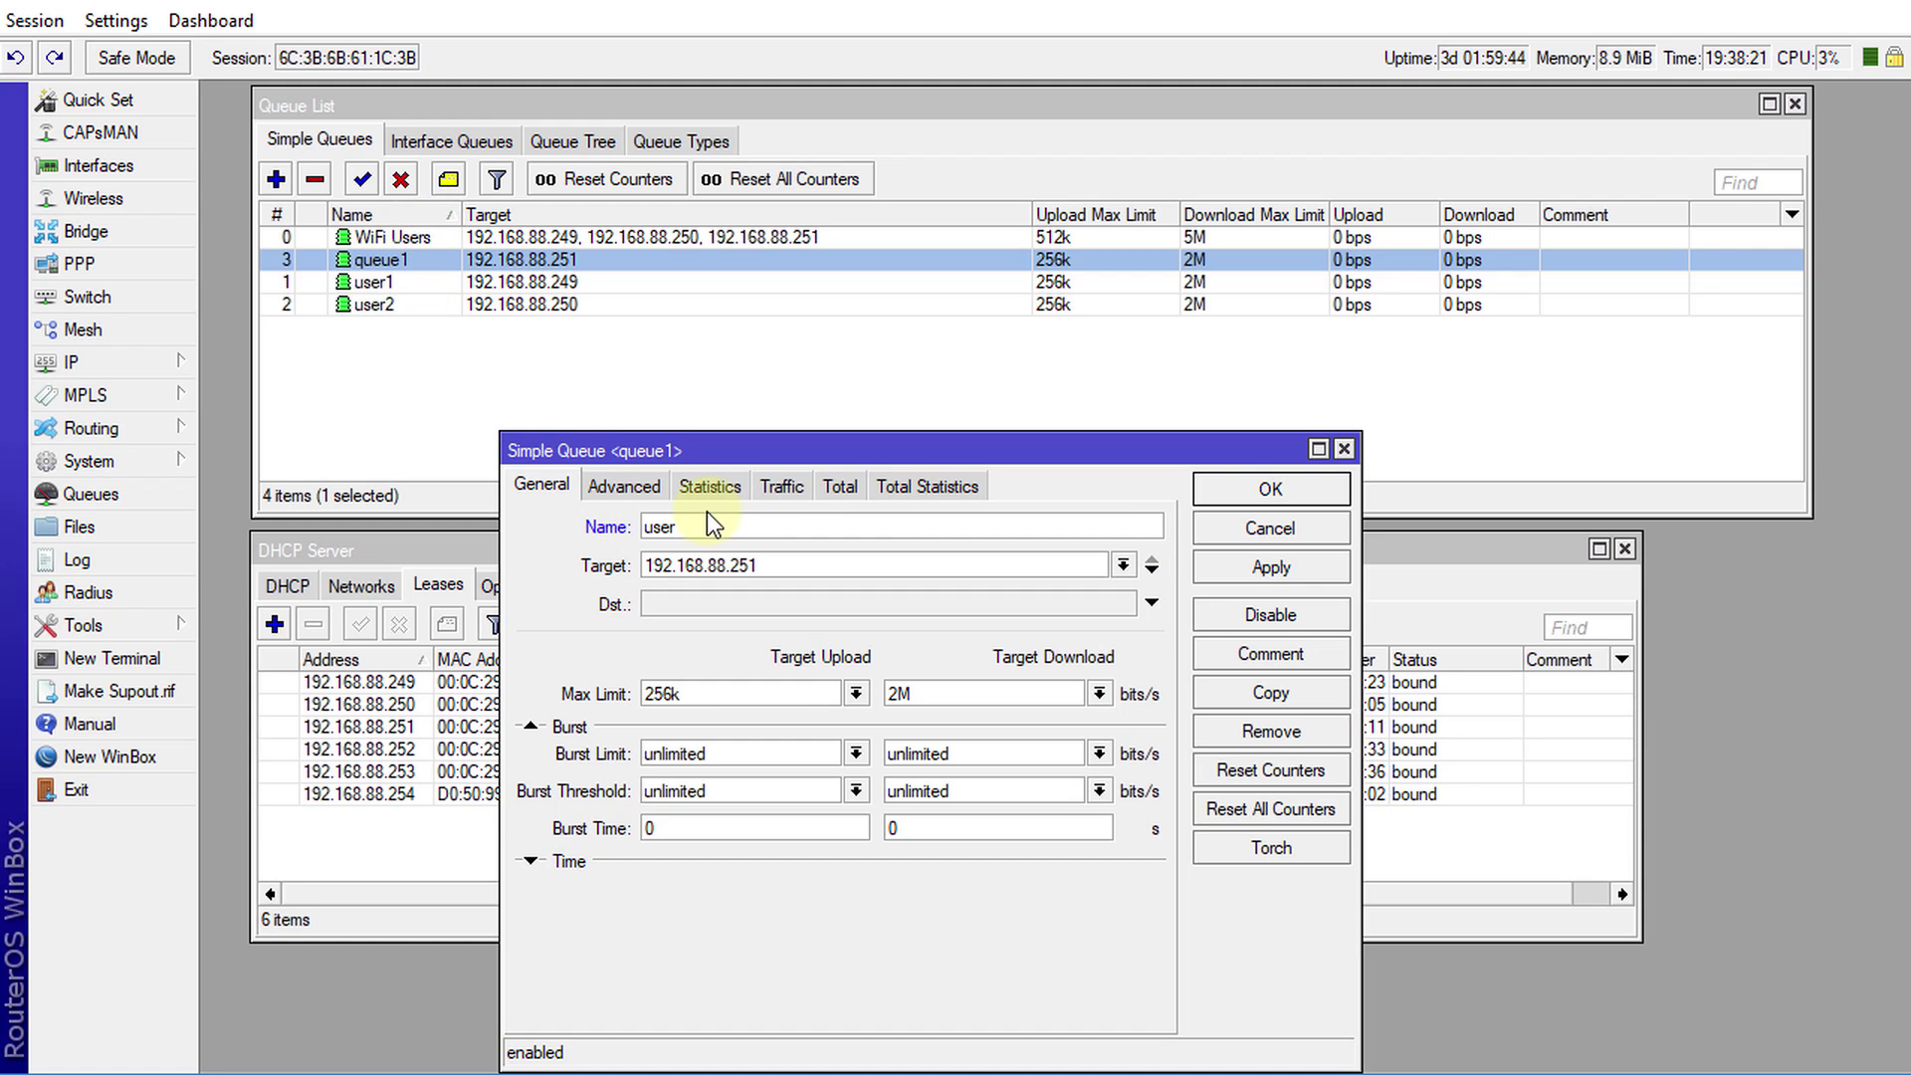
{"action": "type", "text": "2"}
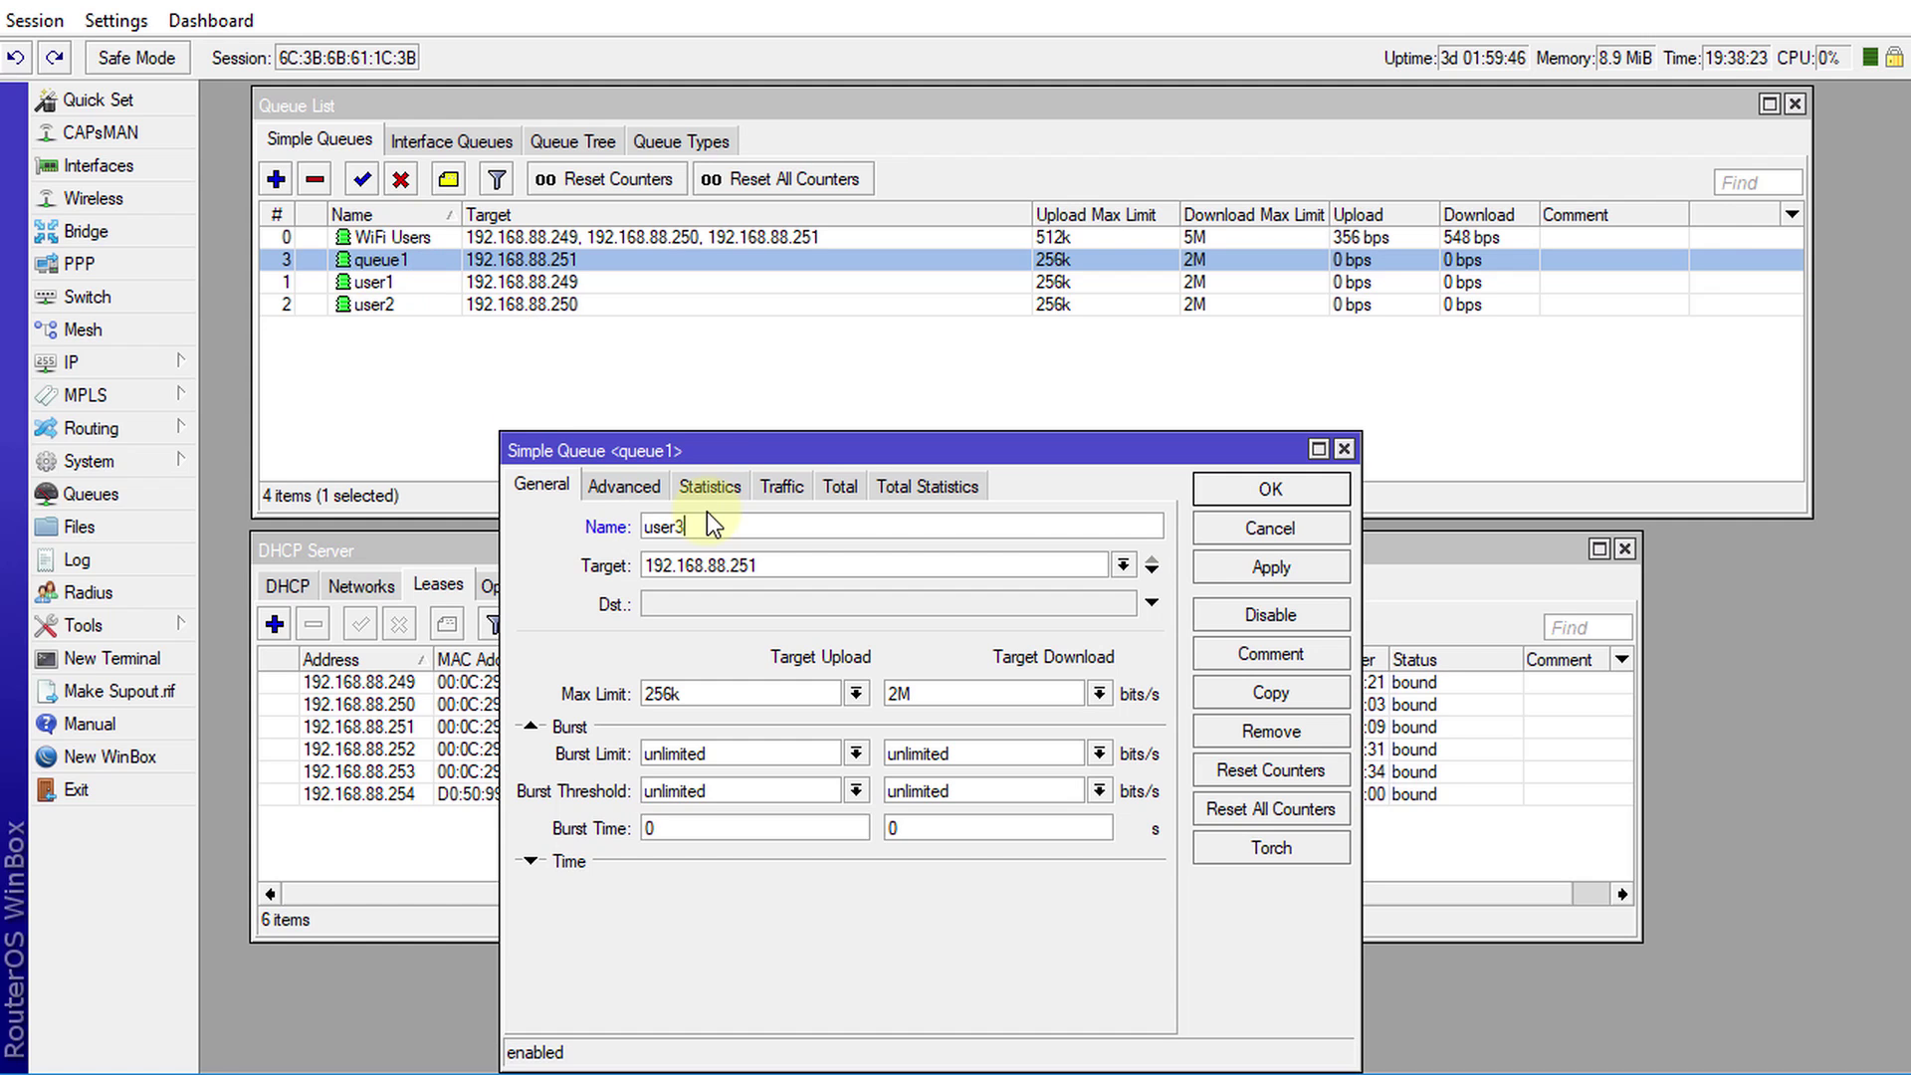
{"action": "left_click", "coordinate": [1260, 567]}
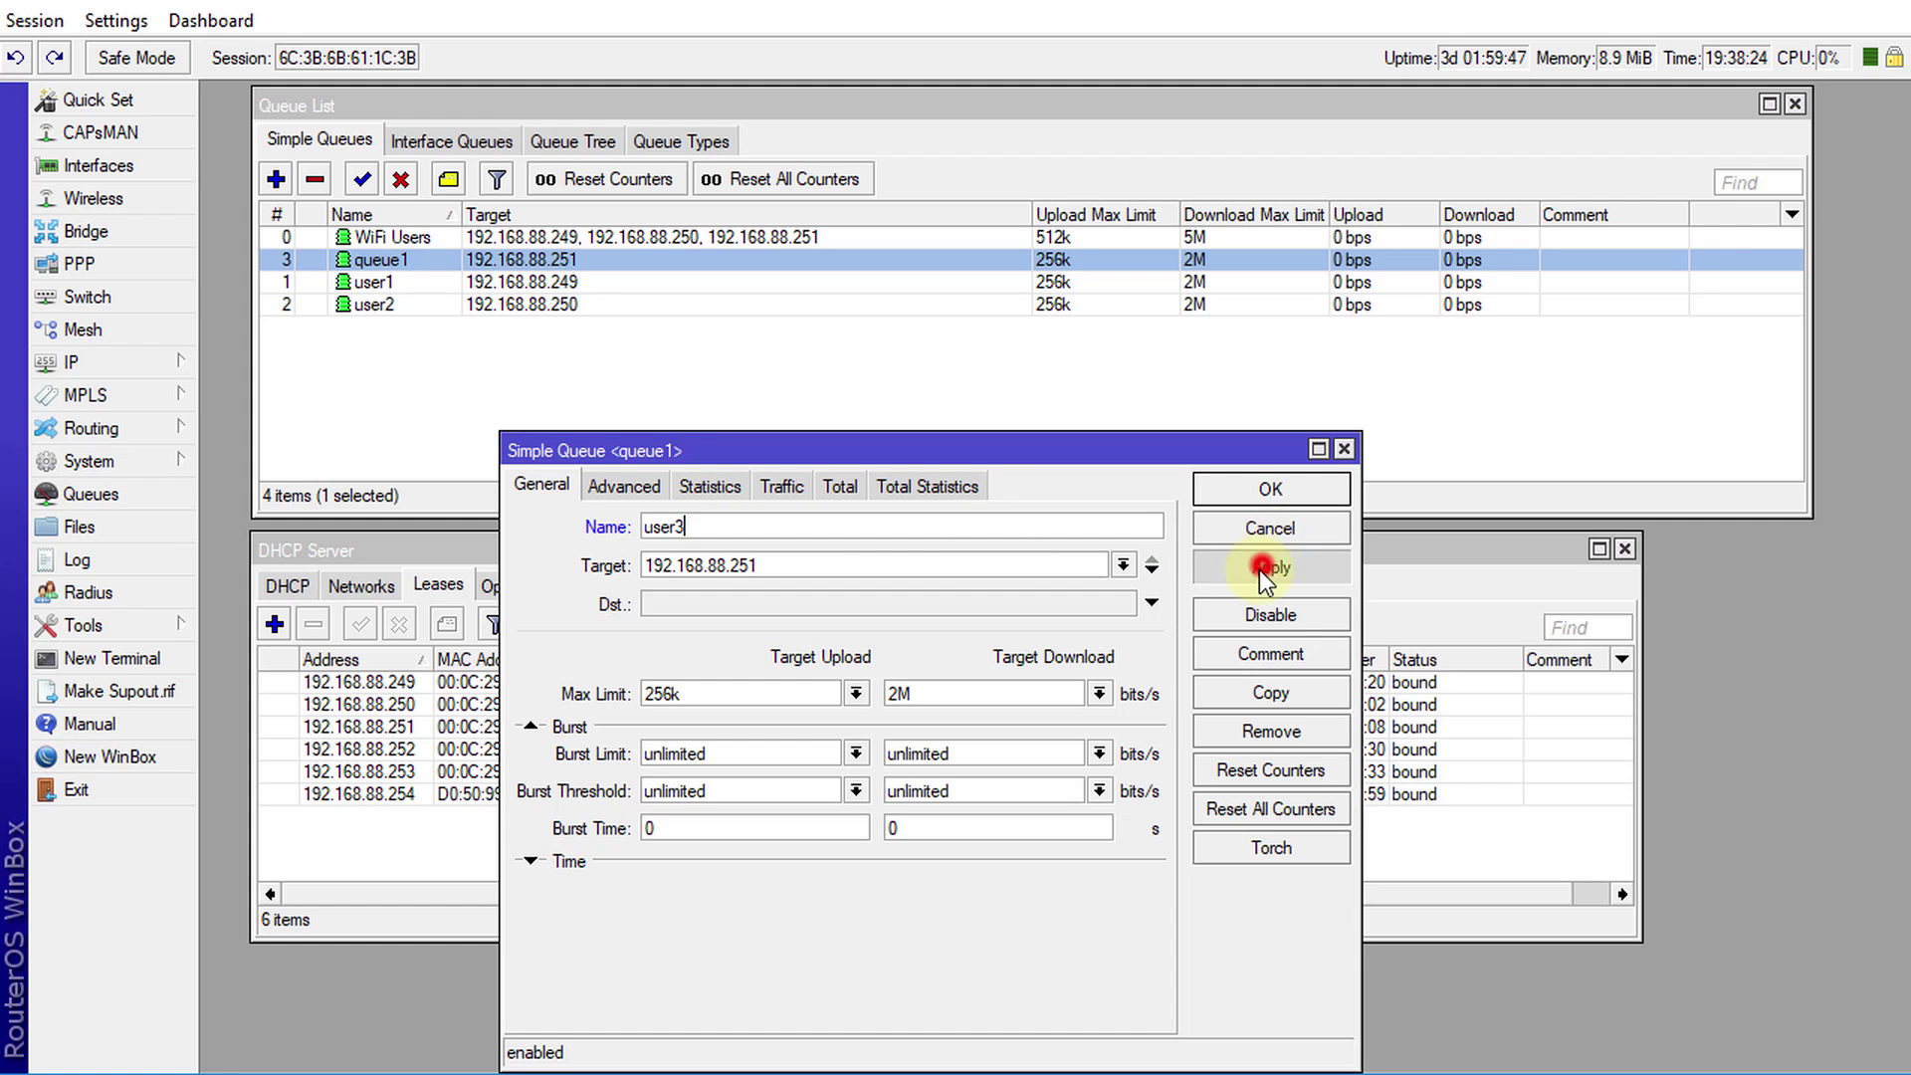
Set WiFi Users as the parent of the user3 queue and save it.
{"action": "left_click", "coordinate": [612, 486]}
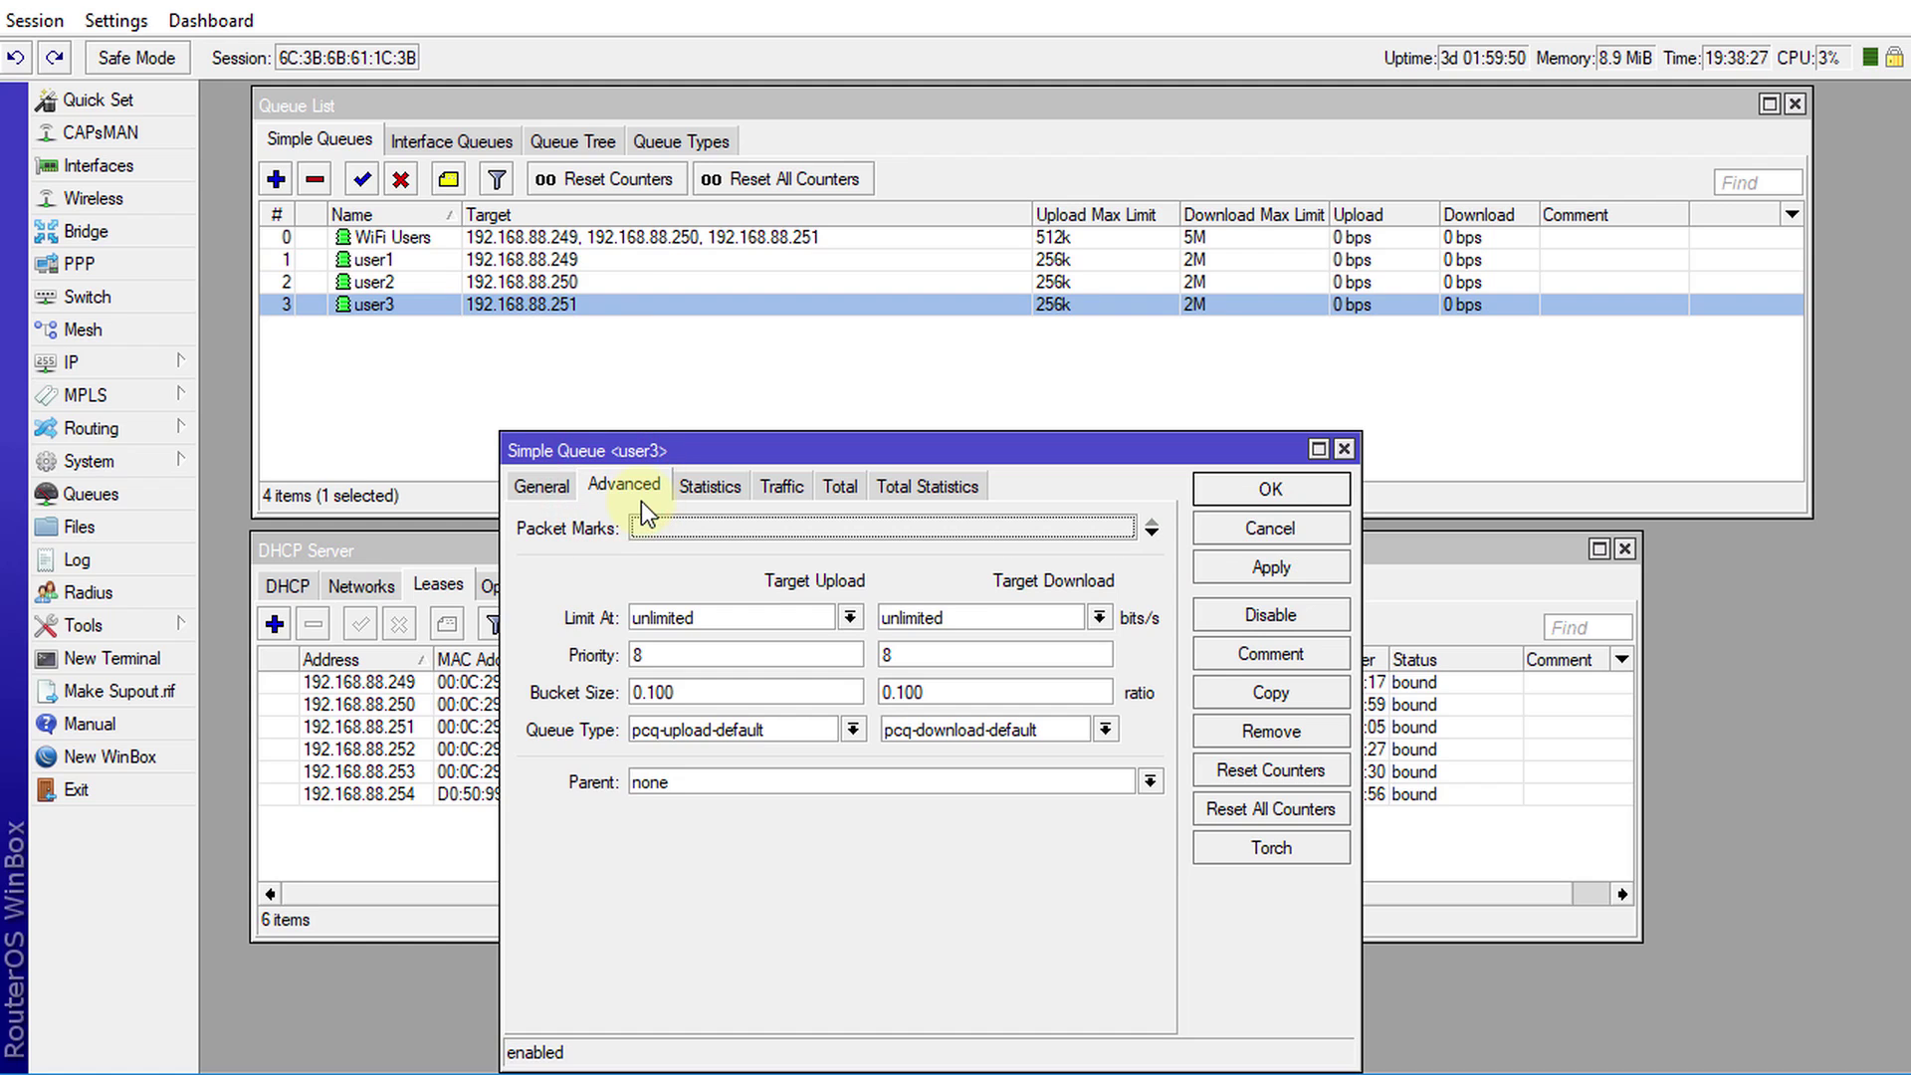
{"action": "left_click", "coordinate": [1149, 782]}
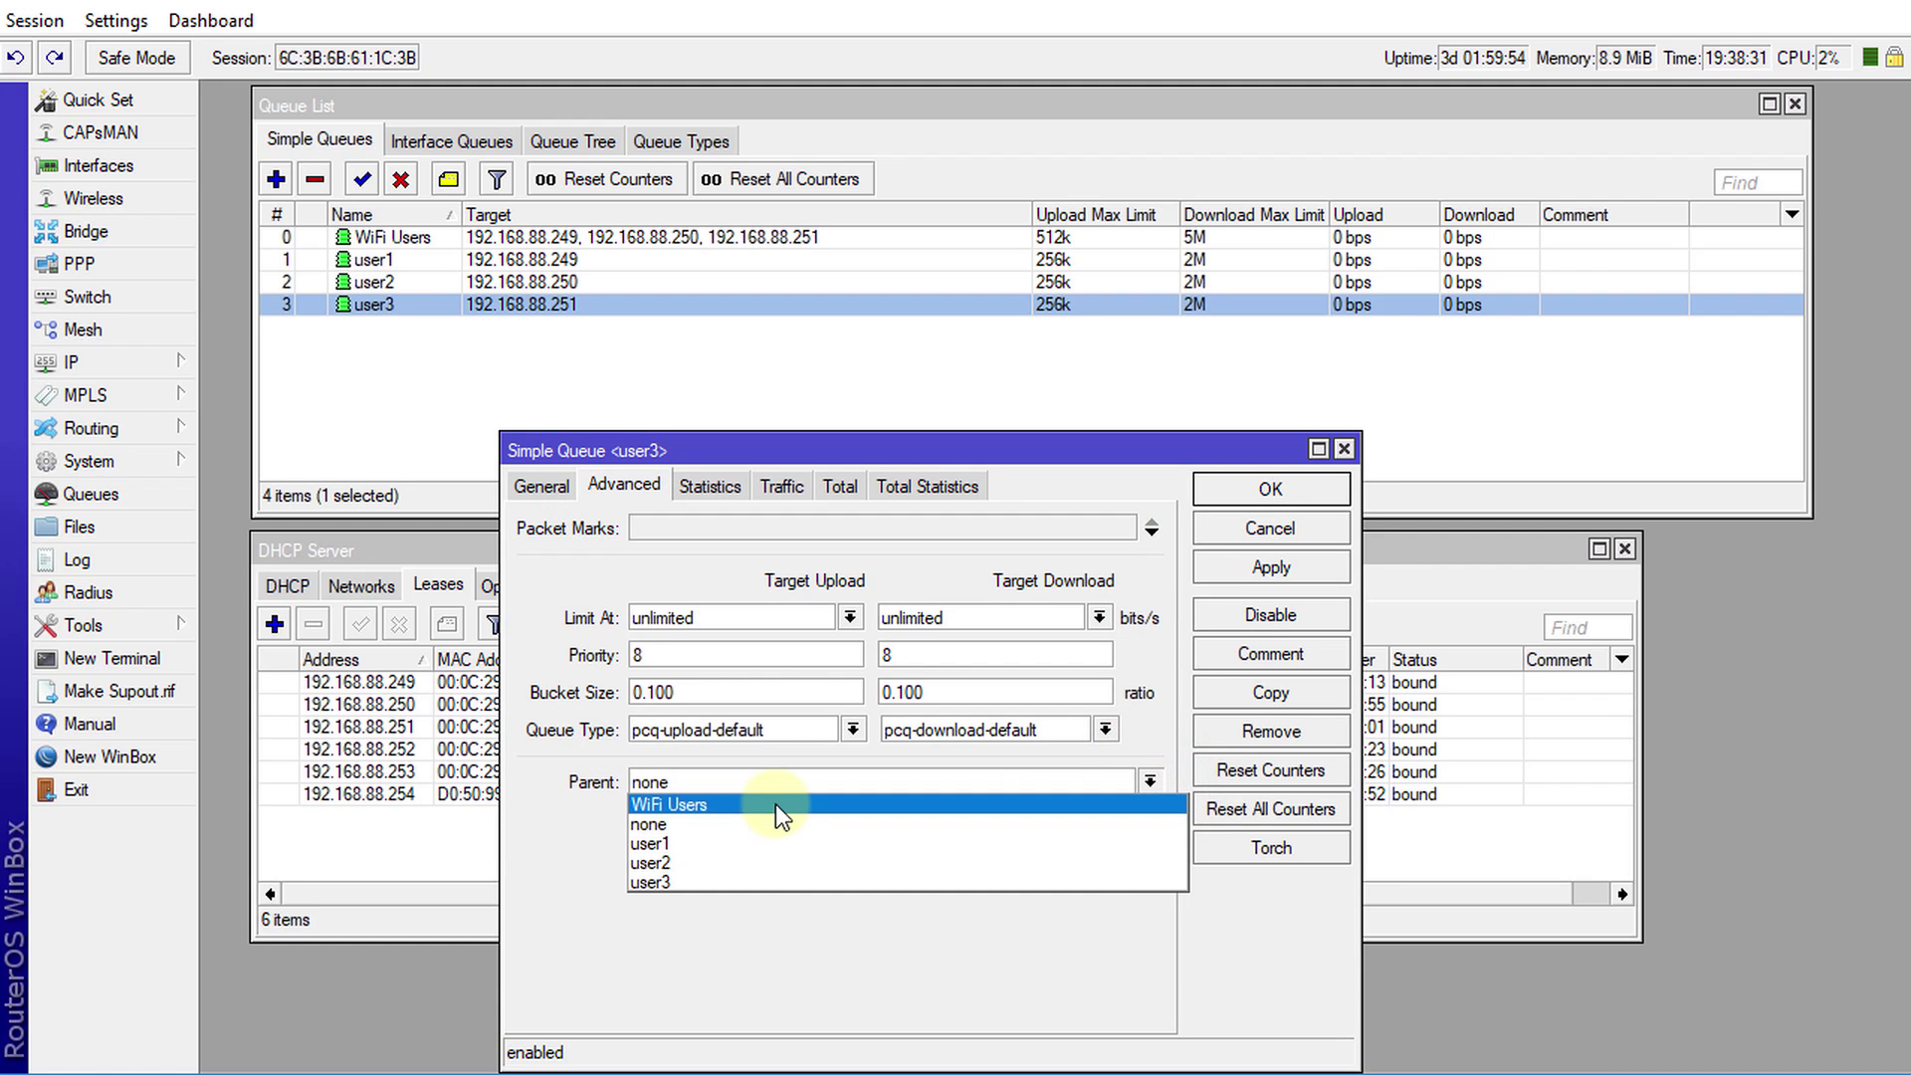
{"action": "left_click", "coordinate": [696, 805]}
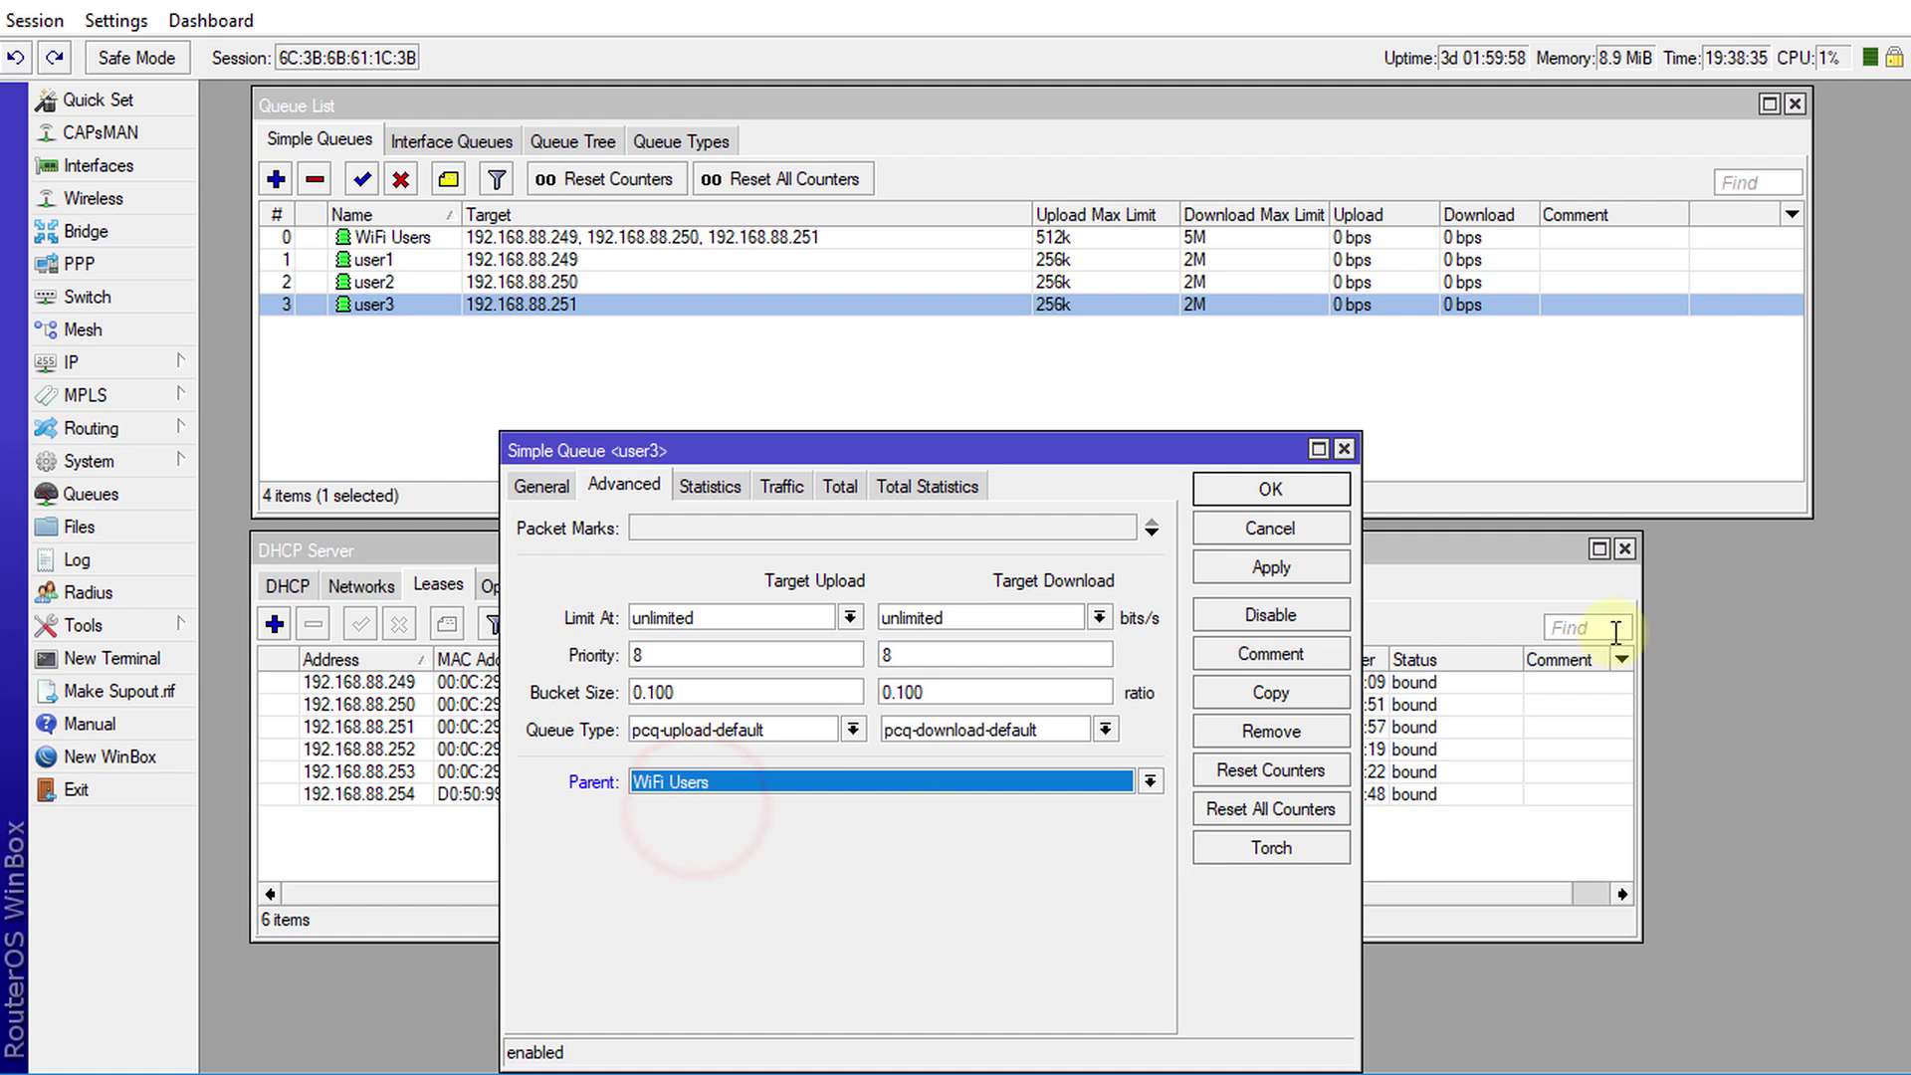
{"action": "left_click", "coordinate": [1232, 572]}
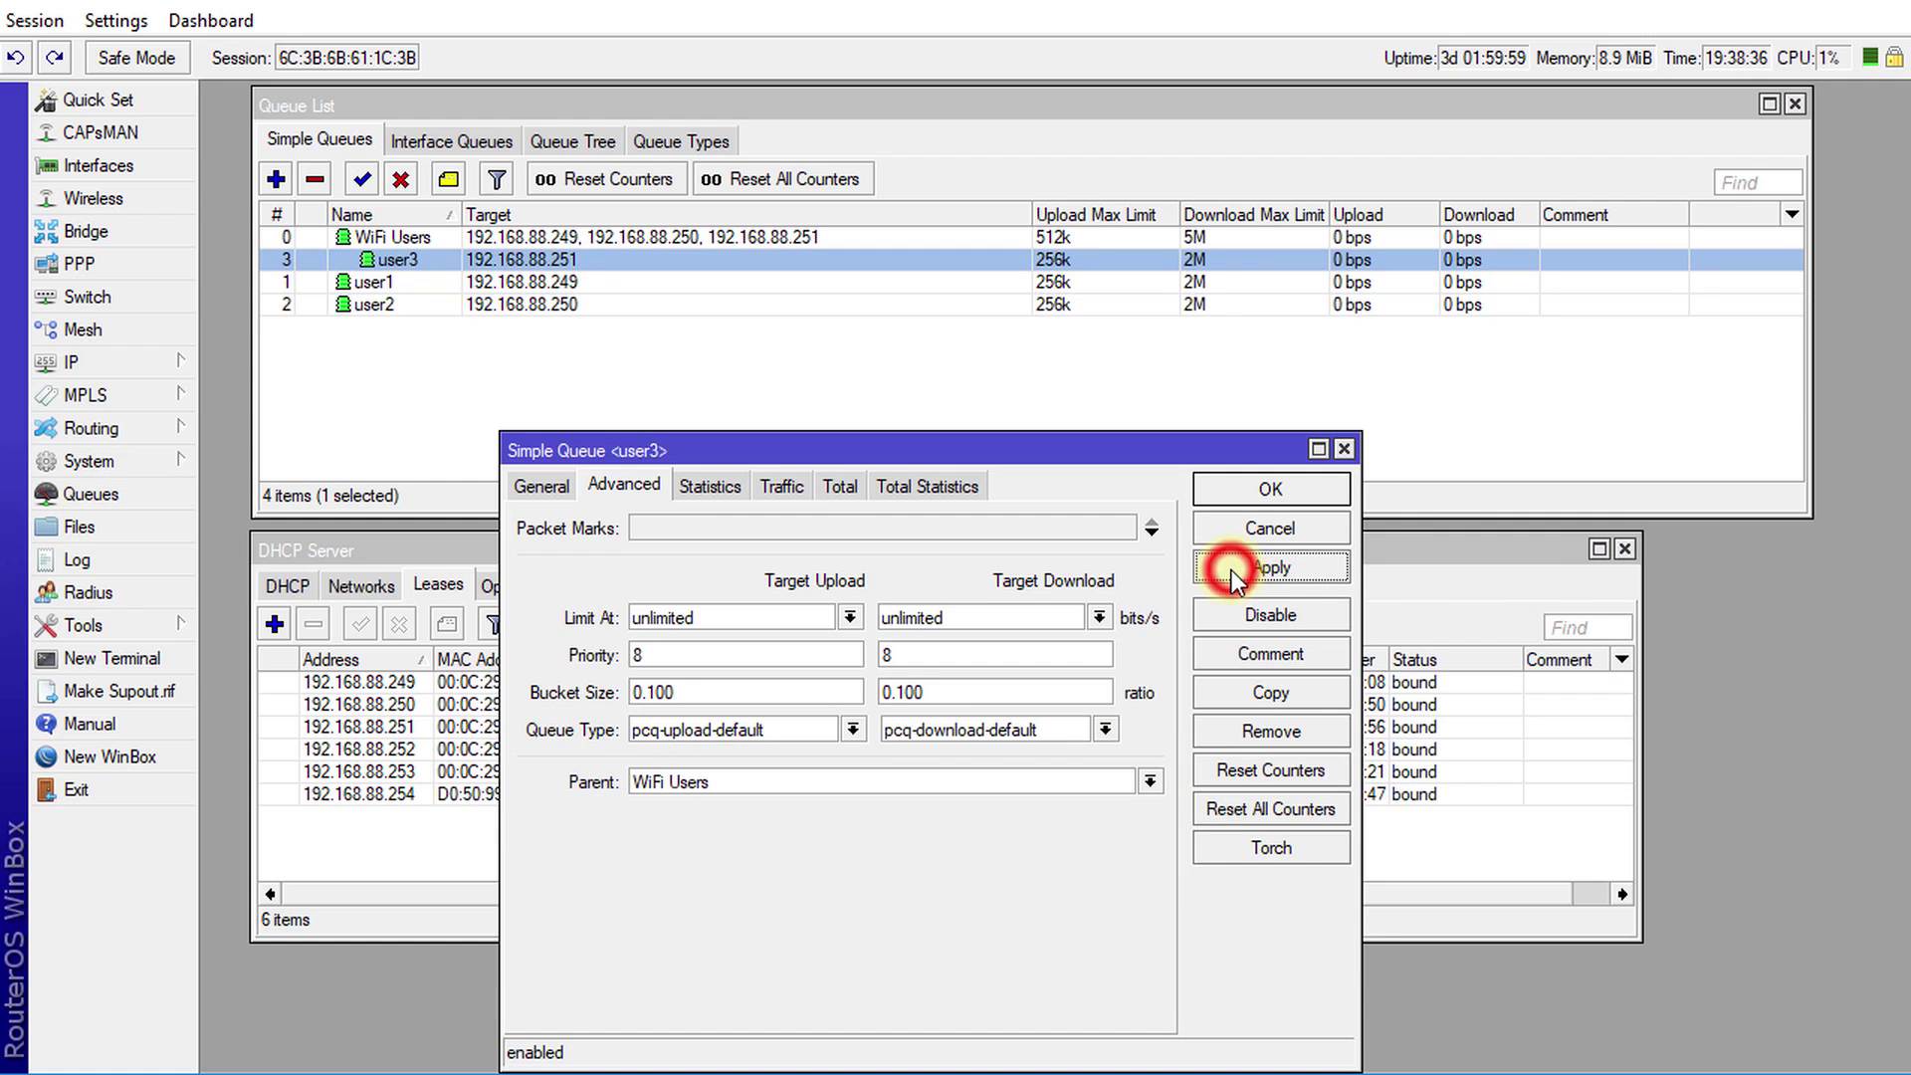
{"action": "left_click", "coordinate": [1230, 497]}
Set WiFi Users as the parent of the user1 queue and save it.
{"action": "double_click", "coordinate": [392, 282]}
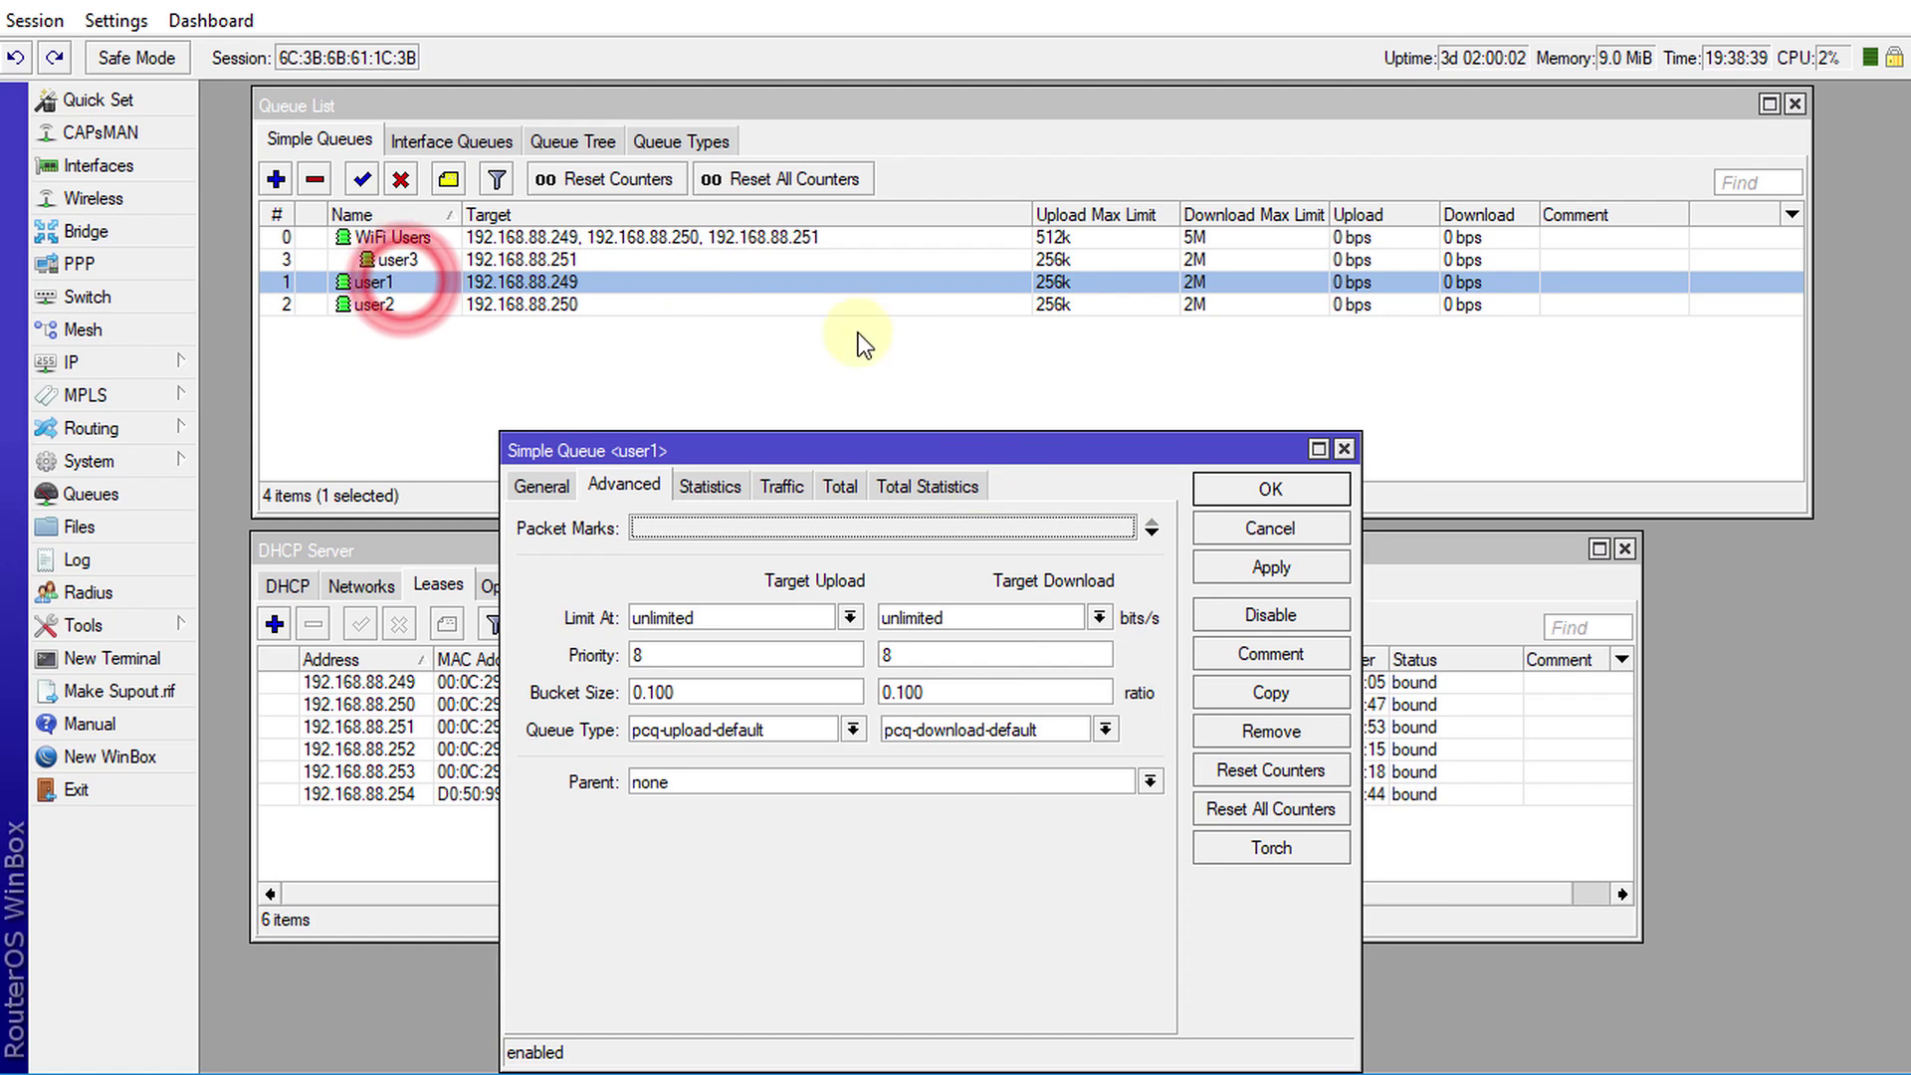
{"action": "left_click", "coordinate": [1150, 781]}
{"action": "left_click", "coordinate": [806, 808]}
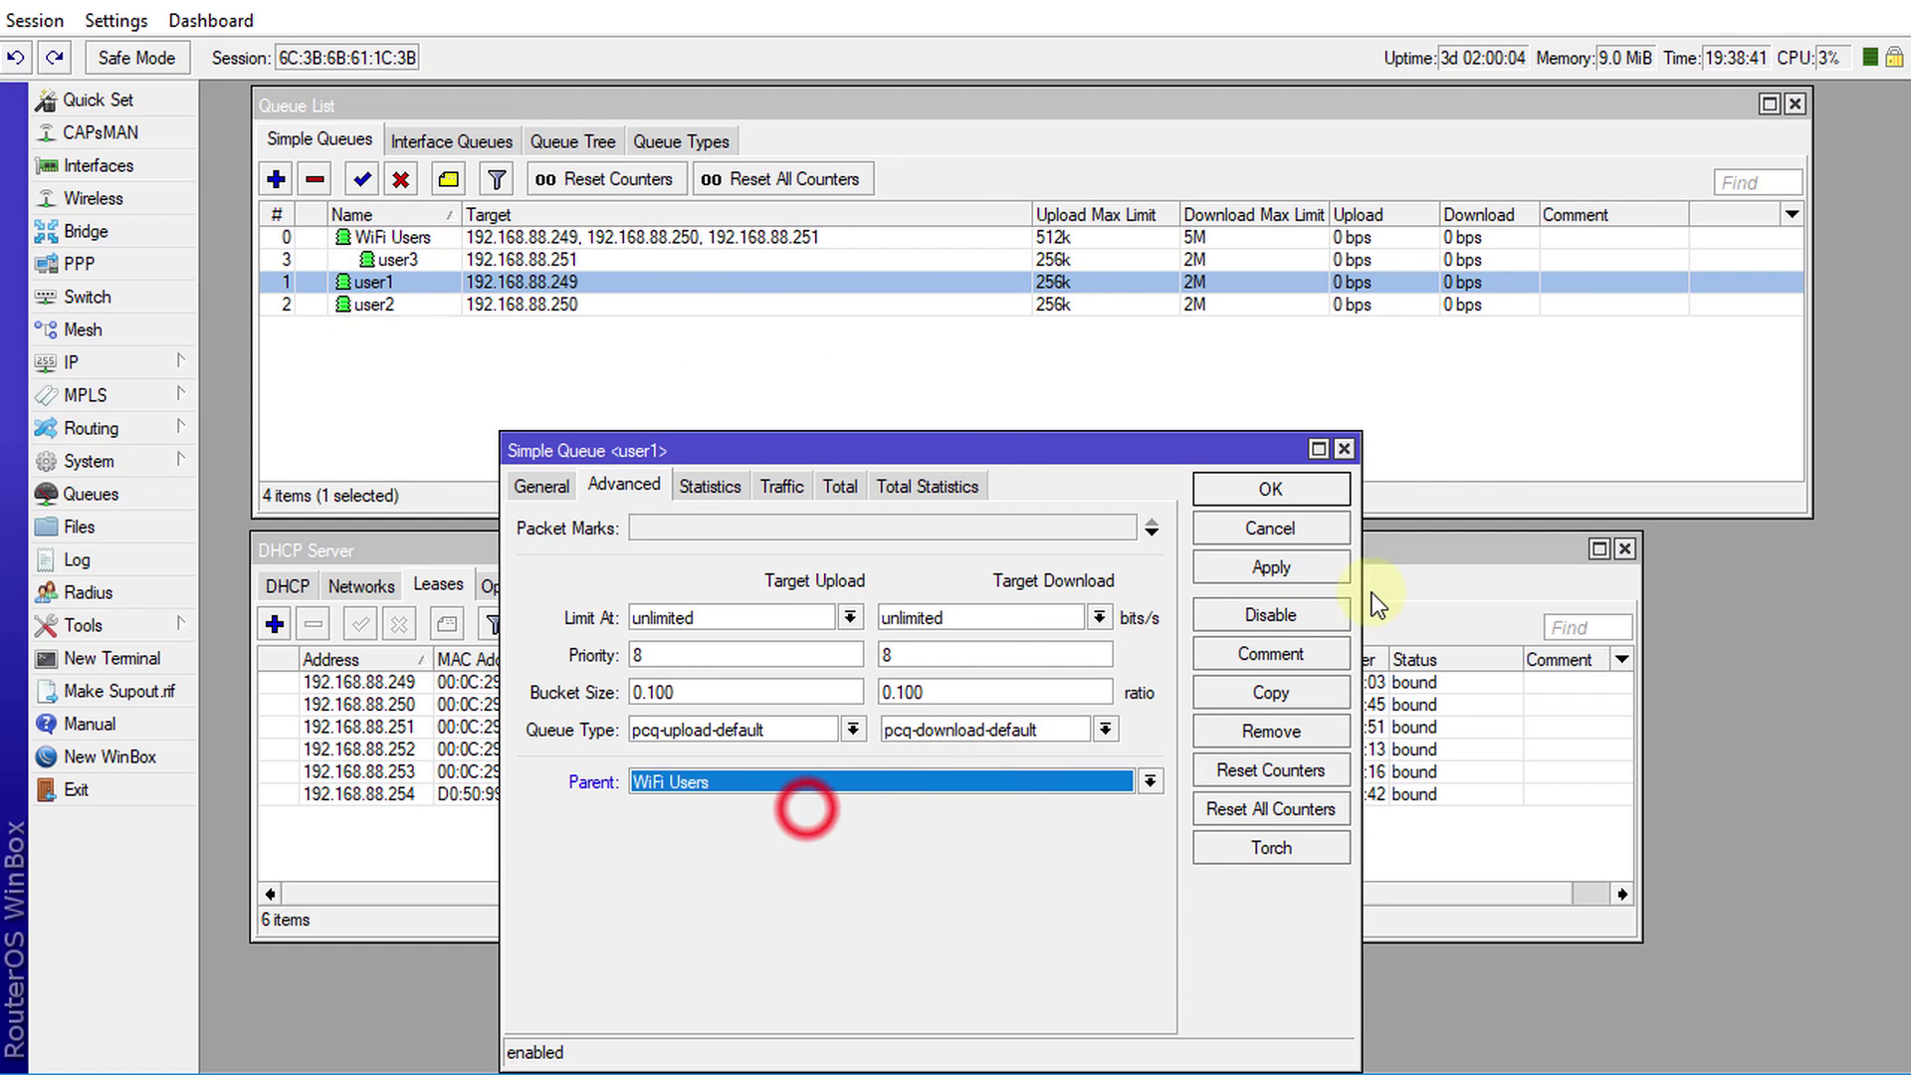
{"action": "left_click", "coordinate": [1248, 490]}
Set WiFi Users as the parent of the user2 queue and save it.
{"action": "double_click", "coordinate": [426, 304]}
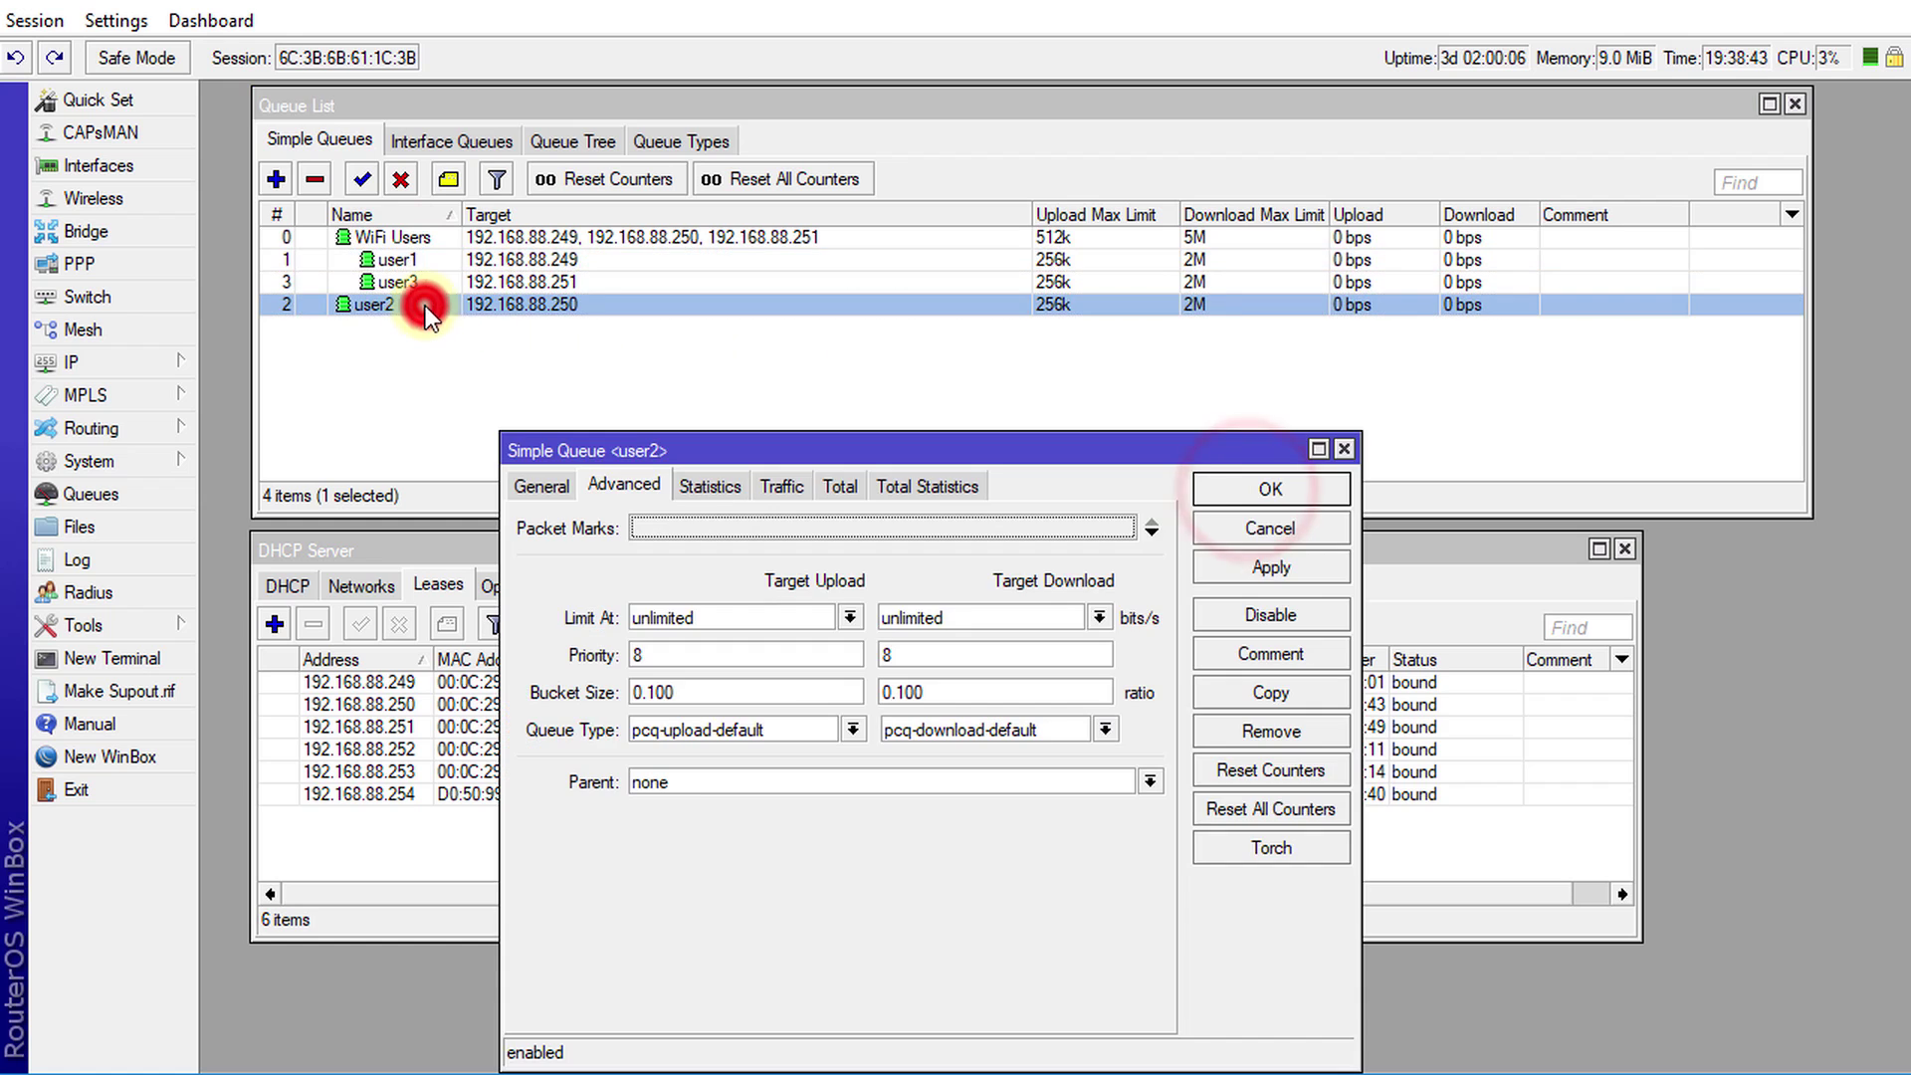
{"action": "left_click", "coordinate": [993, 784]}
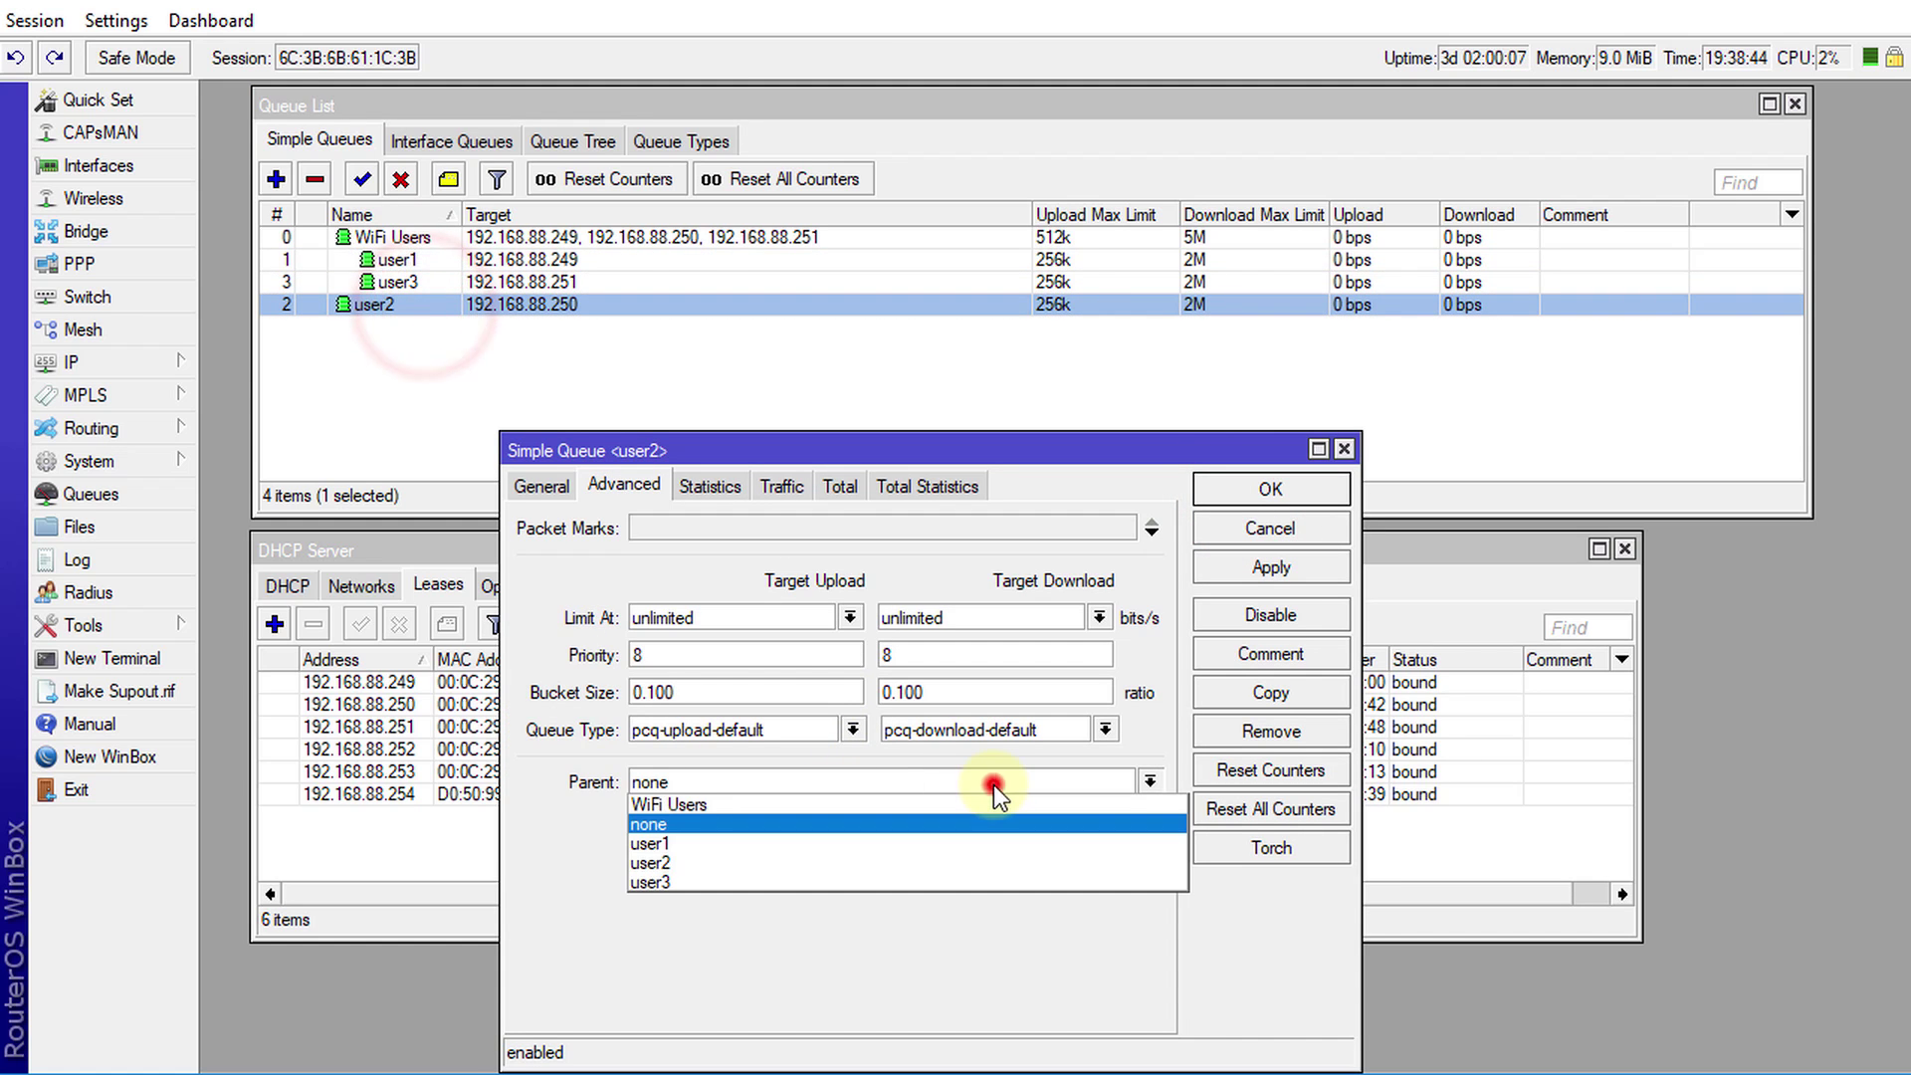
{"action": "left_click", "coordinate": [757, 803]}
{"action": "left_click", "coordinate": [1216, 494]}
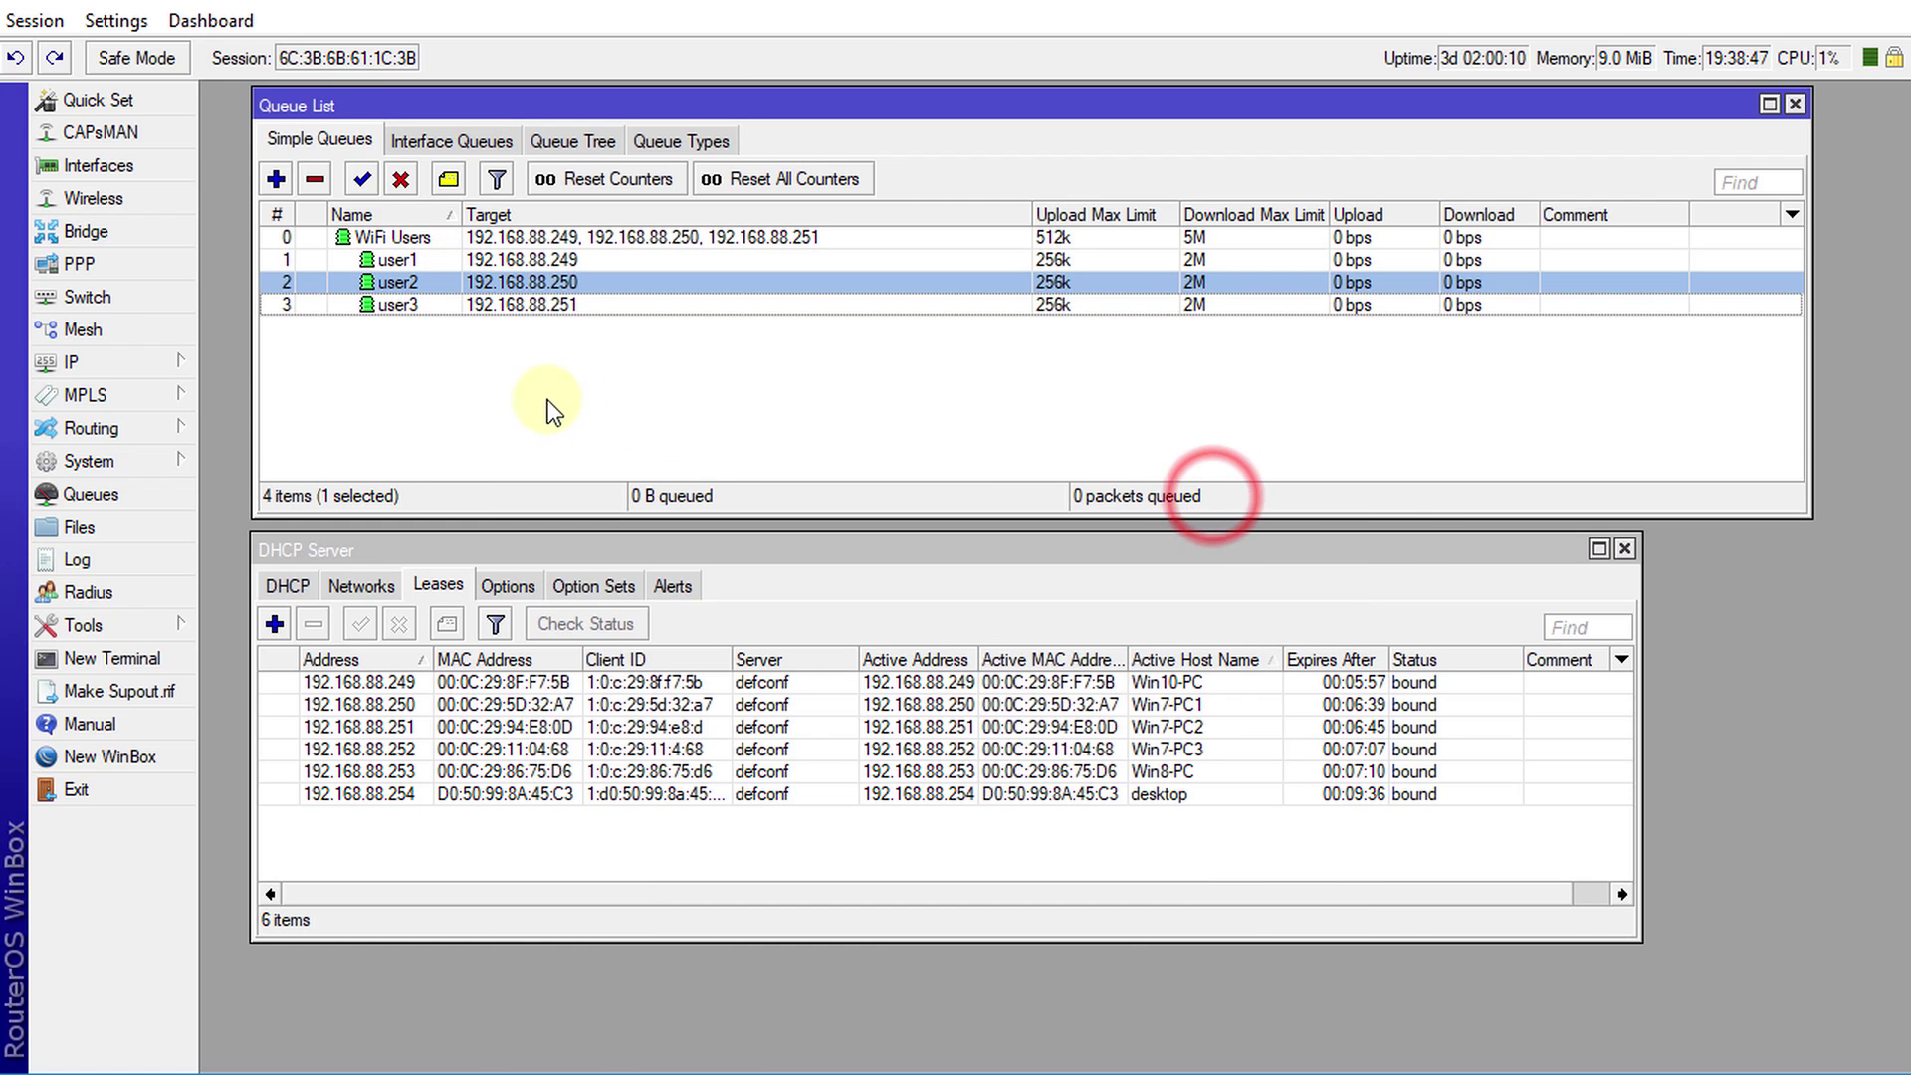
{"action": "left_click", "coordinate": [643, 368]}
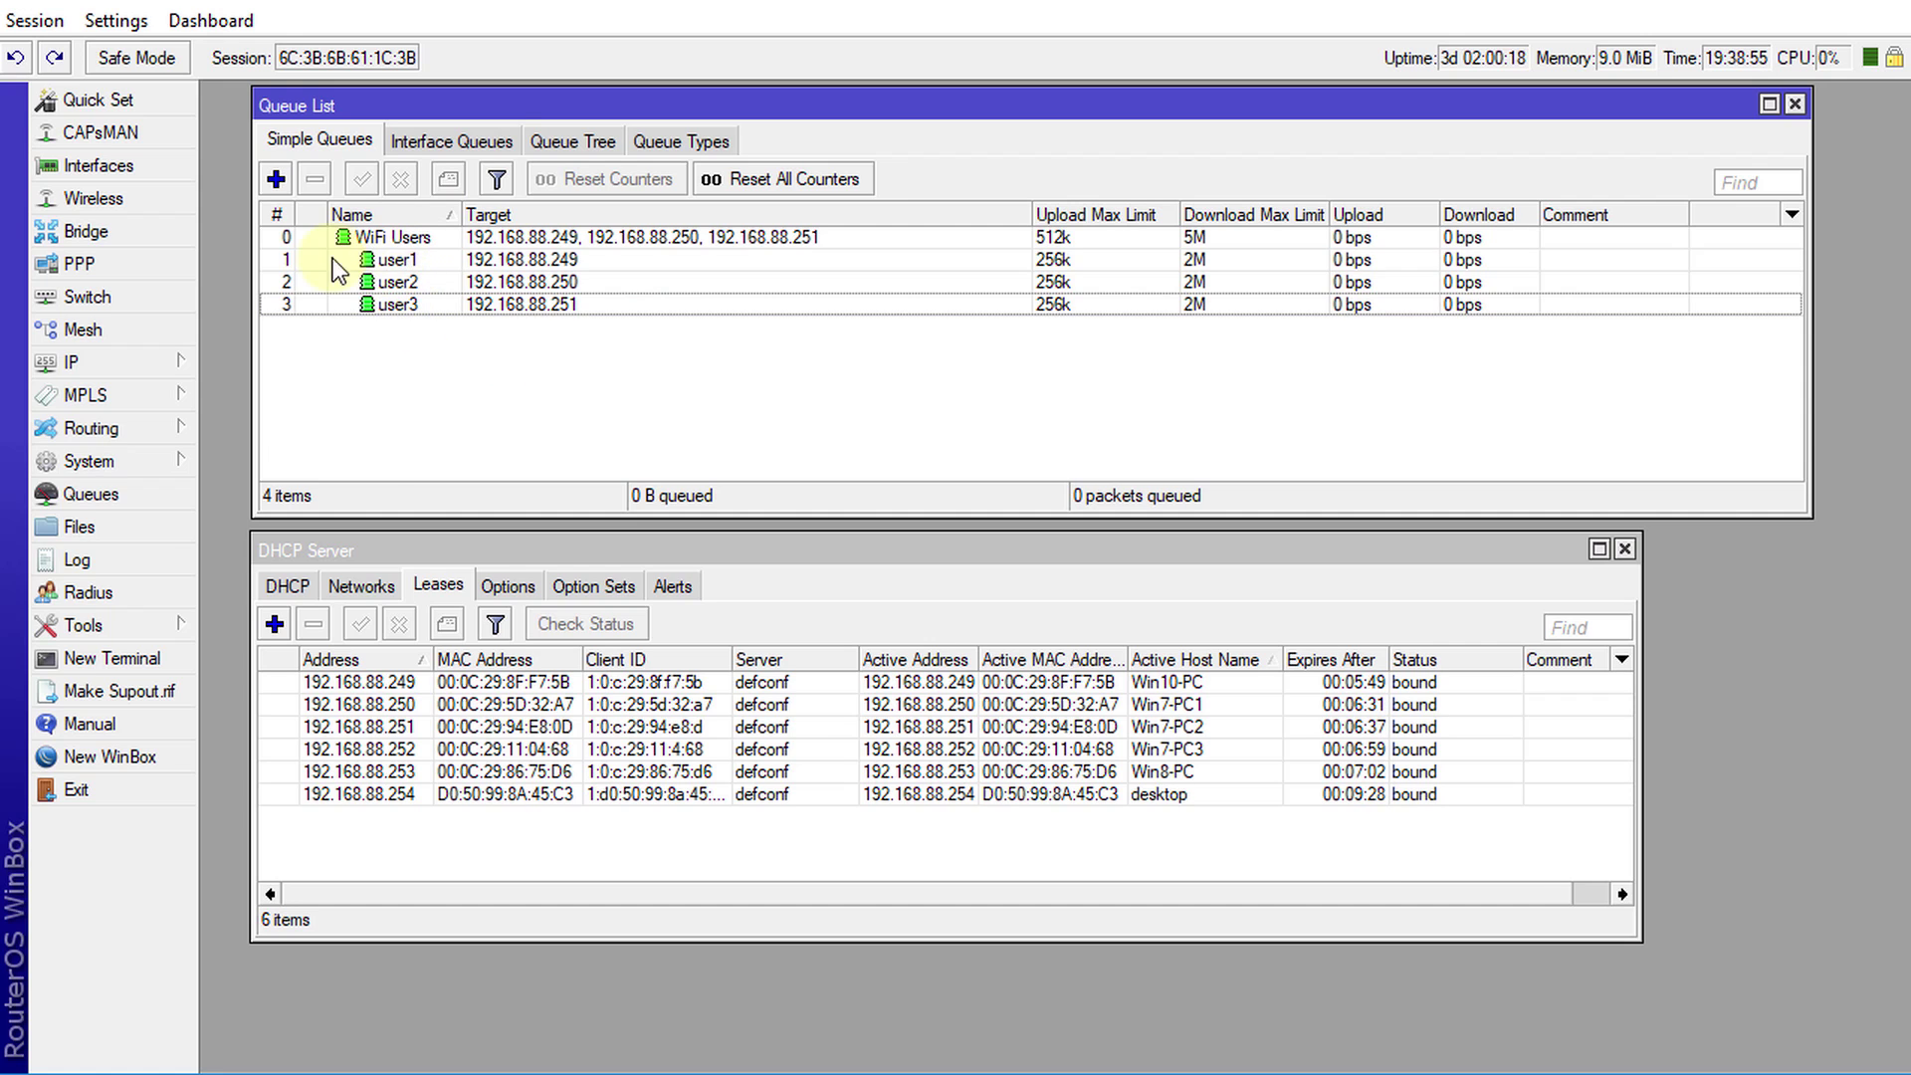
Create another simple queue and name it Guest Users.
{"action": "left_click", "coordinate": [372, 236]}
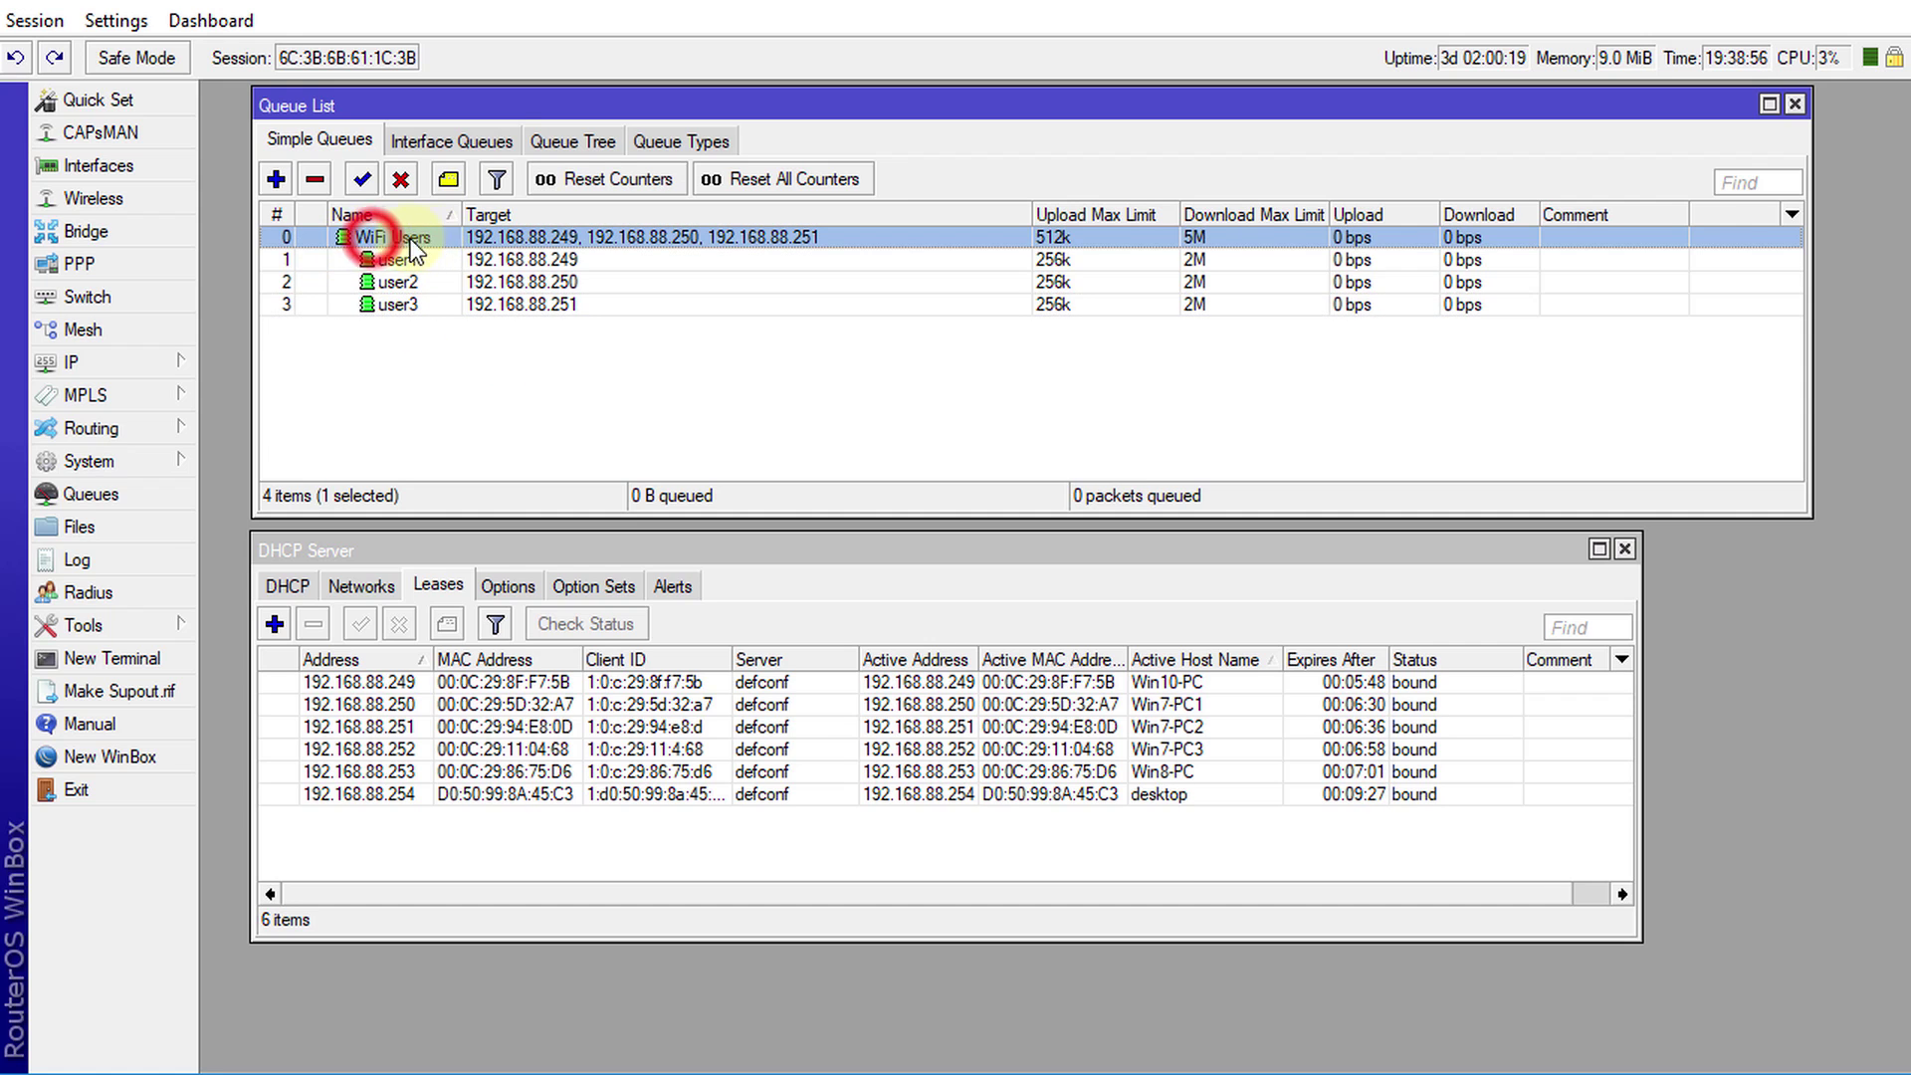
{"action": "left_click", "coordinate": [394, 388]}
{"action": "left_click", "coordinate": [276, 178]}
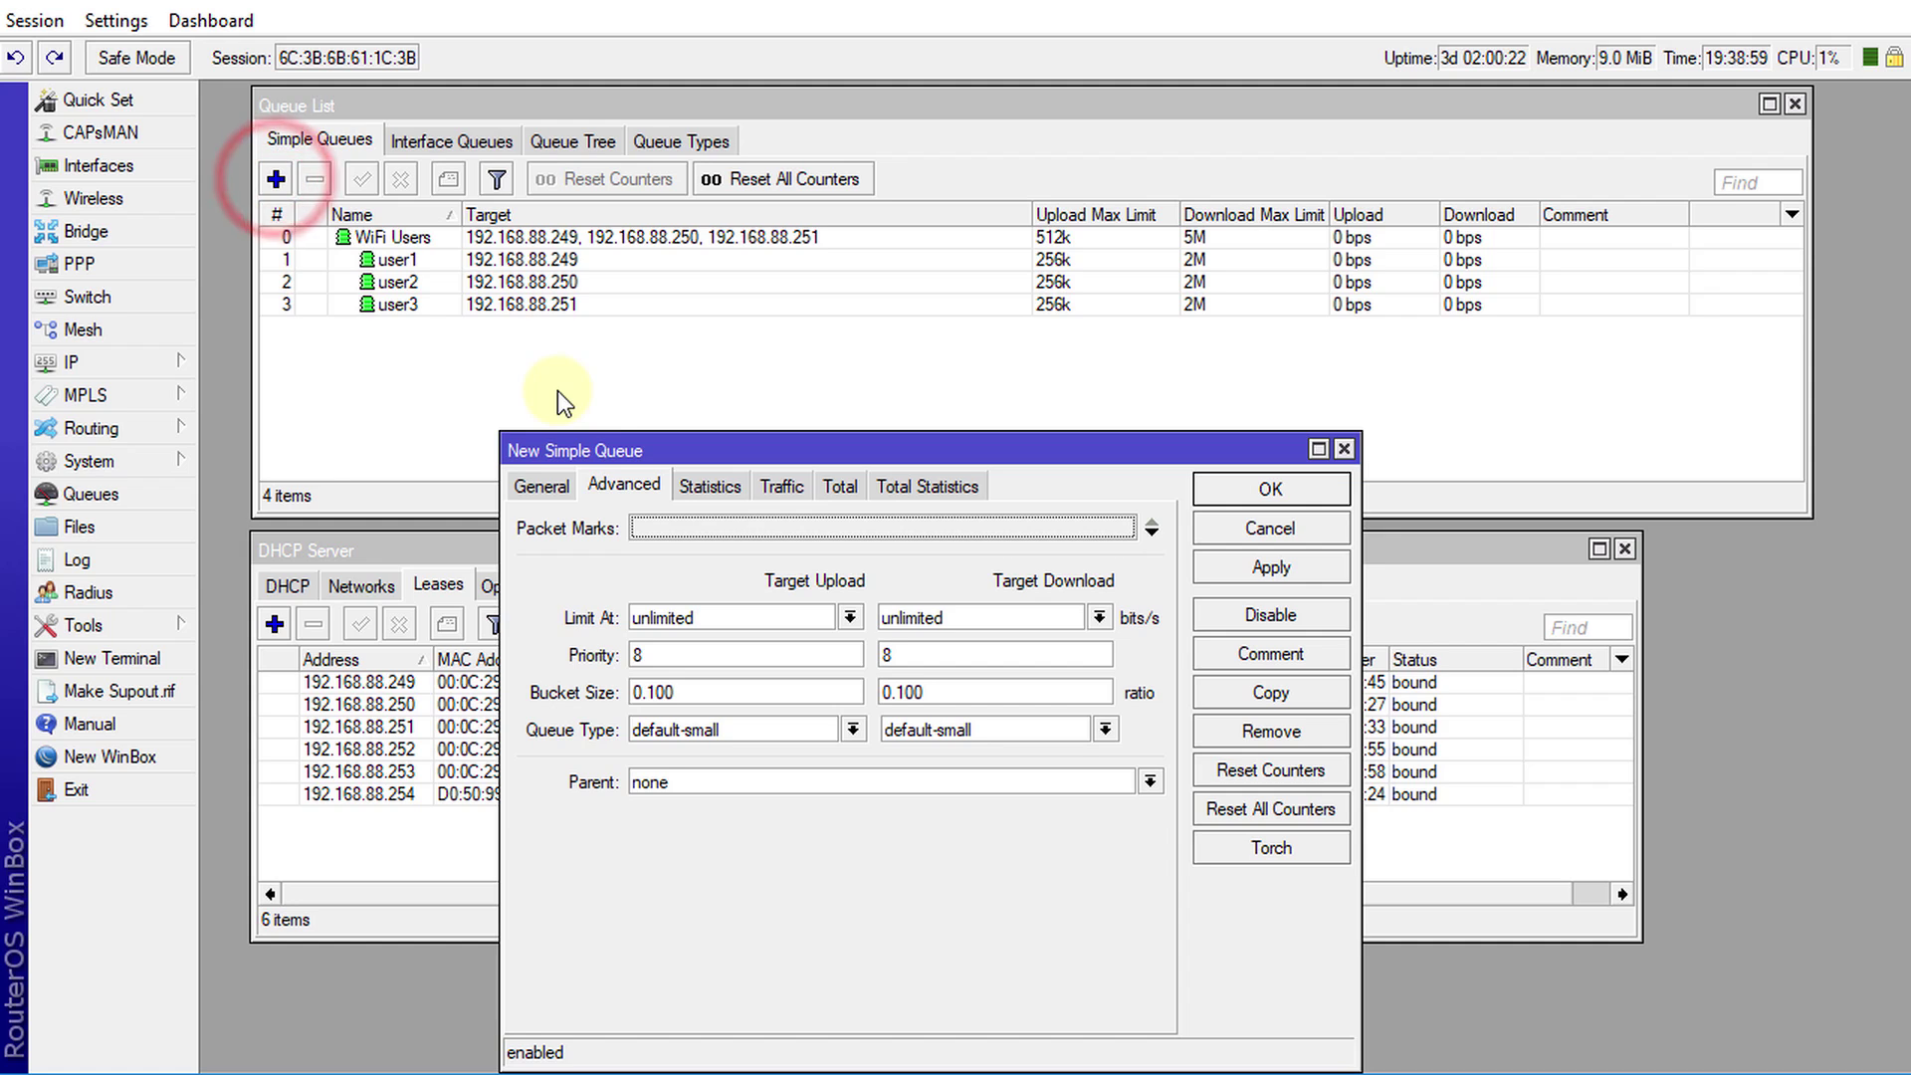
{"action": "left_click", "coordinate": [540, 485]}
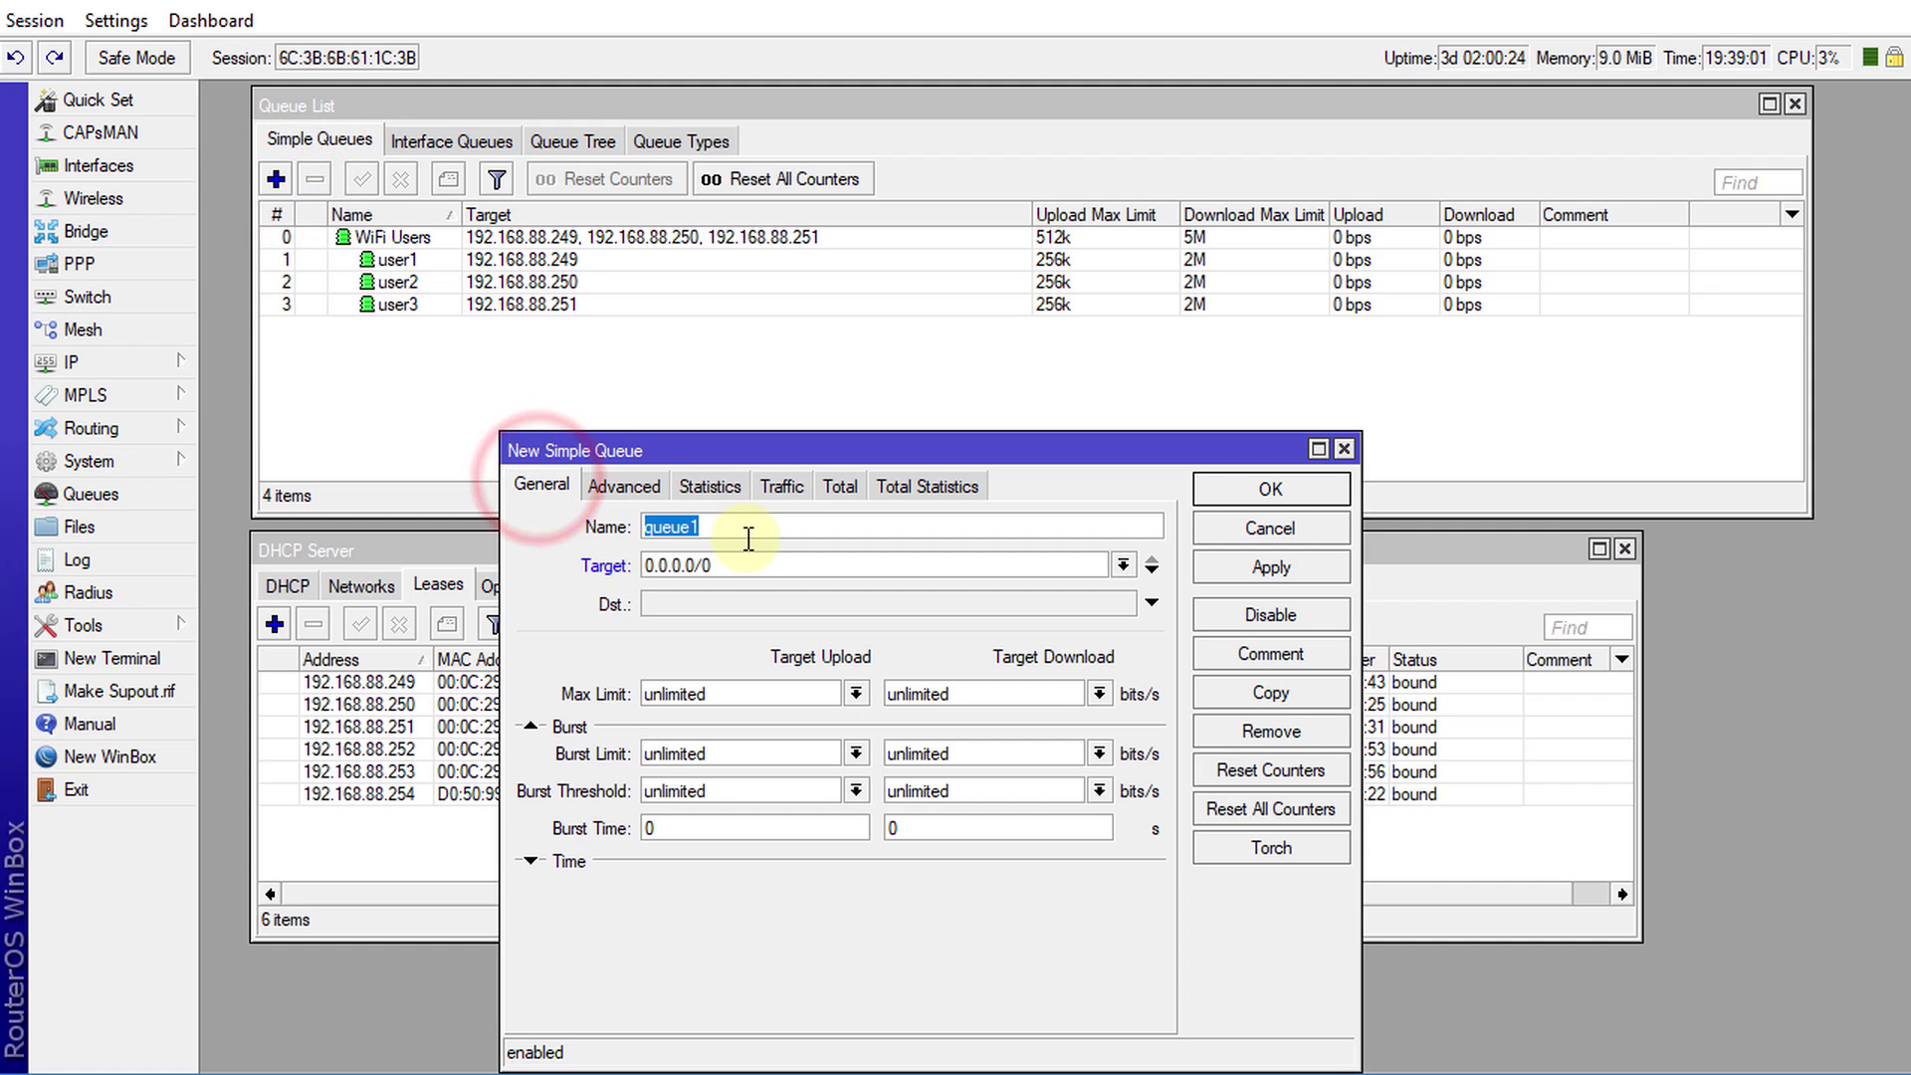
{"action": "type", "text": "Guest "}
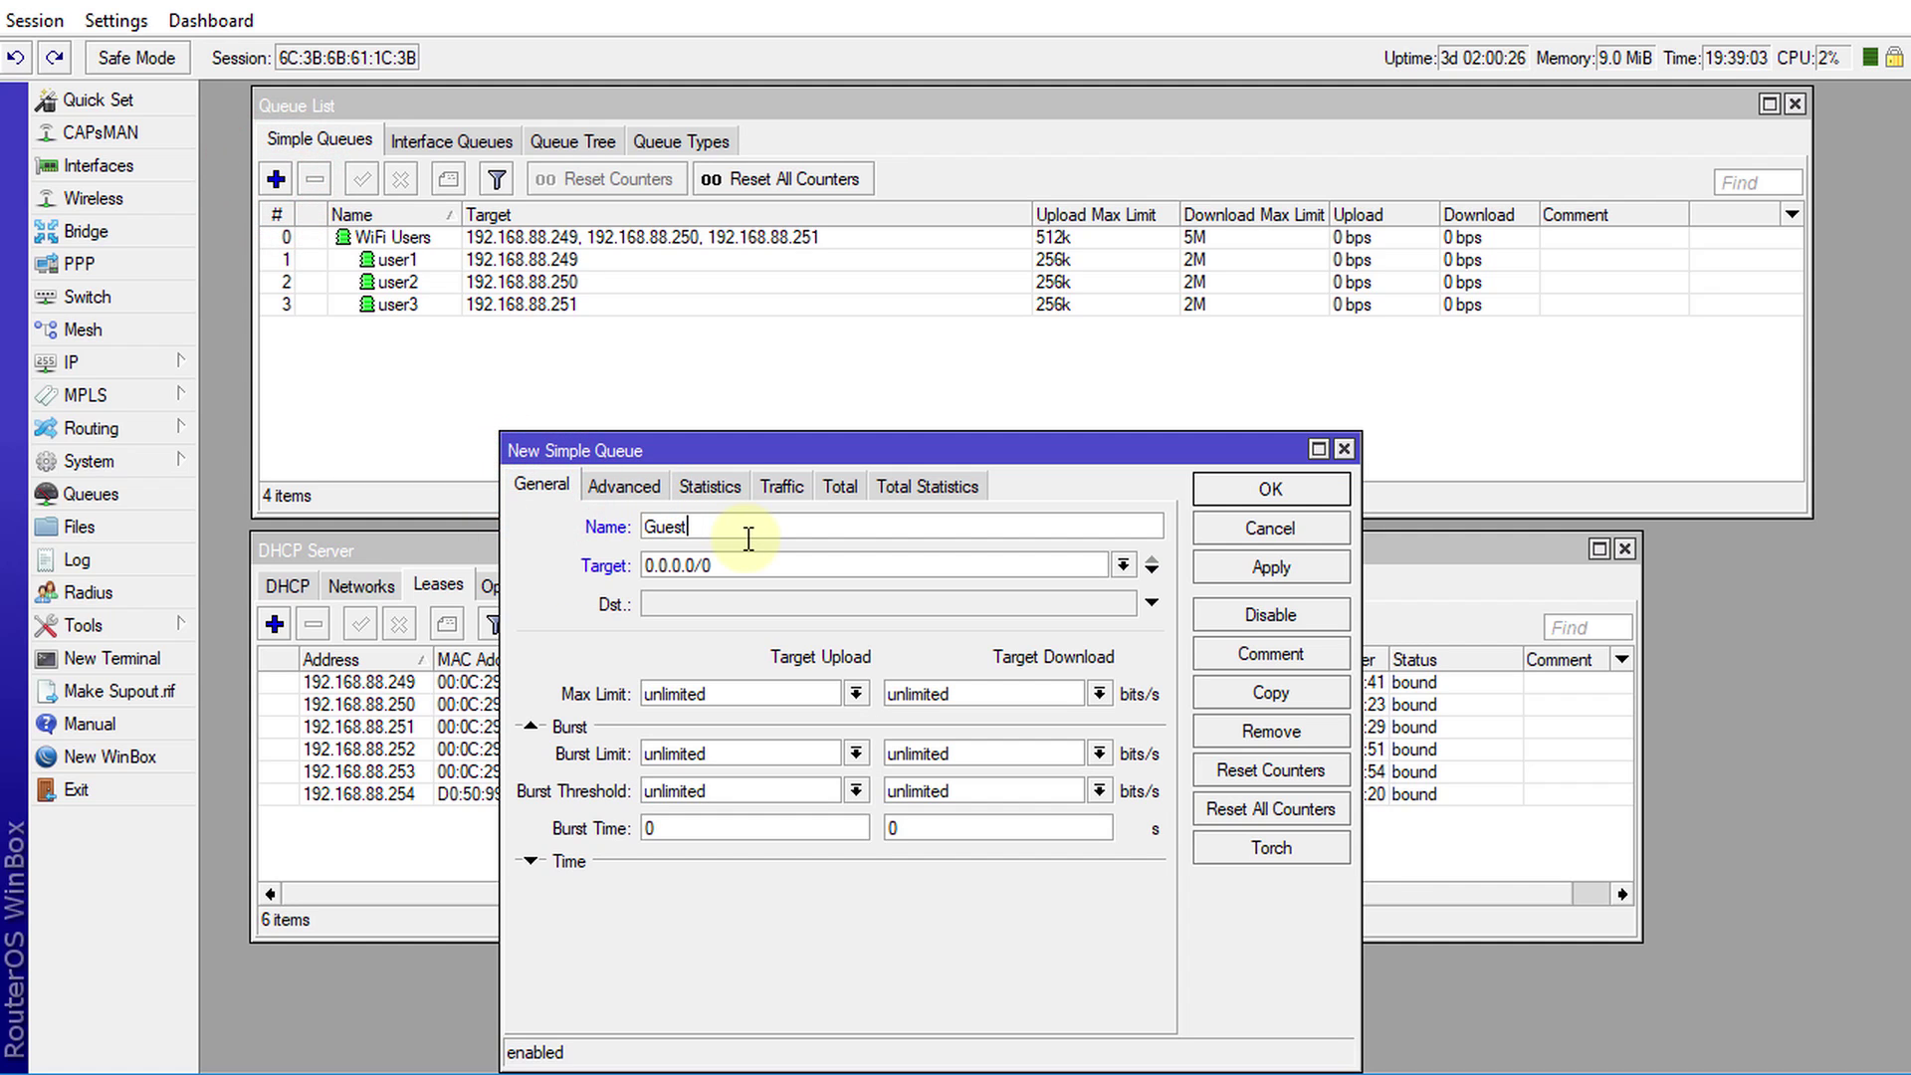
{"action": "type", "text": "Users"}
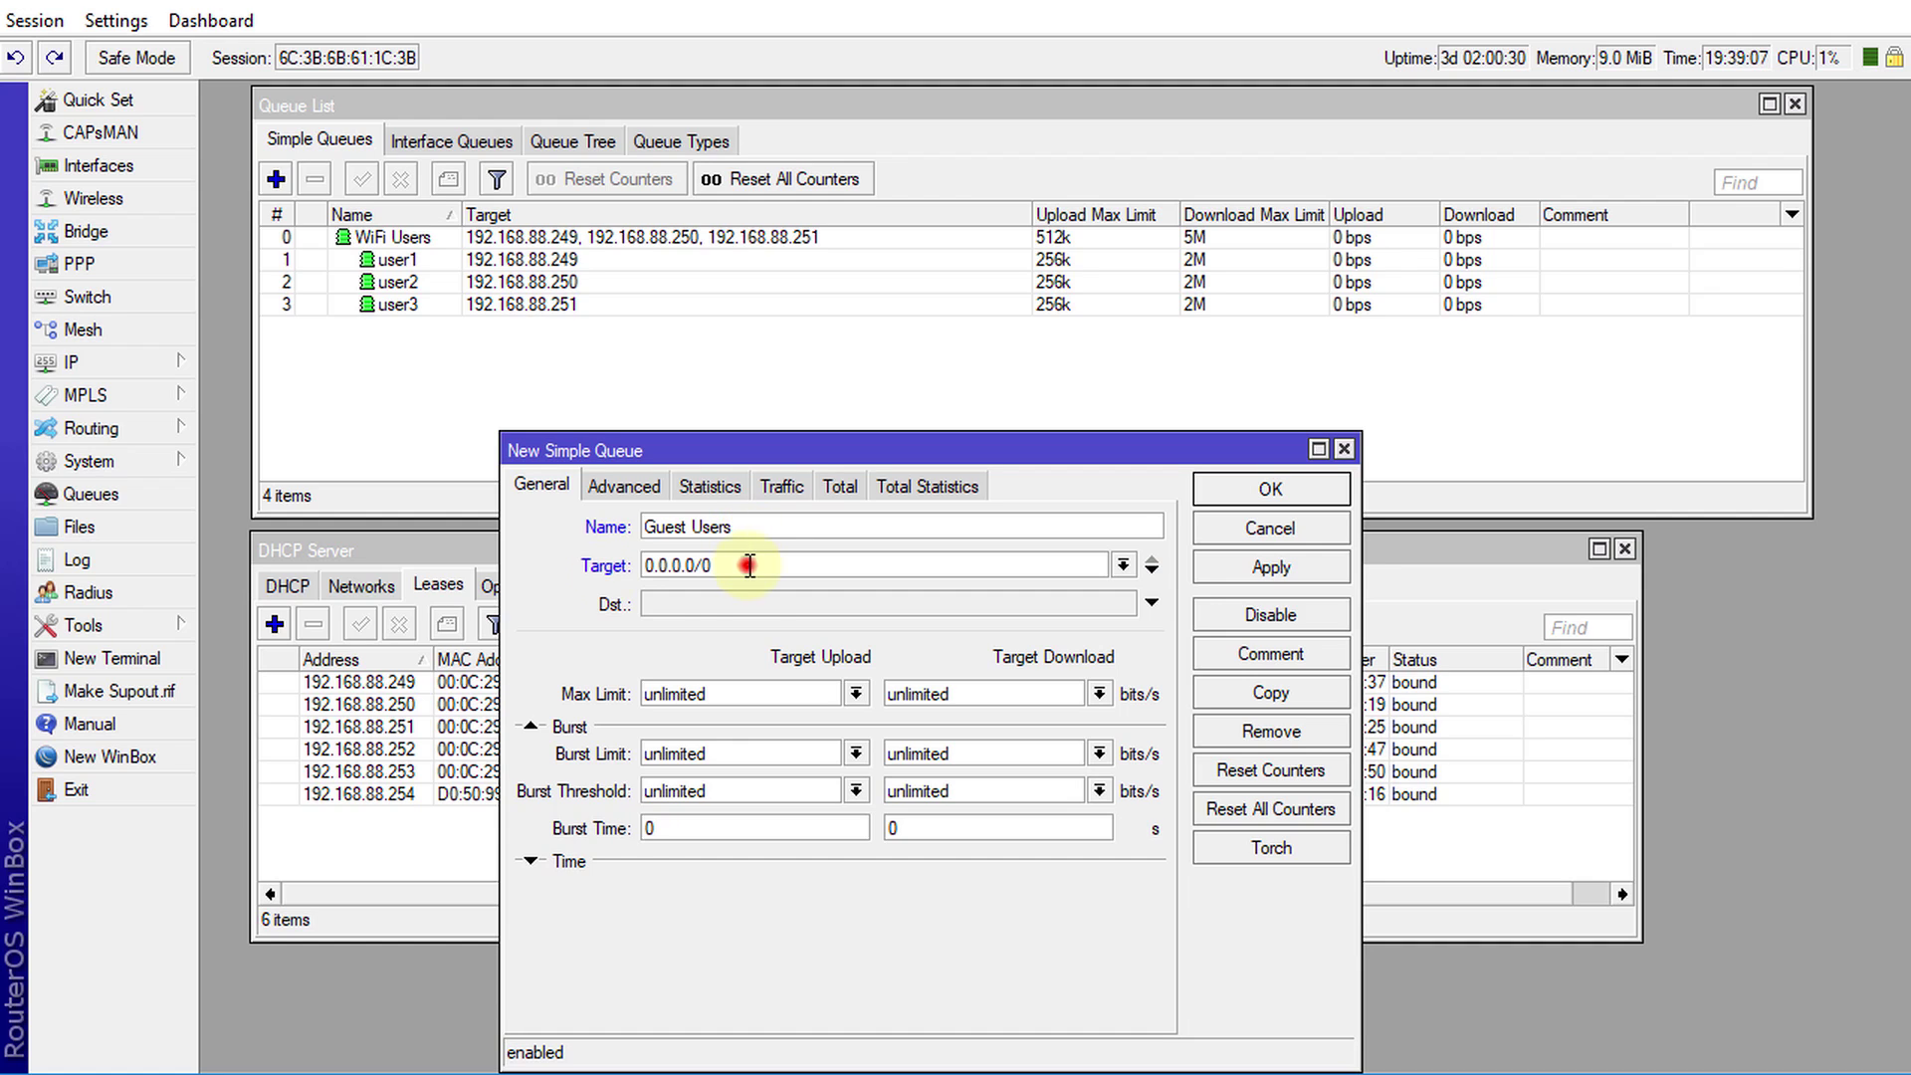
Set the first target of the Guest Users queue to 192.168.88.252.
{"action": "double_click", "coordinate": [748, 565]}
{"action": "type", "text": "user"}
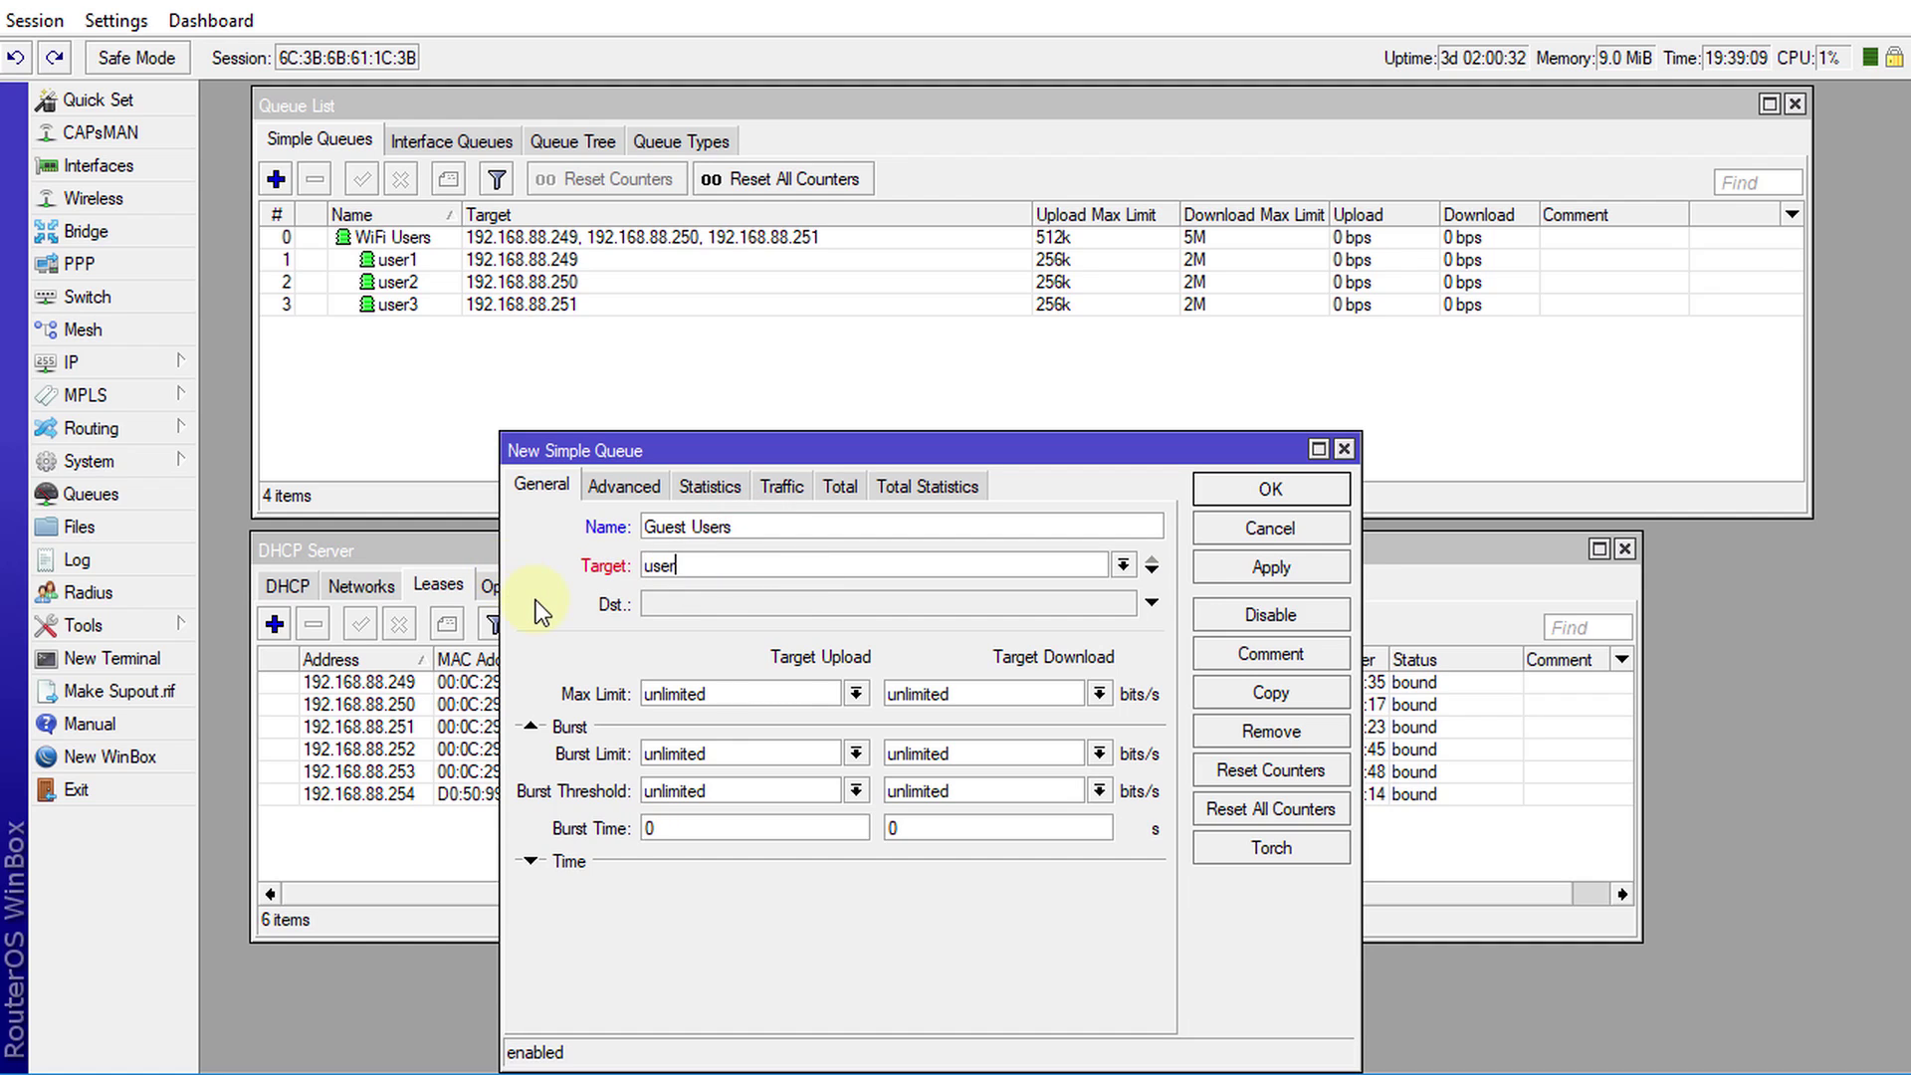
{"action": "key", "text": "BackSpace"}
{"action": "key", "text": "BackSpace"}
{"action": "type", "text": "1"}
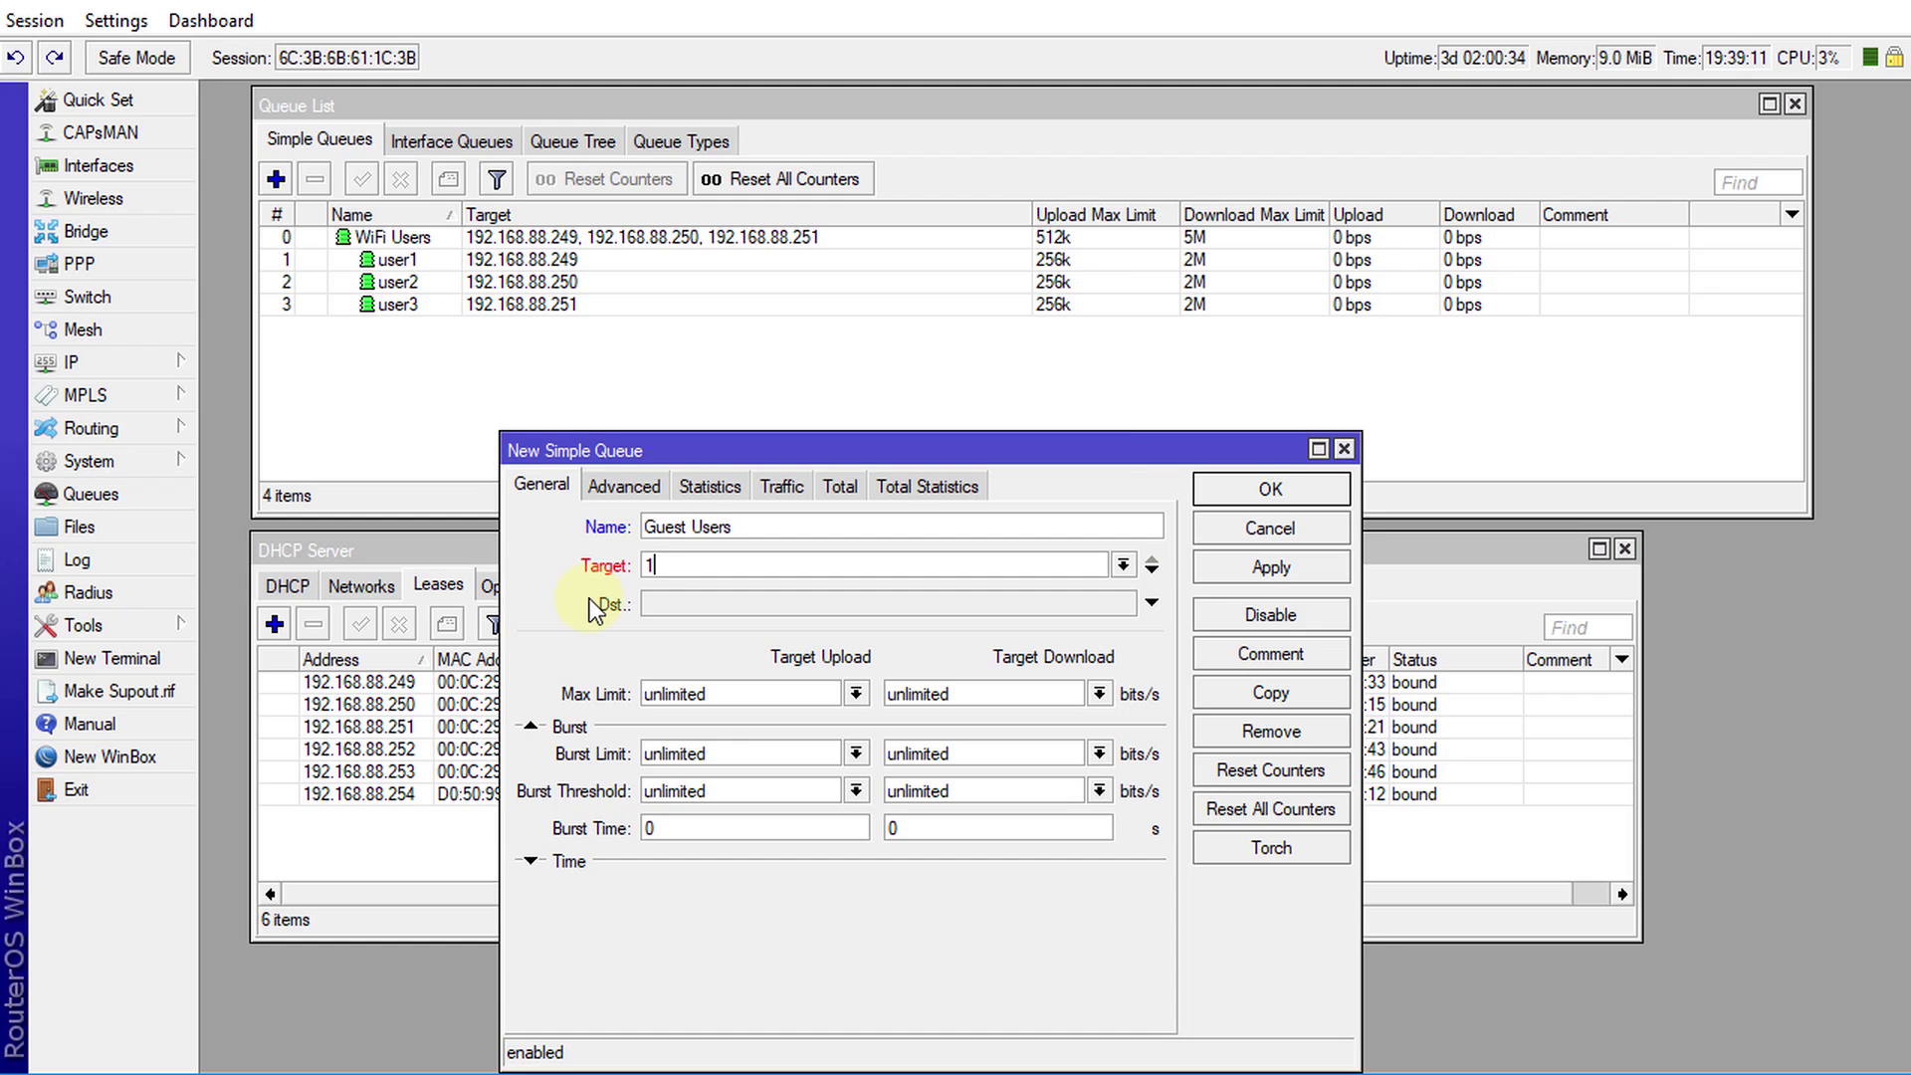
{"action": "type", "text": "92 168.88."}
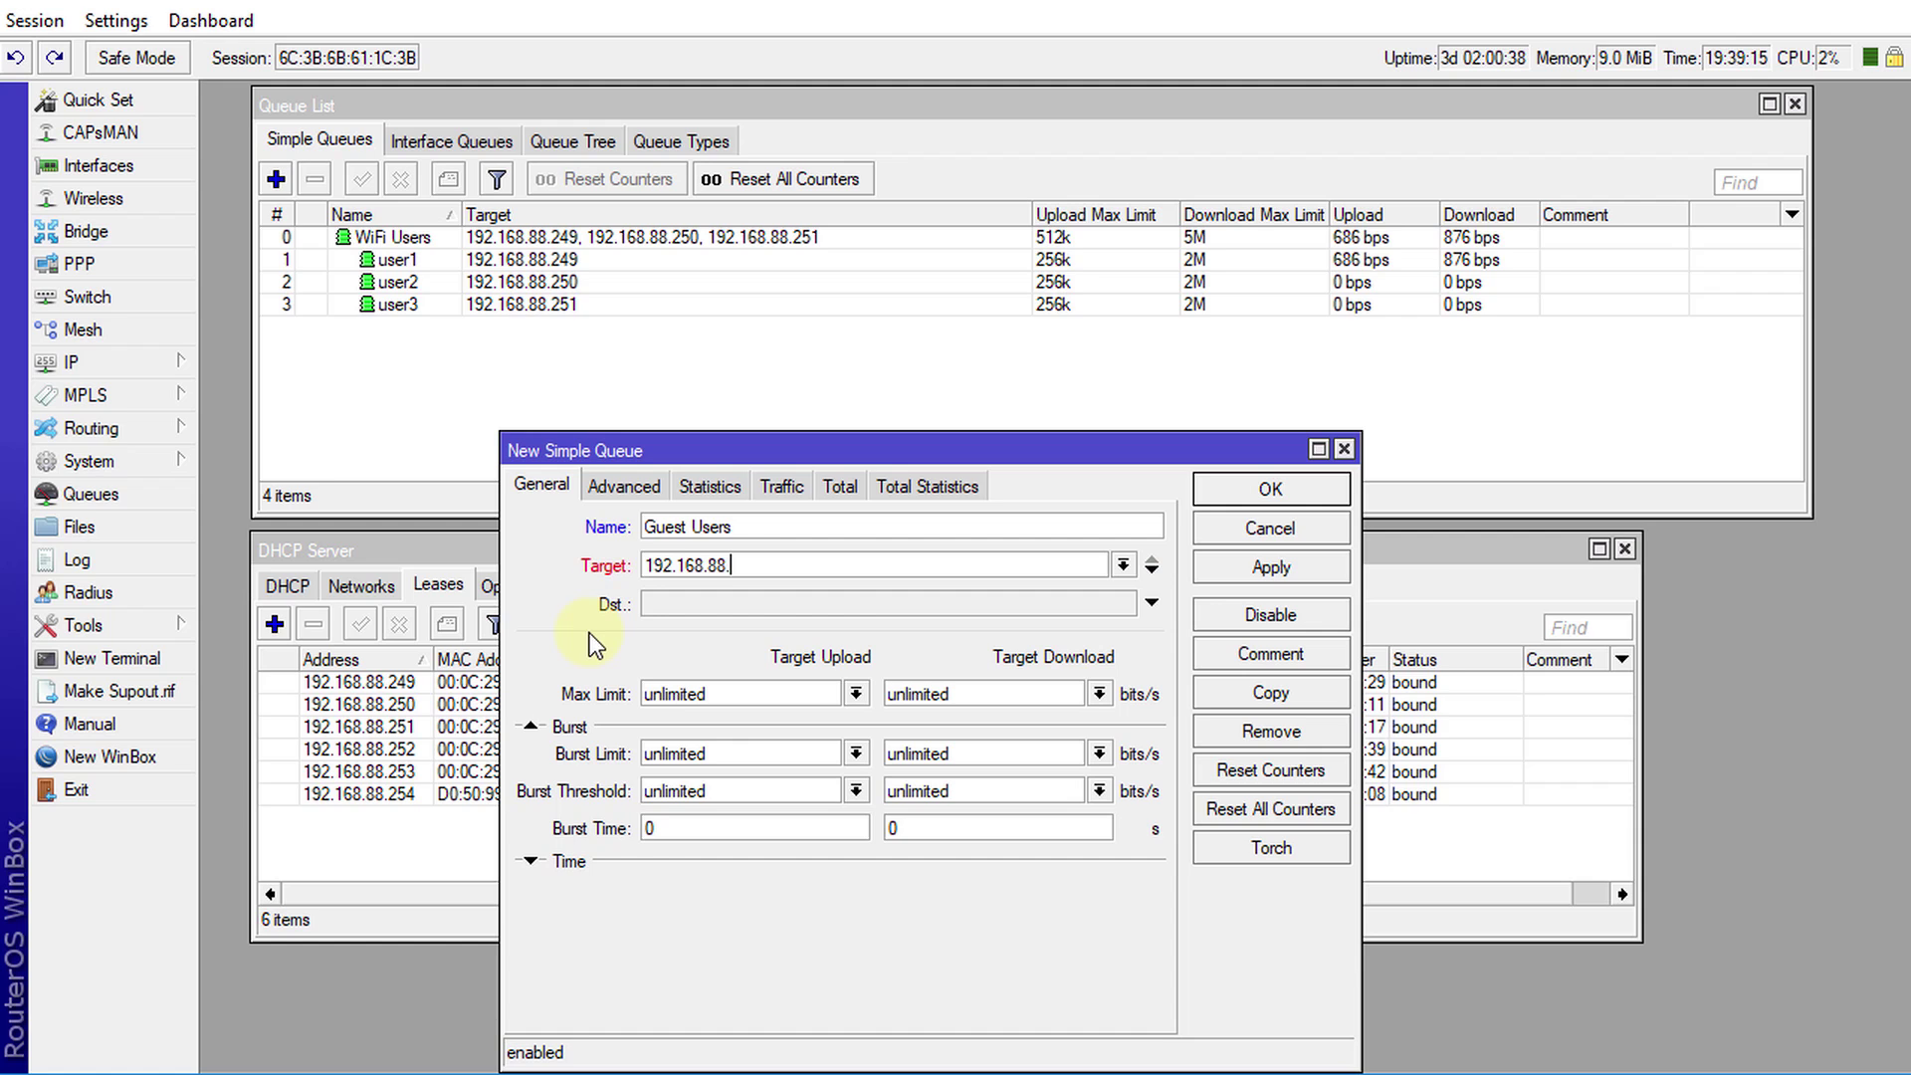
{"action": "left_click", "coordinate": [443, 750]}
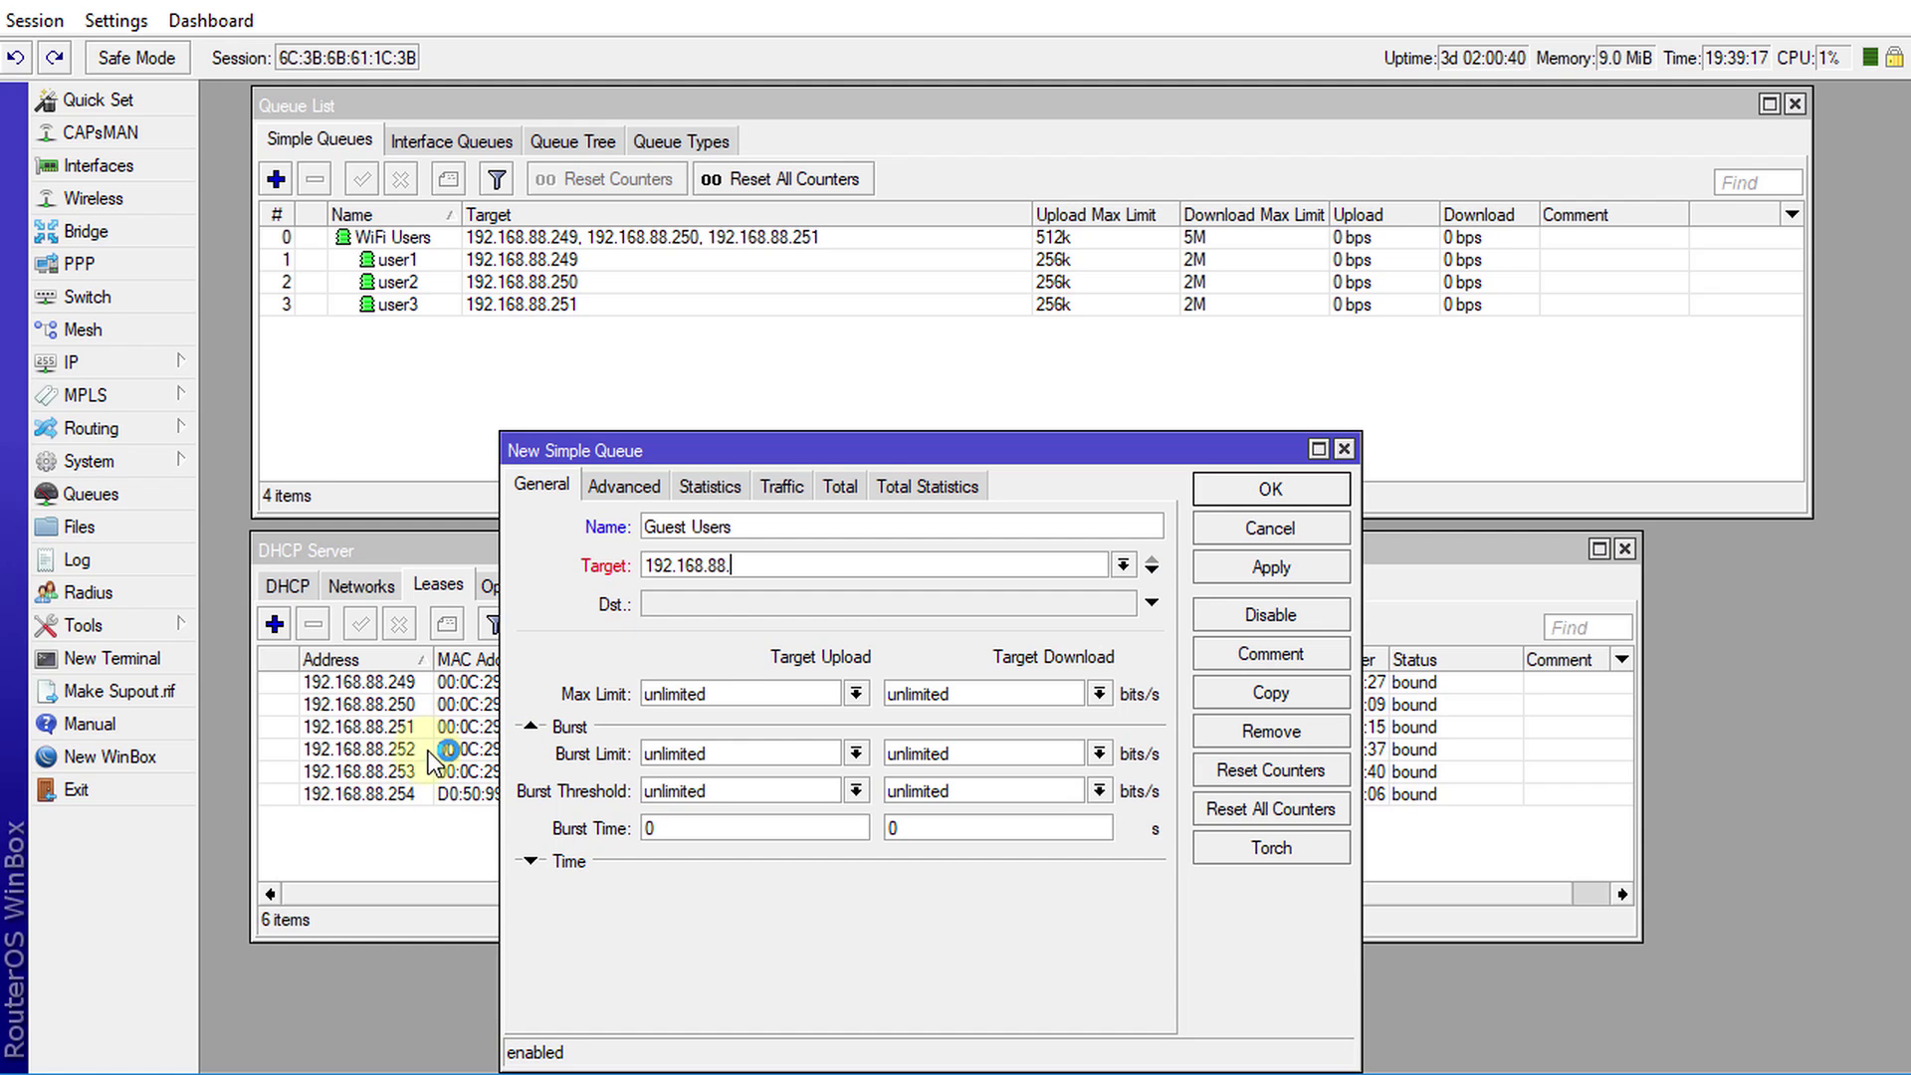
{"action": "left_click", "coordinate": [438, 777]}
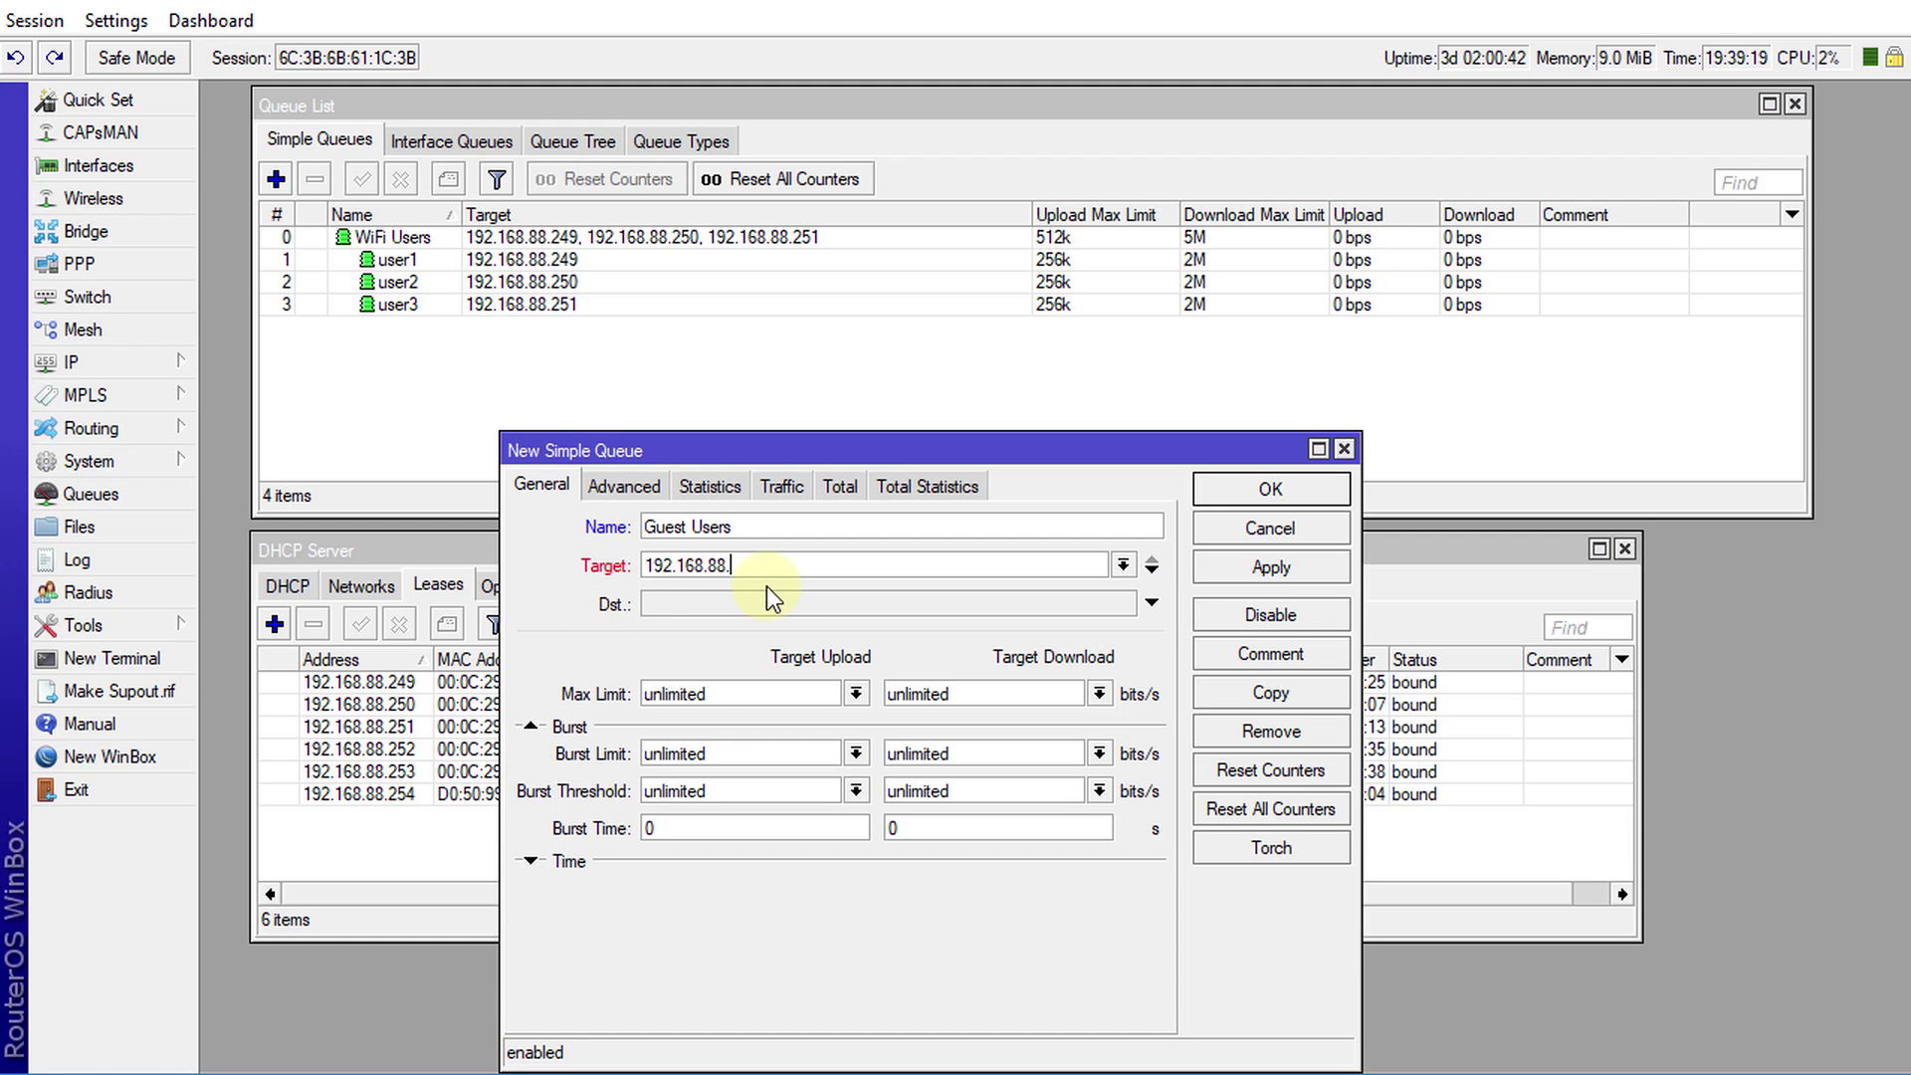
{"action": "type", "text": "252"}
Add 192.168.88.253 and 192.168.88.254 as further targets of the Guest Users queue.
{"action": "double_click", "coordinate": [779, 564]}
{"action": "key", "text": "ctrl+c"}
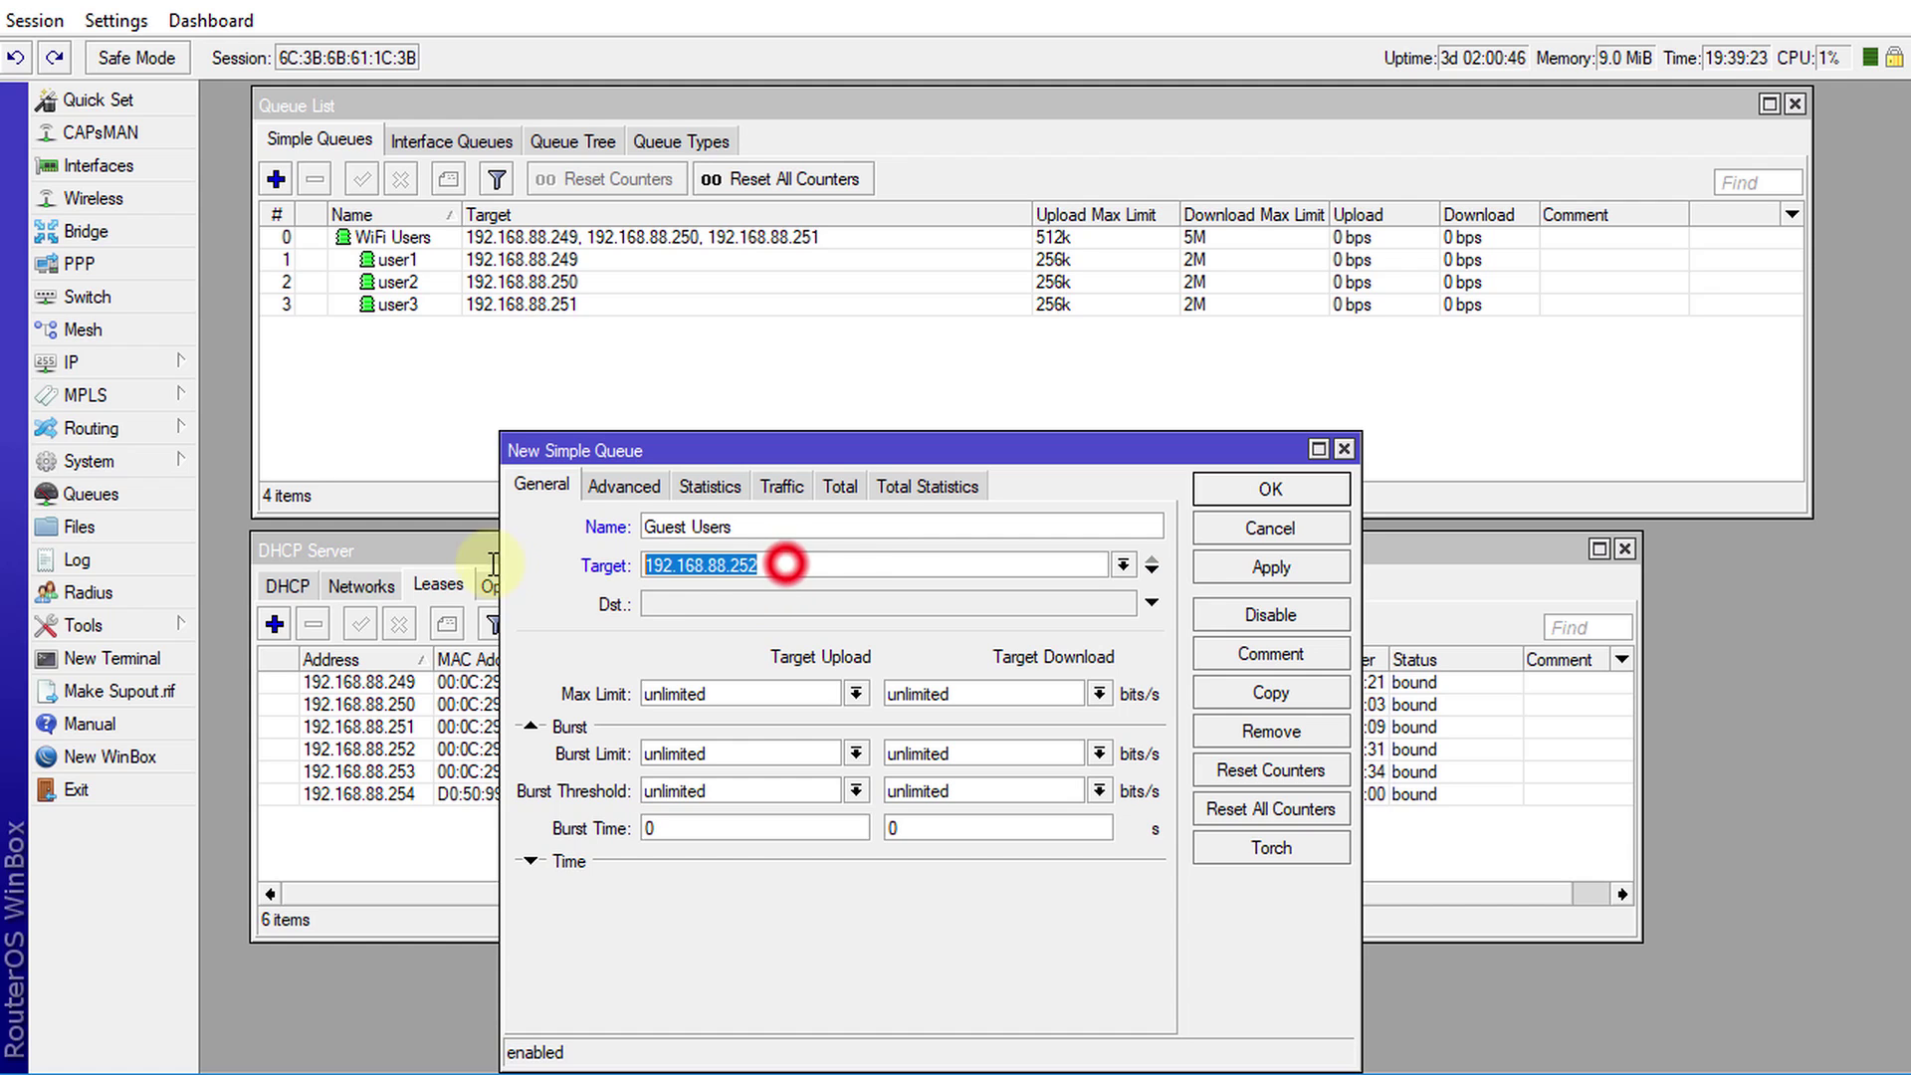
{"action": "left_click", "coordinate": [1151, 572]}
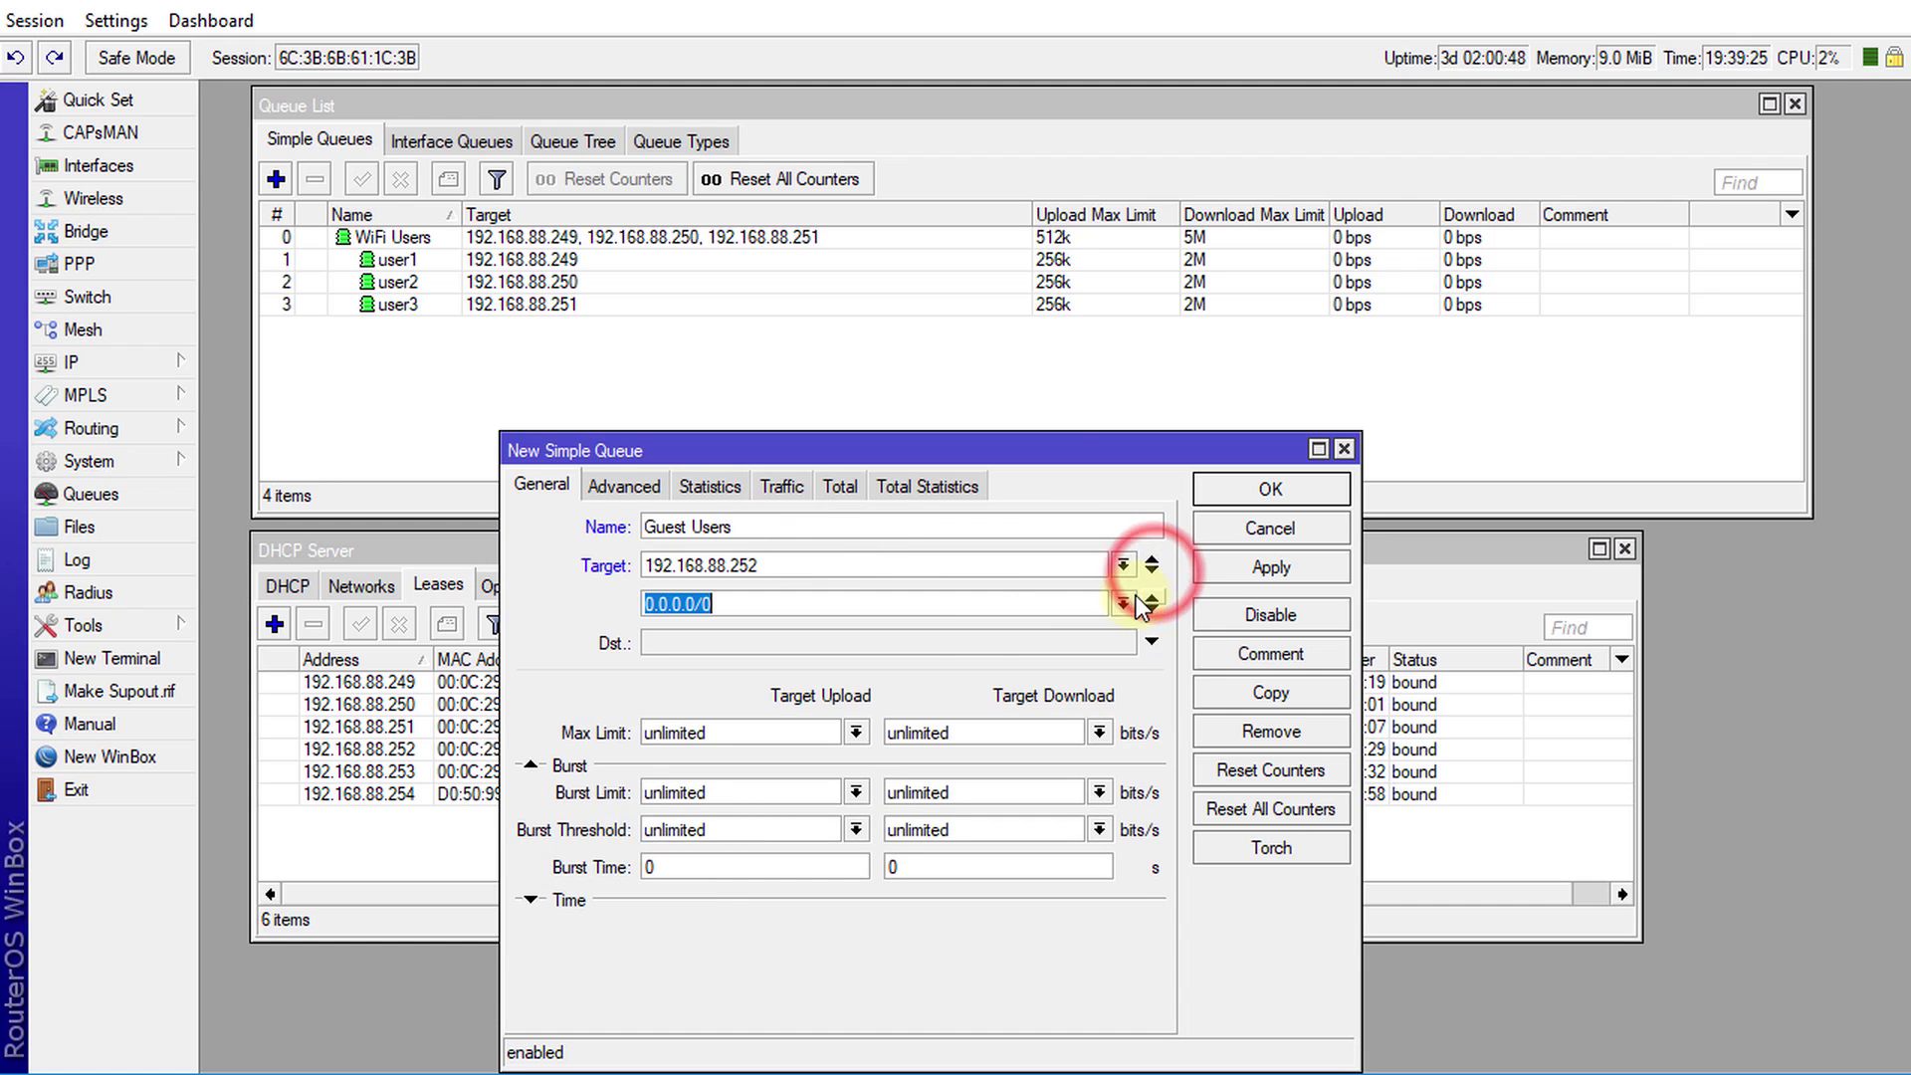
{"action": "key", "text": "ctrl+v"}
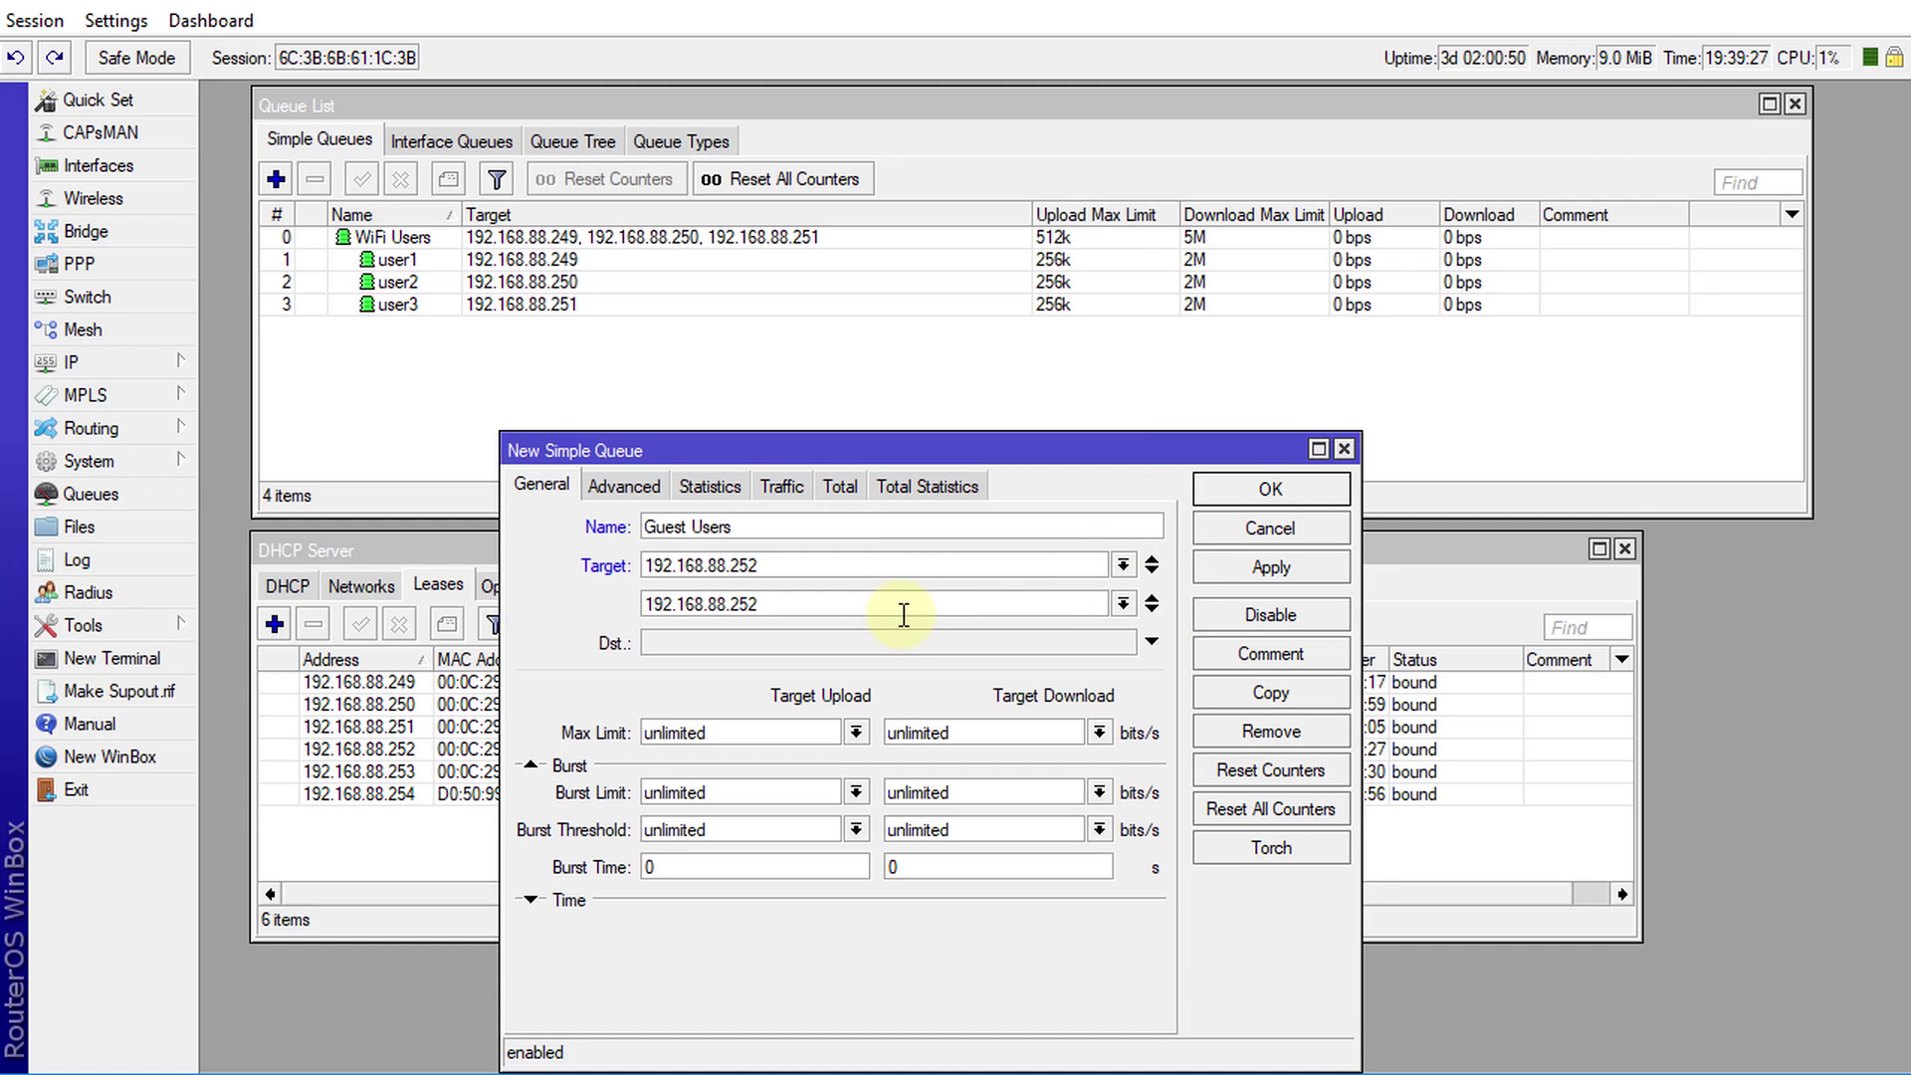
{"action": "key", "text": "BackSpace"}
{"action": "left_click", "coordinate": [1154, 618]}
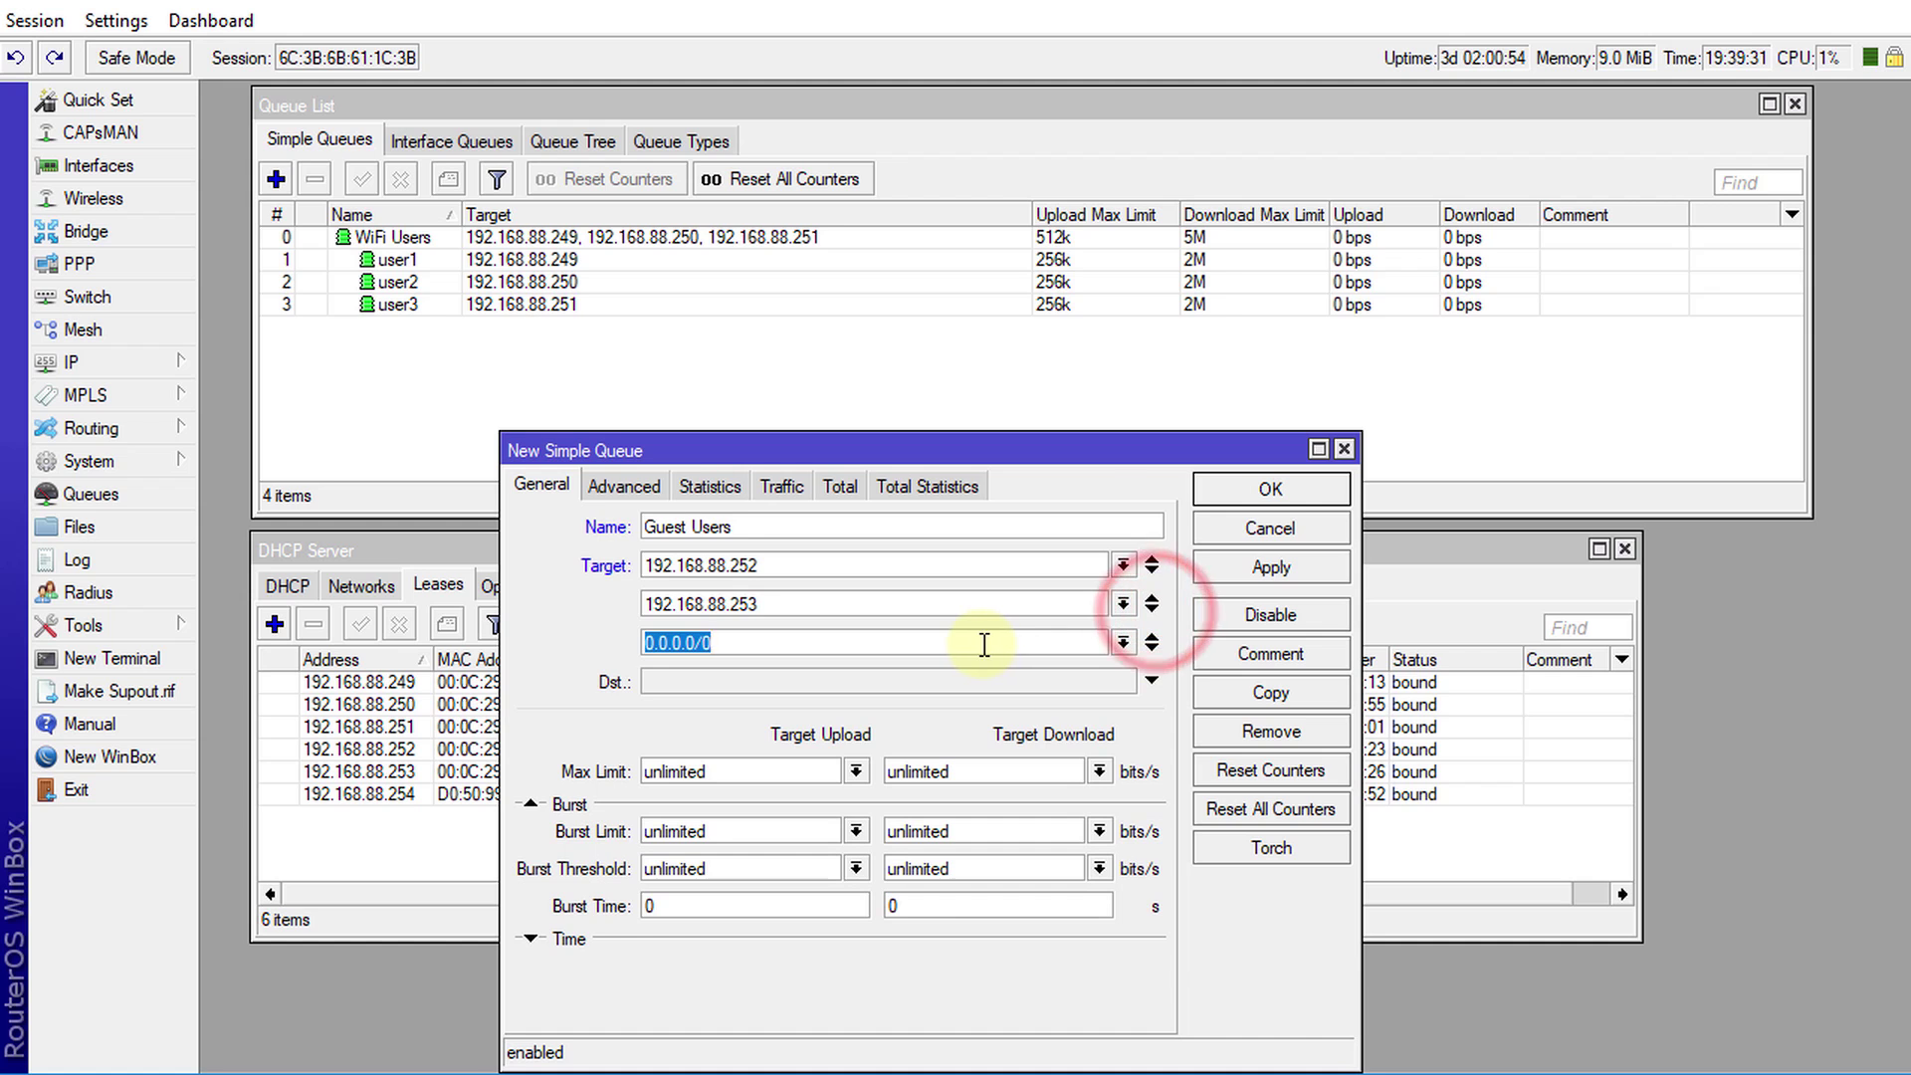
{"action": "key", "text": "ctrl+v"}
{"action": "key", "text": "BackSpace"}
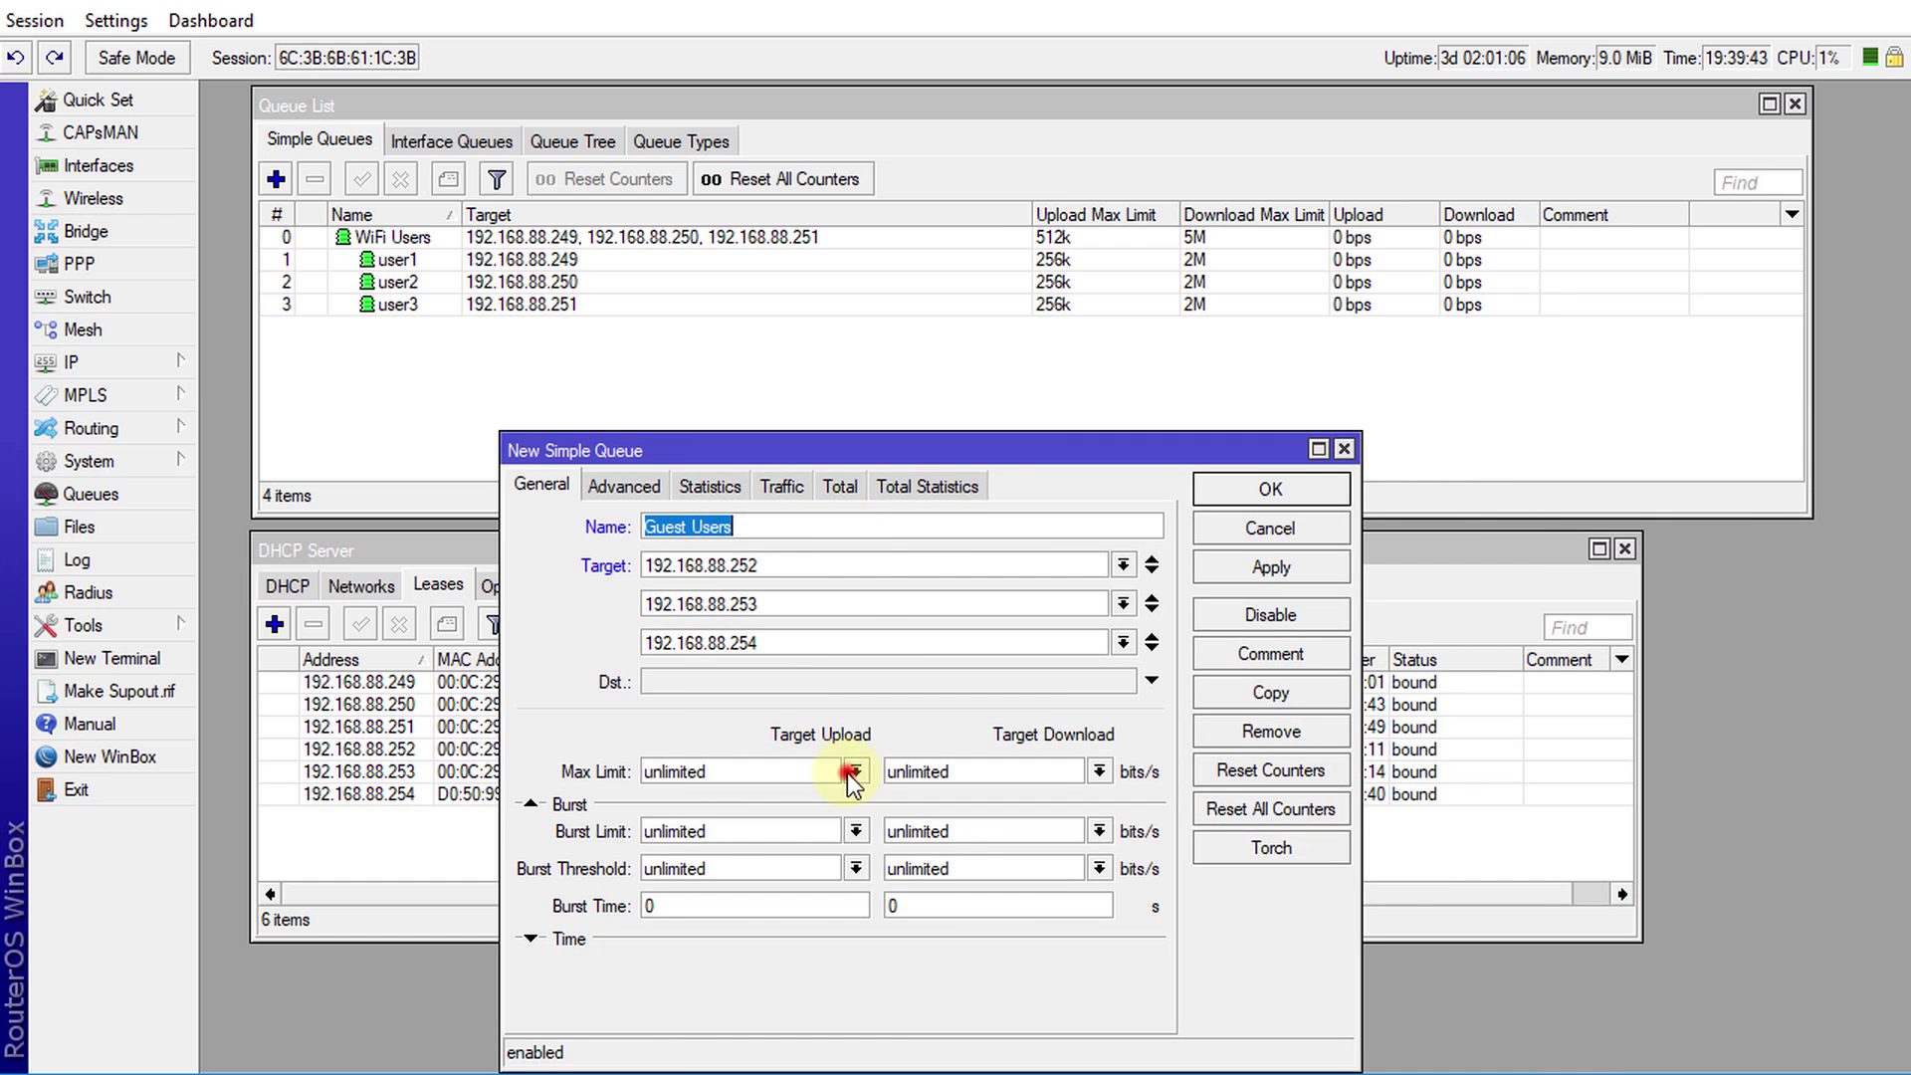
Set the Guest Users queue's max limit to 256k upload and 2M download.
{"action": "left_click", "coordinate": [853, 772]}
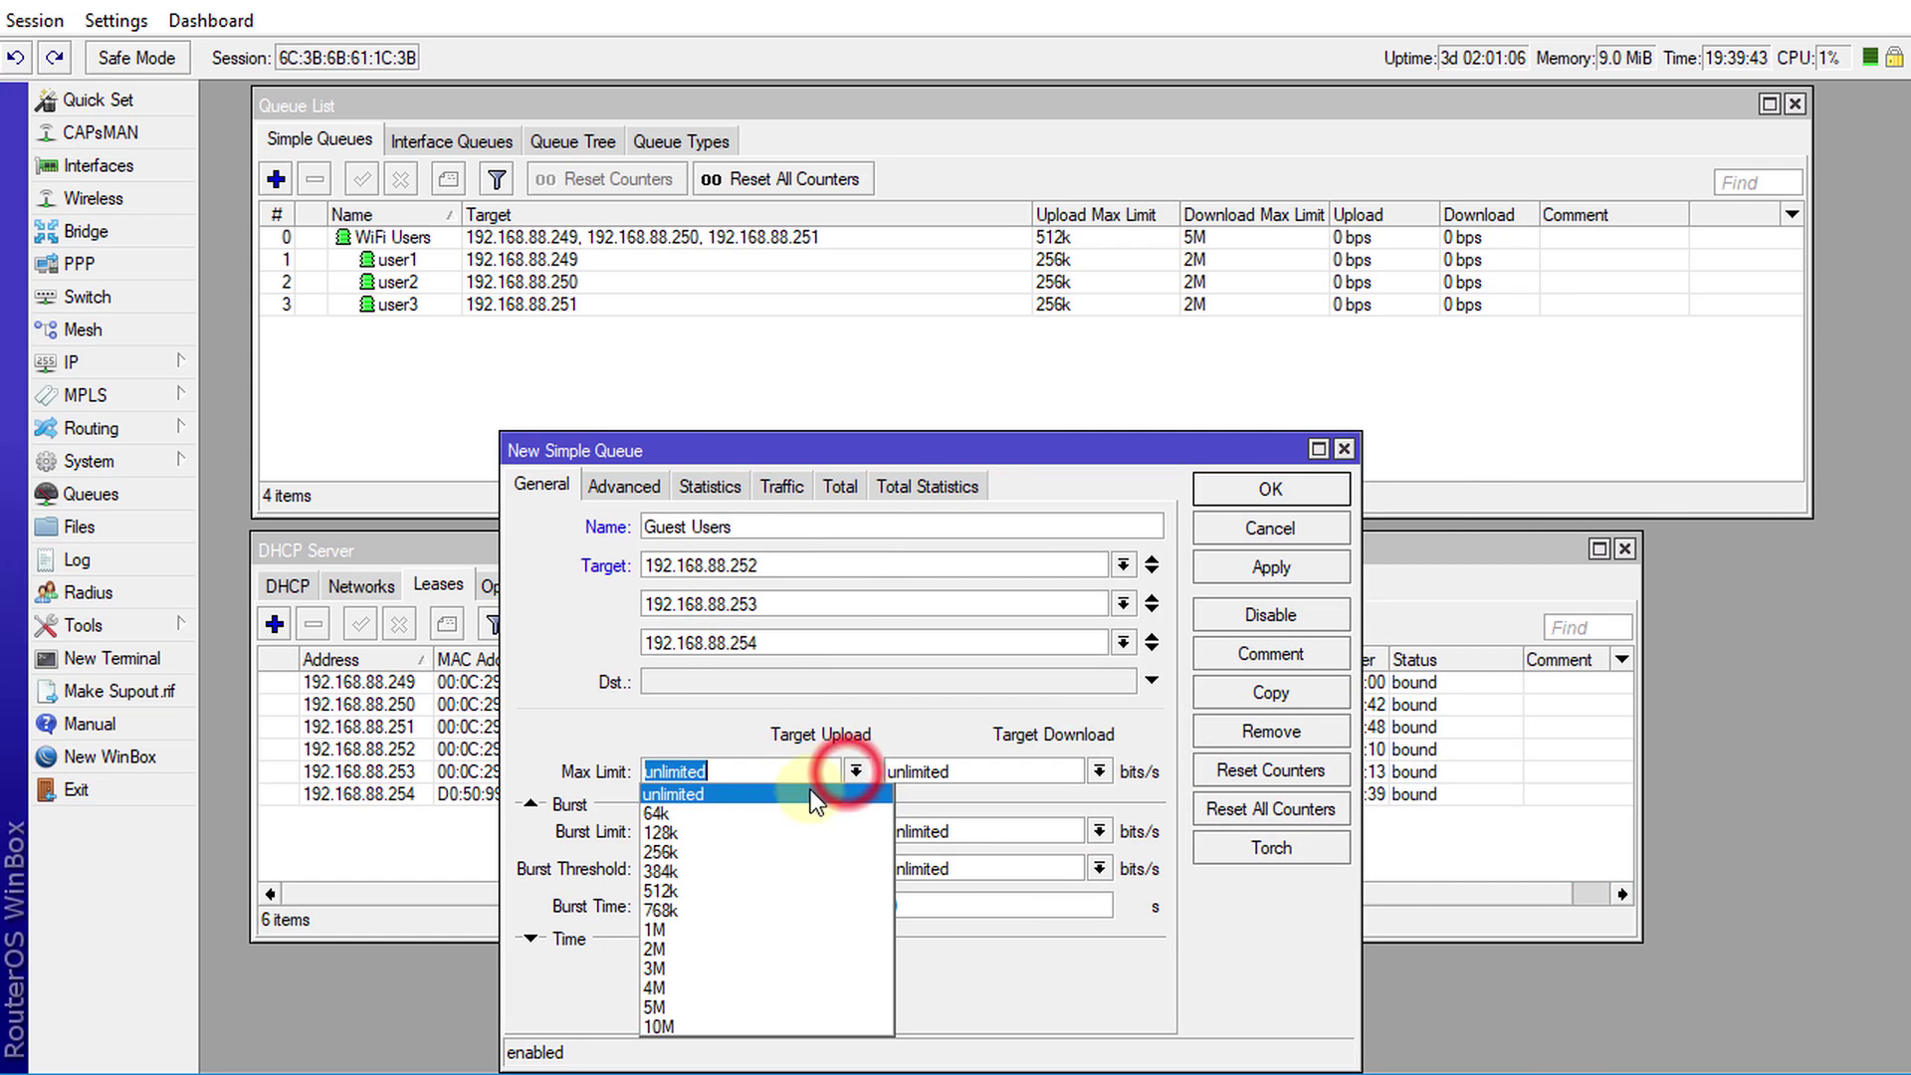
{"action": "left_click", "coordinate": [745, 853]}
{"action": "left_click", "coordinate": [1098, 772]}
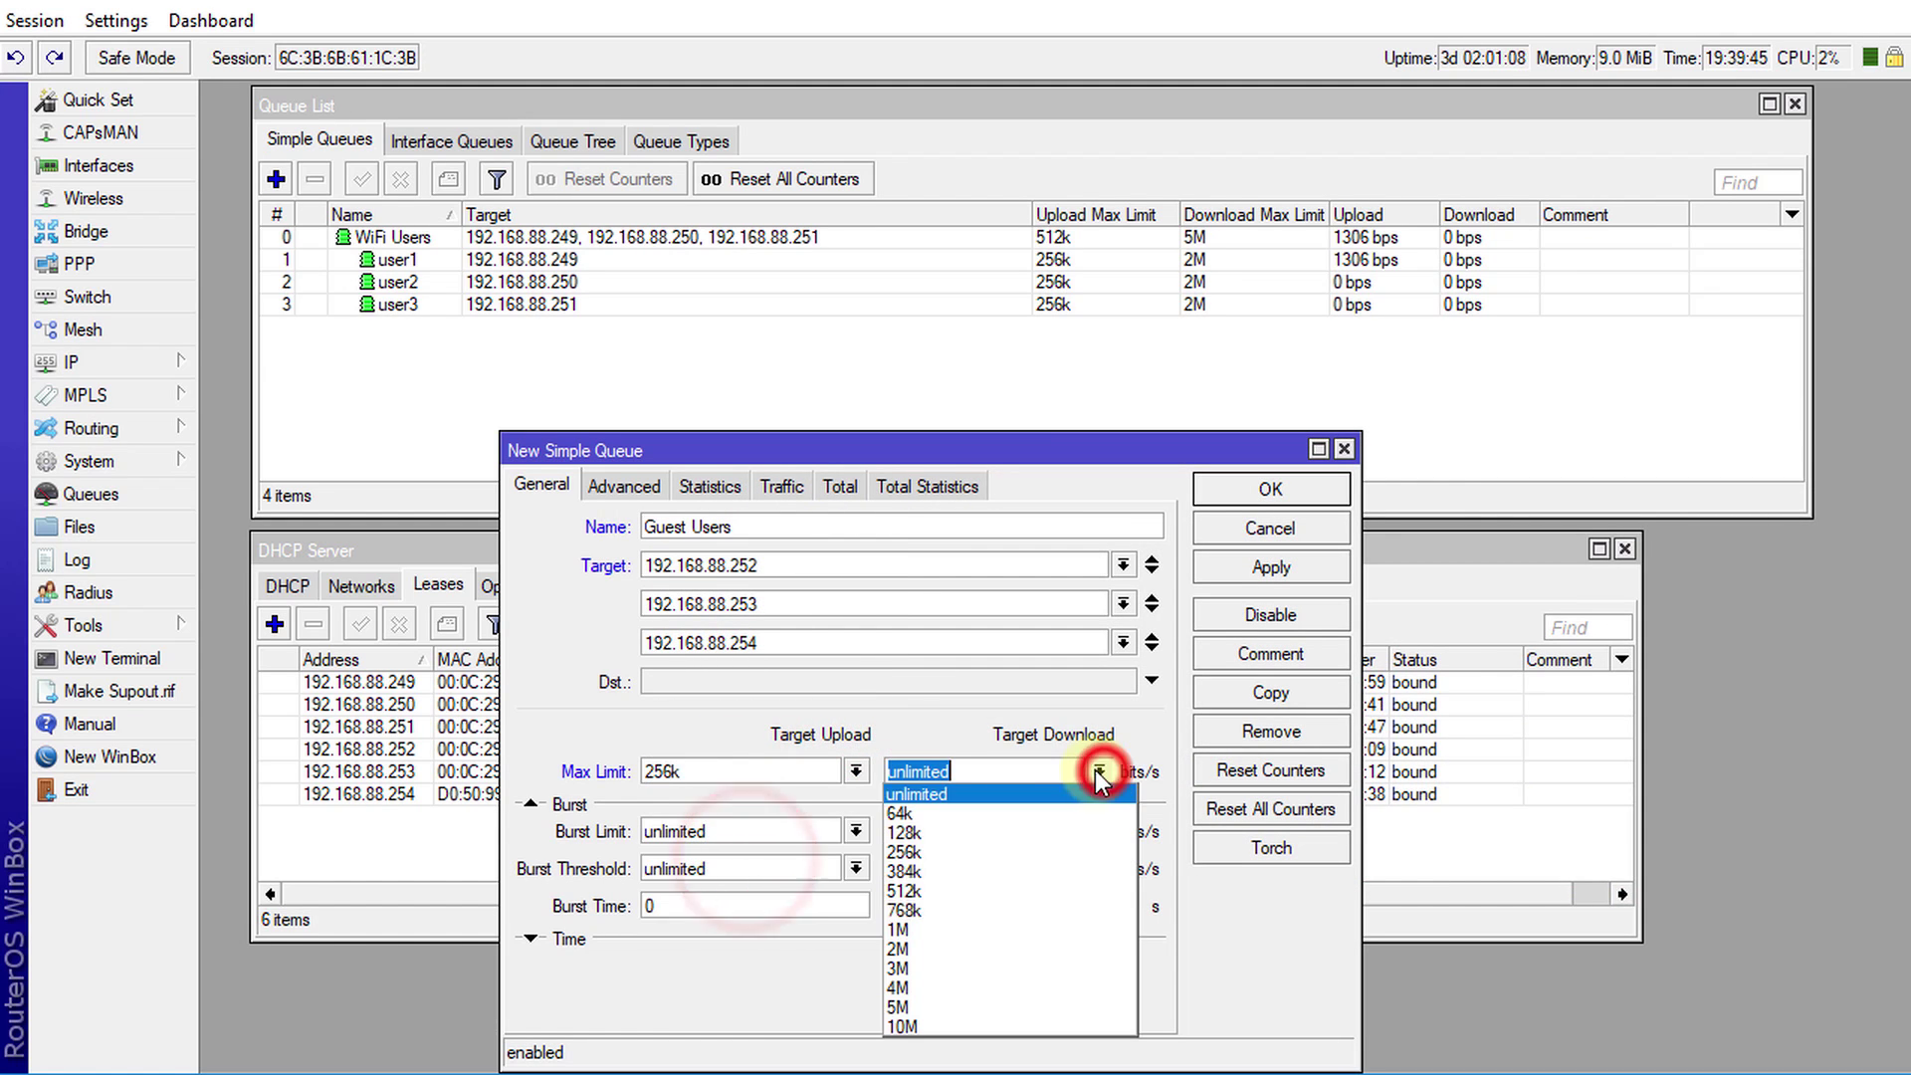
{"action": "left_click", "coordinate": [946, 948]}
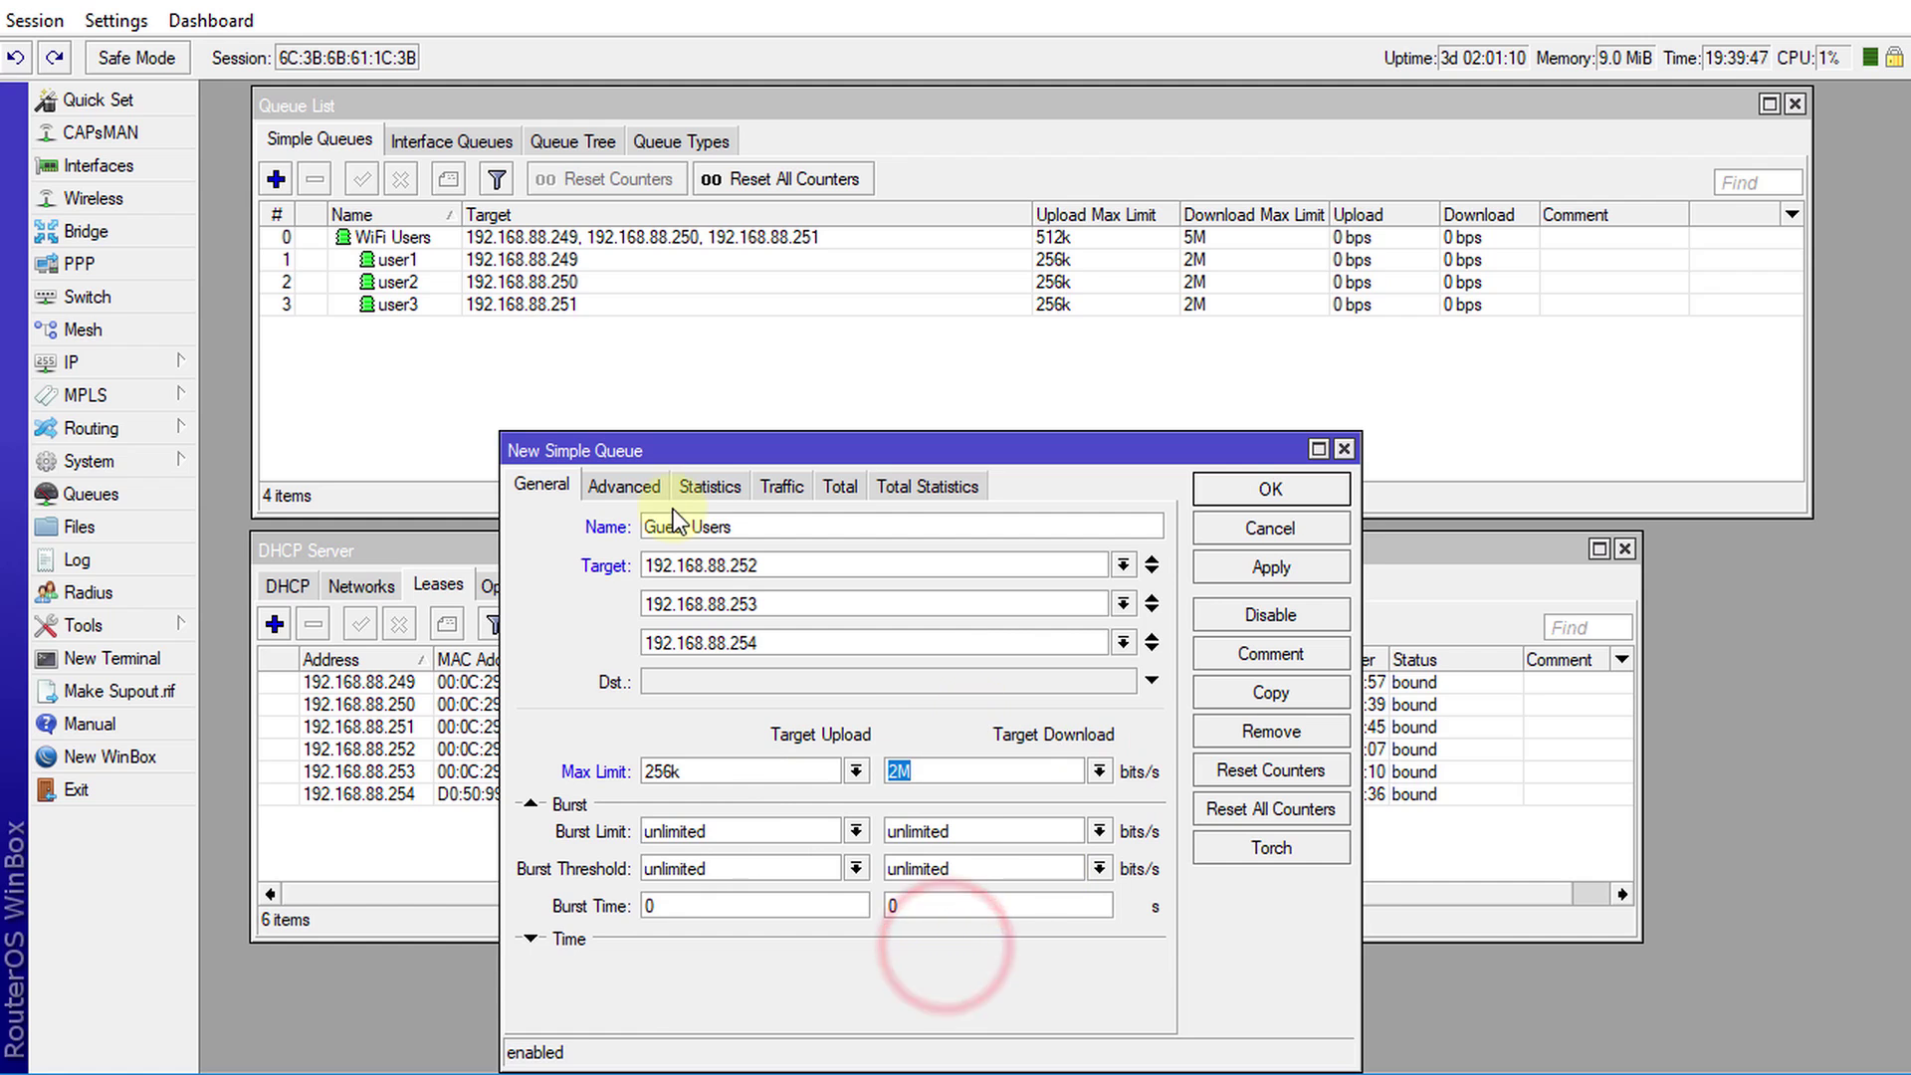
Set the Guest Users queue types to pcq-upload-default for upload and pcq-download-default for download, and save the queue.
{"action": "left_click", "coordinate": [635, 484]}
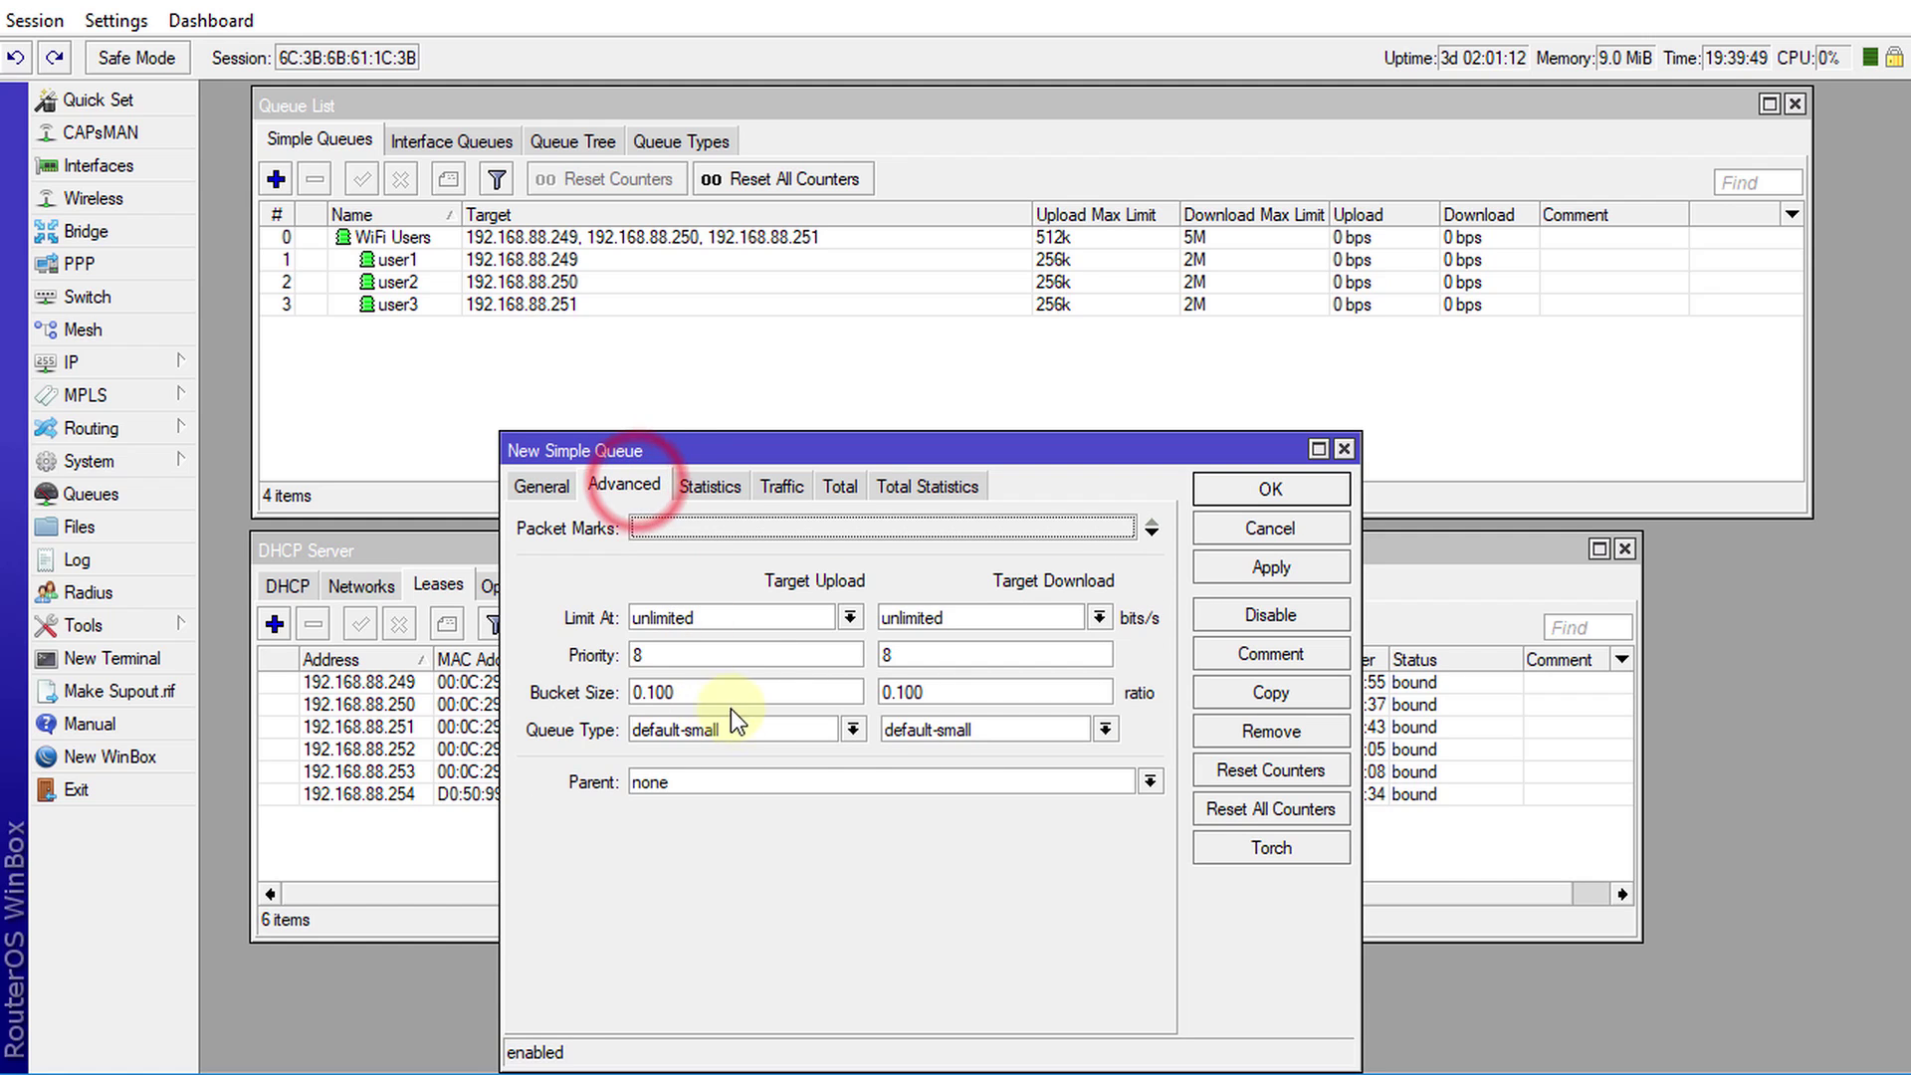
{"action": "left_click", "coordinate": [851, 729]}
{"action": "left_click", "coordinate": [753, 966]}
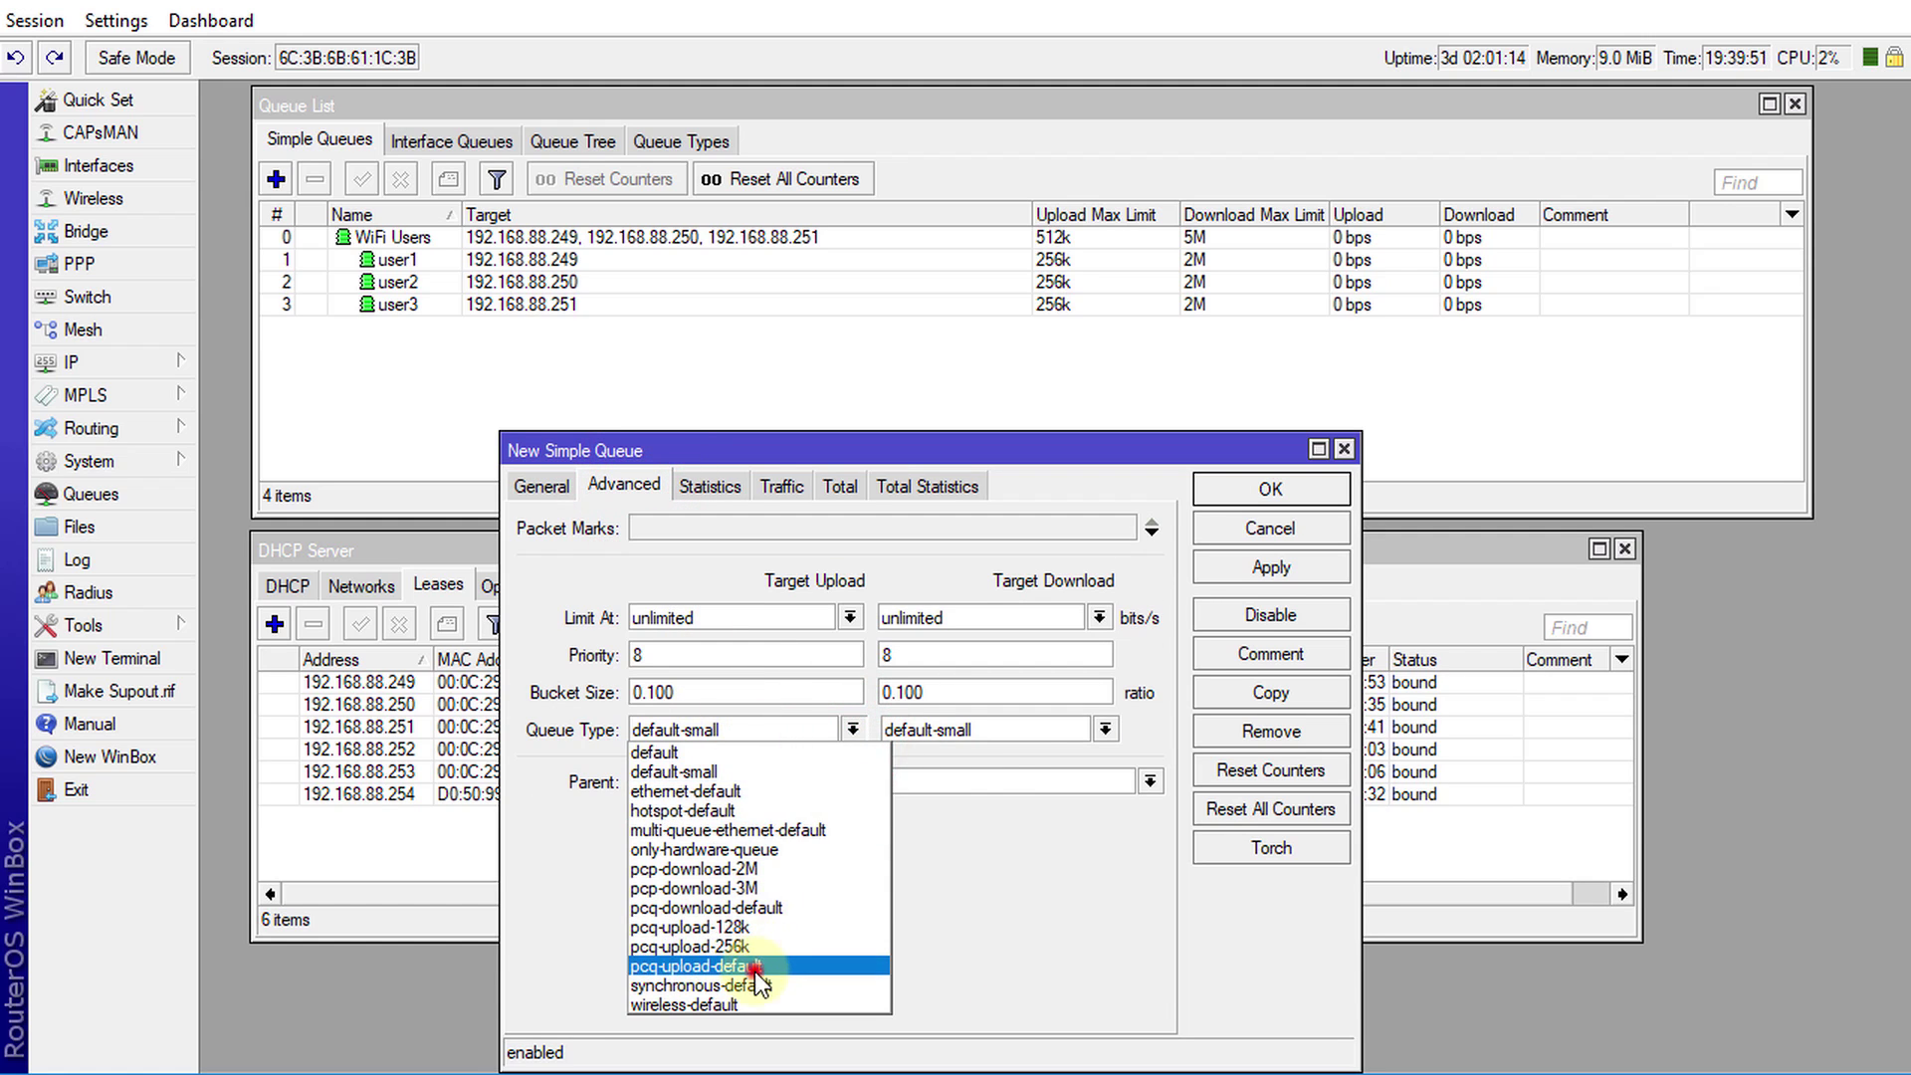
{"action": "left_click", "coordinate": [1065, 730]}
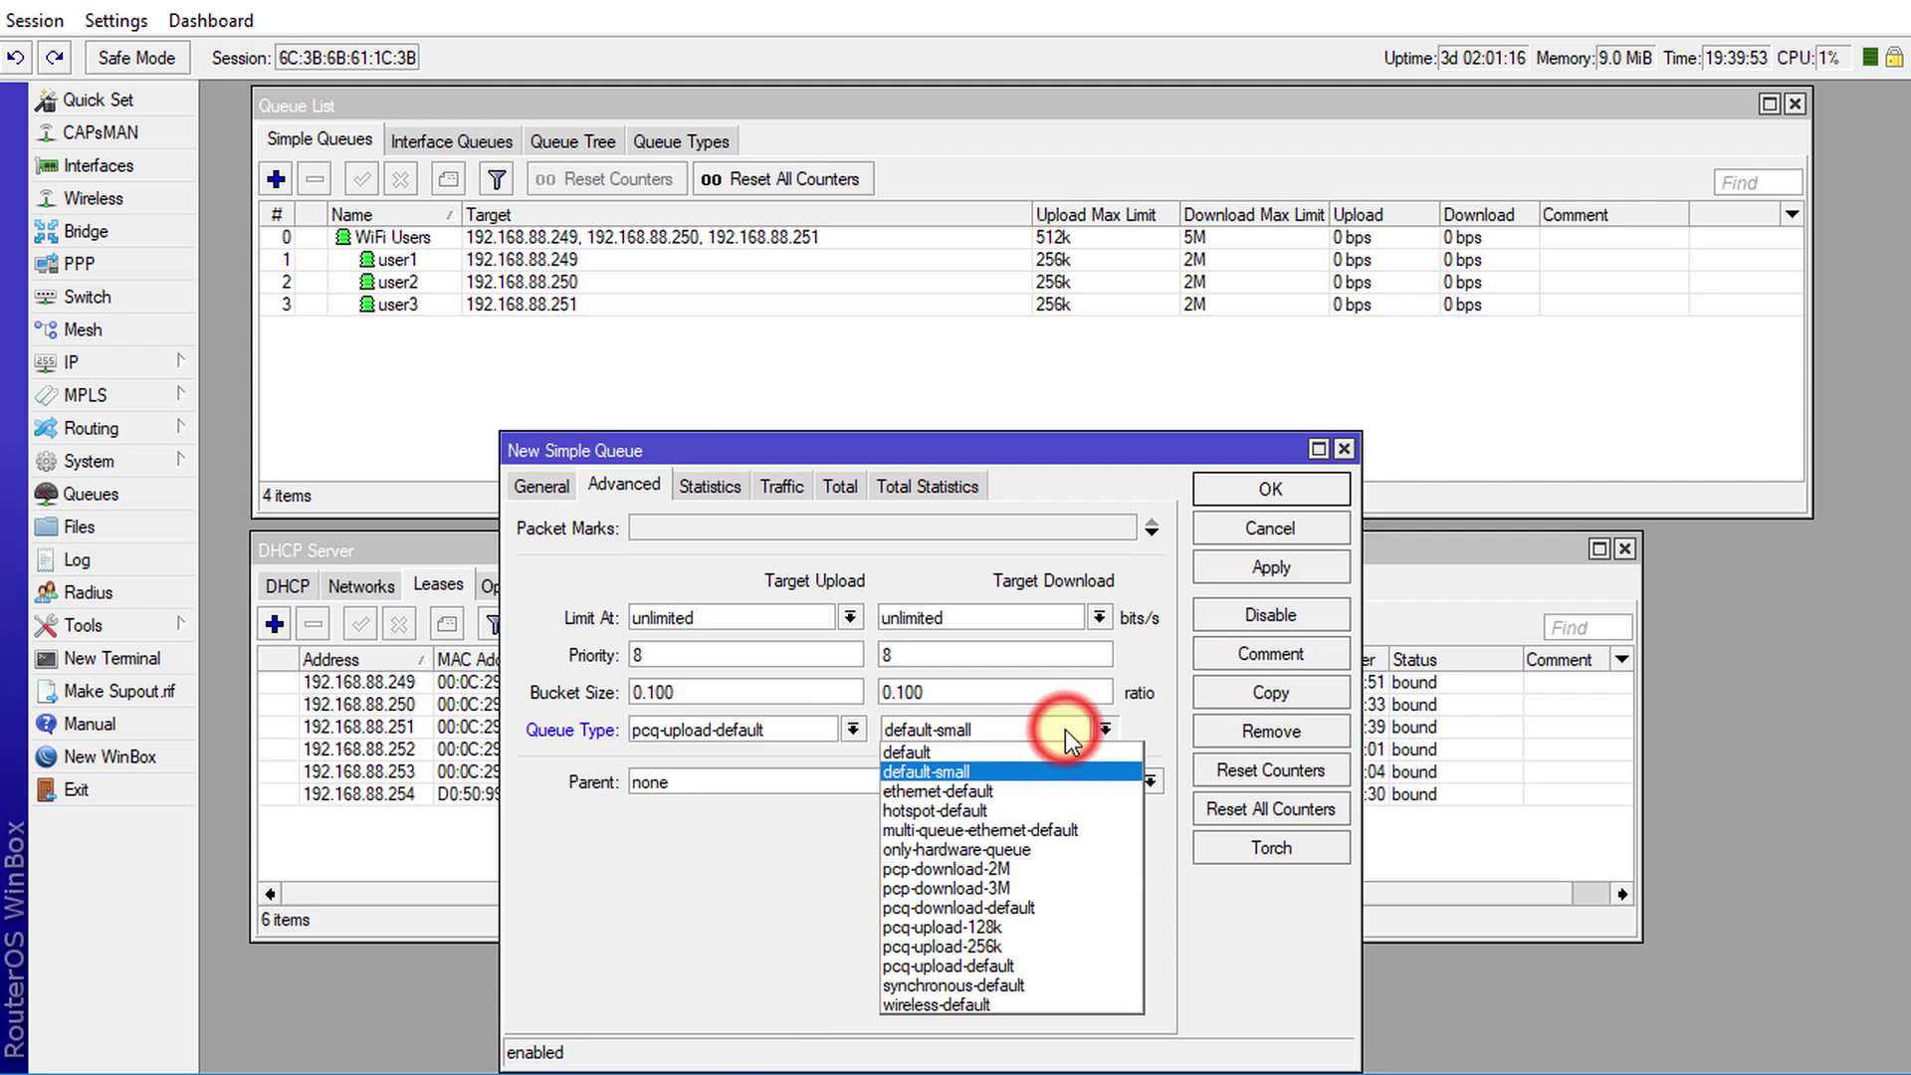
{"action": "left_click", "coordinate": [1016, 908]}
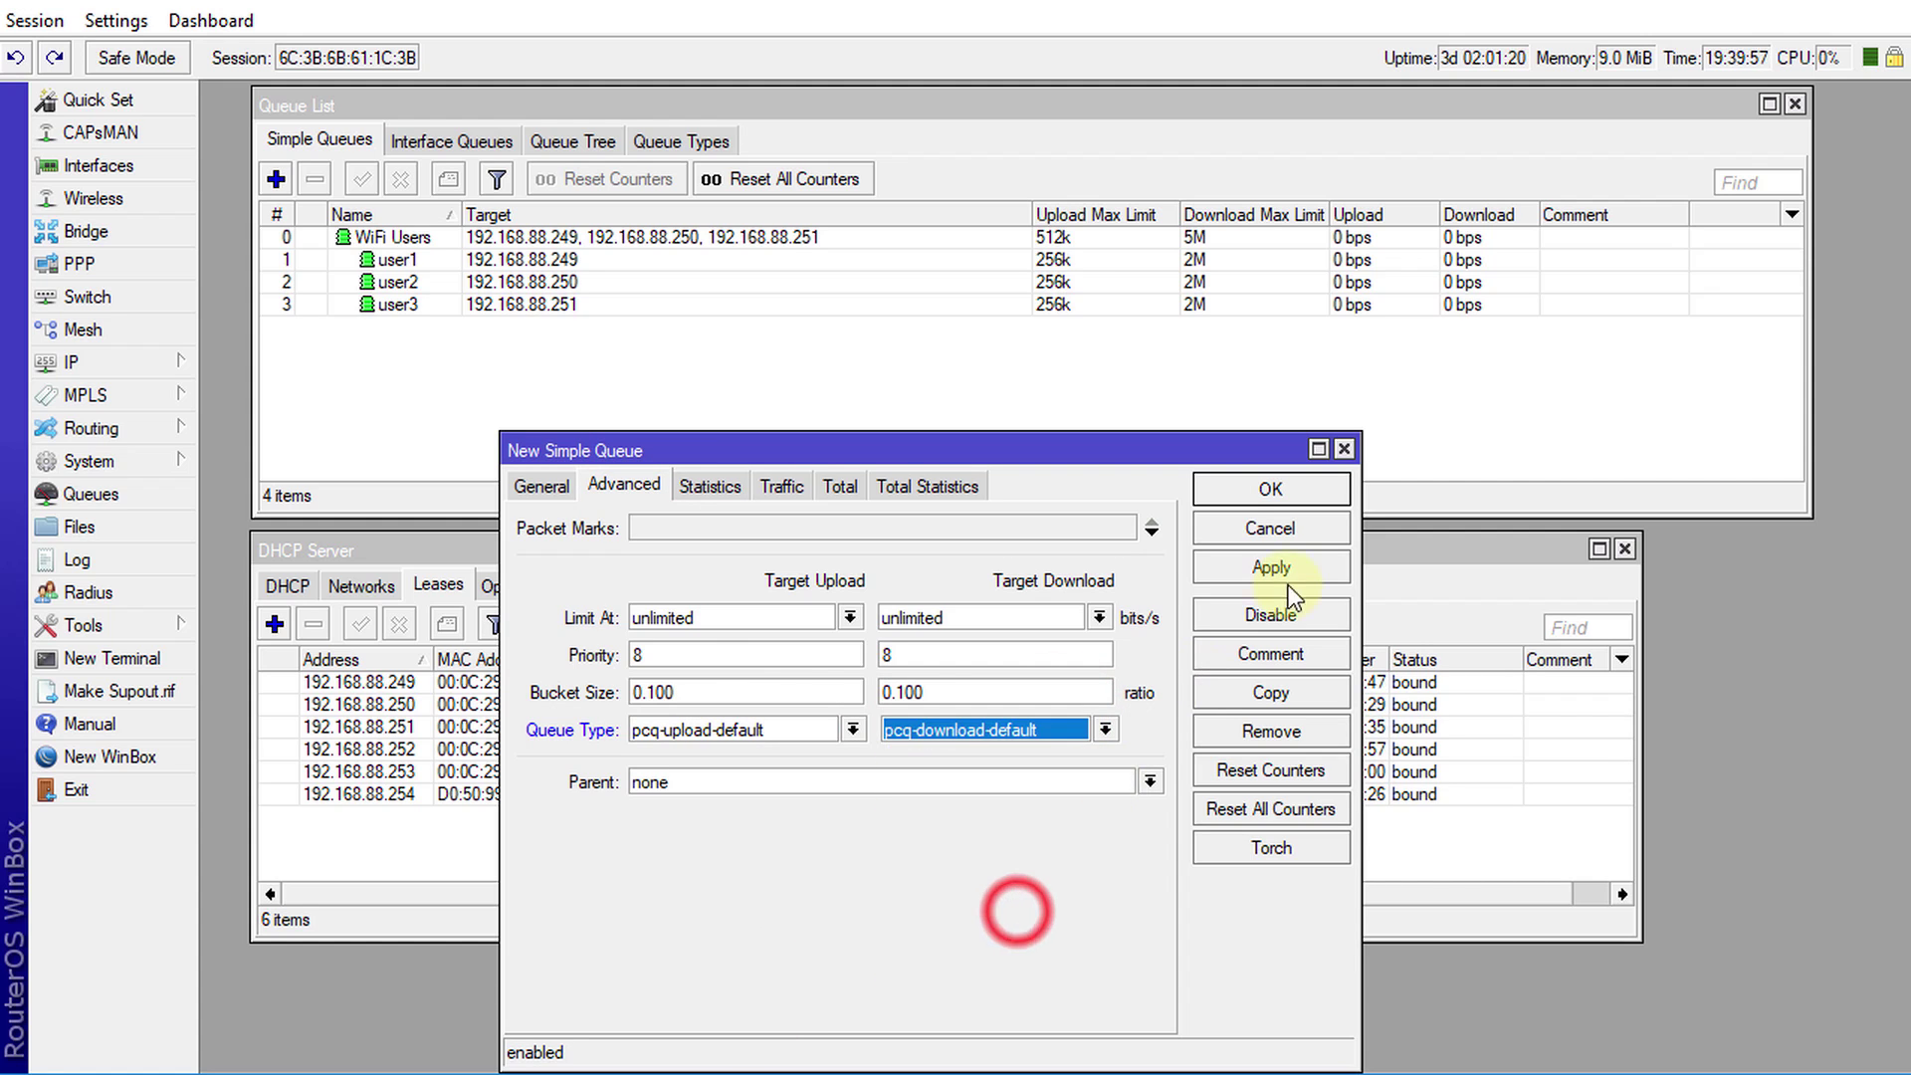
{"action": "left_click", "coordinate": [559, 488]}
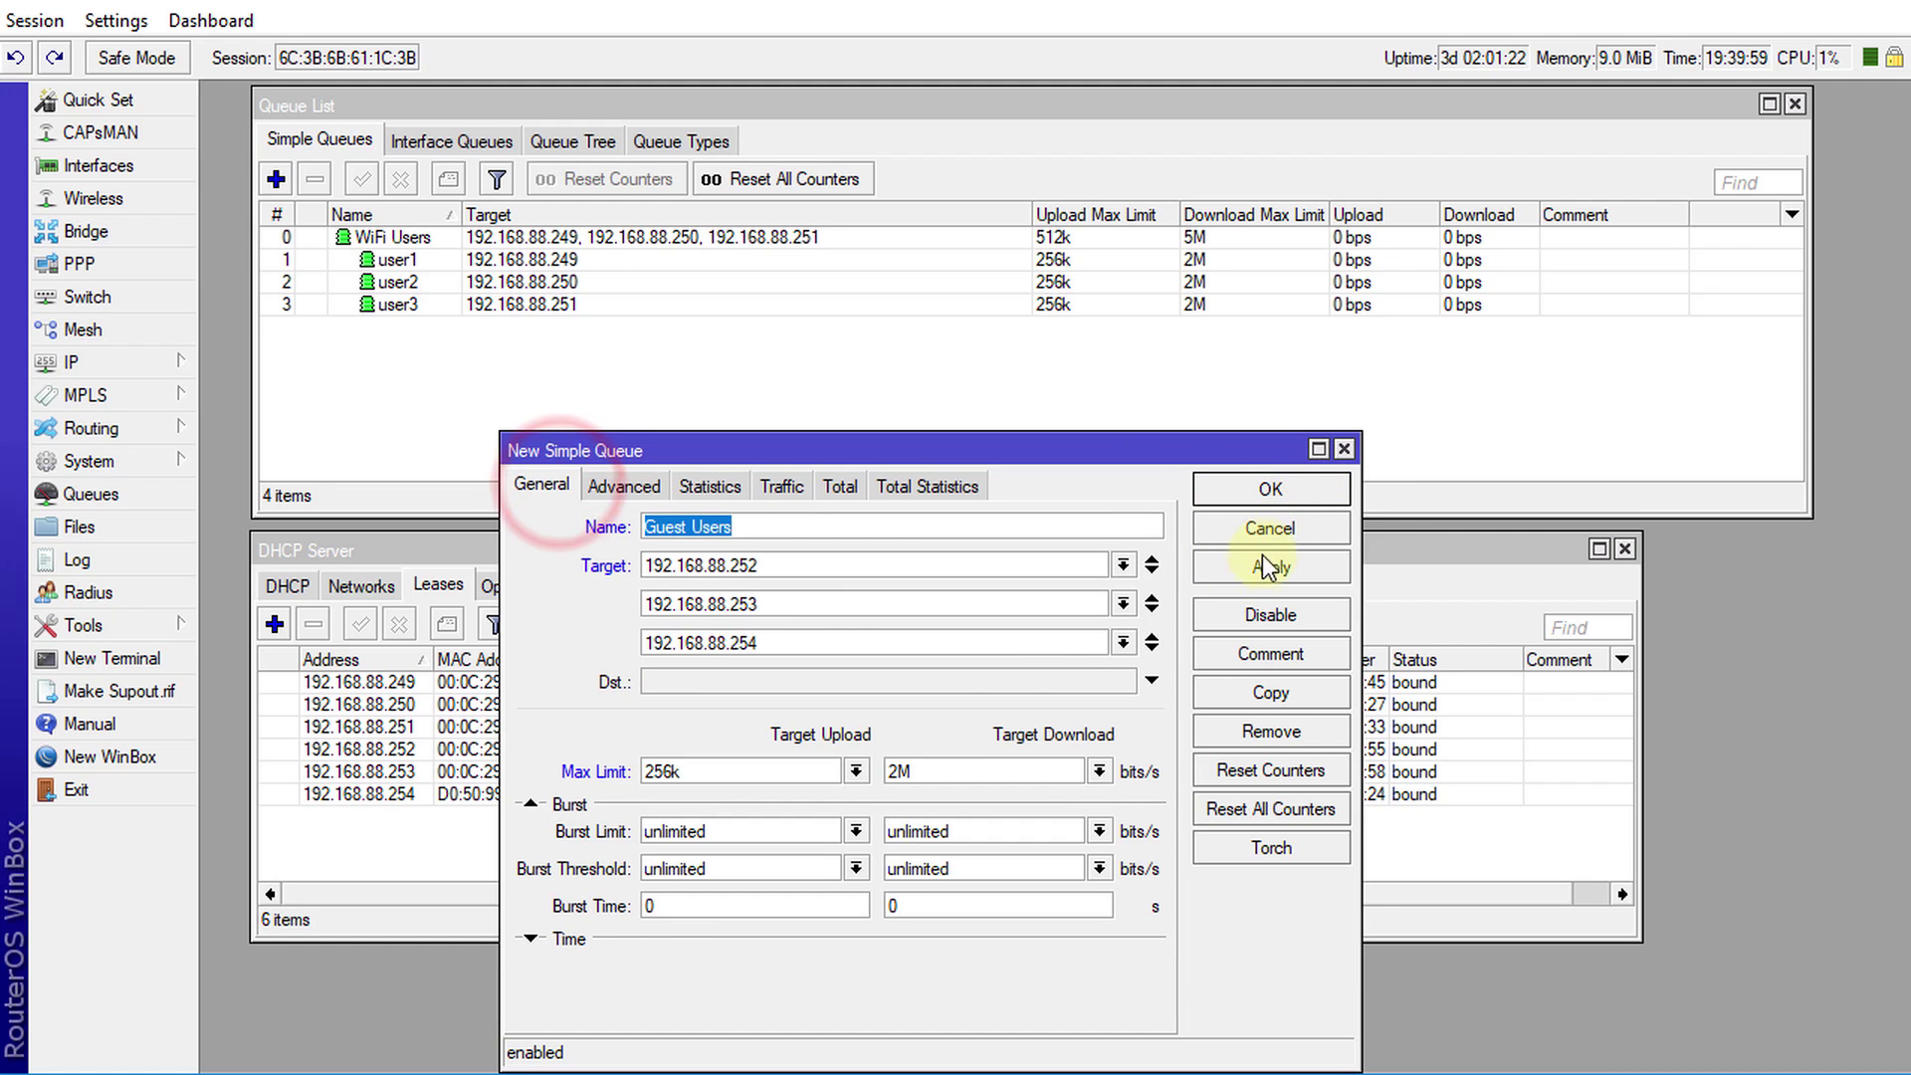
{"action": "left_click", "coordinate": [1246, 492]}
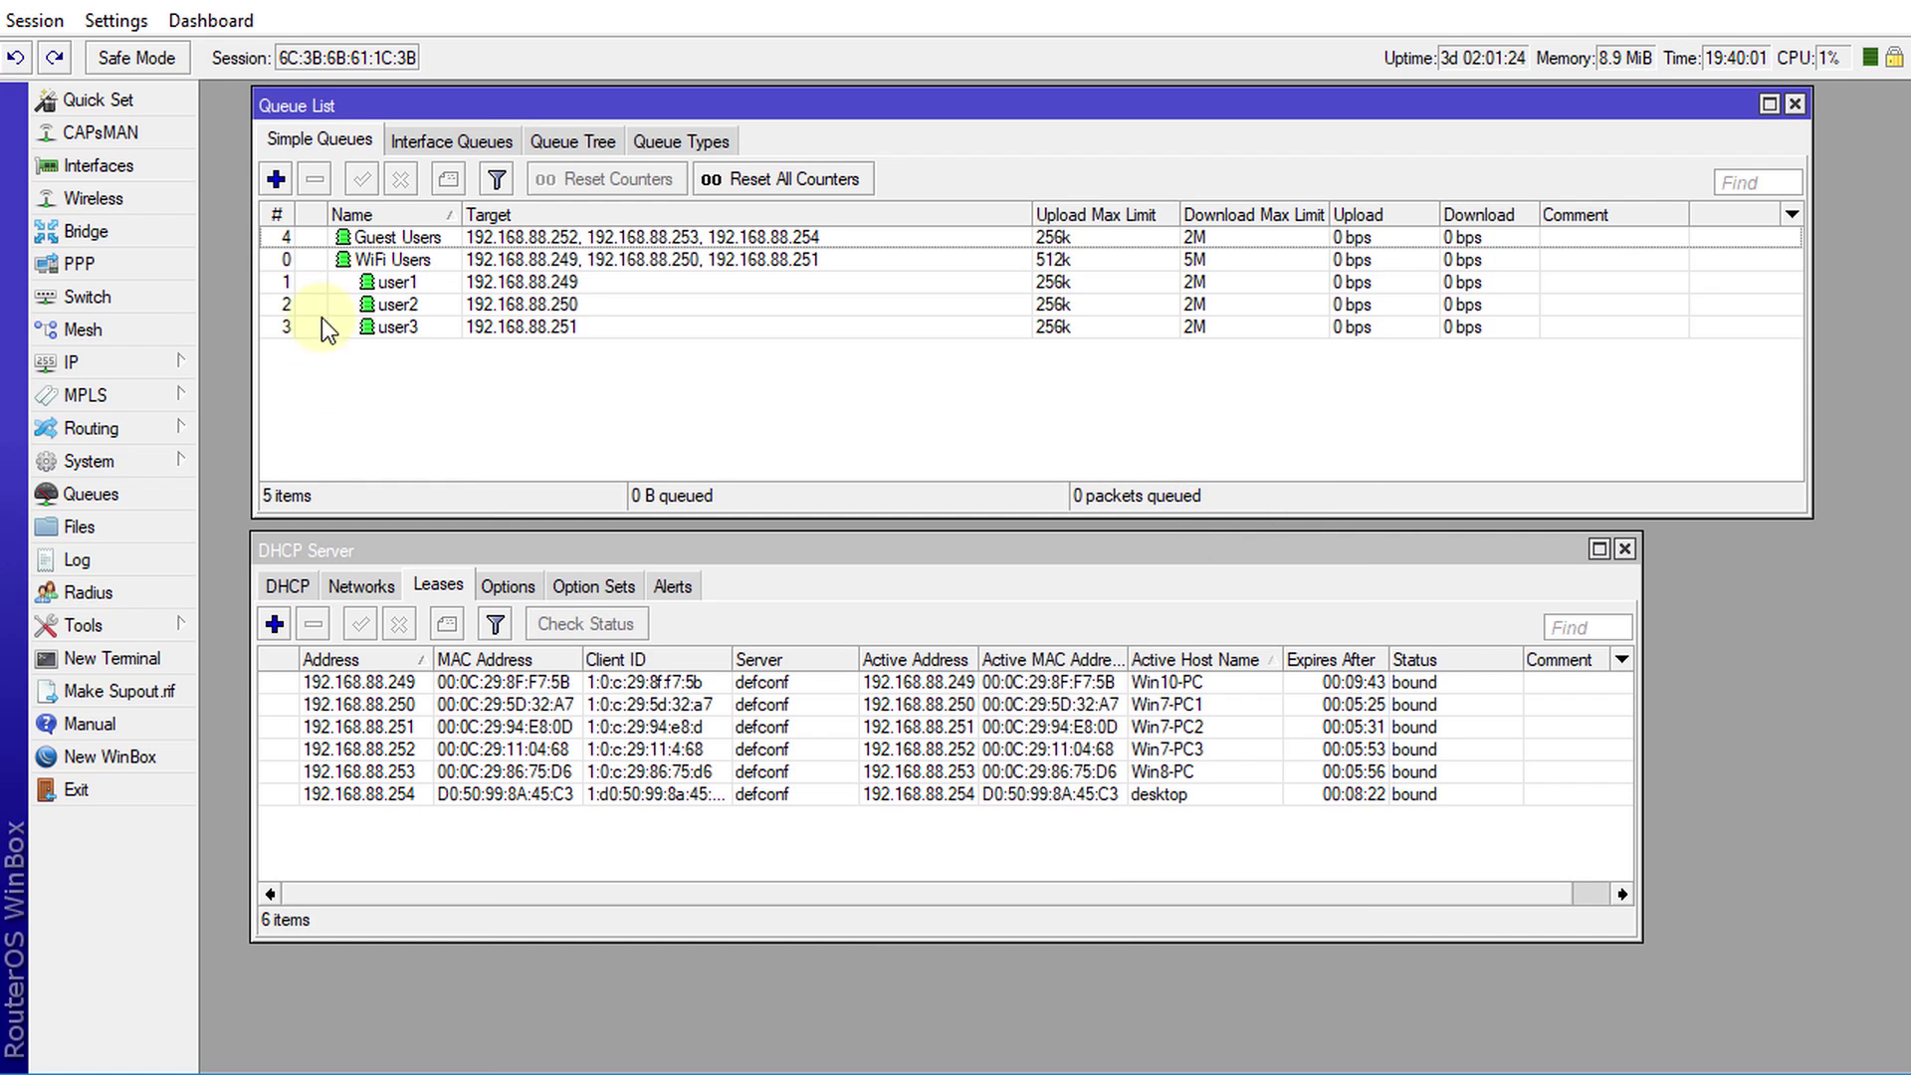
Create another simple queue and name it guest user1.
{"action": "left_click", "coordinate": [406, 239]}
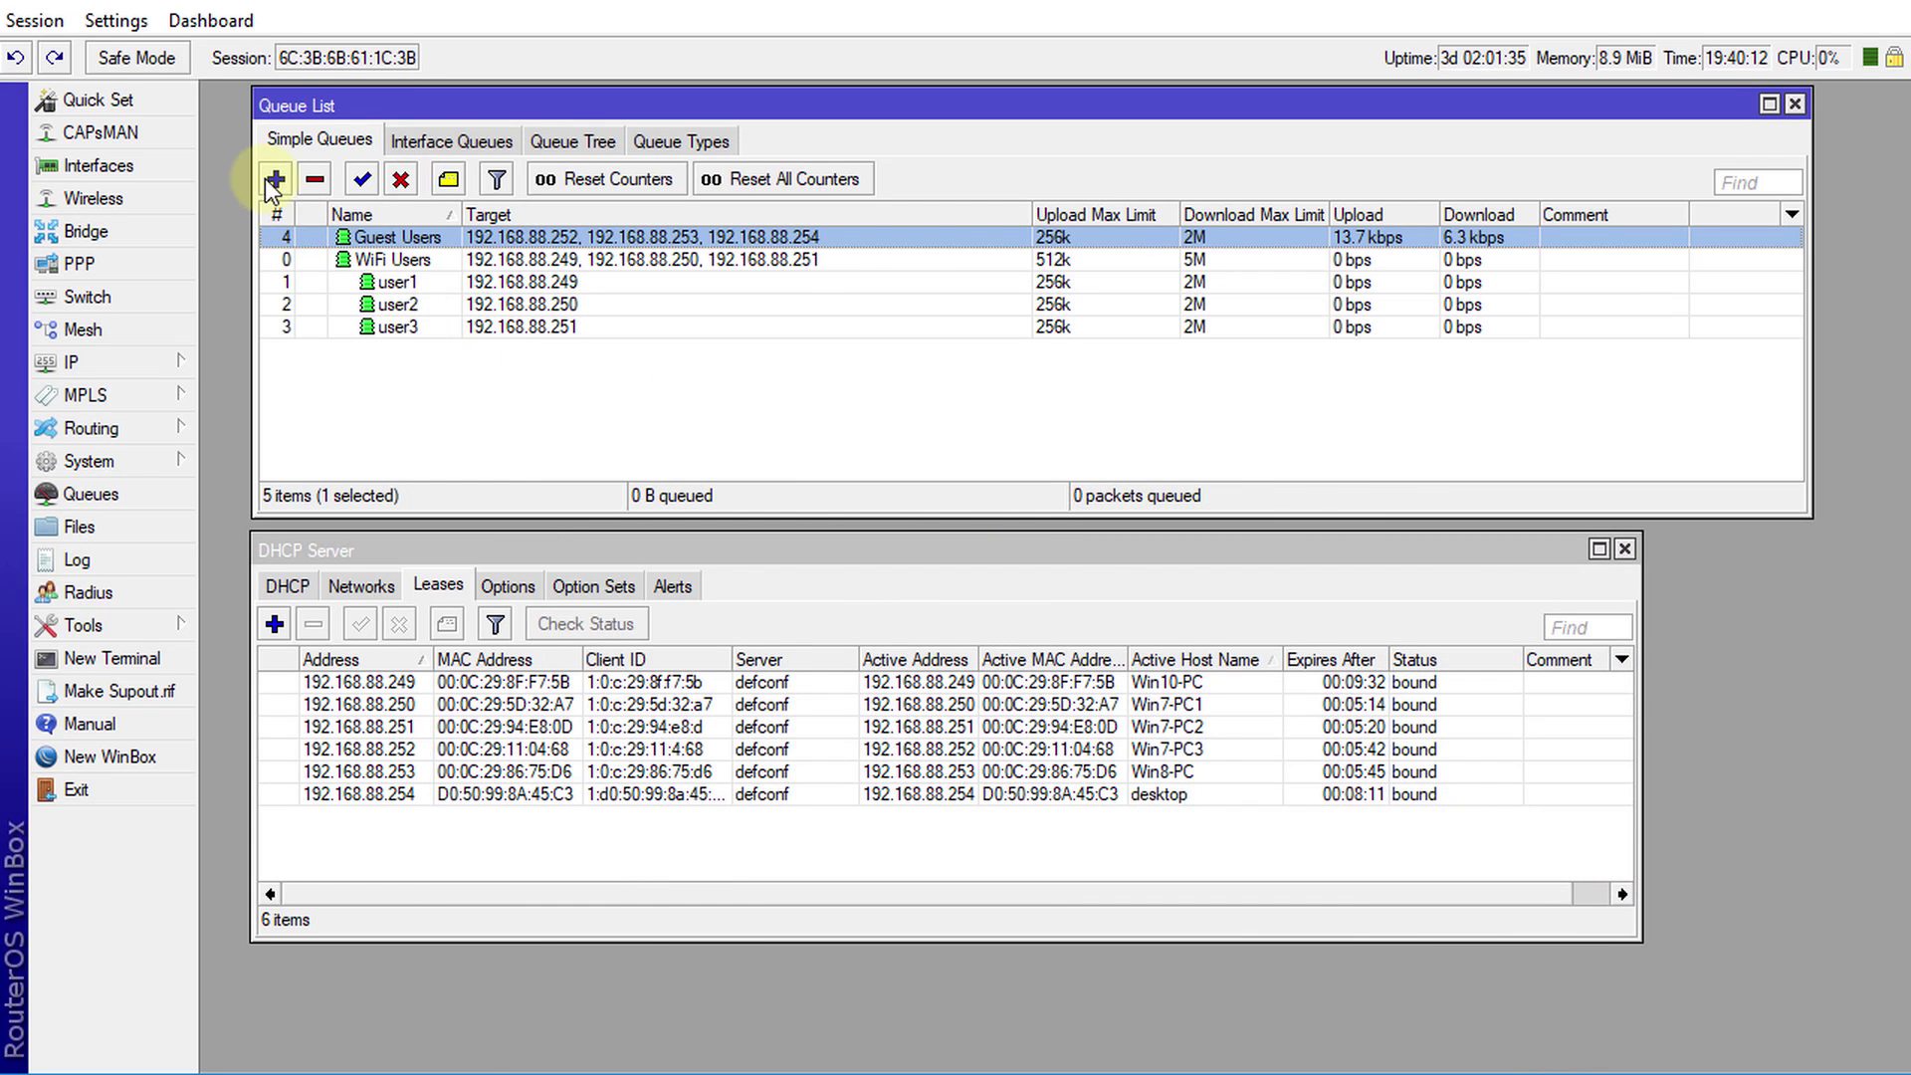
{"action": "left_click", "coordinate": [267, 179]}
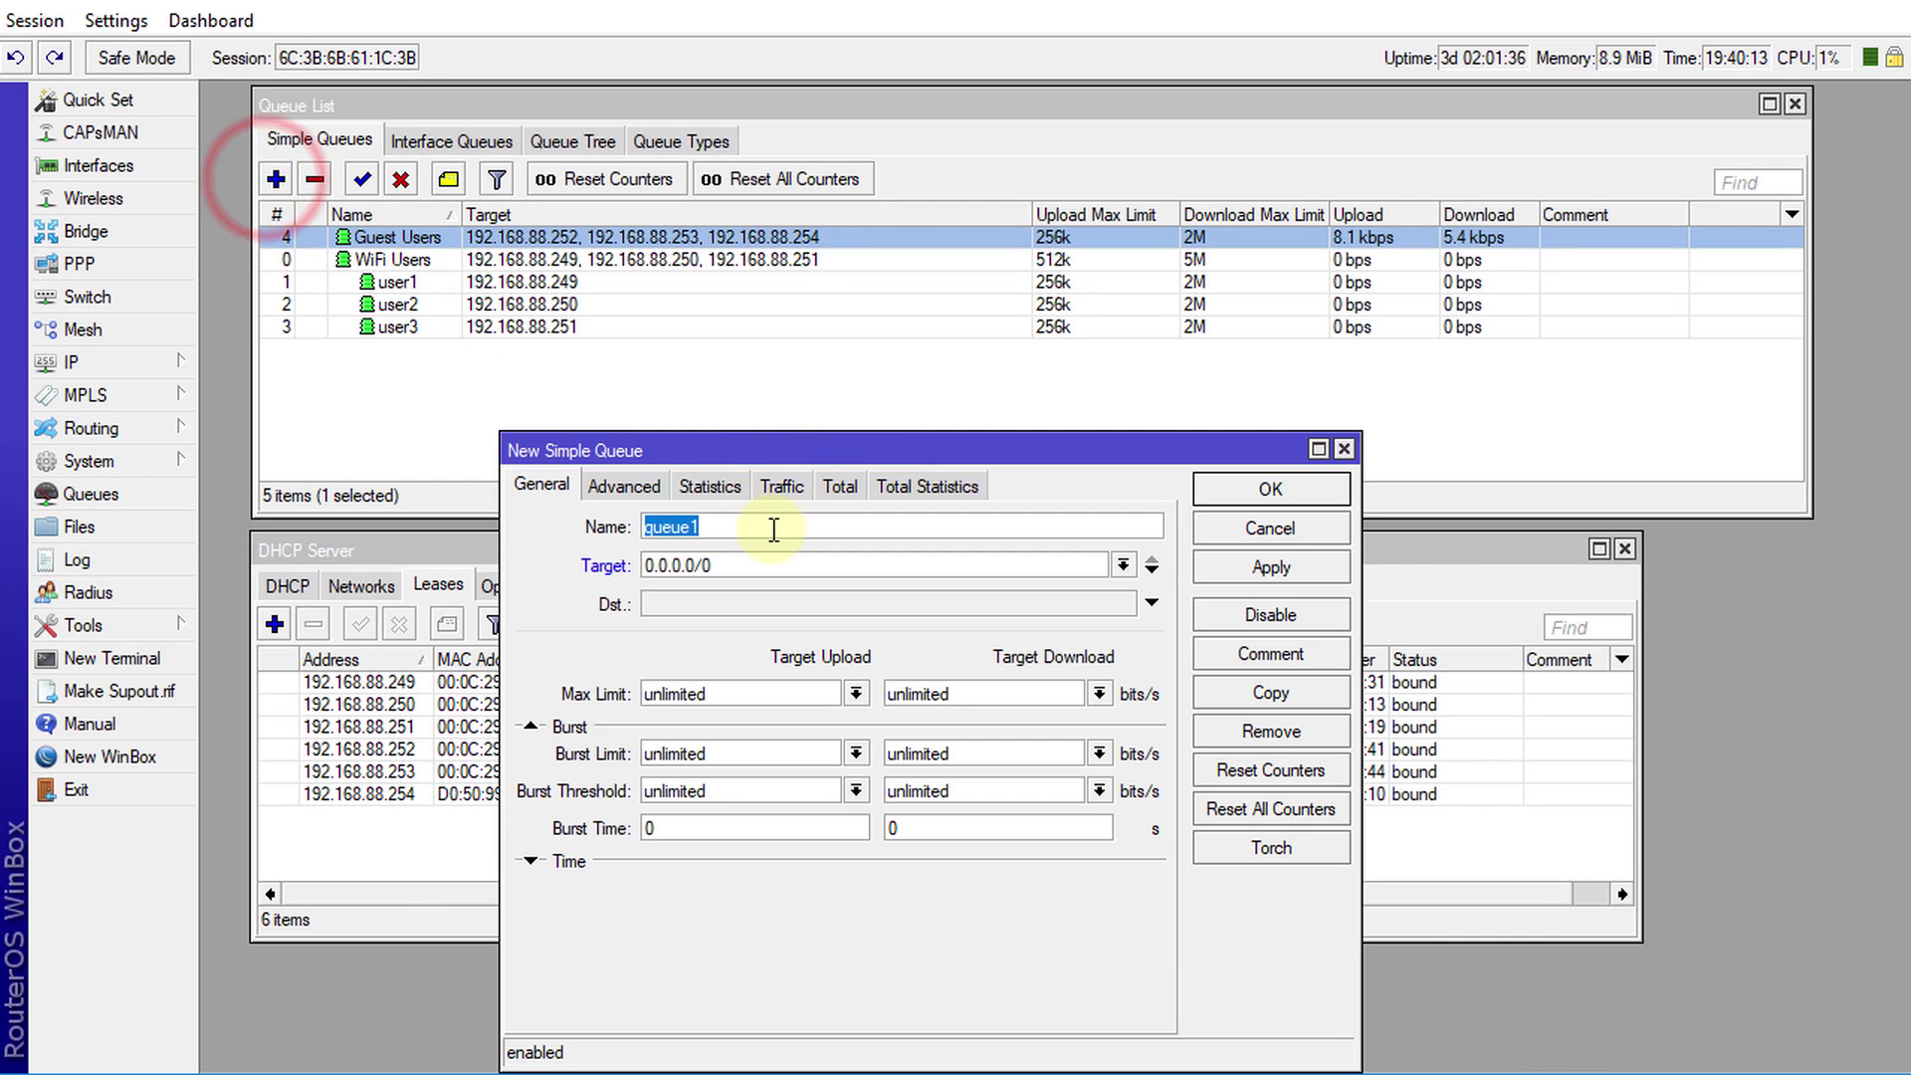
{"action": "type", "text": "u"}
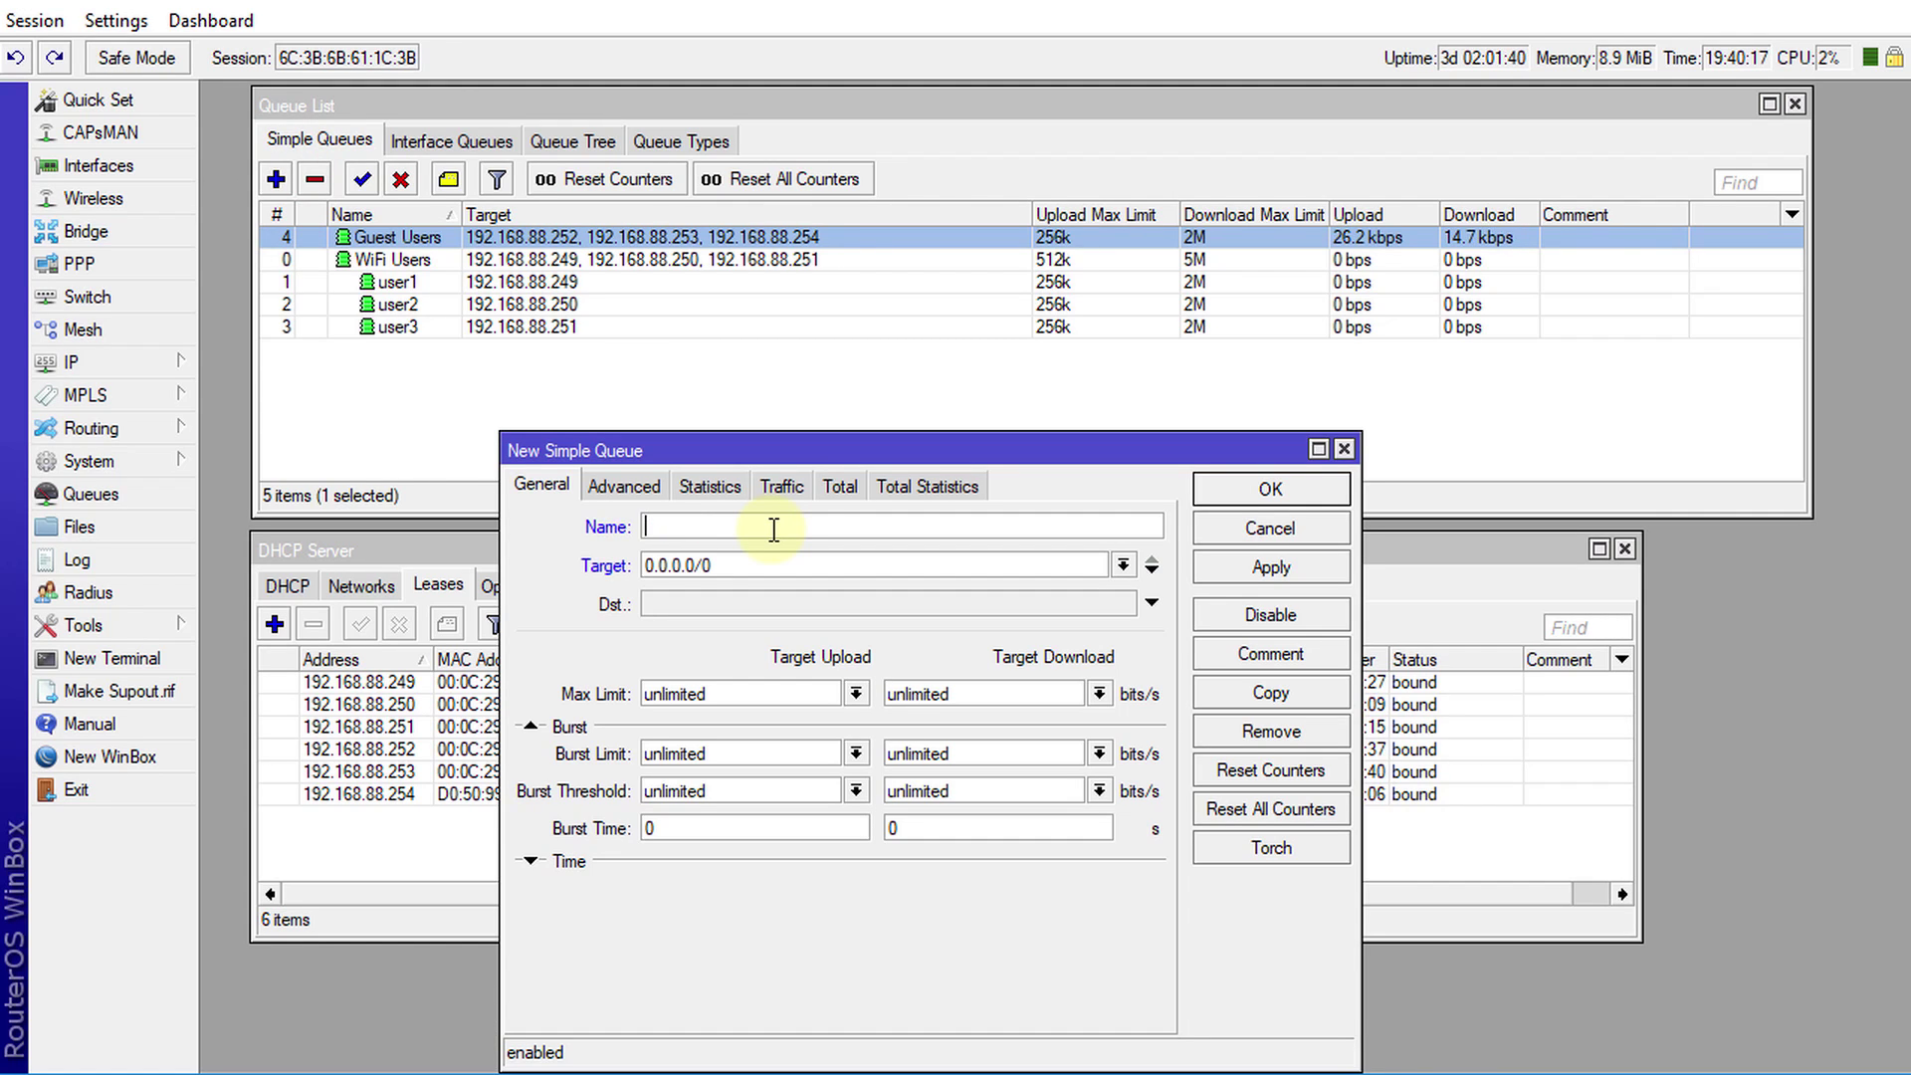
{"action": "type", "text": "guest"}
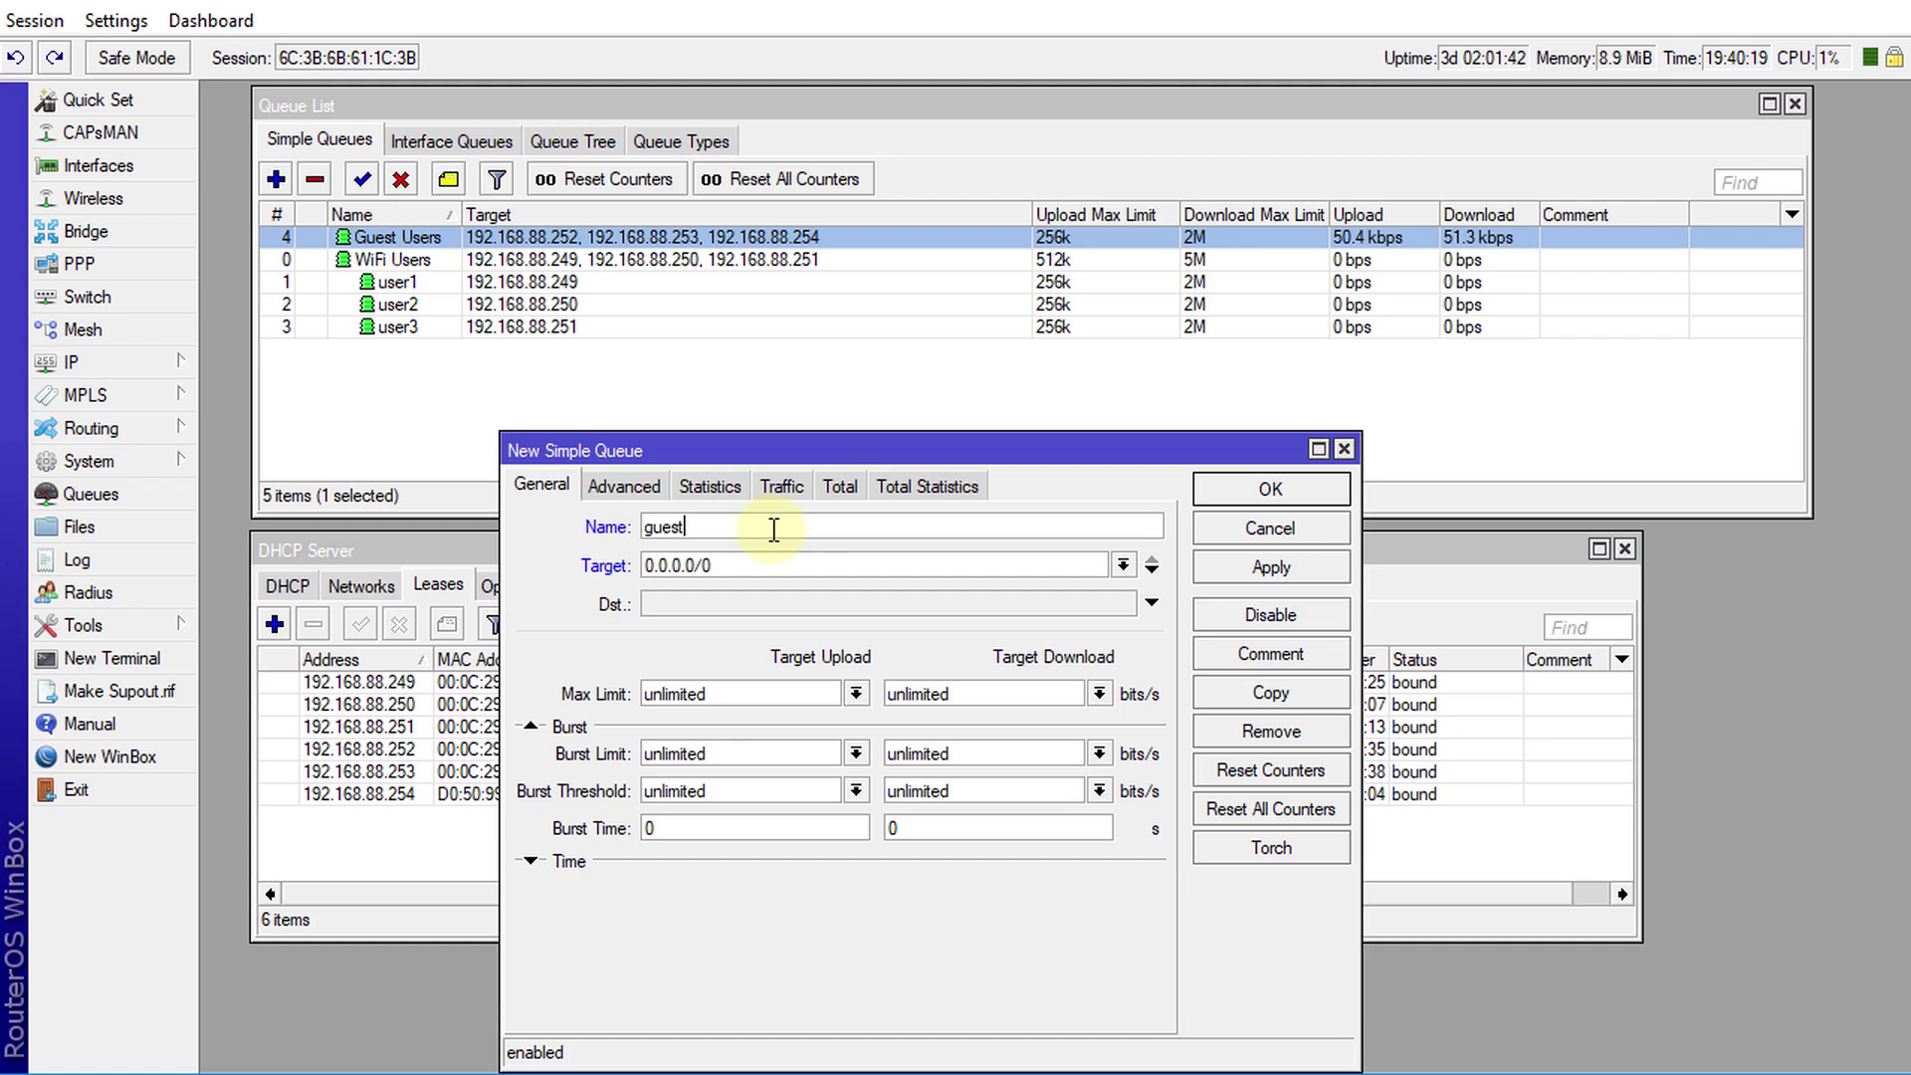
{"action": "type", "text": " user1"}
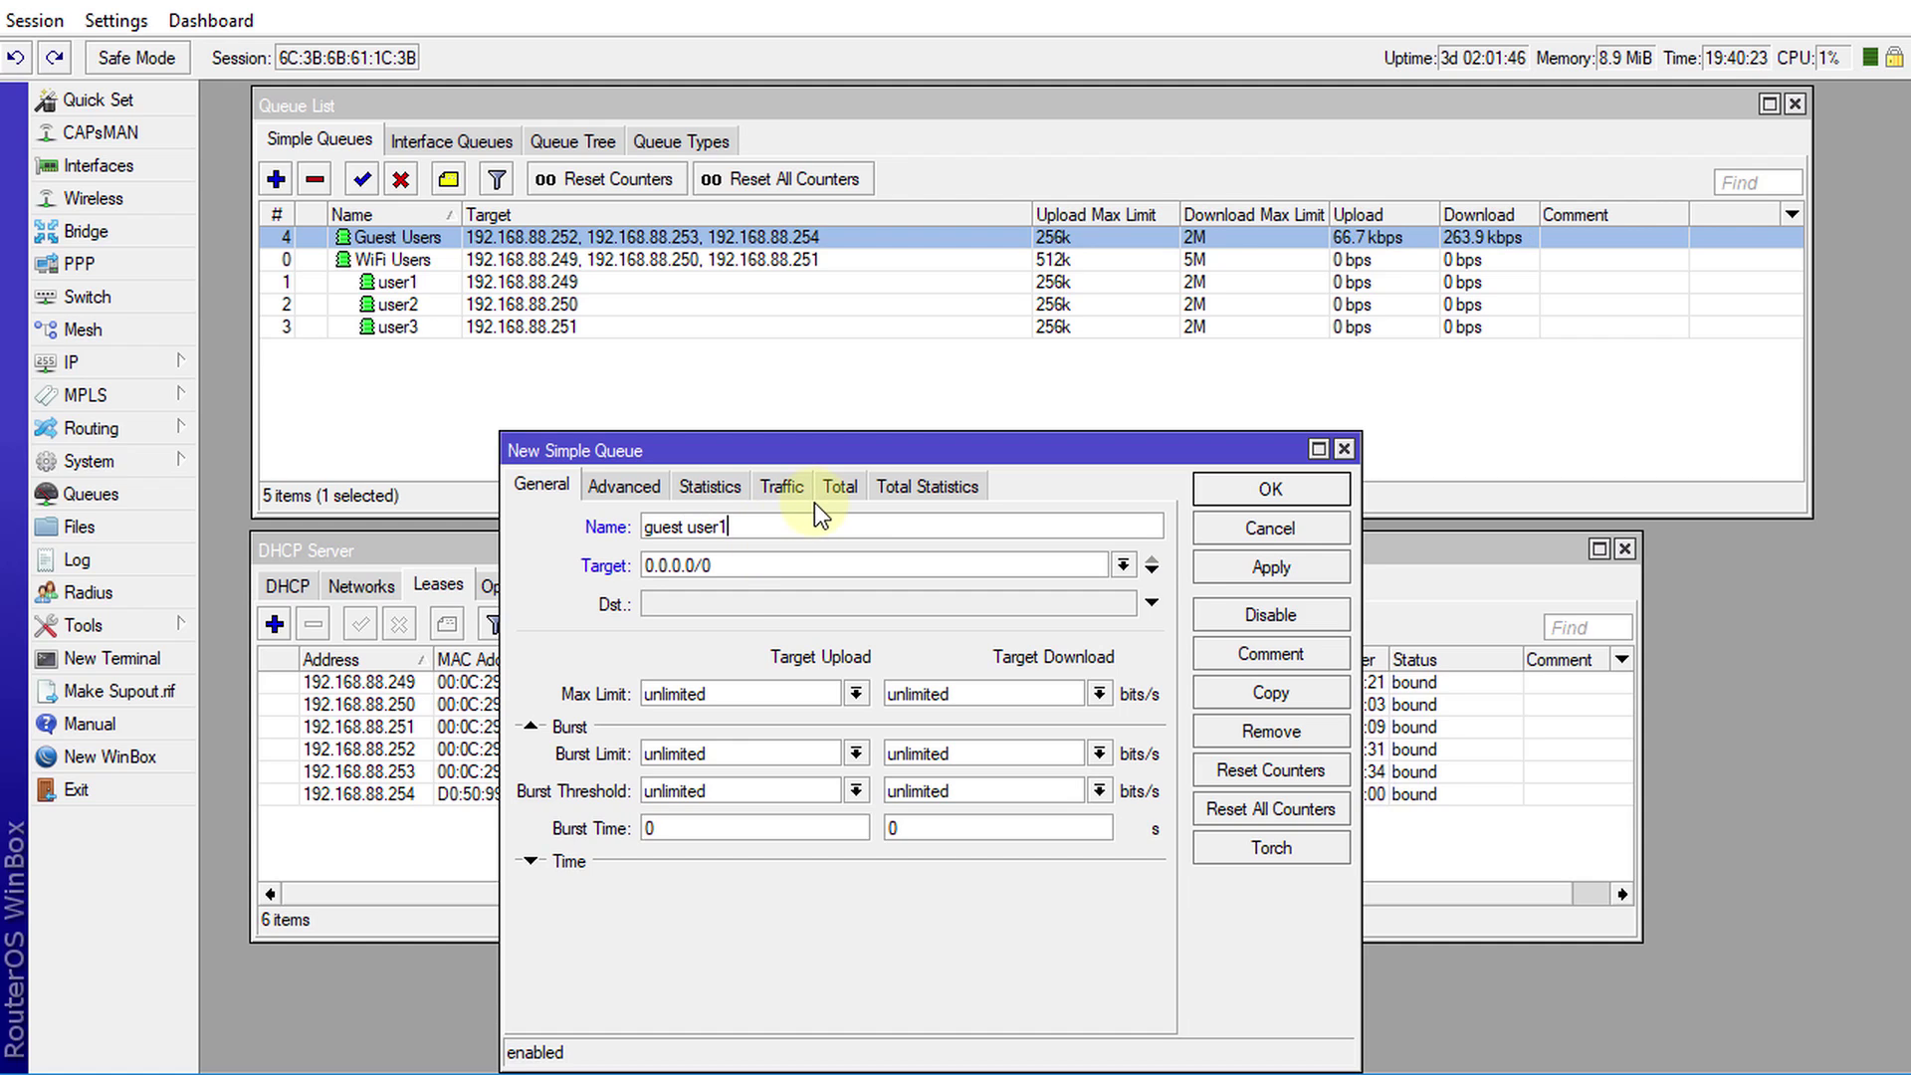
Set the target of the guest user1 queue to 192.168.88.252.
{"action": "double_click", "coordinate": [747, 566]}
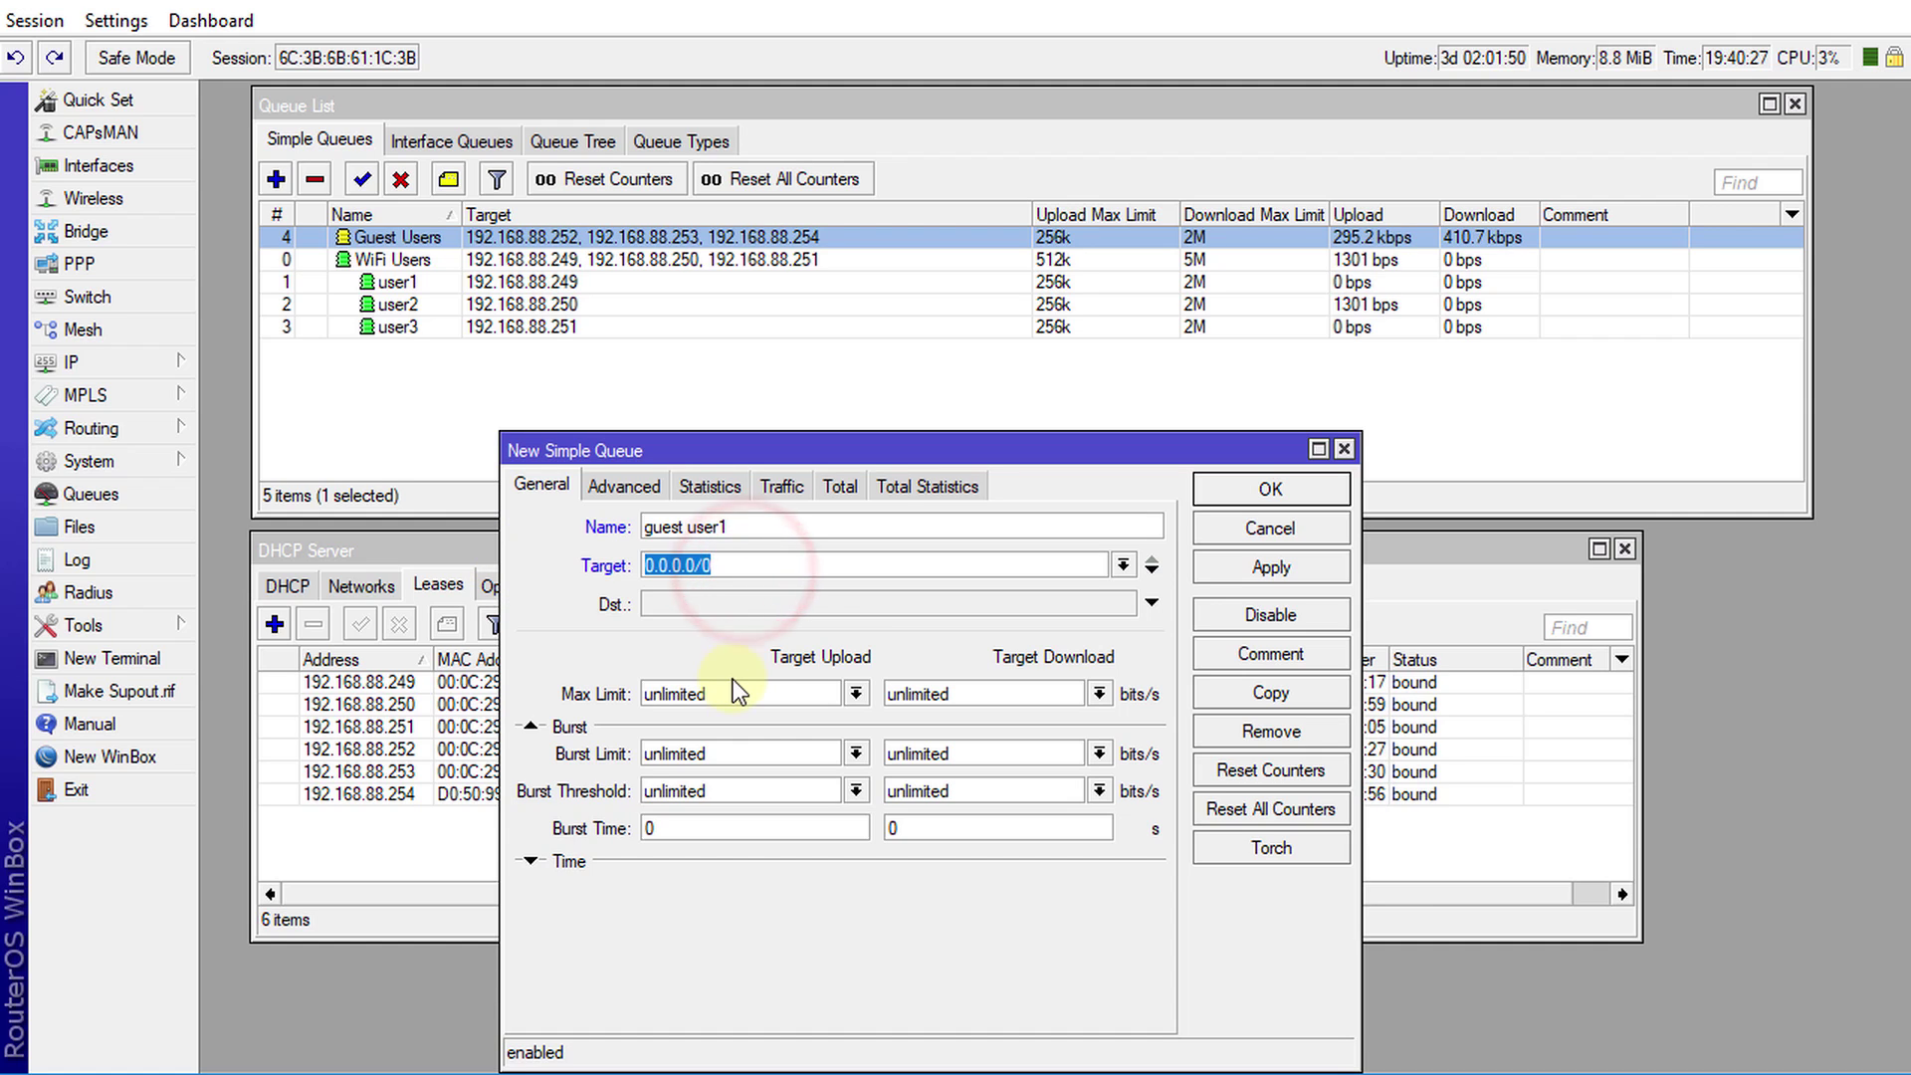
{"action": "left_click_drag", "start_coordinate": [876, 450], "coordinate": [1004, 419]}
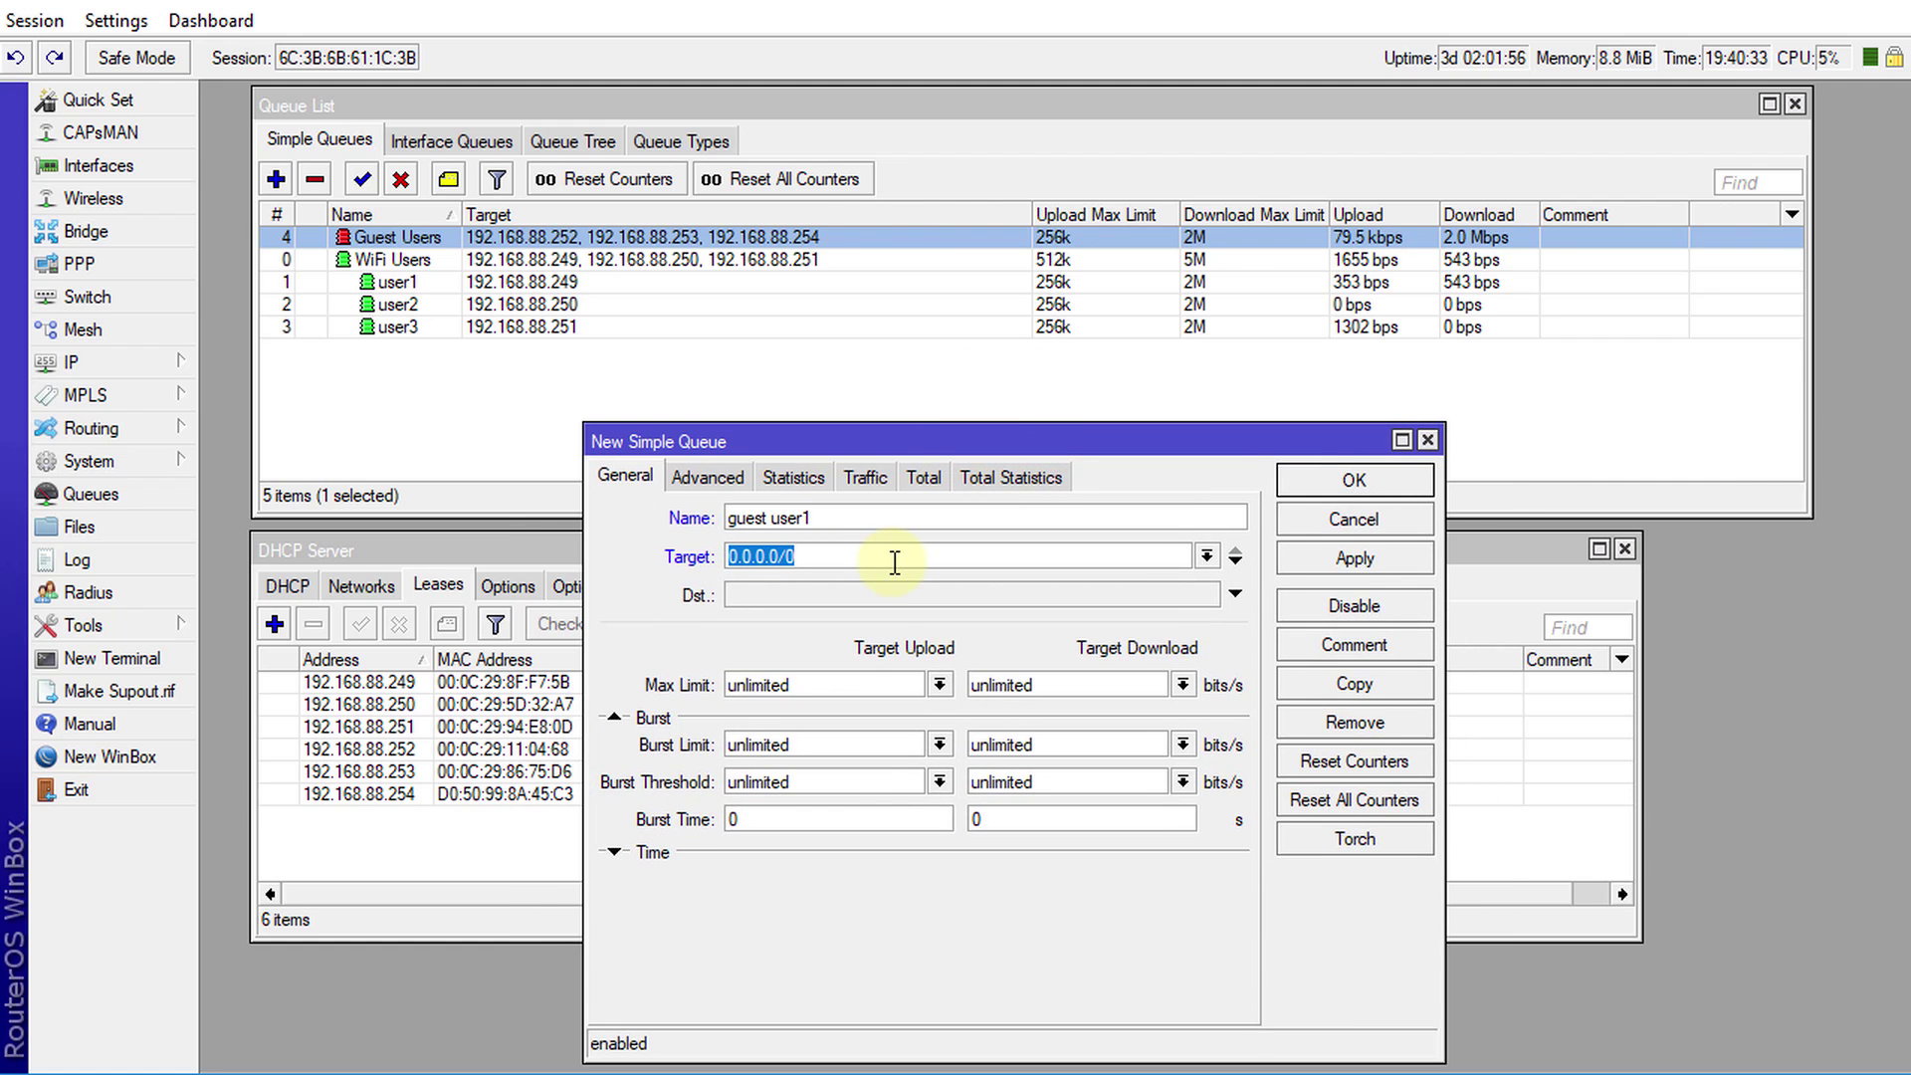
{"action": "type", "text": "192.168"}
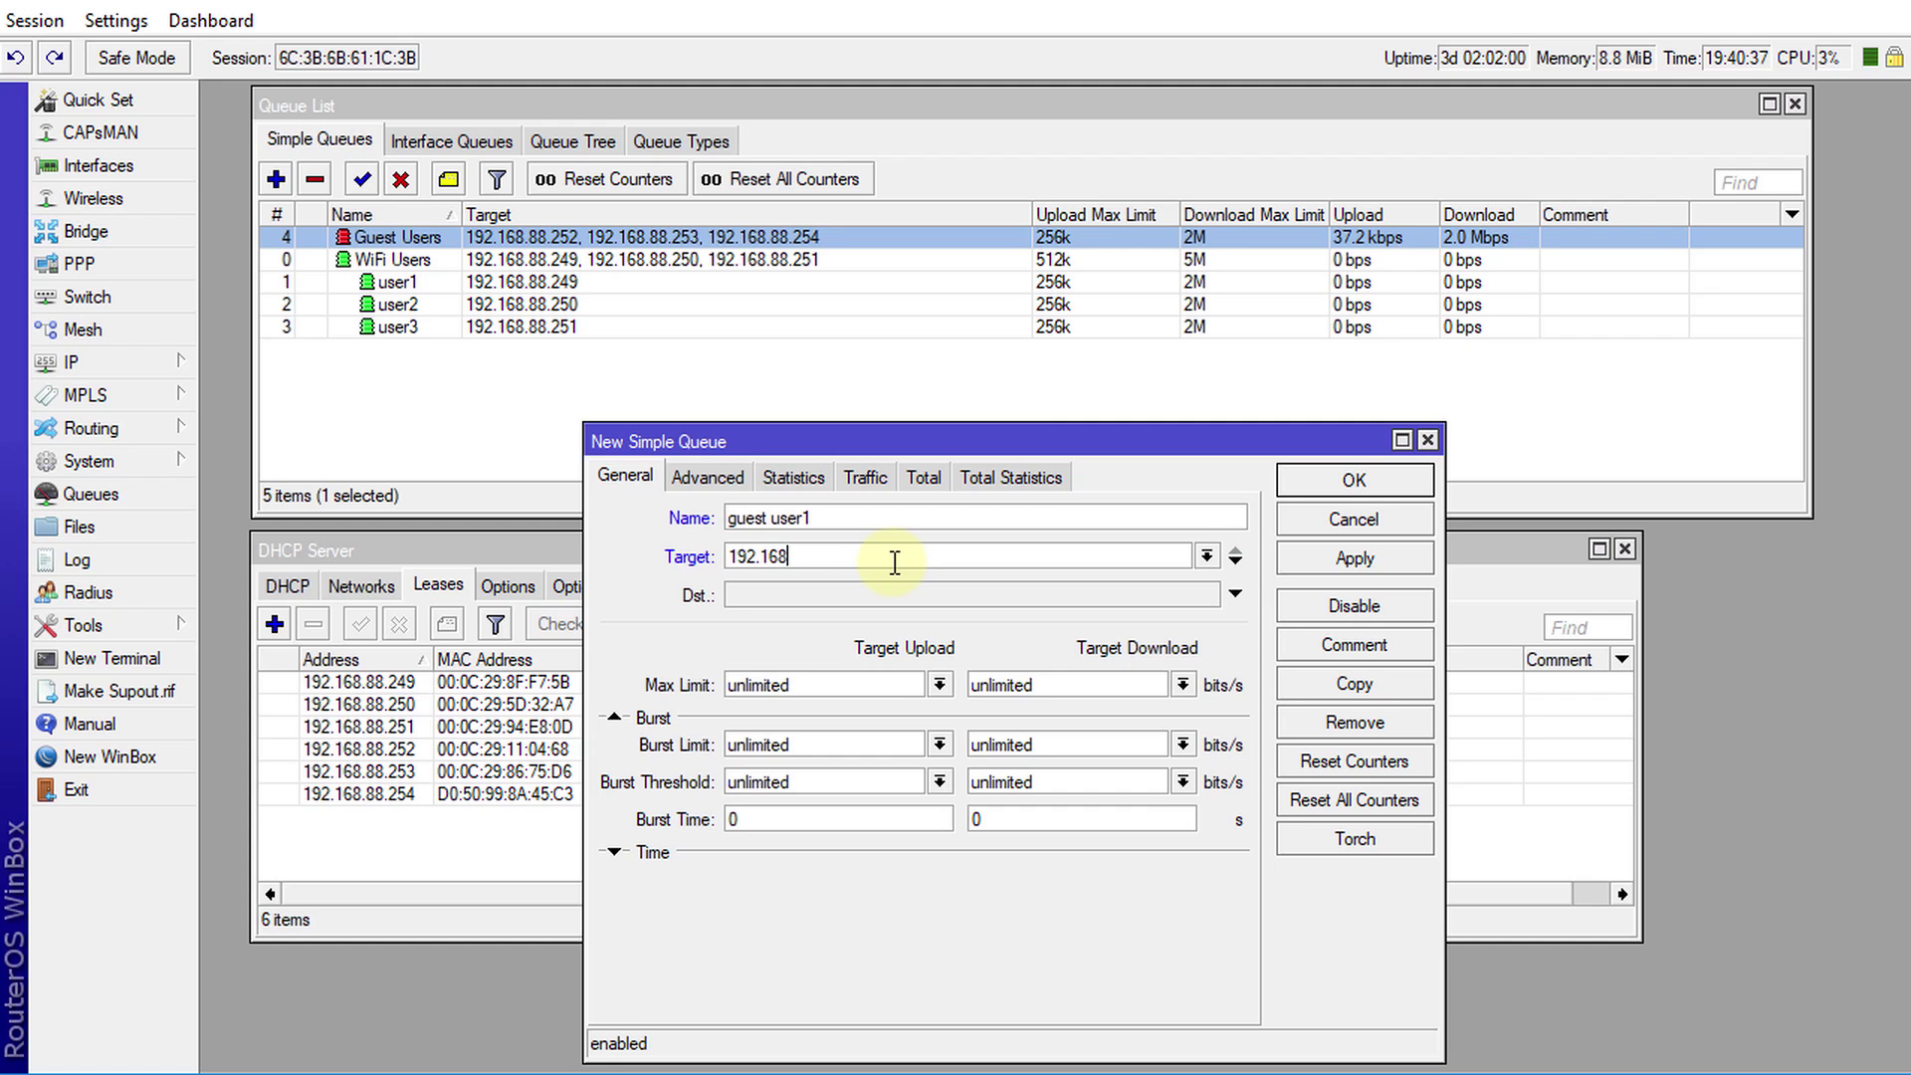
{"action": "type", "text": ".88"}
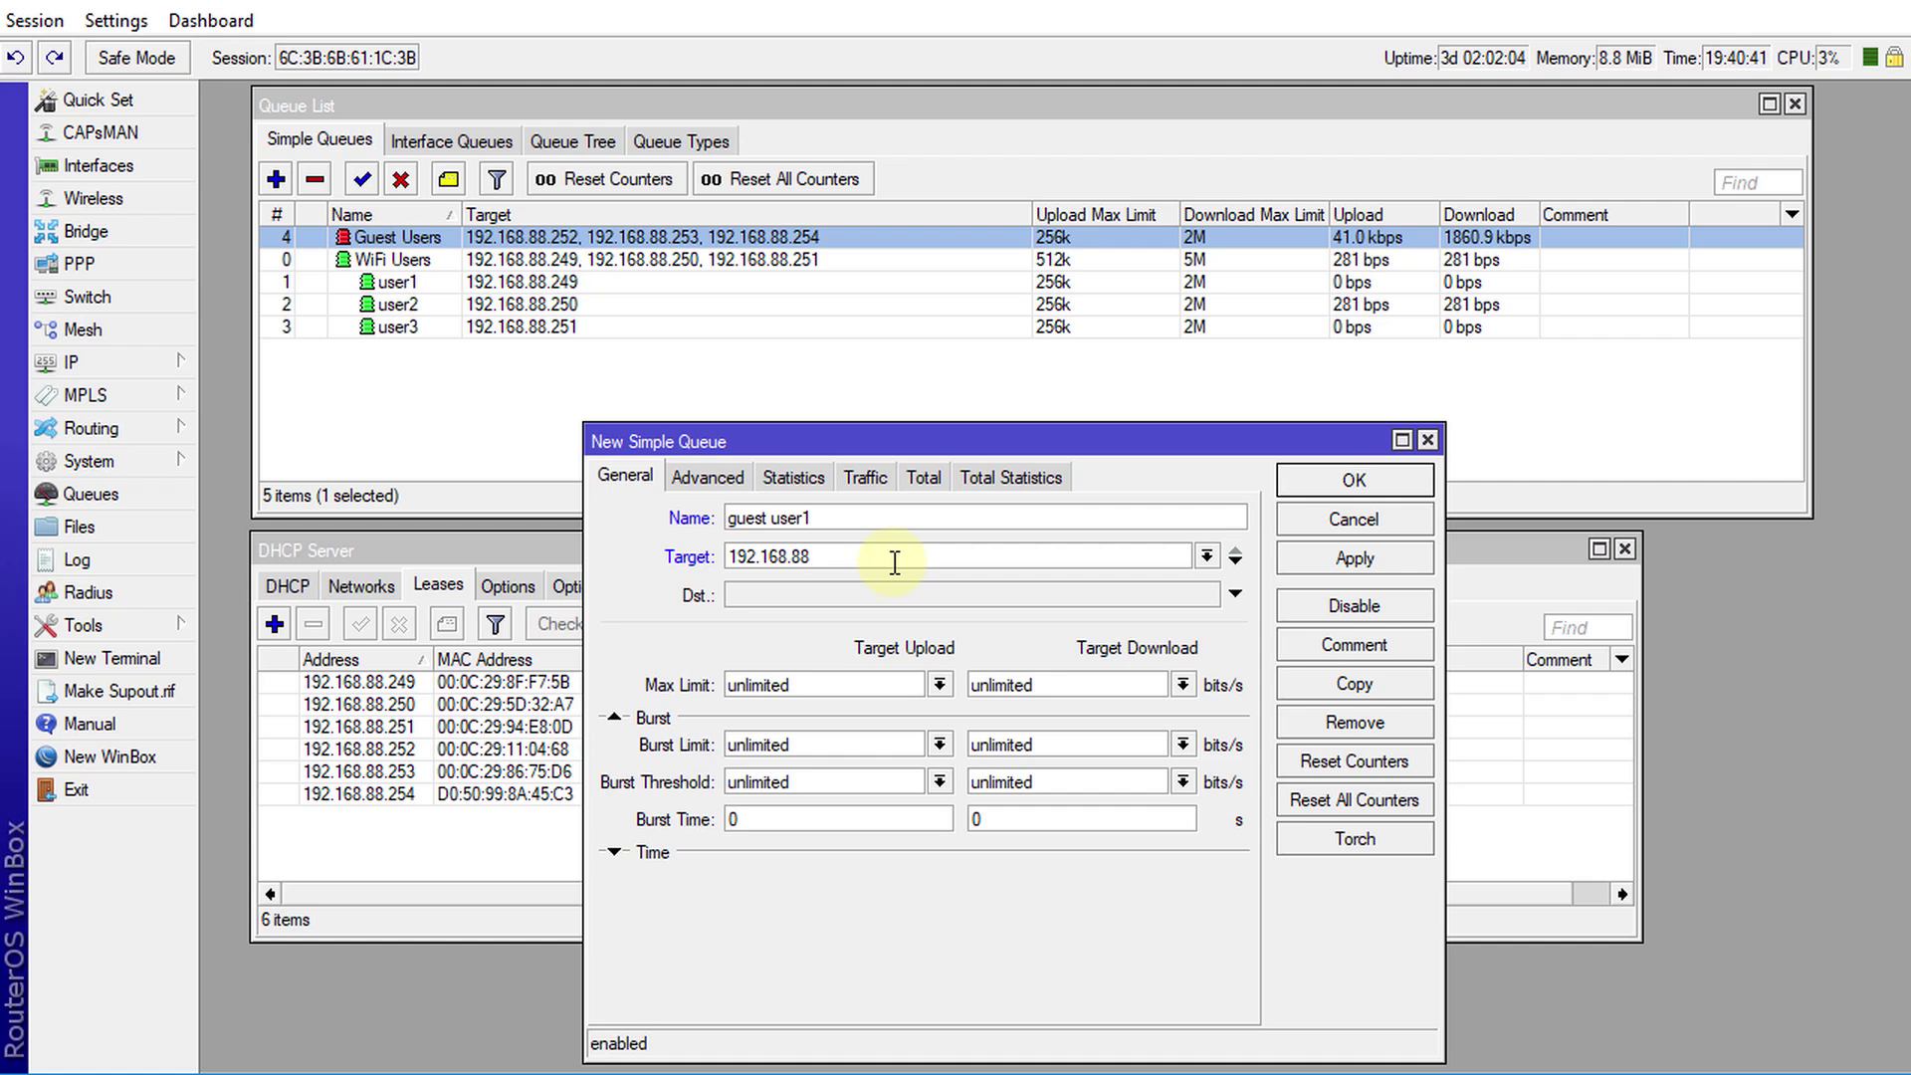
{"action": "type", "text": ".252"}
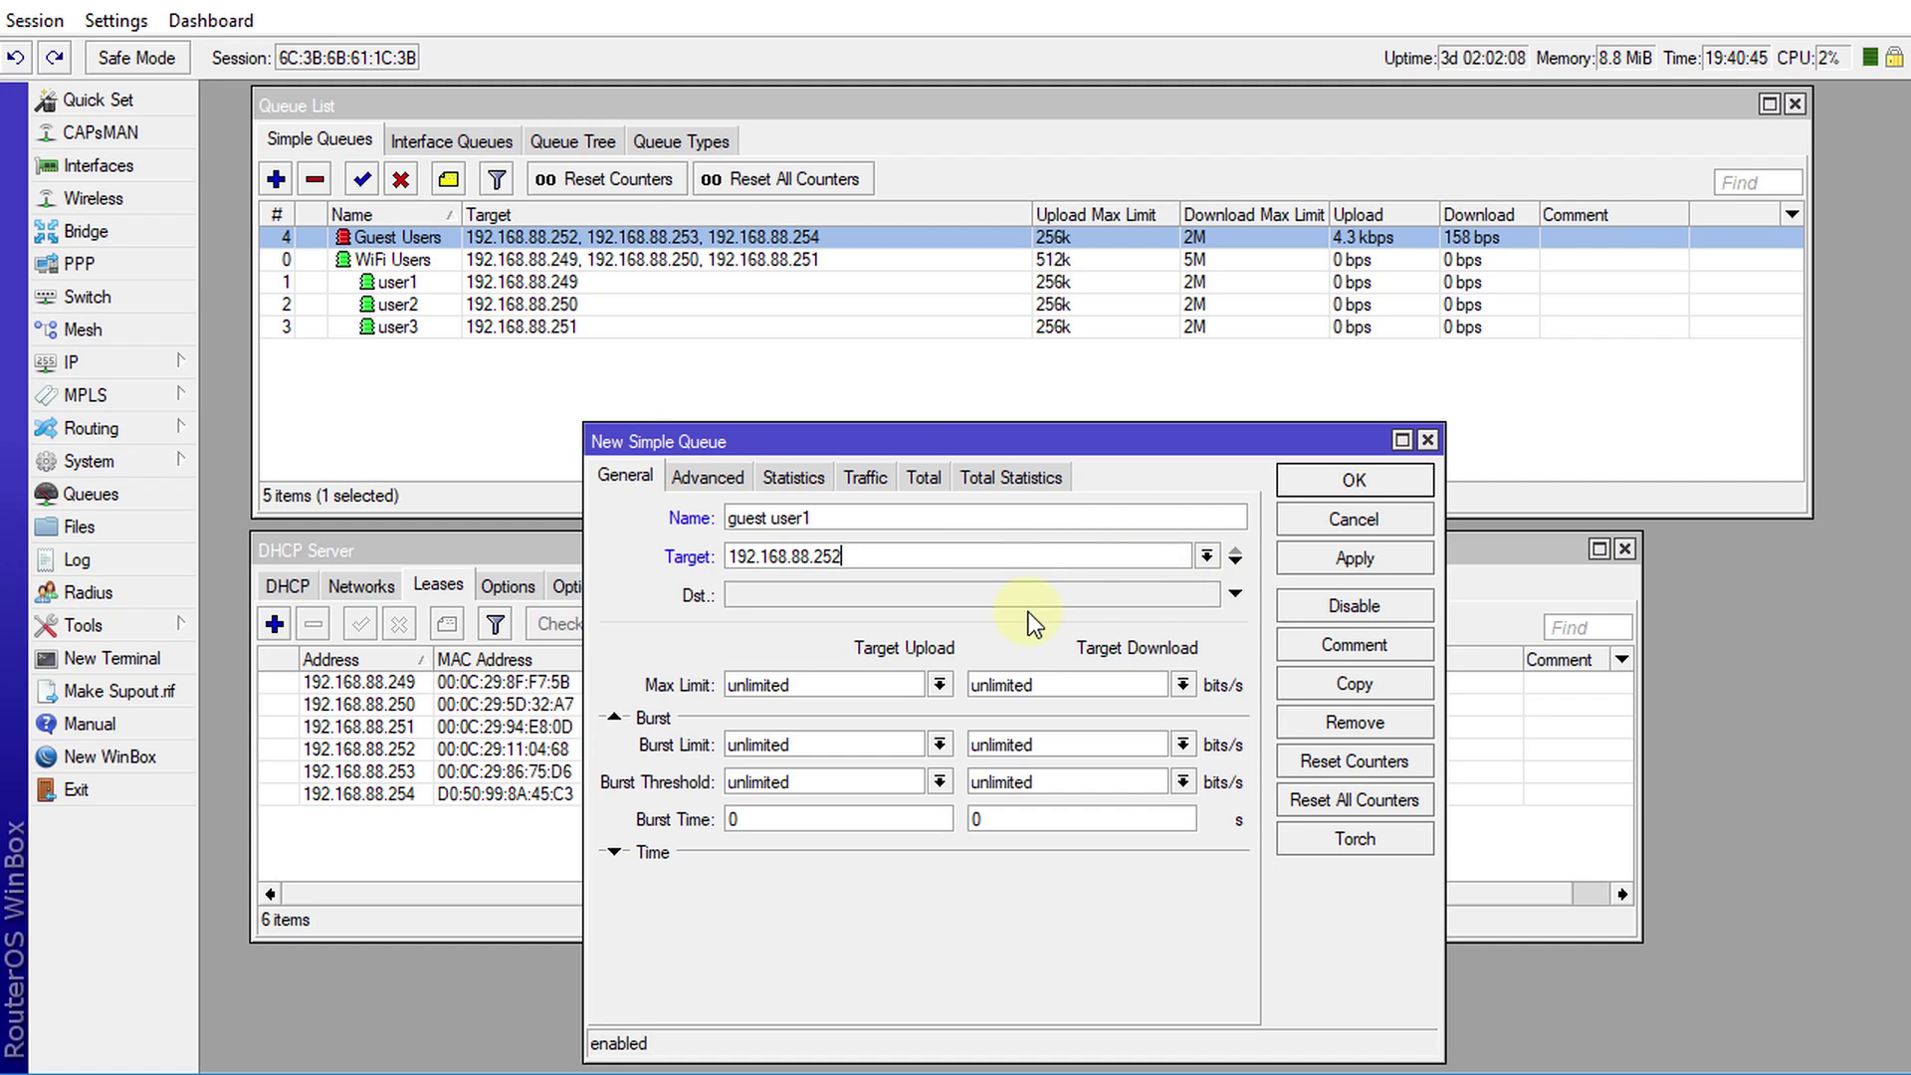
Set the guest user1 queue's max limit to 128k upload and 1M download.
{"action": "left_click", "coordinate": [940, 684]}
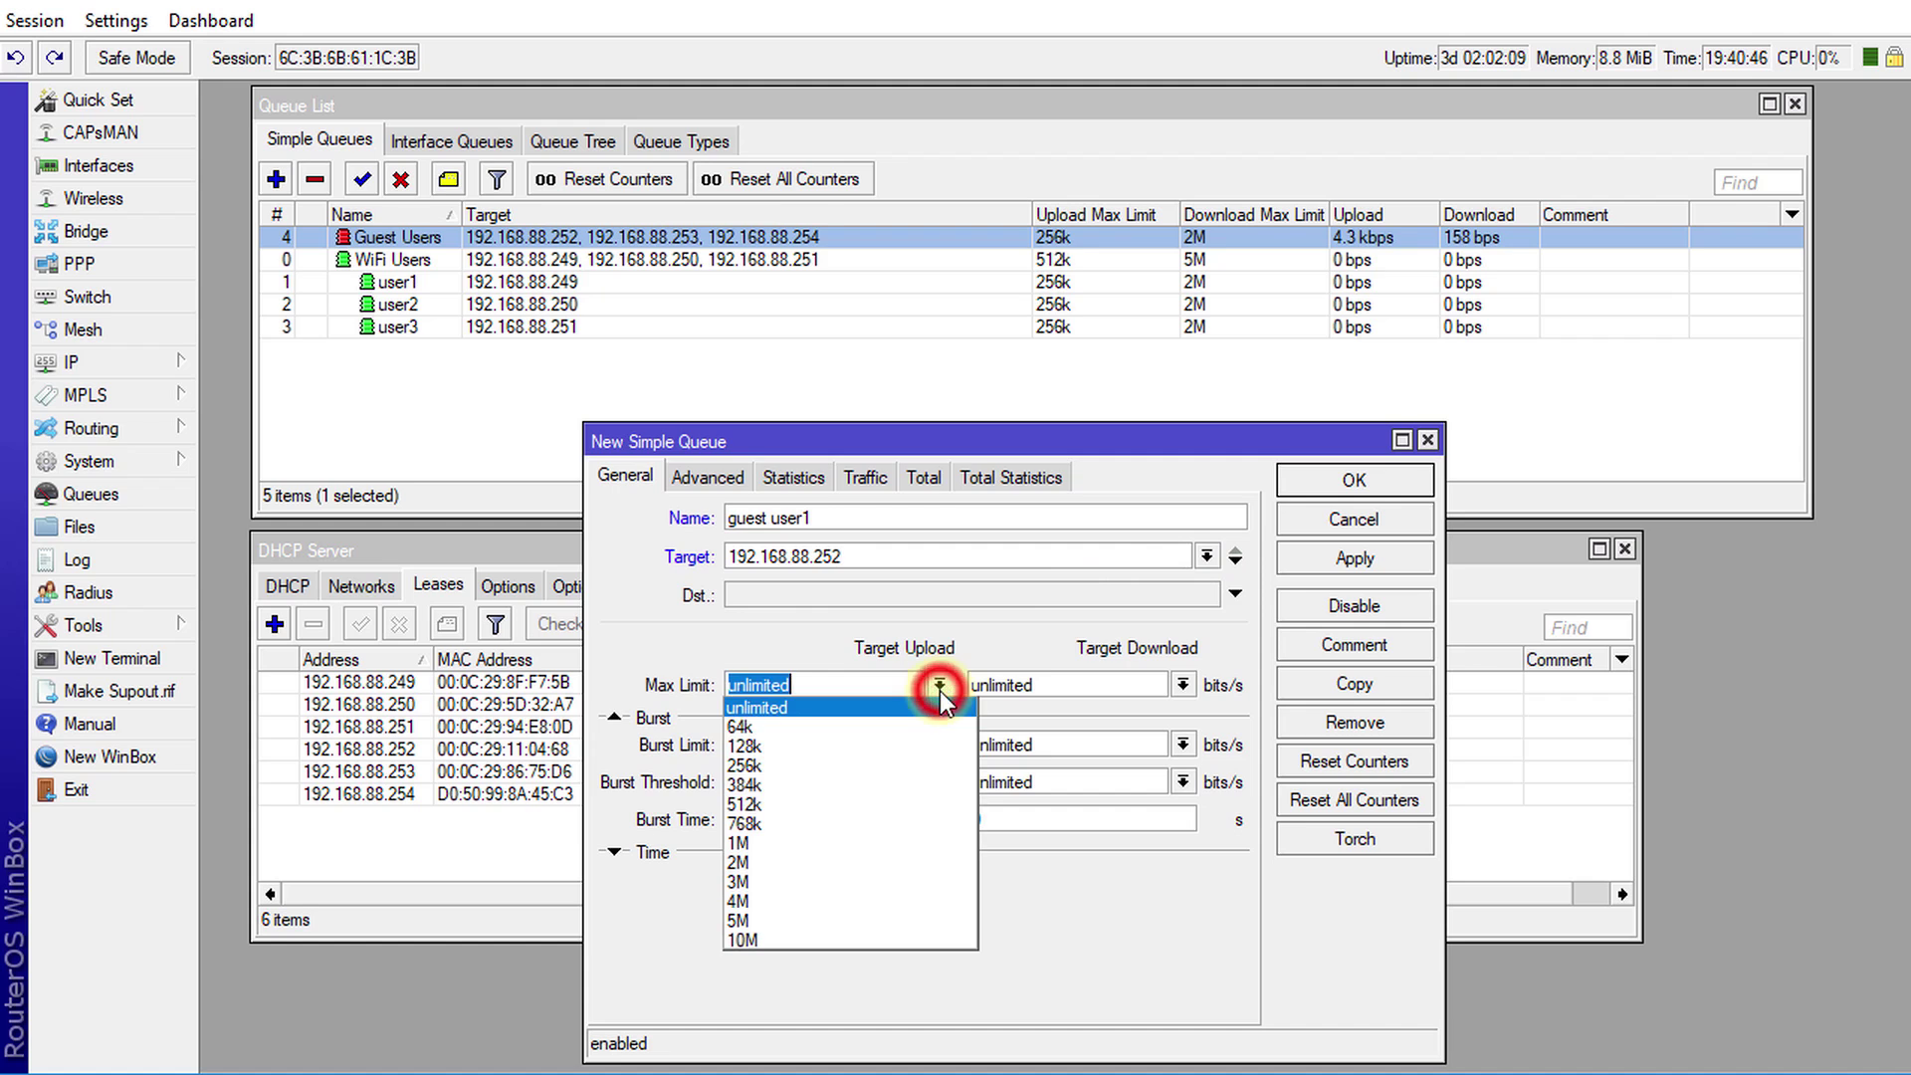
{"action": "left_click", "coordinate": [815, 747]}
{"action": "left_click", "coordinate": [1188, 685]}
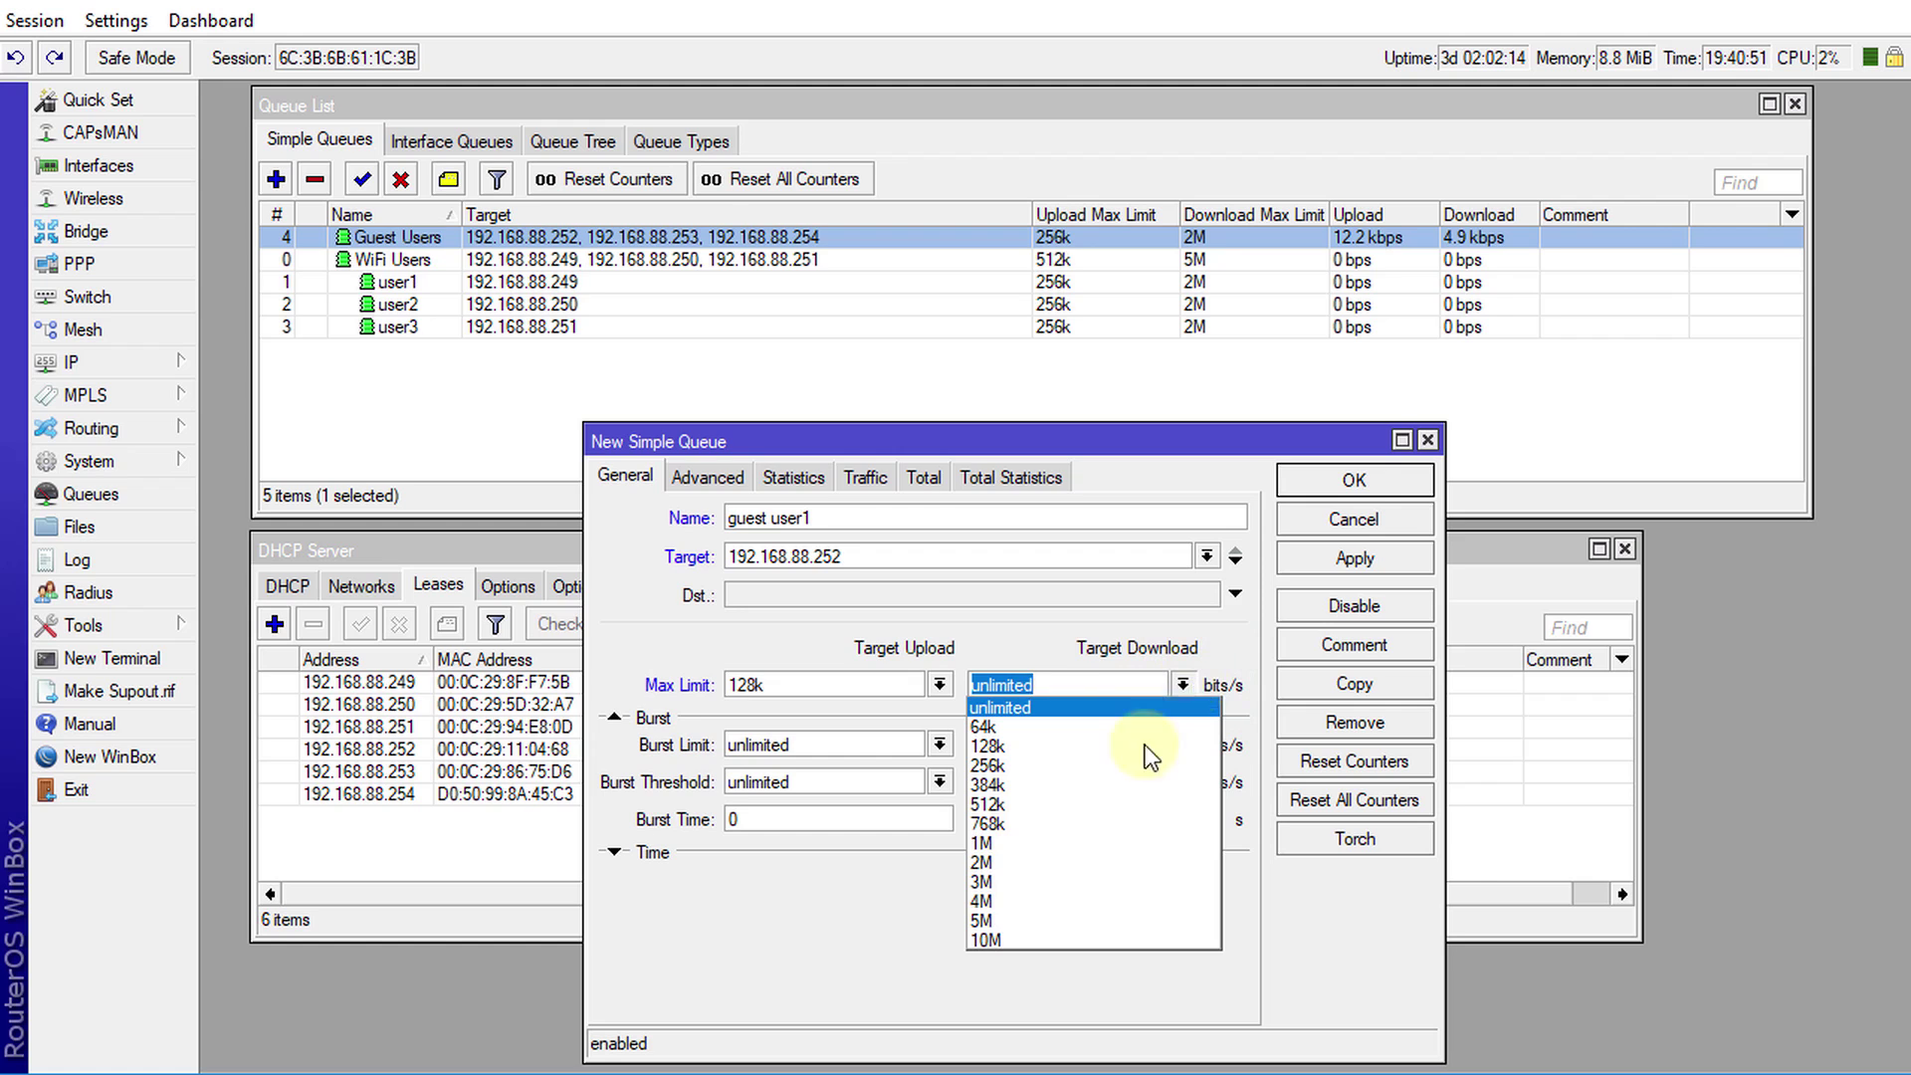
{"action": "left_click", "coordinate": [1089, 844]}
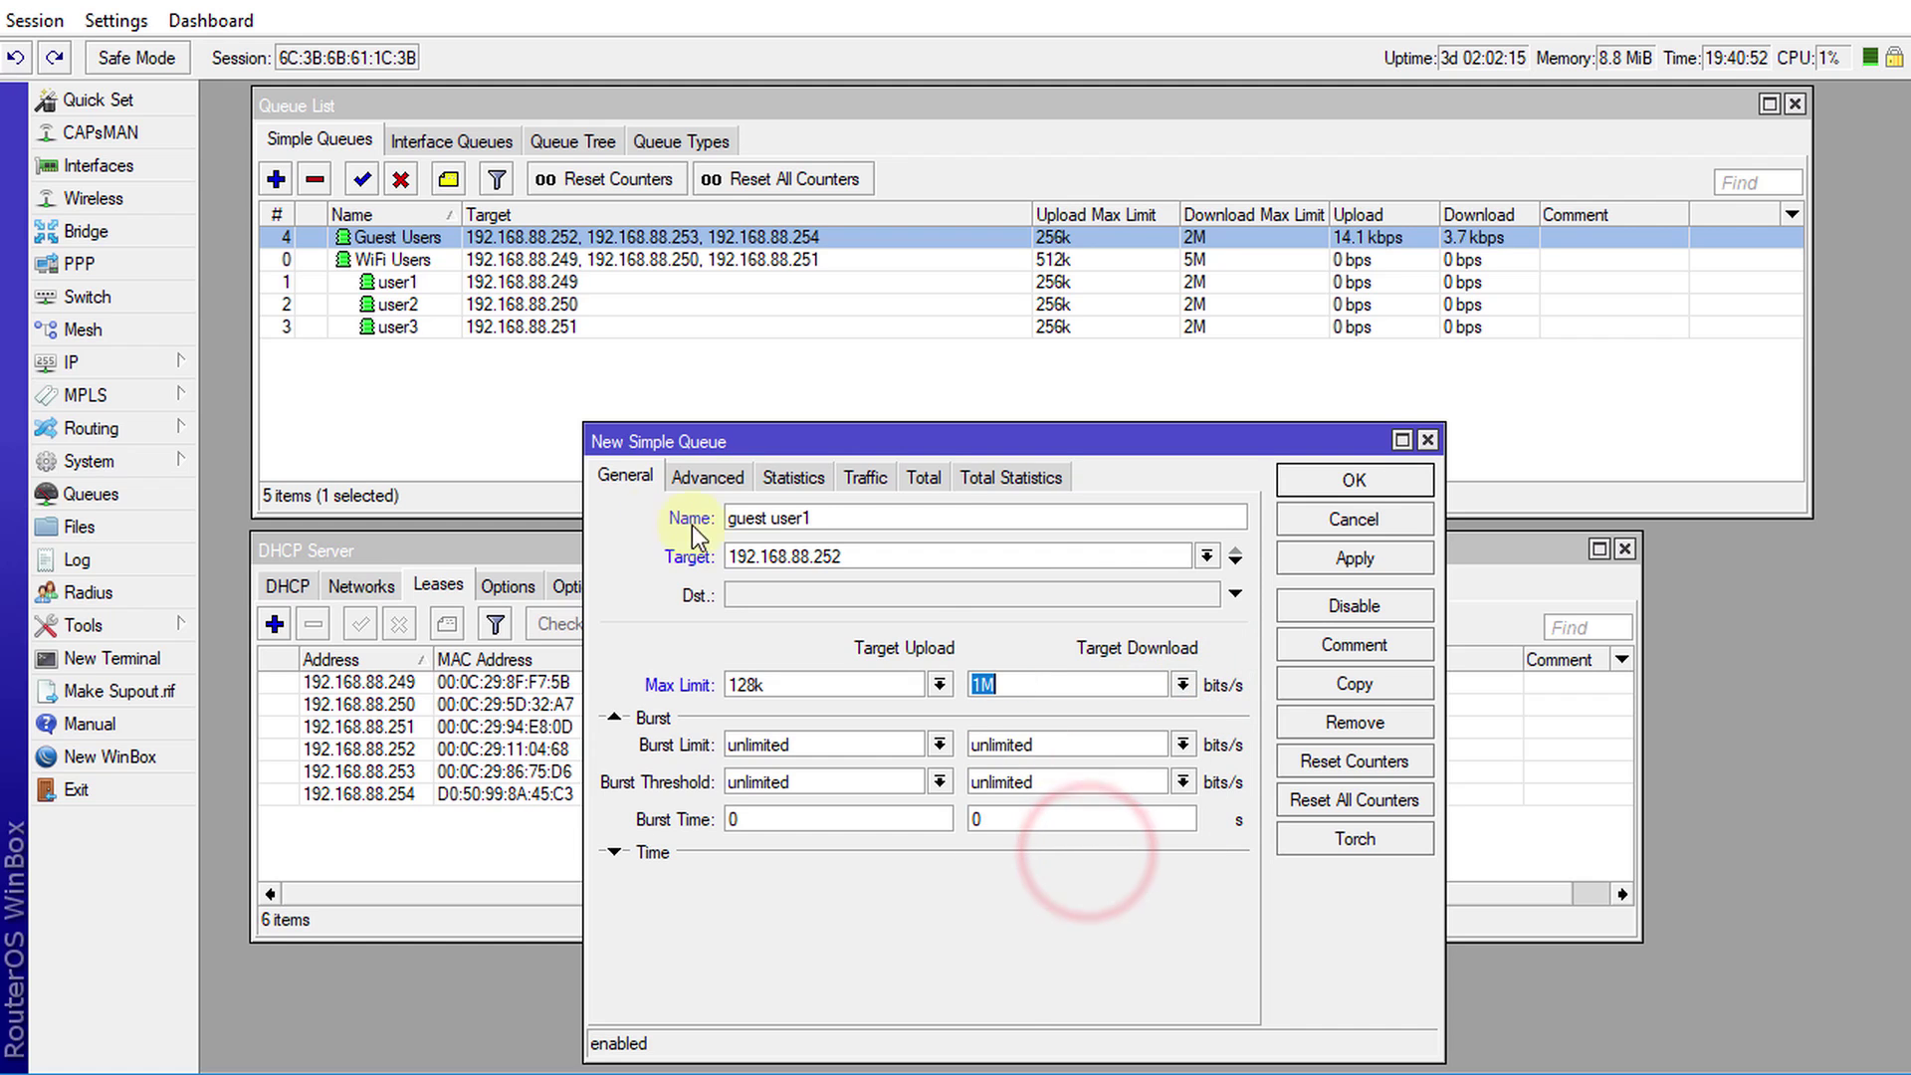
Set the guest user1 queue types to pcq-upload-default for upload and pcq-download-default for download.
{"action": "left_click", "coordinate": [707, 475]}
{"action": "left_click", "coordinate": [892, 727]}
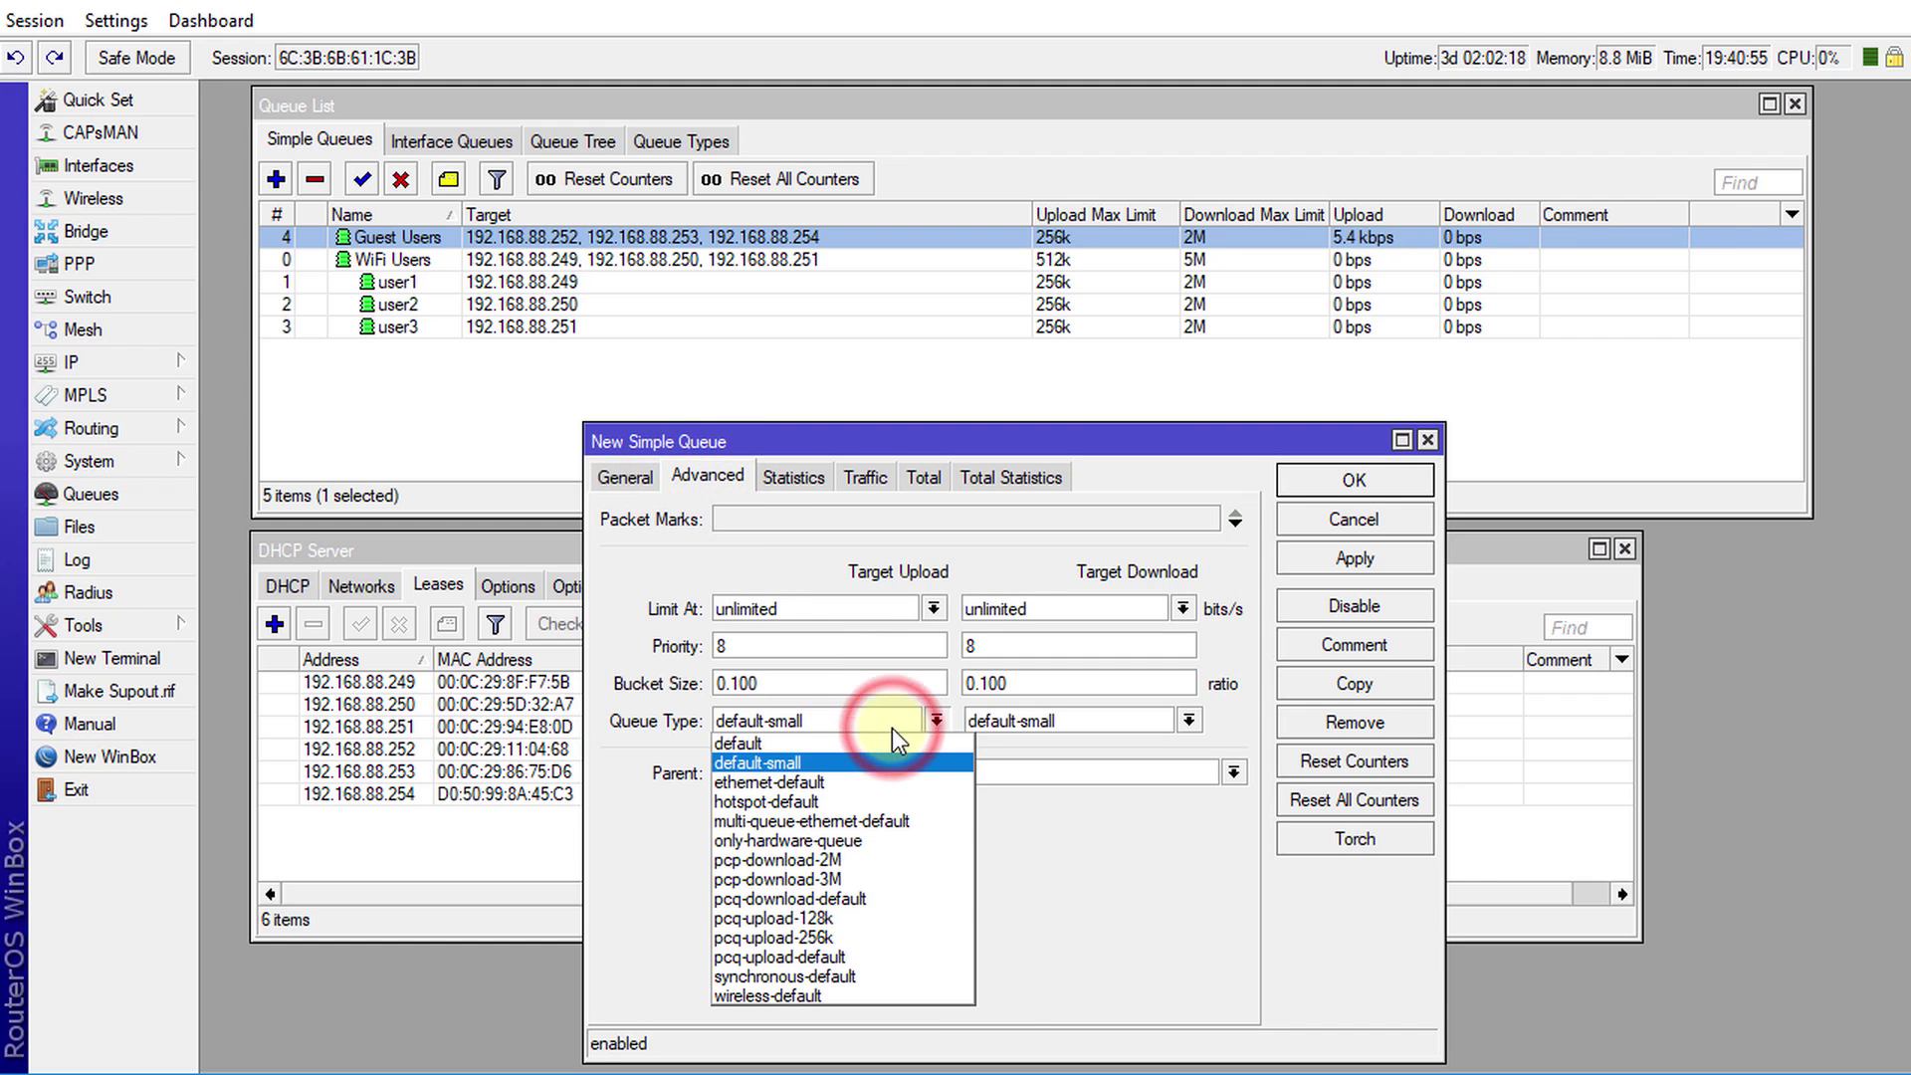
{"action": "left_click", "coordinate": [876, 955]}
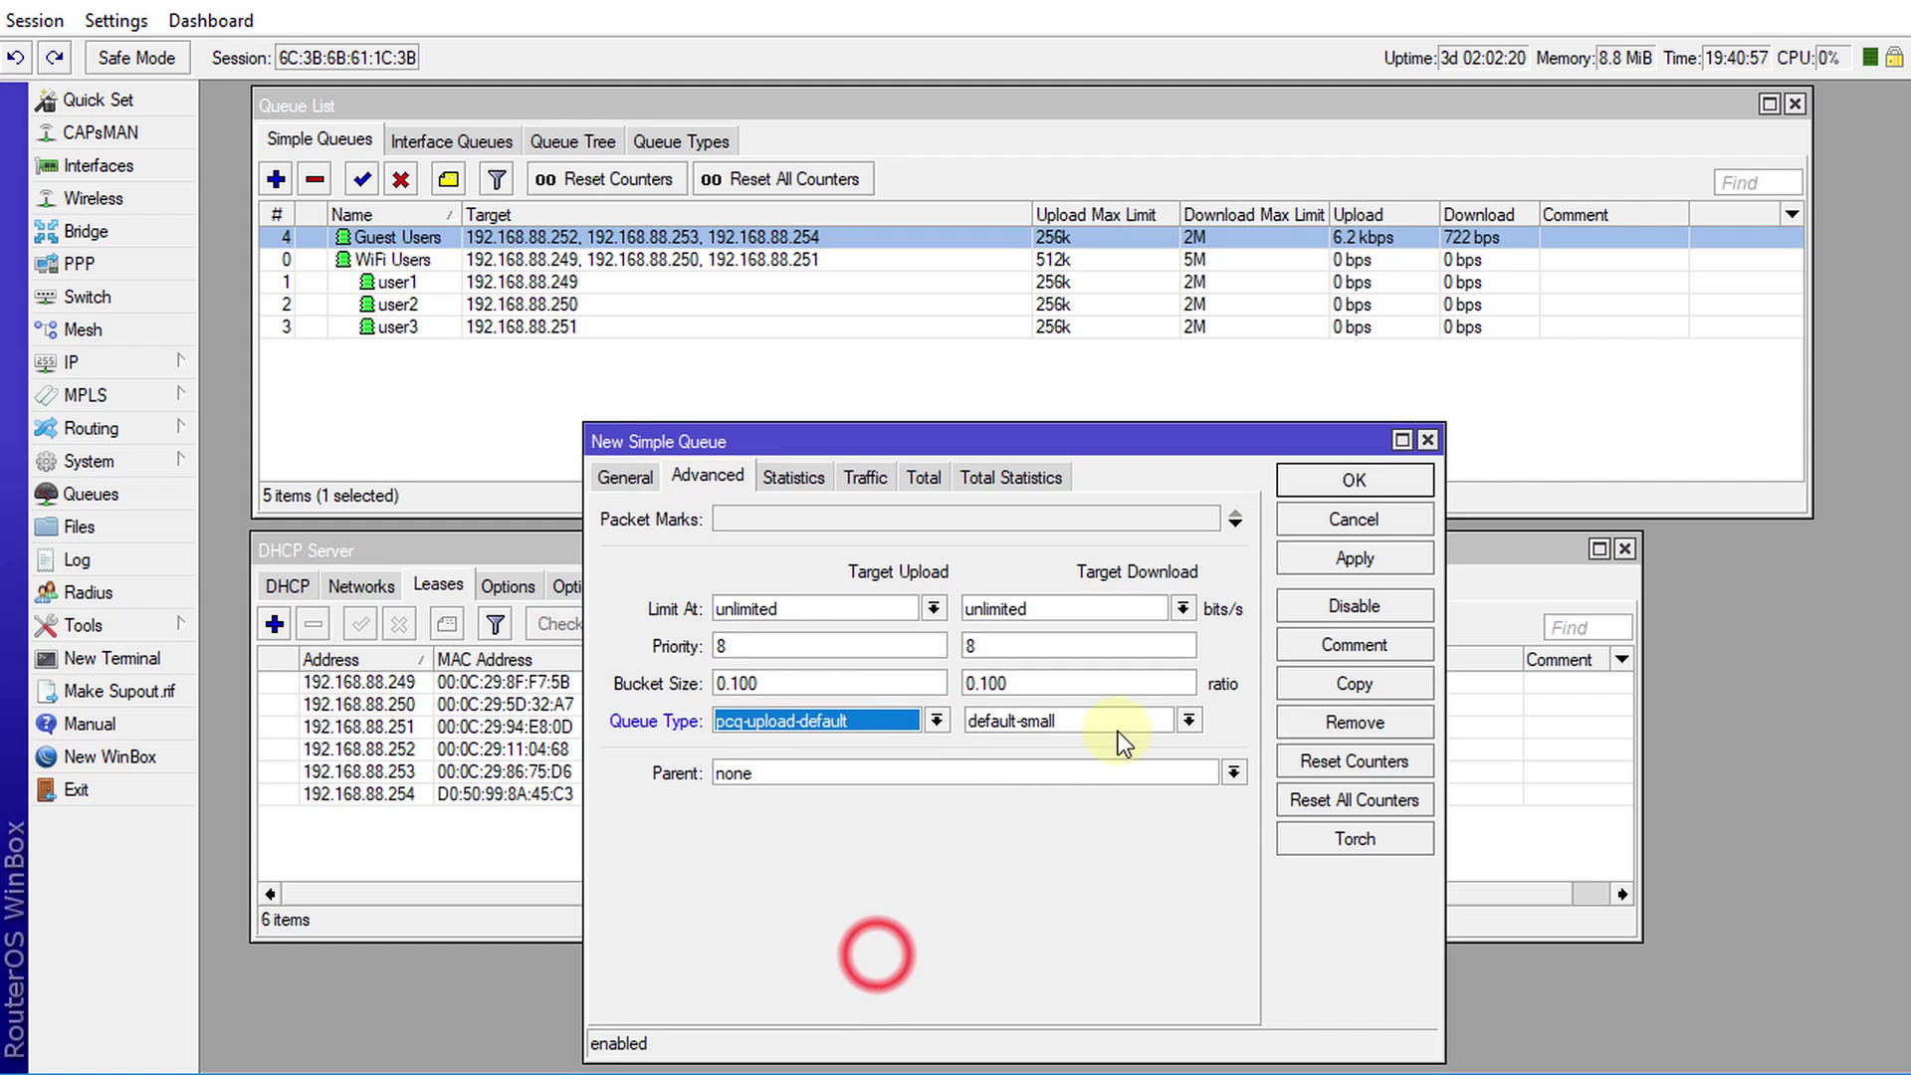
{"action": "left_click", "coordinate": [1135, 721]}
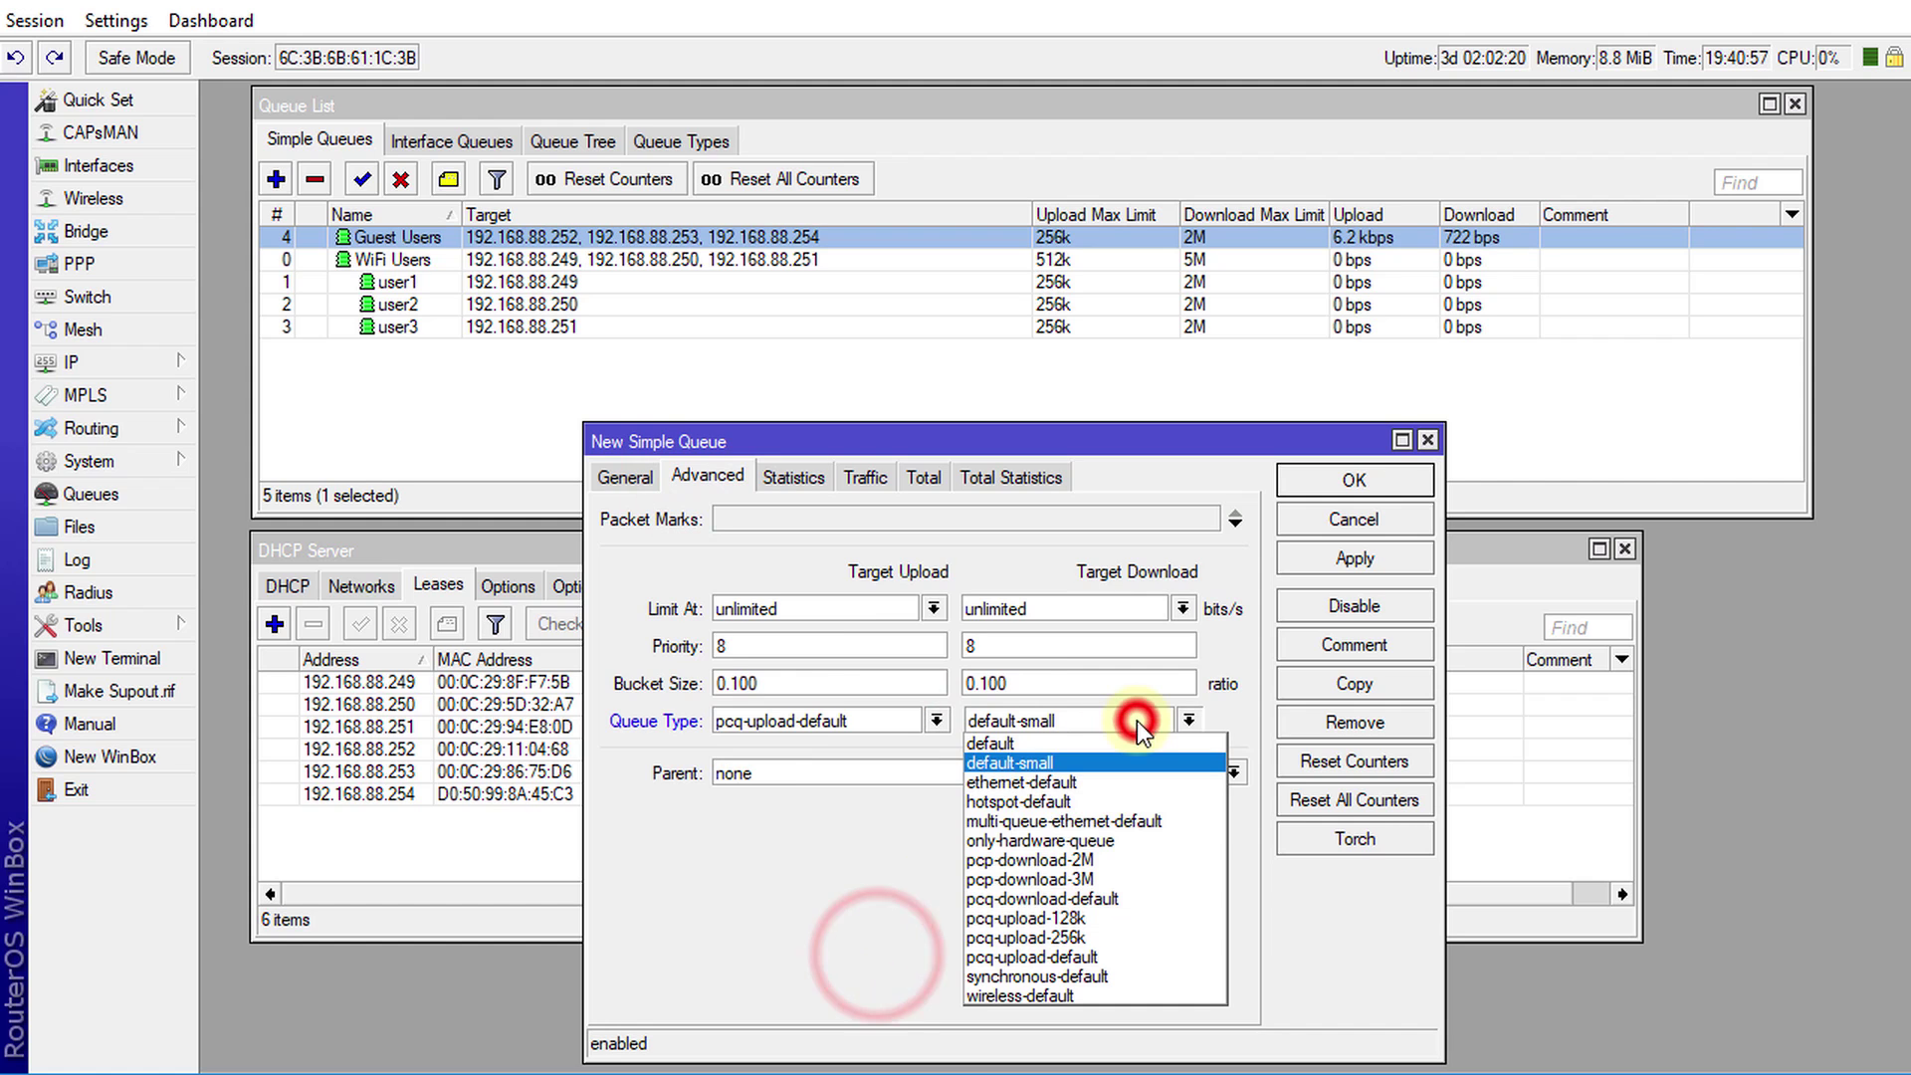
{"action": "left_click", "coordinate": [1109, 895]}
Set Guest Users as the parent of the guest user1 queue and apply the settings.
{"action": "left_click", "coordinate": [1097, 785]}
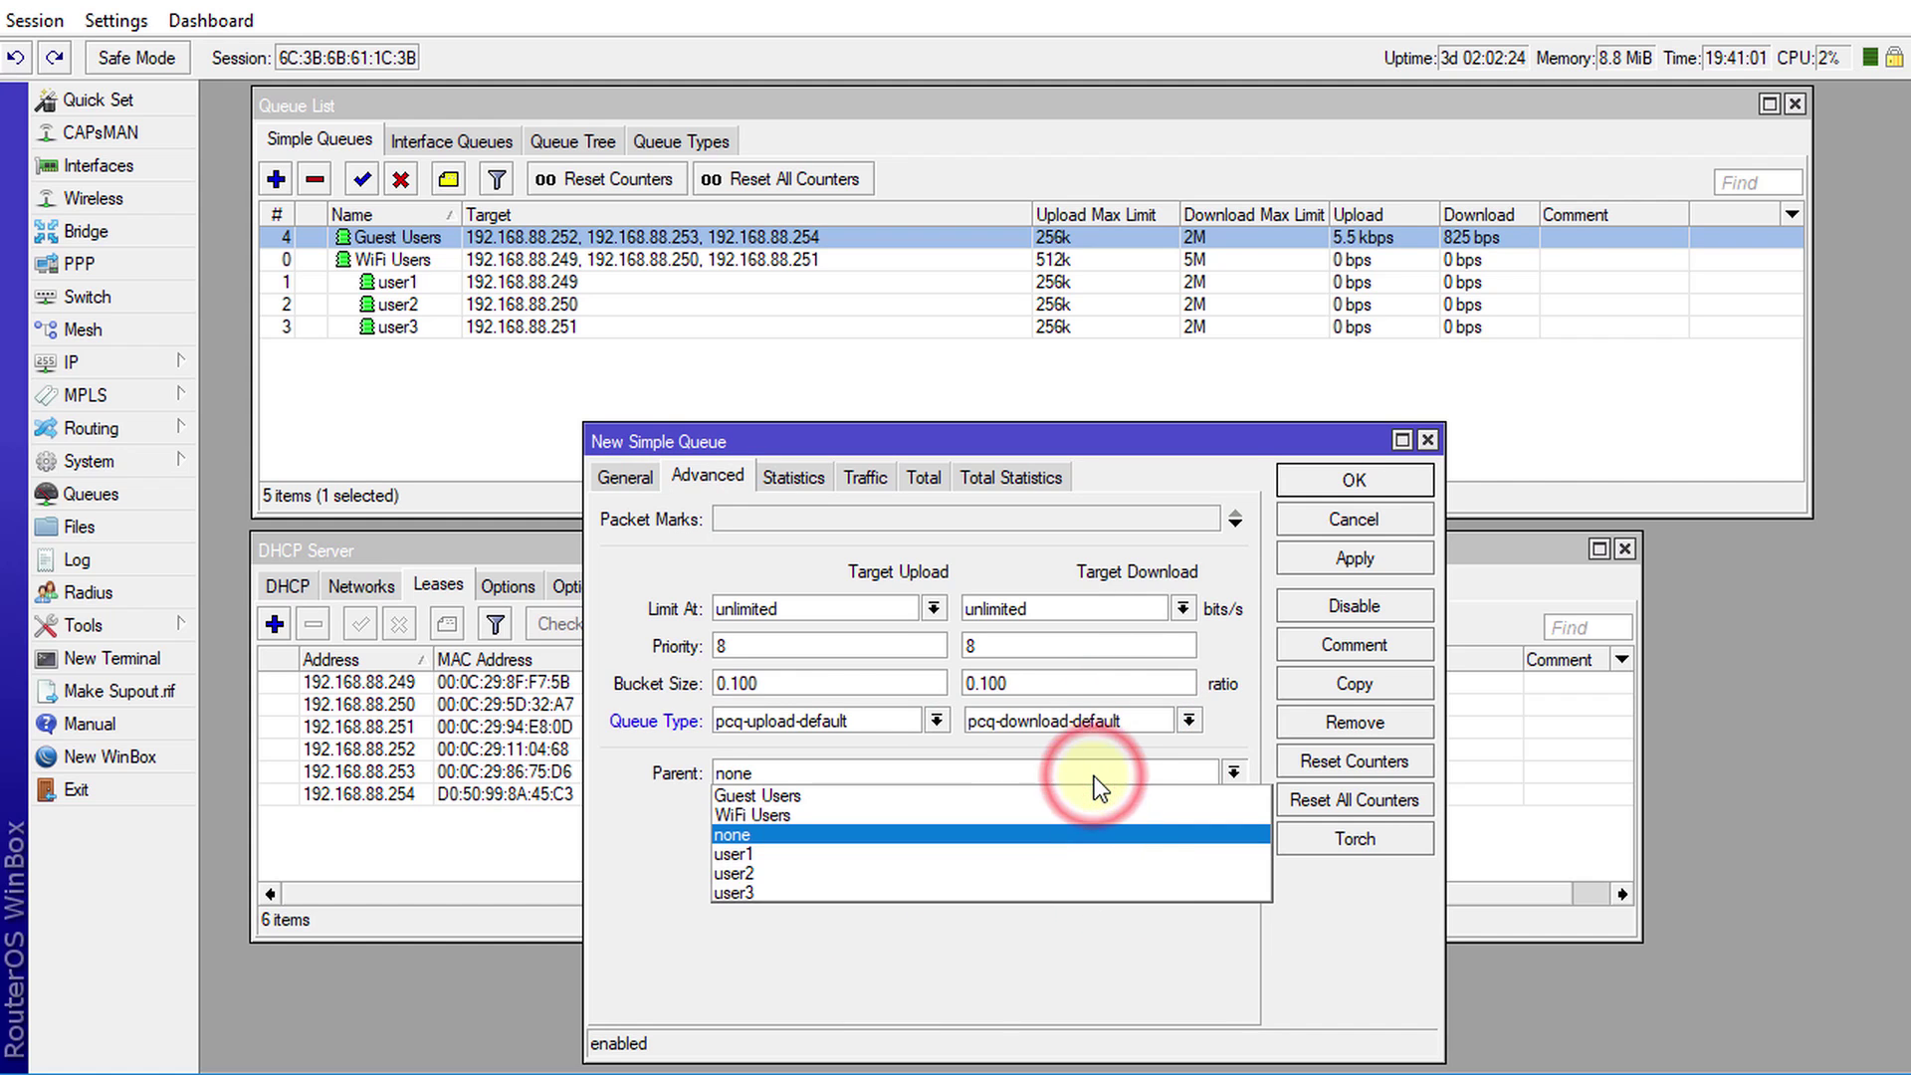
{"action": "left_click", "coordinate": [786, 797]}
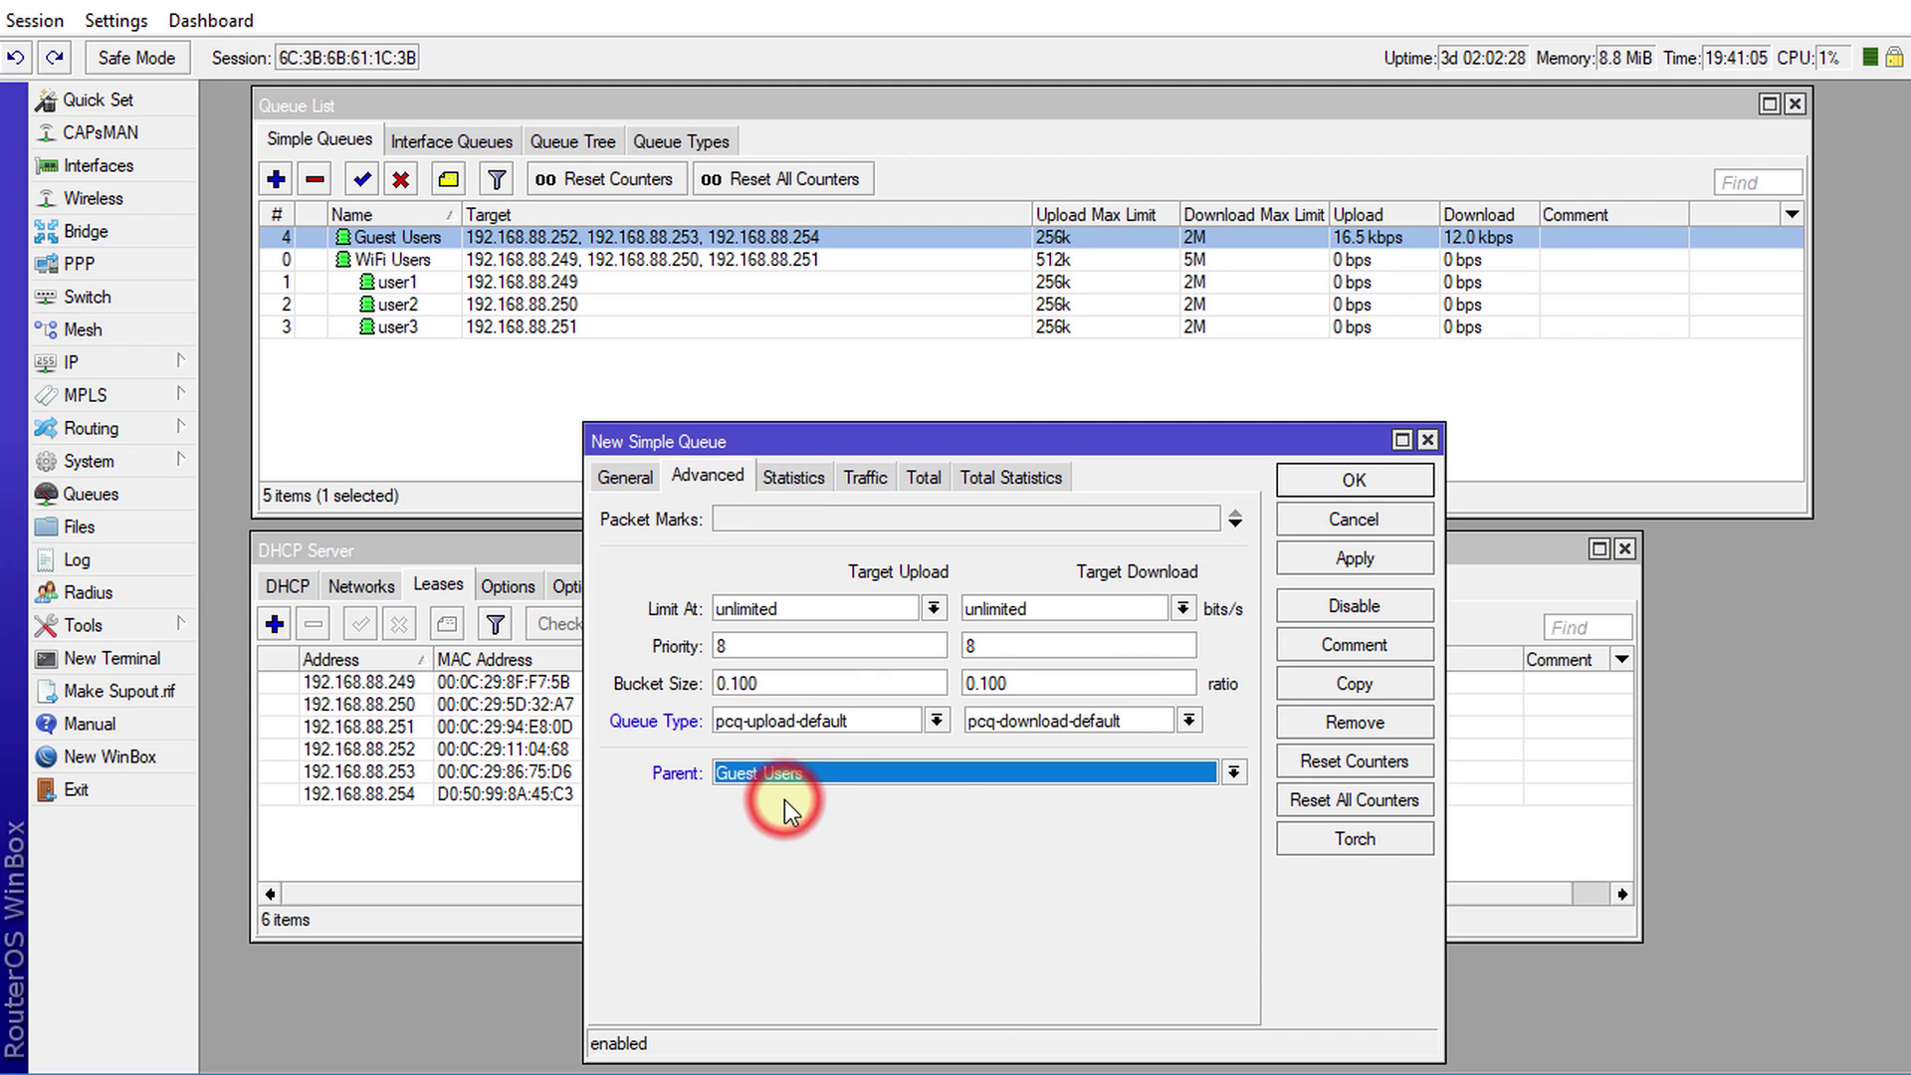
{"action": "left_click", "coordinate": [648, 480]}
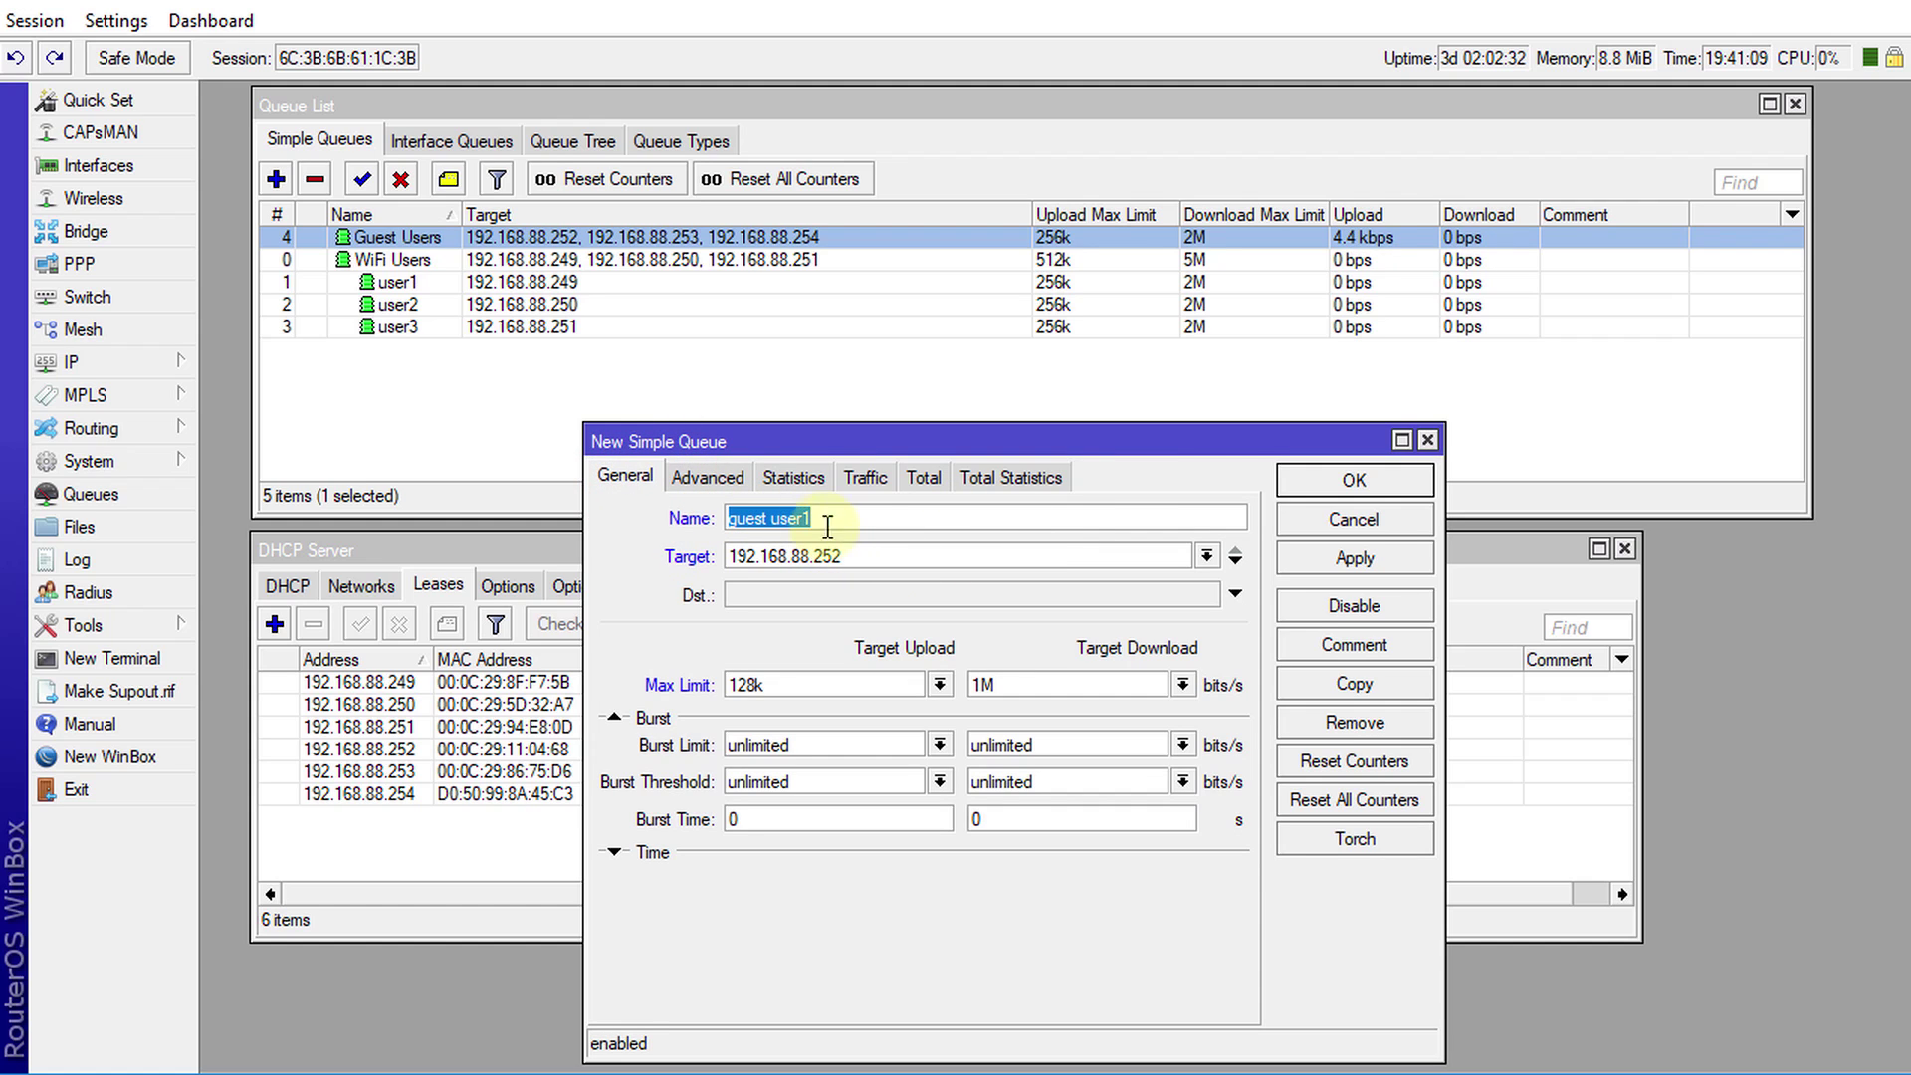
{"action": "left_click", "coordinate": [1345, 557]}
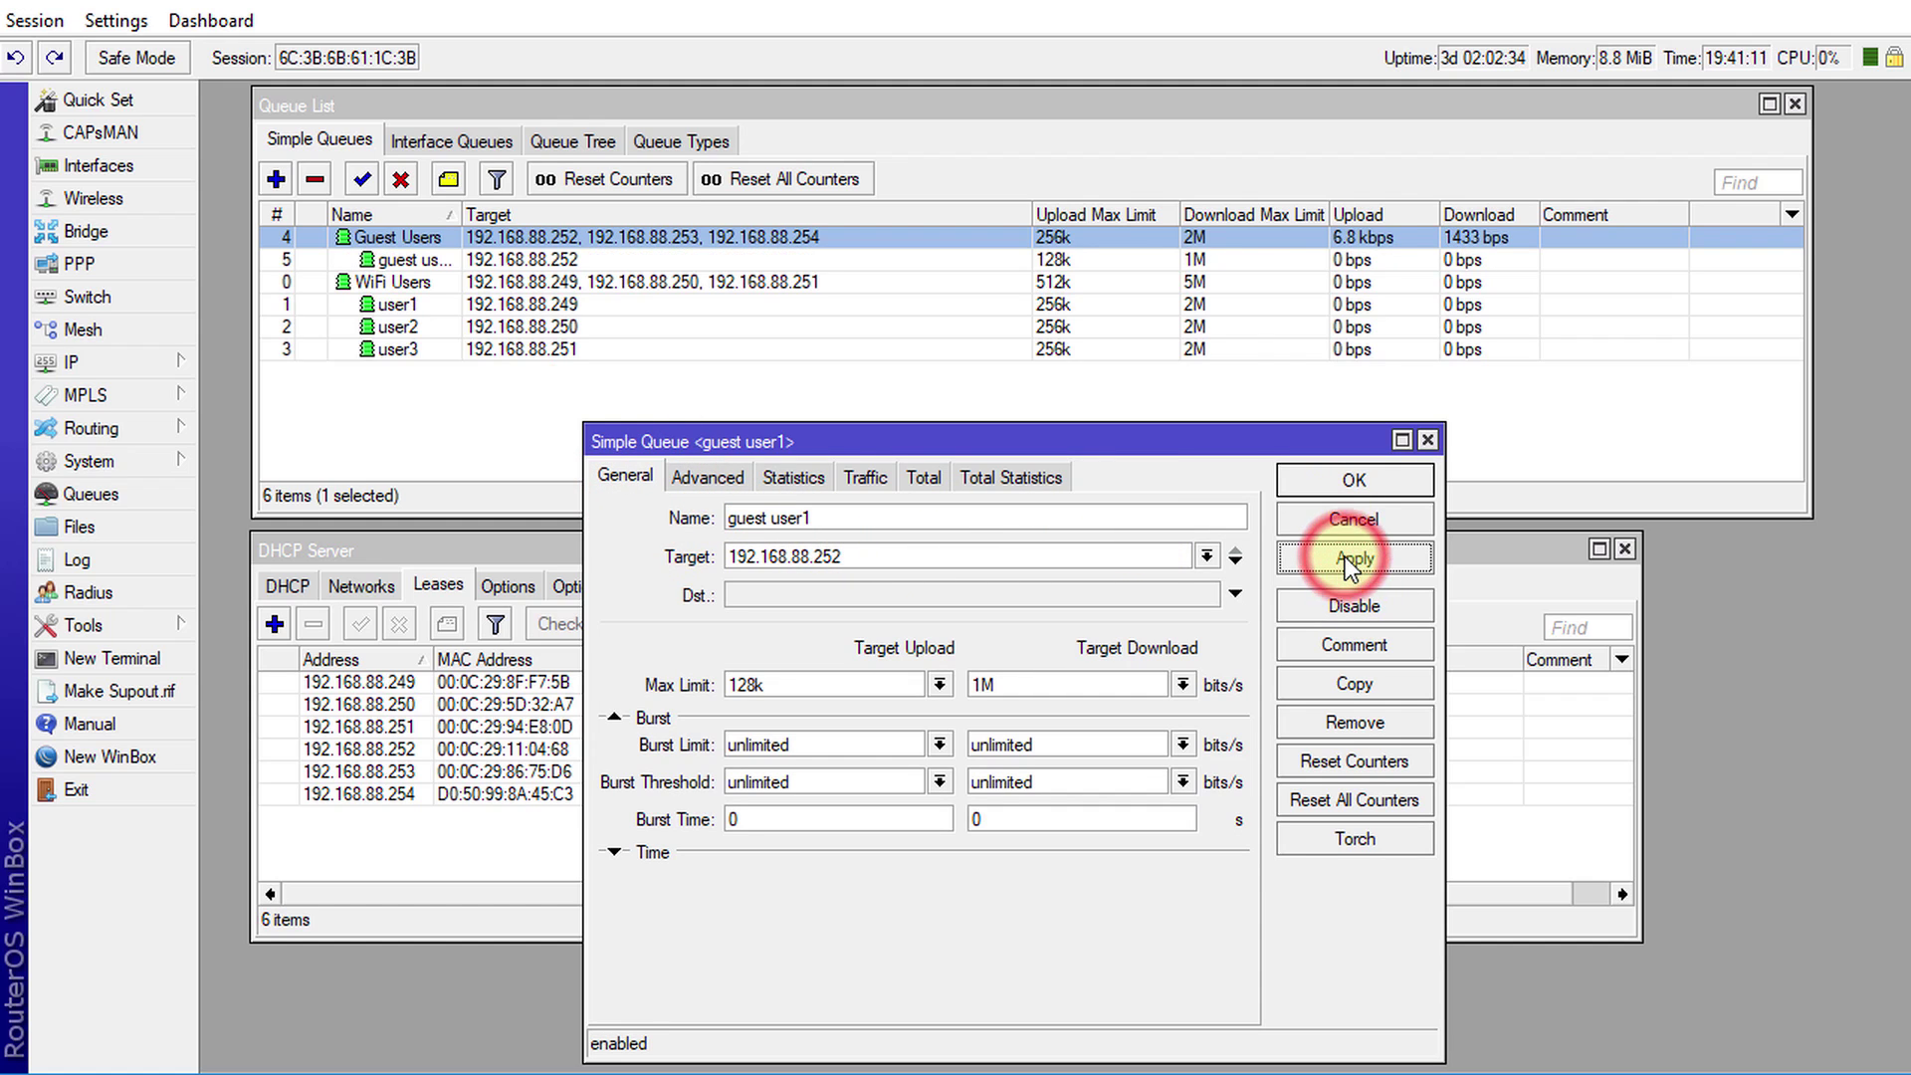
Duplicate the guest user1 queue and name the copy guest user2.
{"action": "left_click", "coordinate": [1354, 683]}
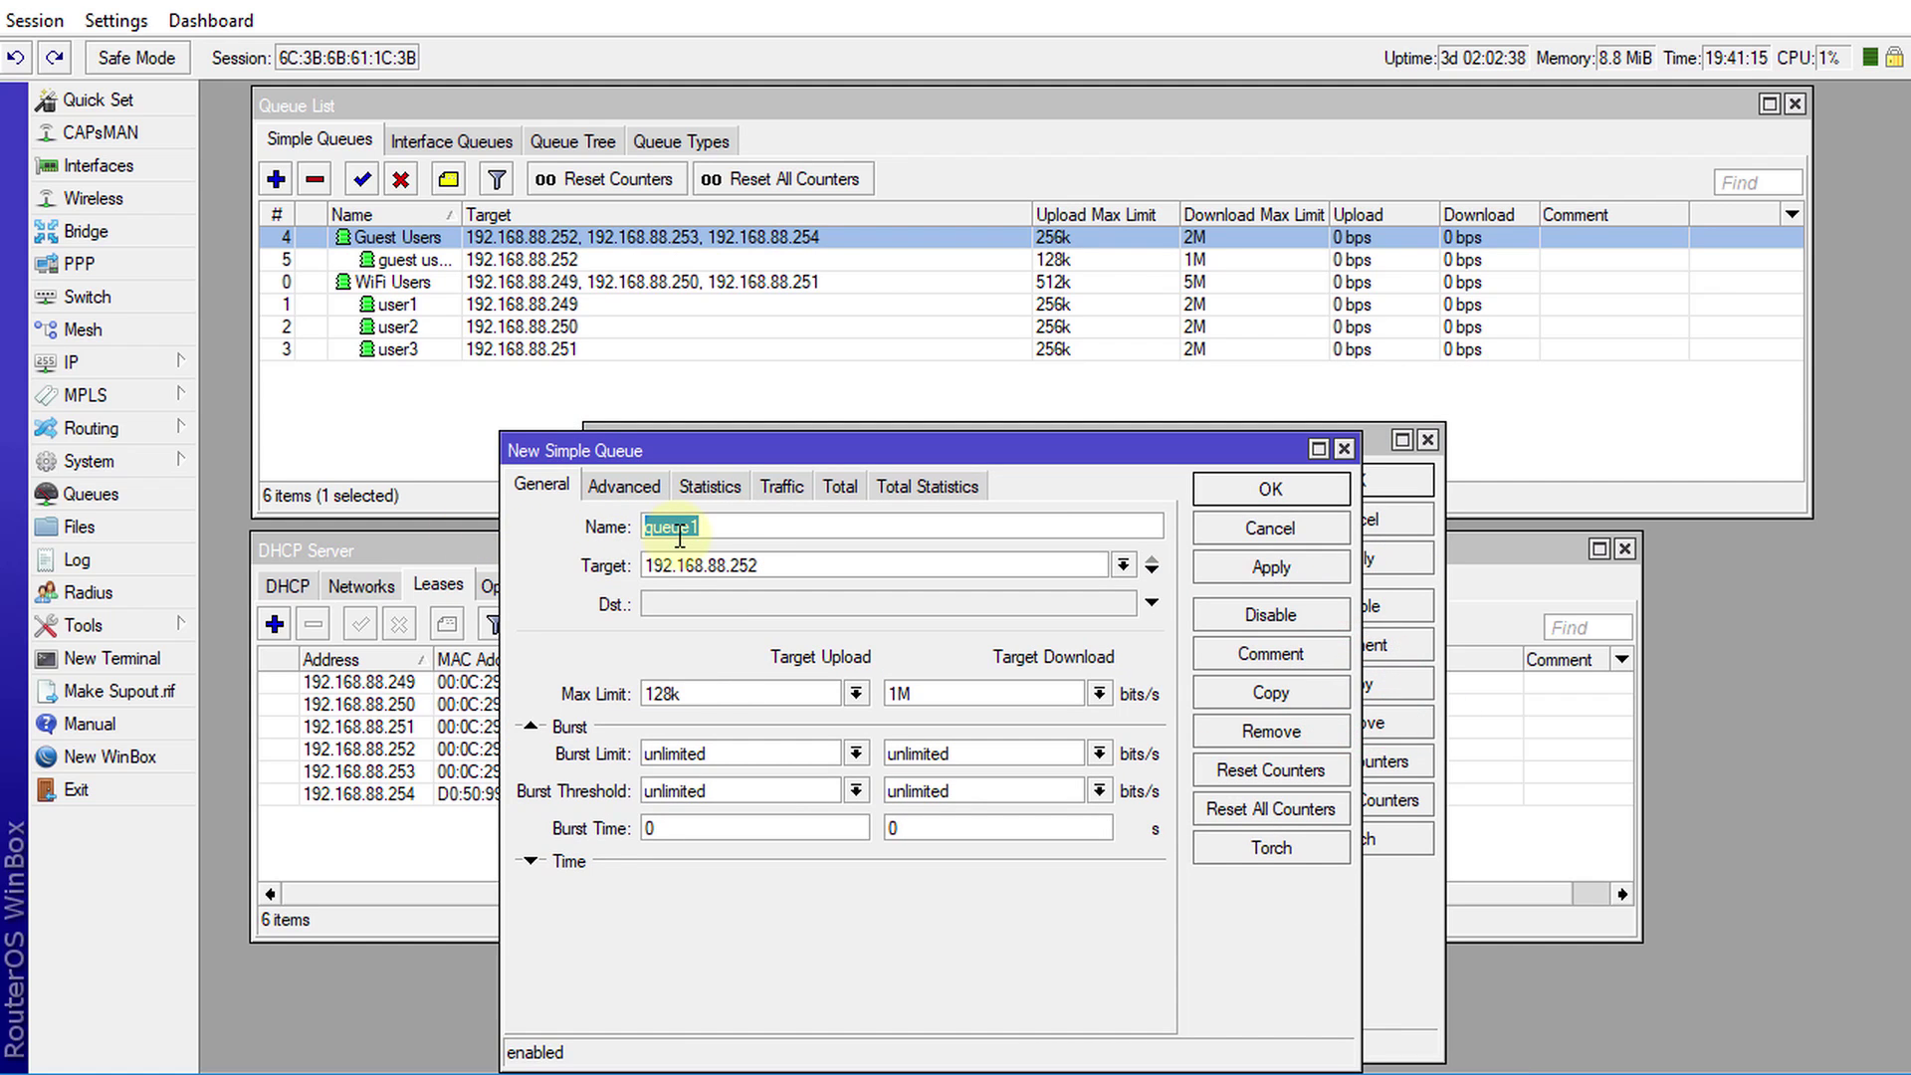
{"action": "key", "text": "ctrl+v"}
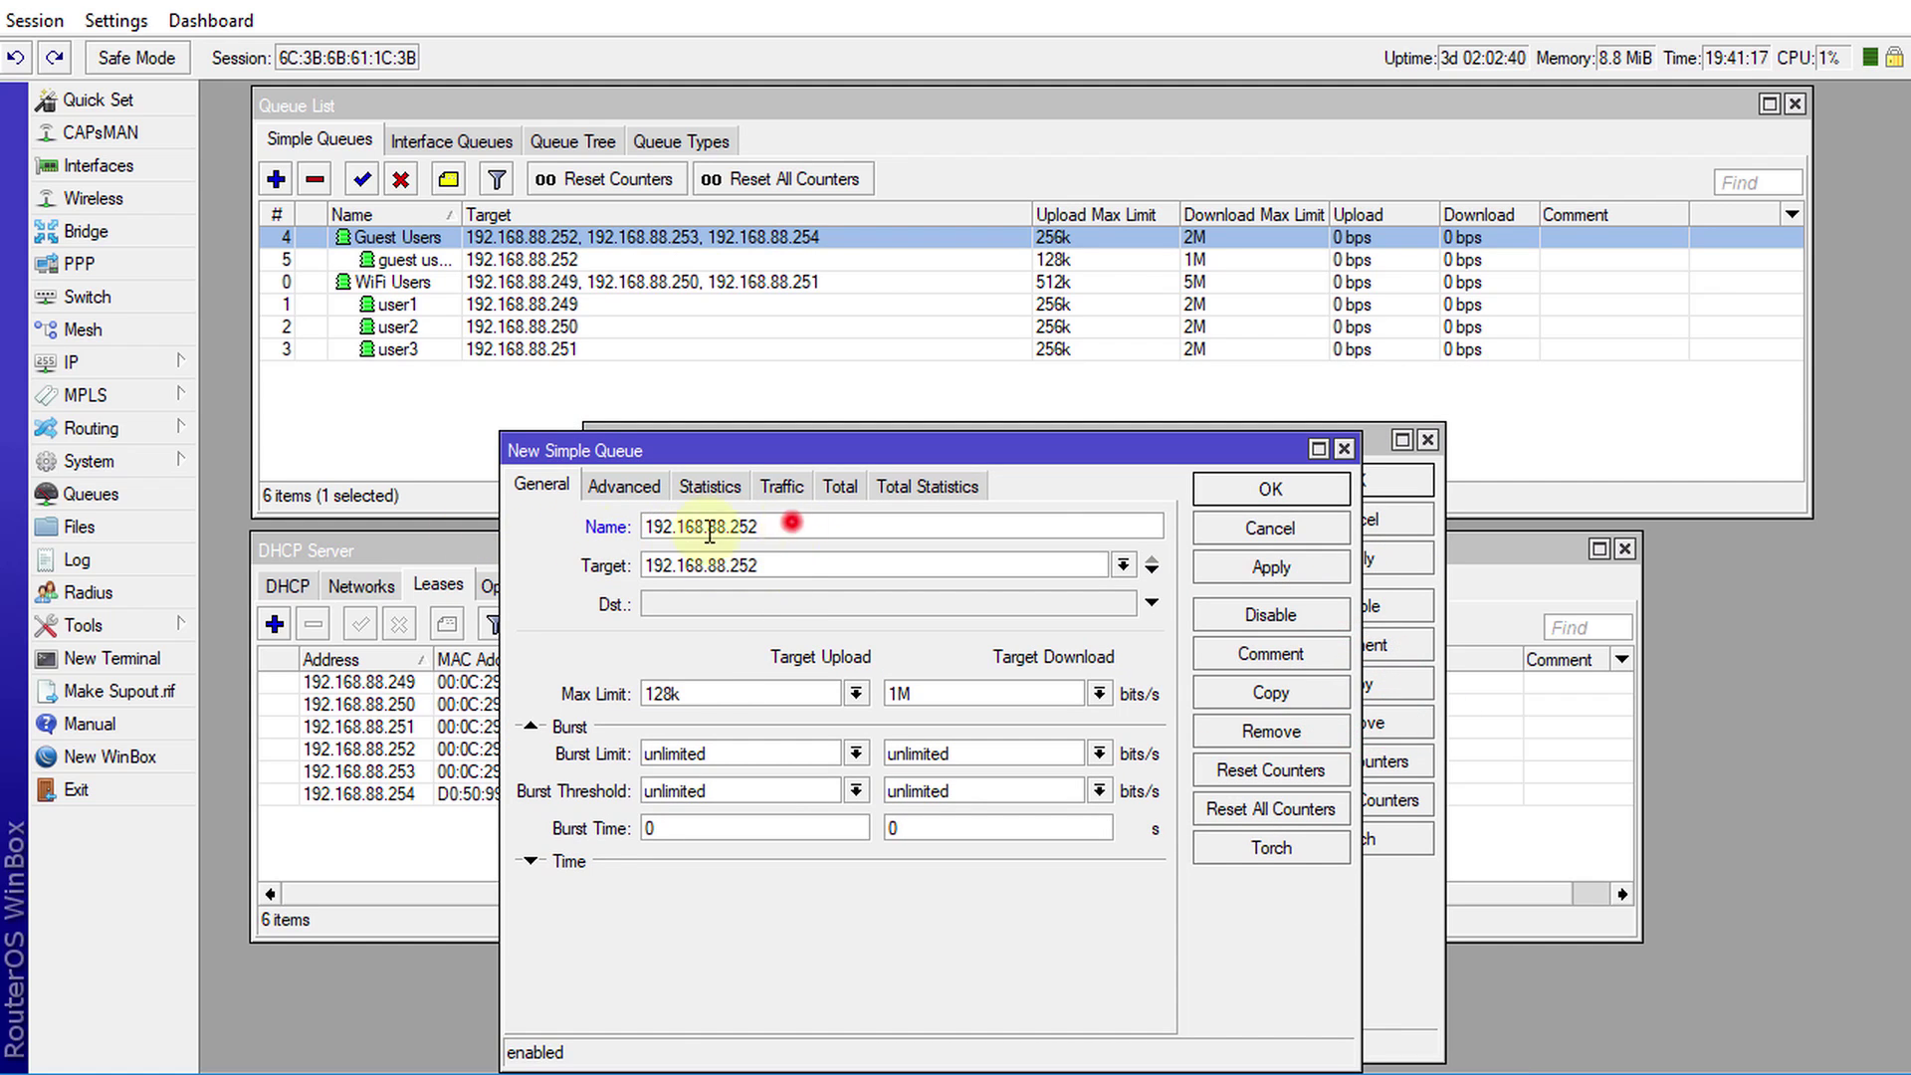
{"action": "double_click", "coordinate": [793, 522]}
{"action": "key", "text": "BackSpace"}
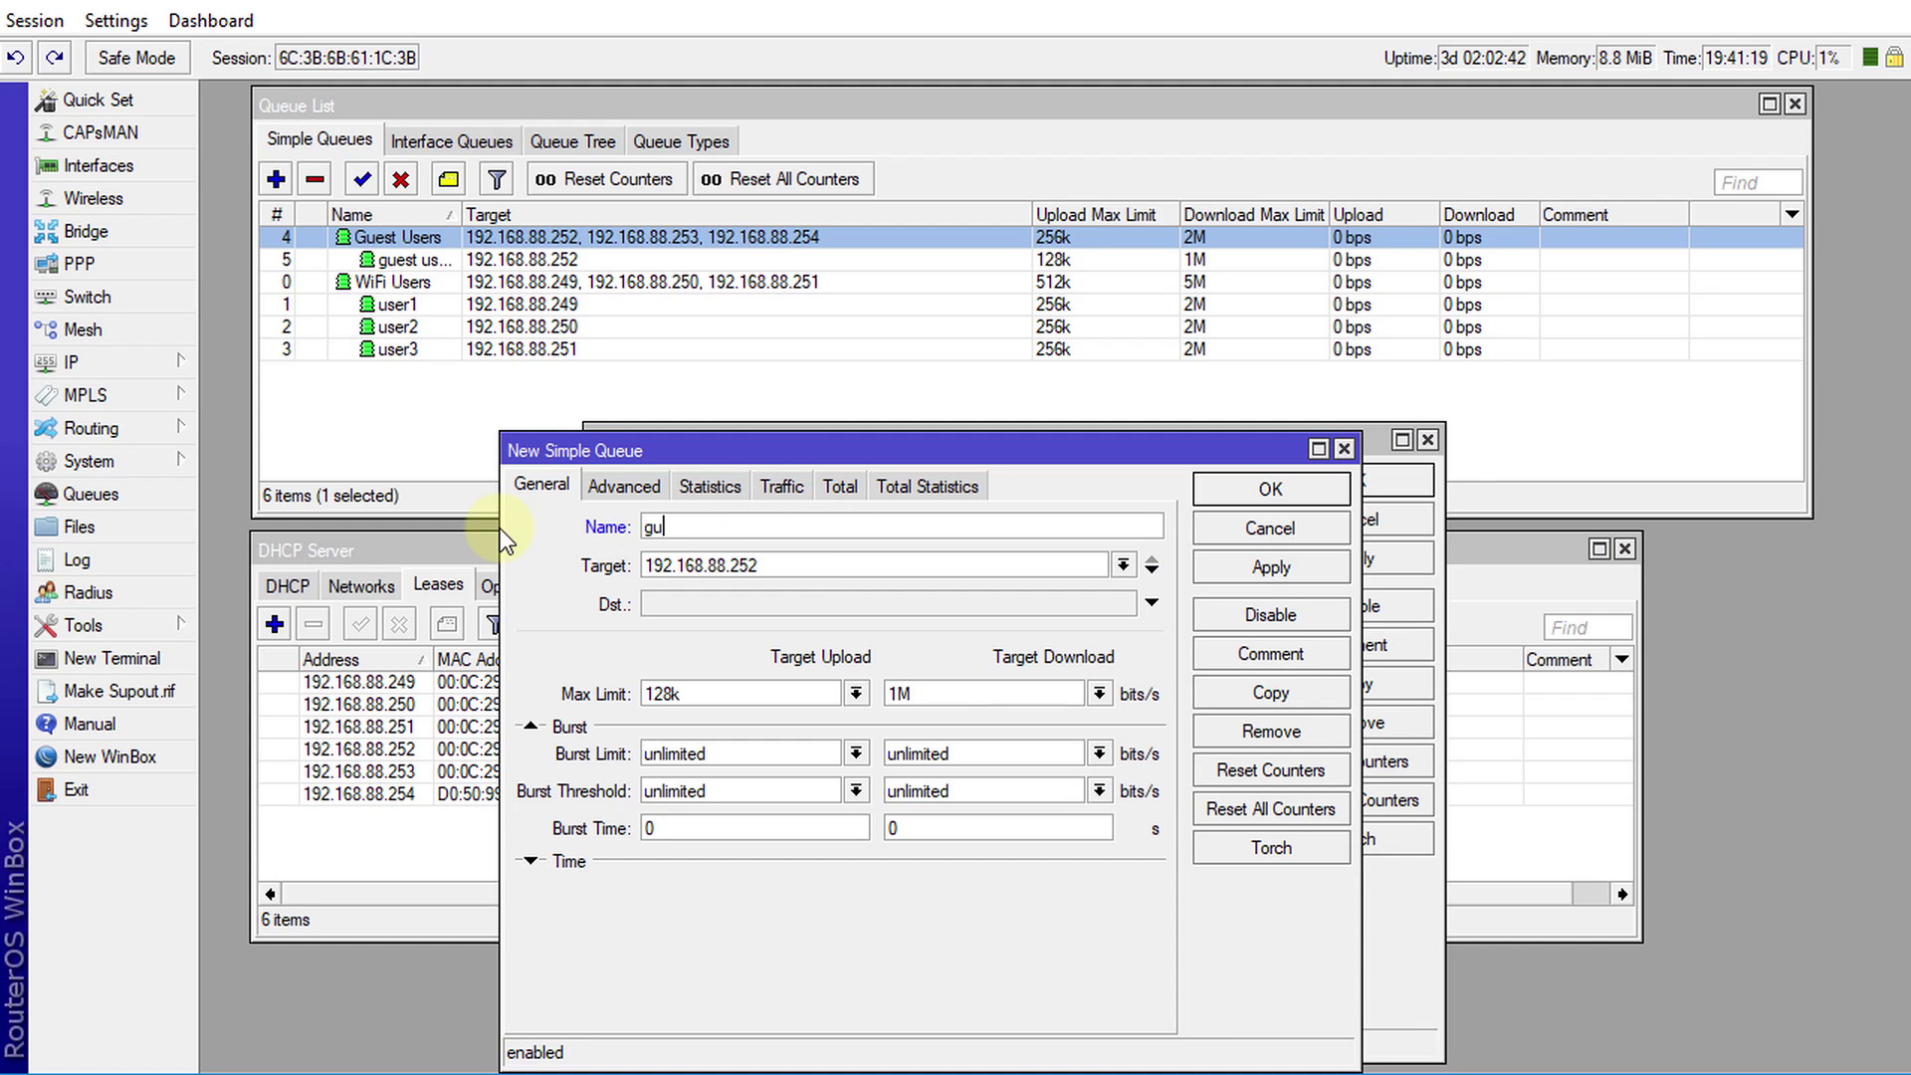
{"action": "type", "text": "er2"}
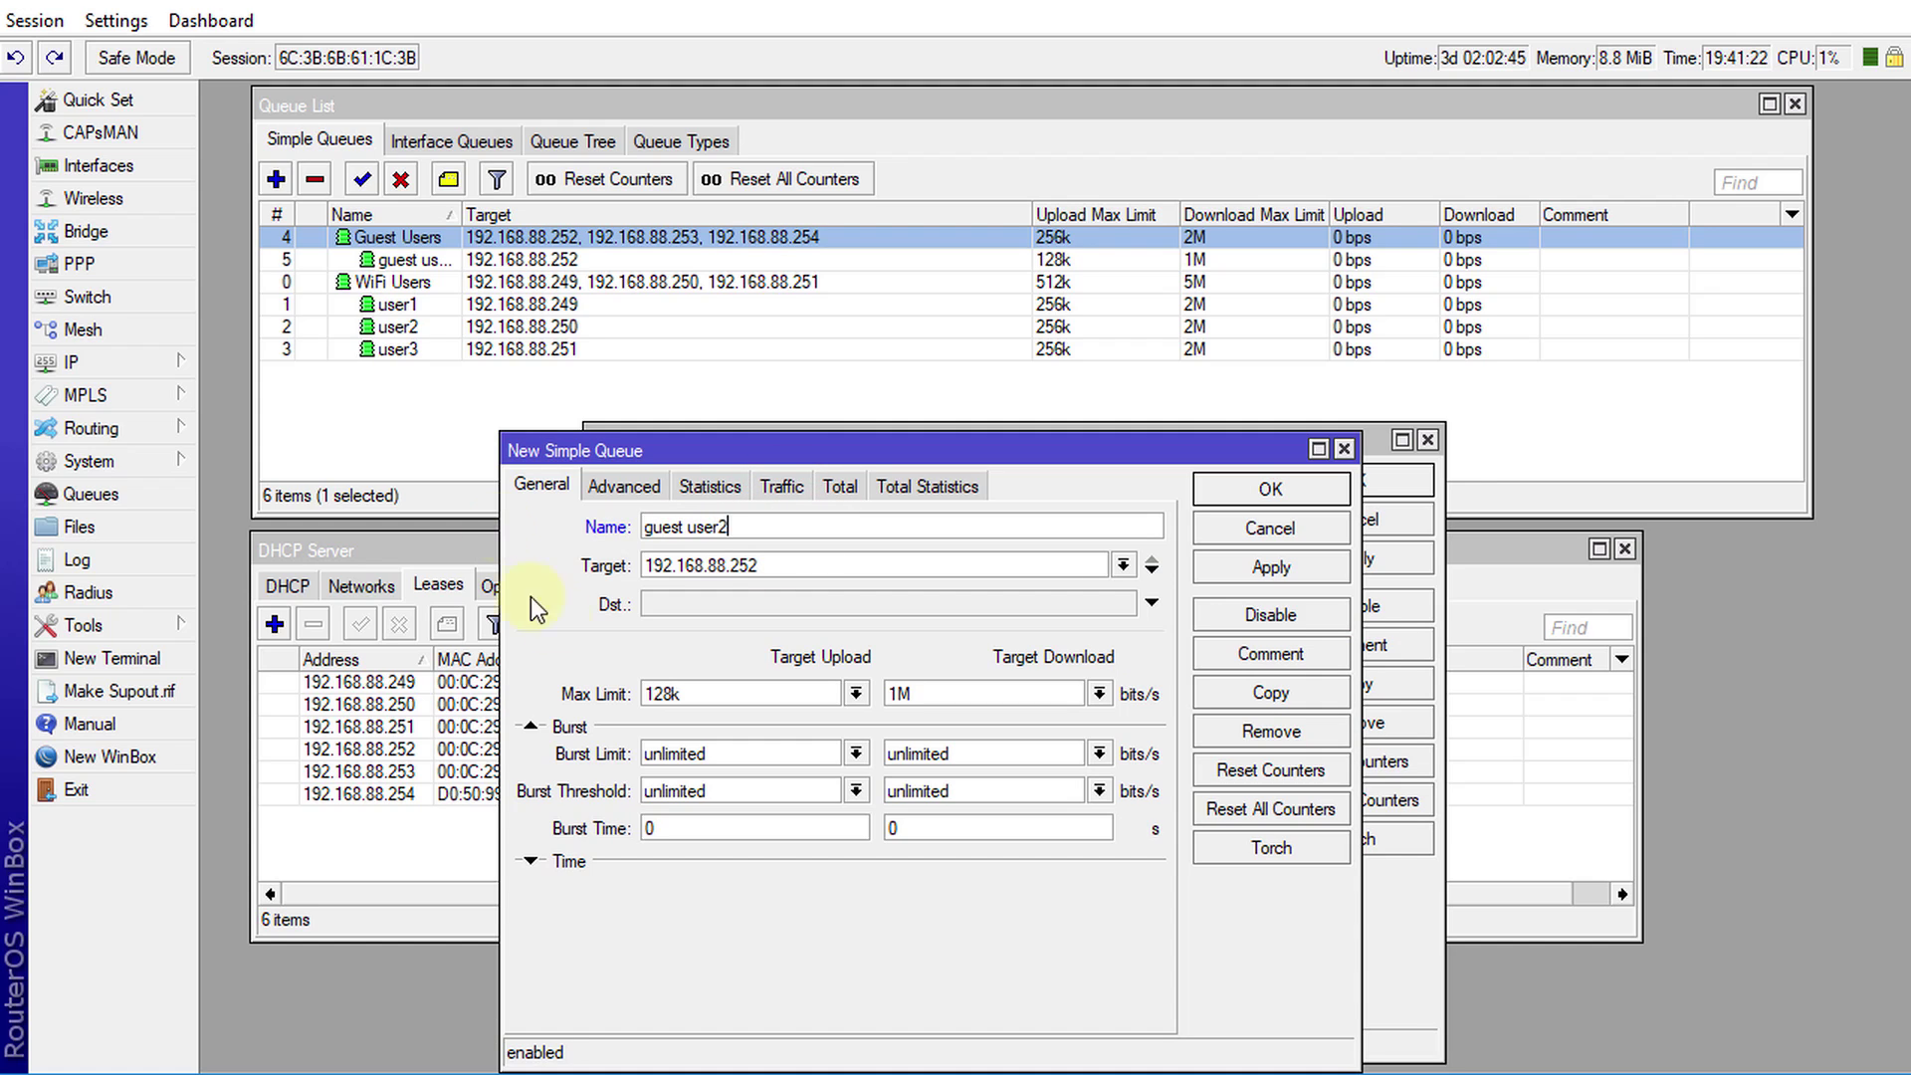
Set the guest user2 queue's target to 192.168.88.253, check its advanced settings and apply the queue.
{"action": "left_click", "coordinate": [790, 568]}
{"action": "key", "text": "BackSpace"}
{"action": "type", "text": "3"}
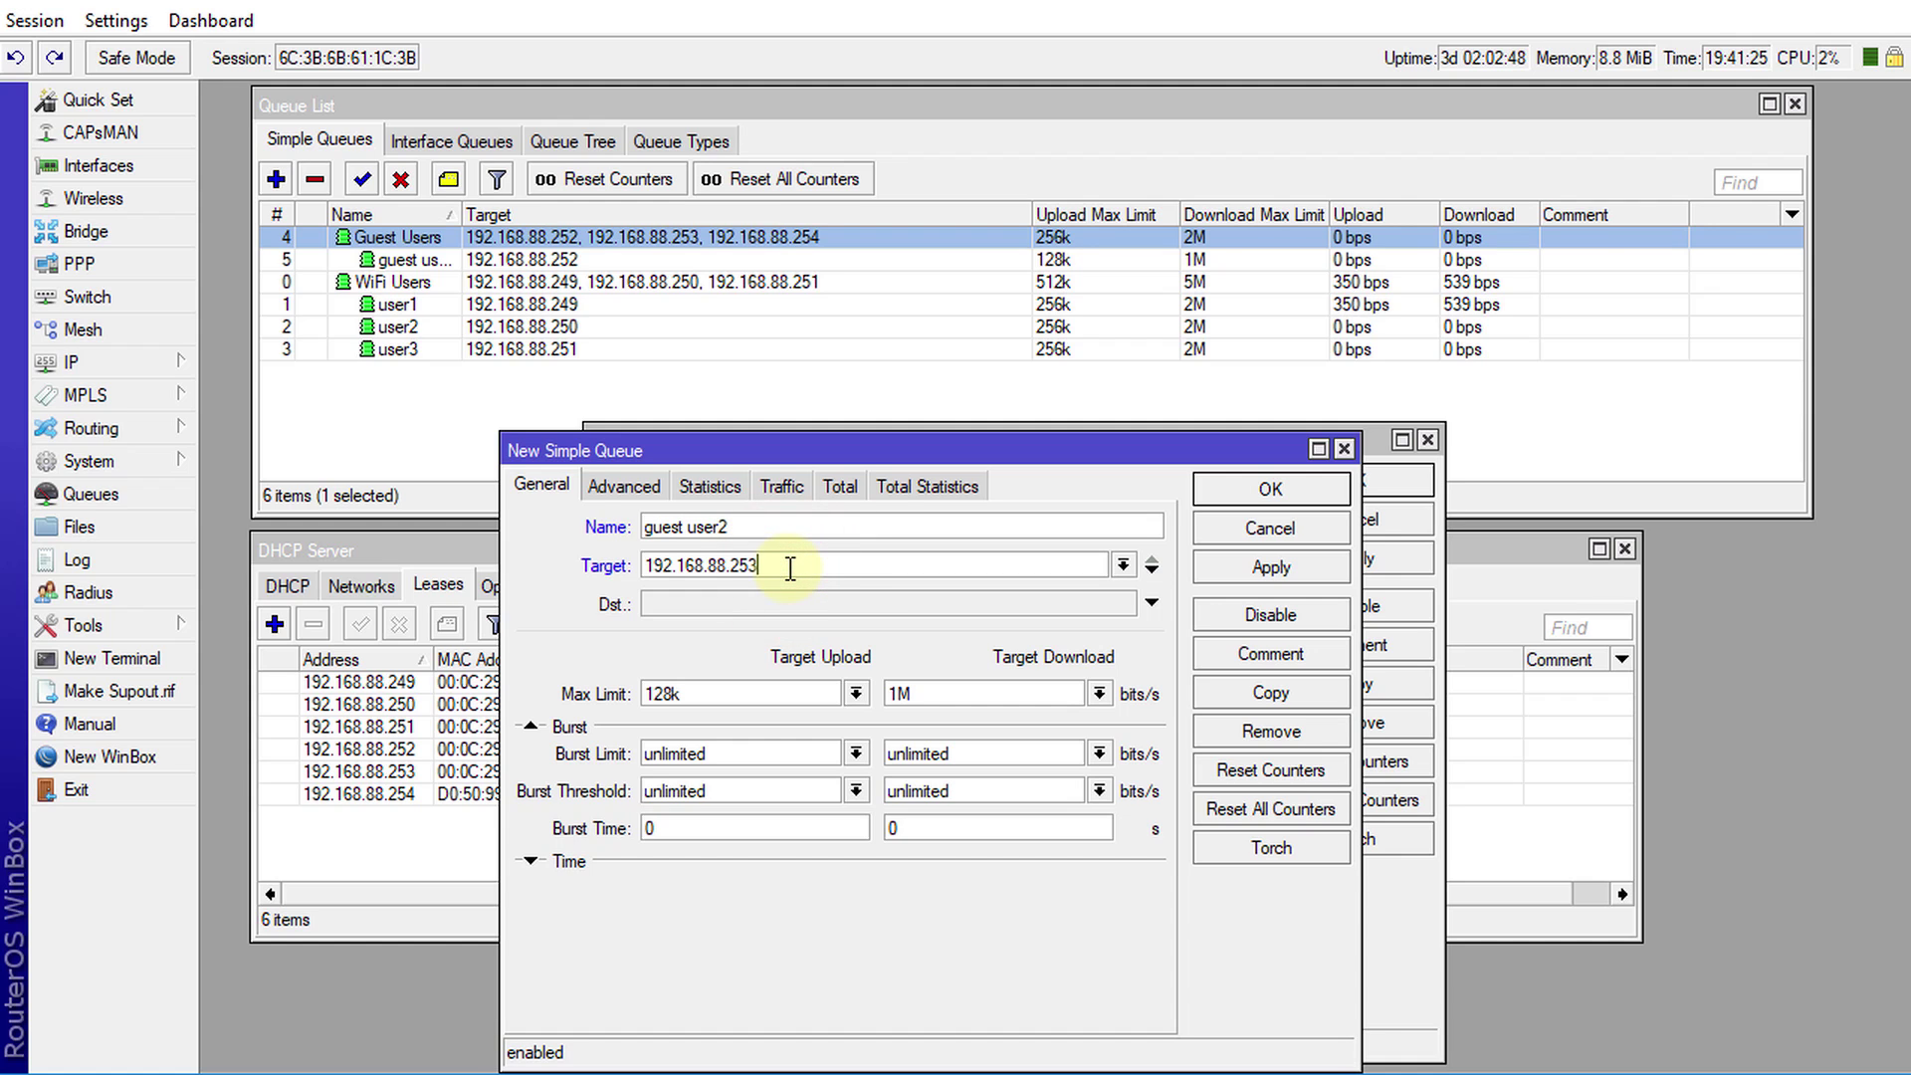
{"action": "left_click", "coordinate": [645, 487]}
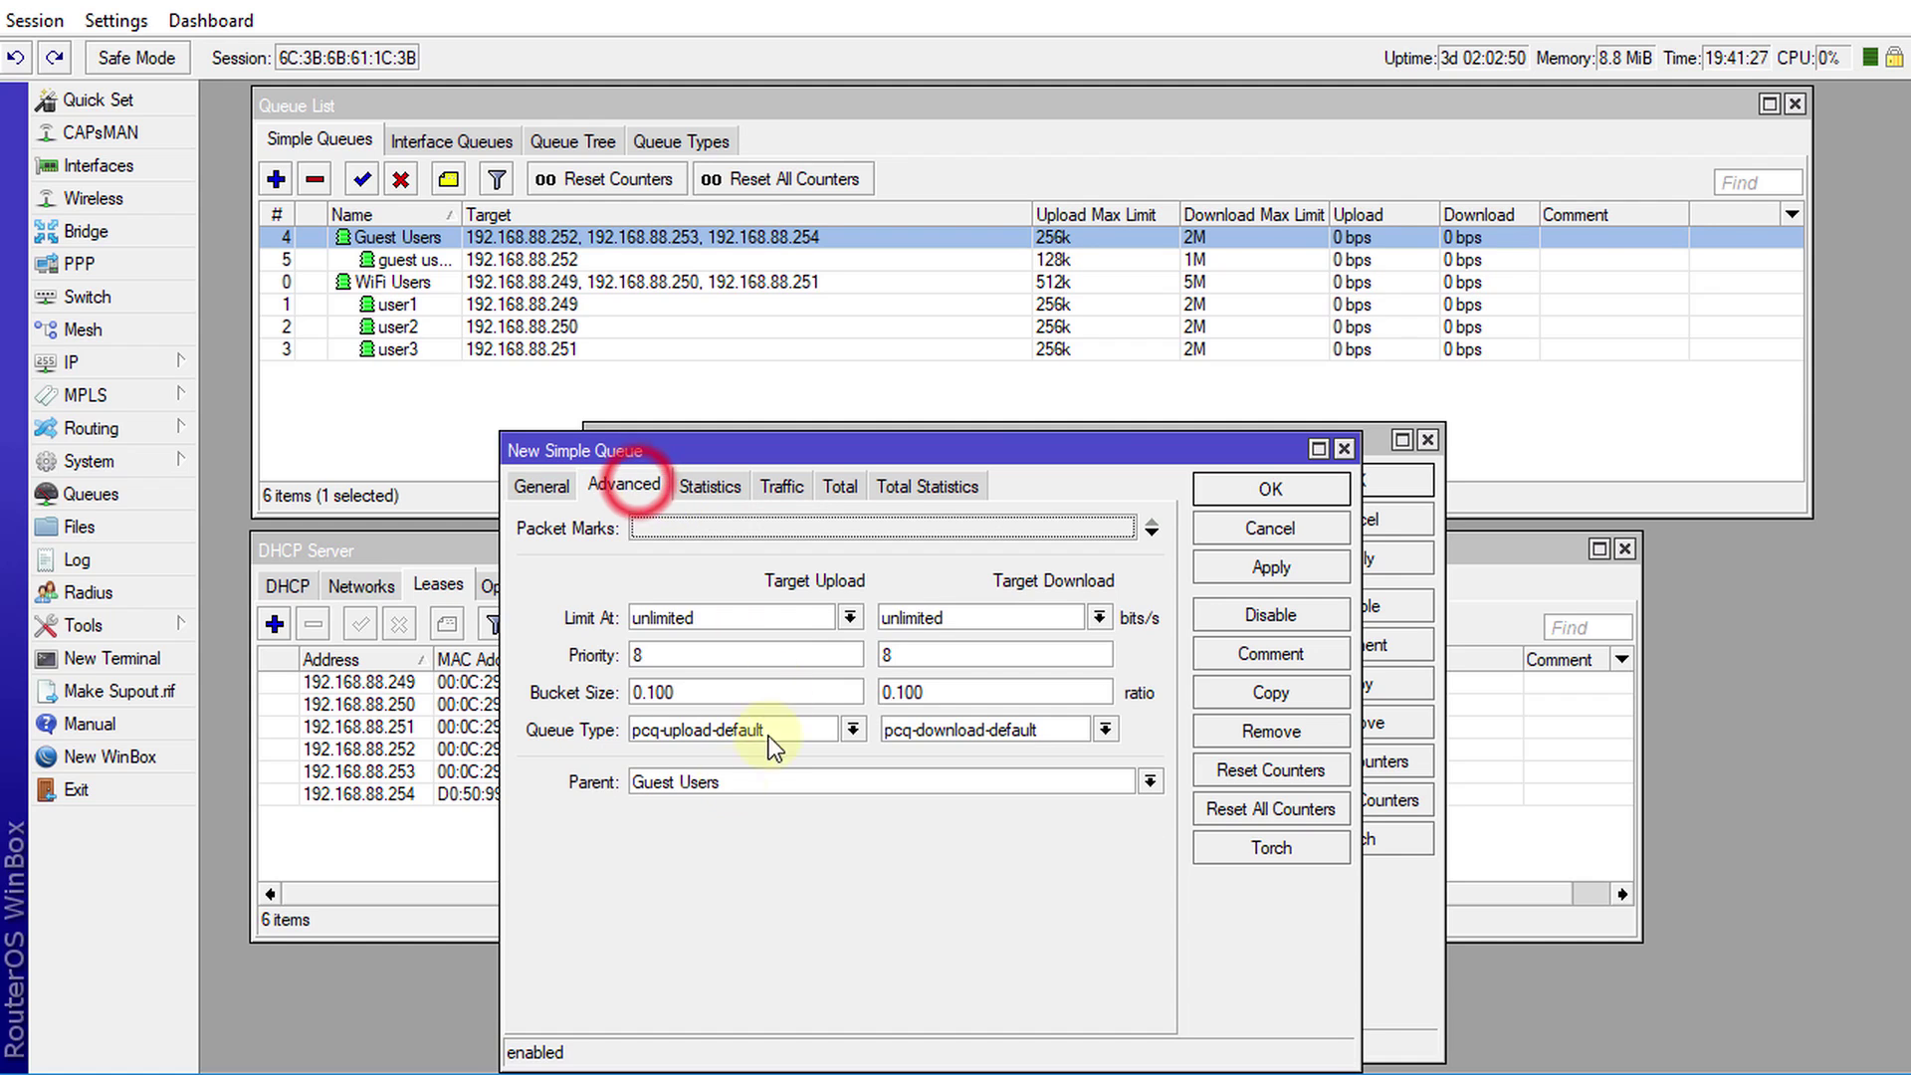
{"action": "left_click", "coordinate": [557, 490]}
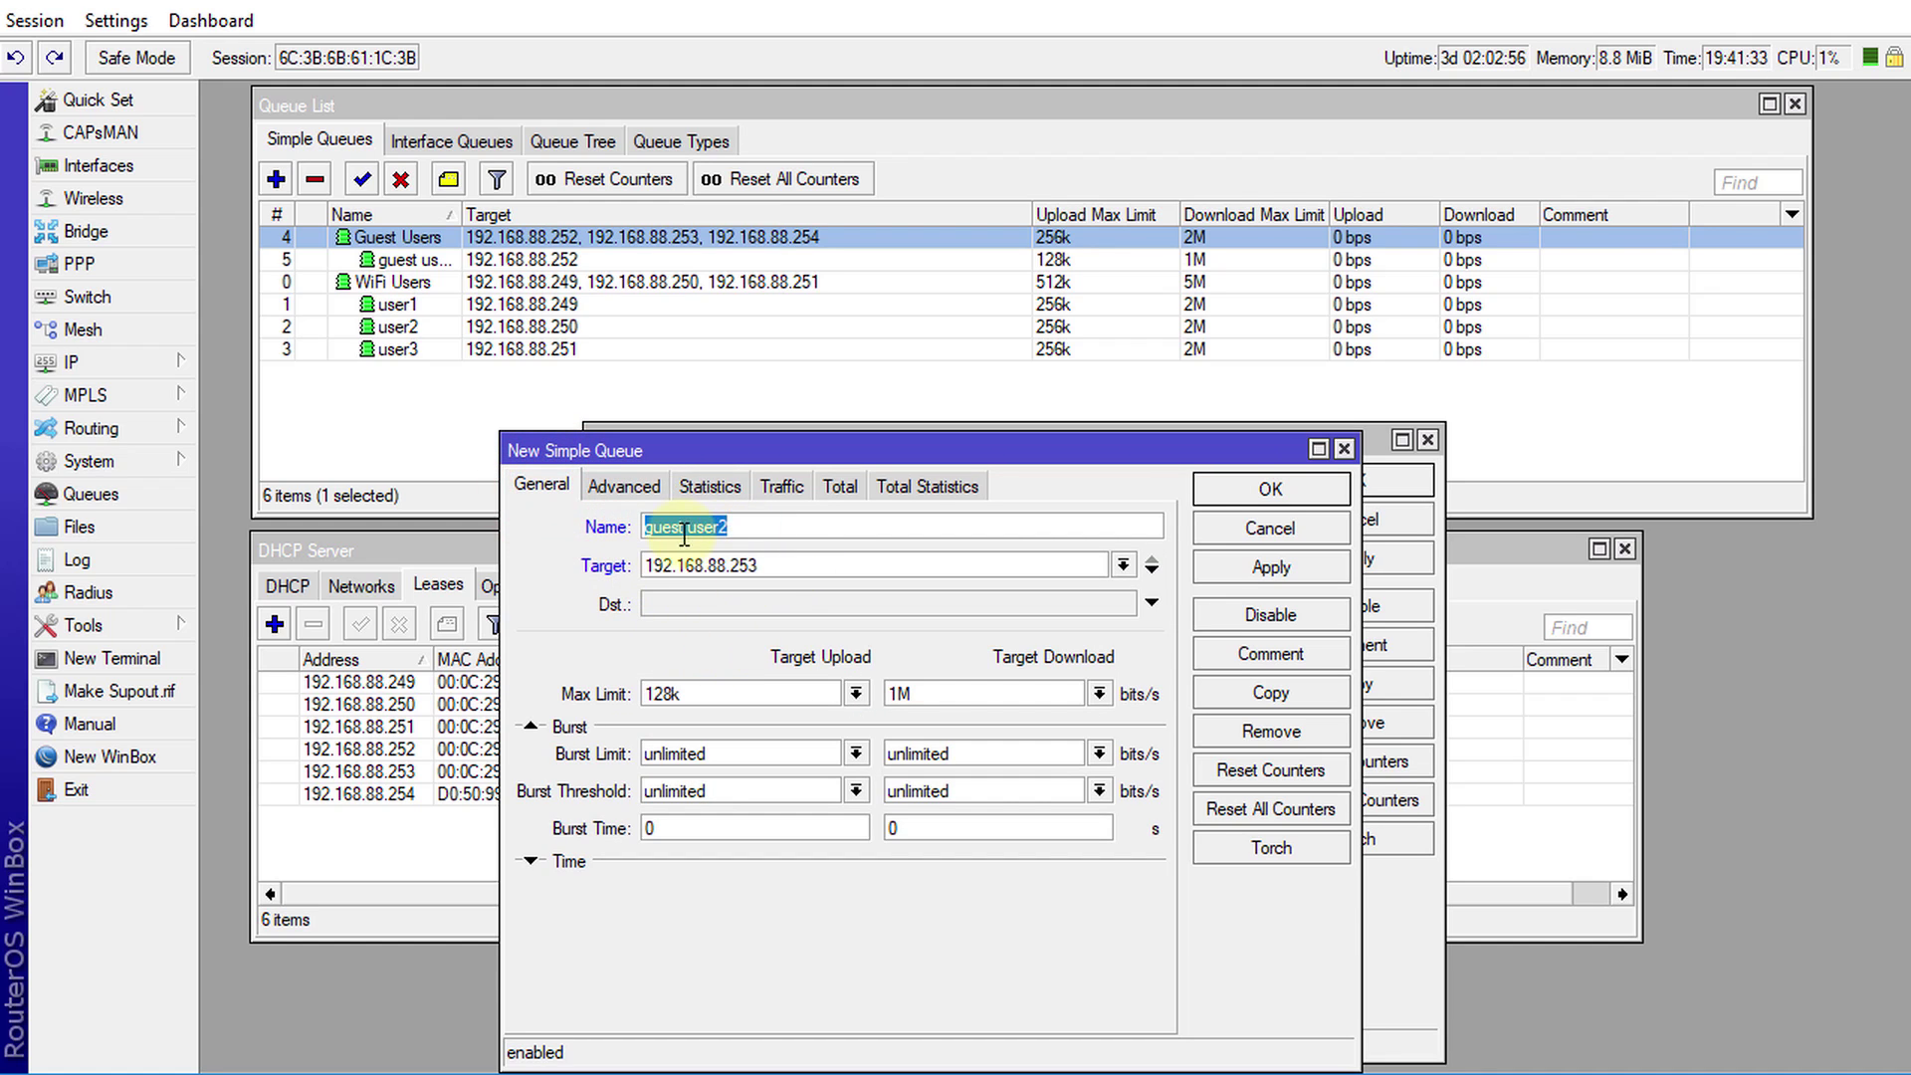
{"action": "left_click", "coordinate": [1270, 577]}
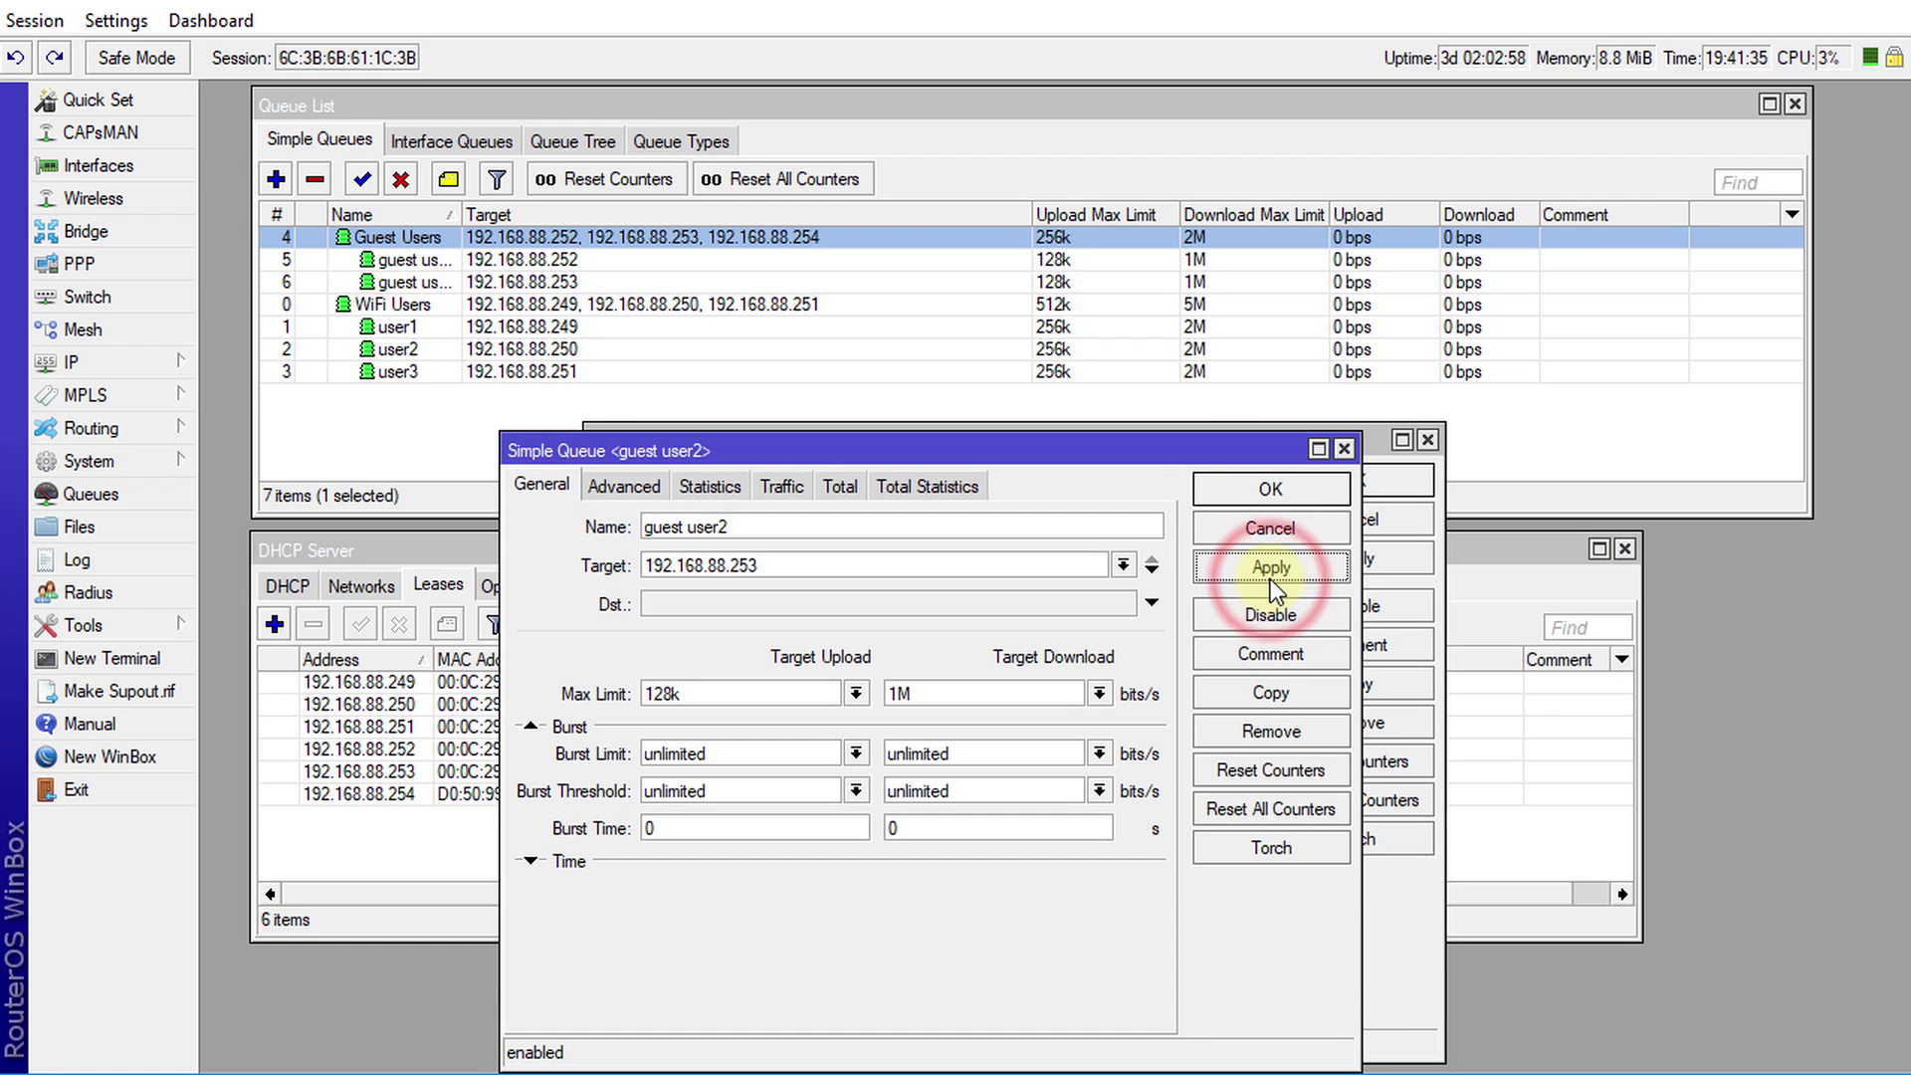
Duplicate the guest user2 queue and name the copy guest user3.
{"action": "left_click", "coordinate": [1286, 697]}
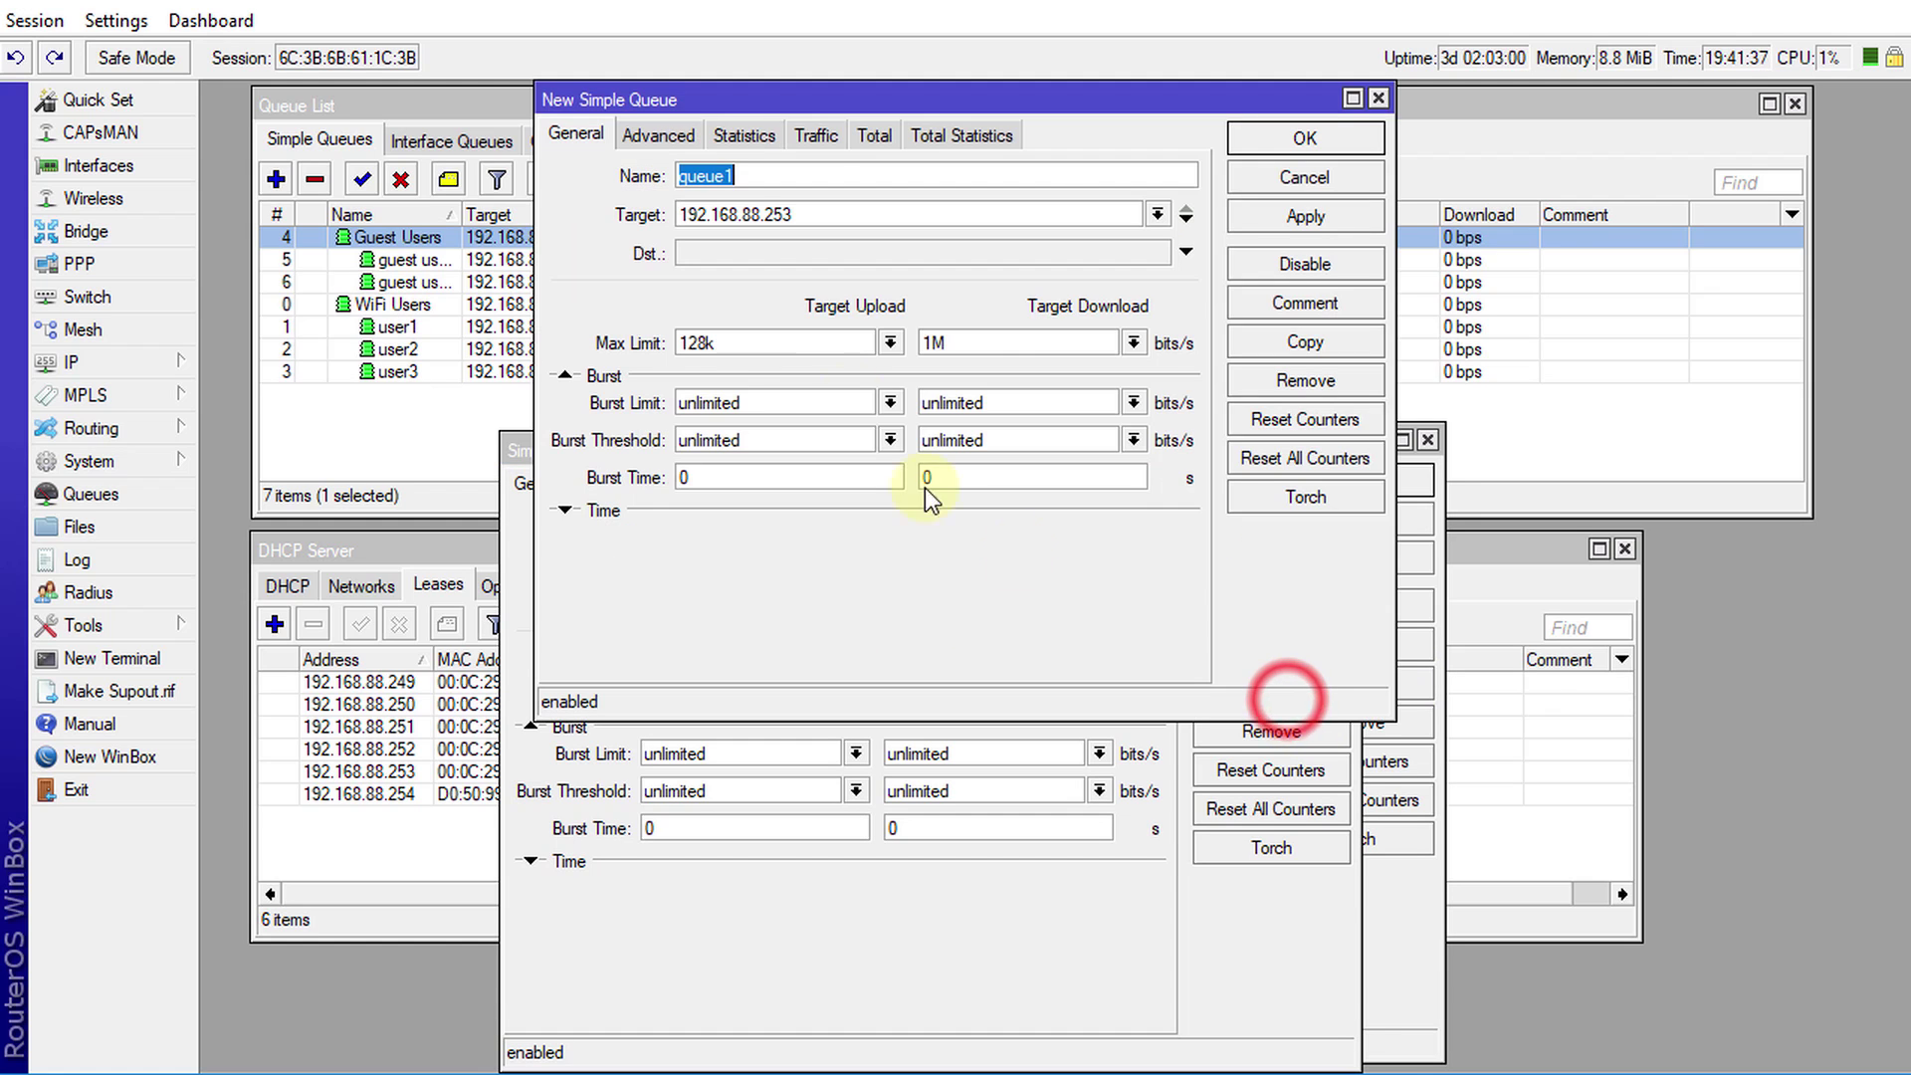
{"action": "left_click_drag", "start_coordinate": [797, 99], "coordinate": [803, 597]}
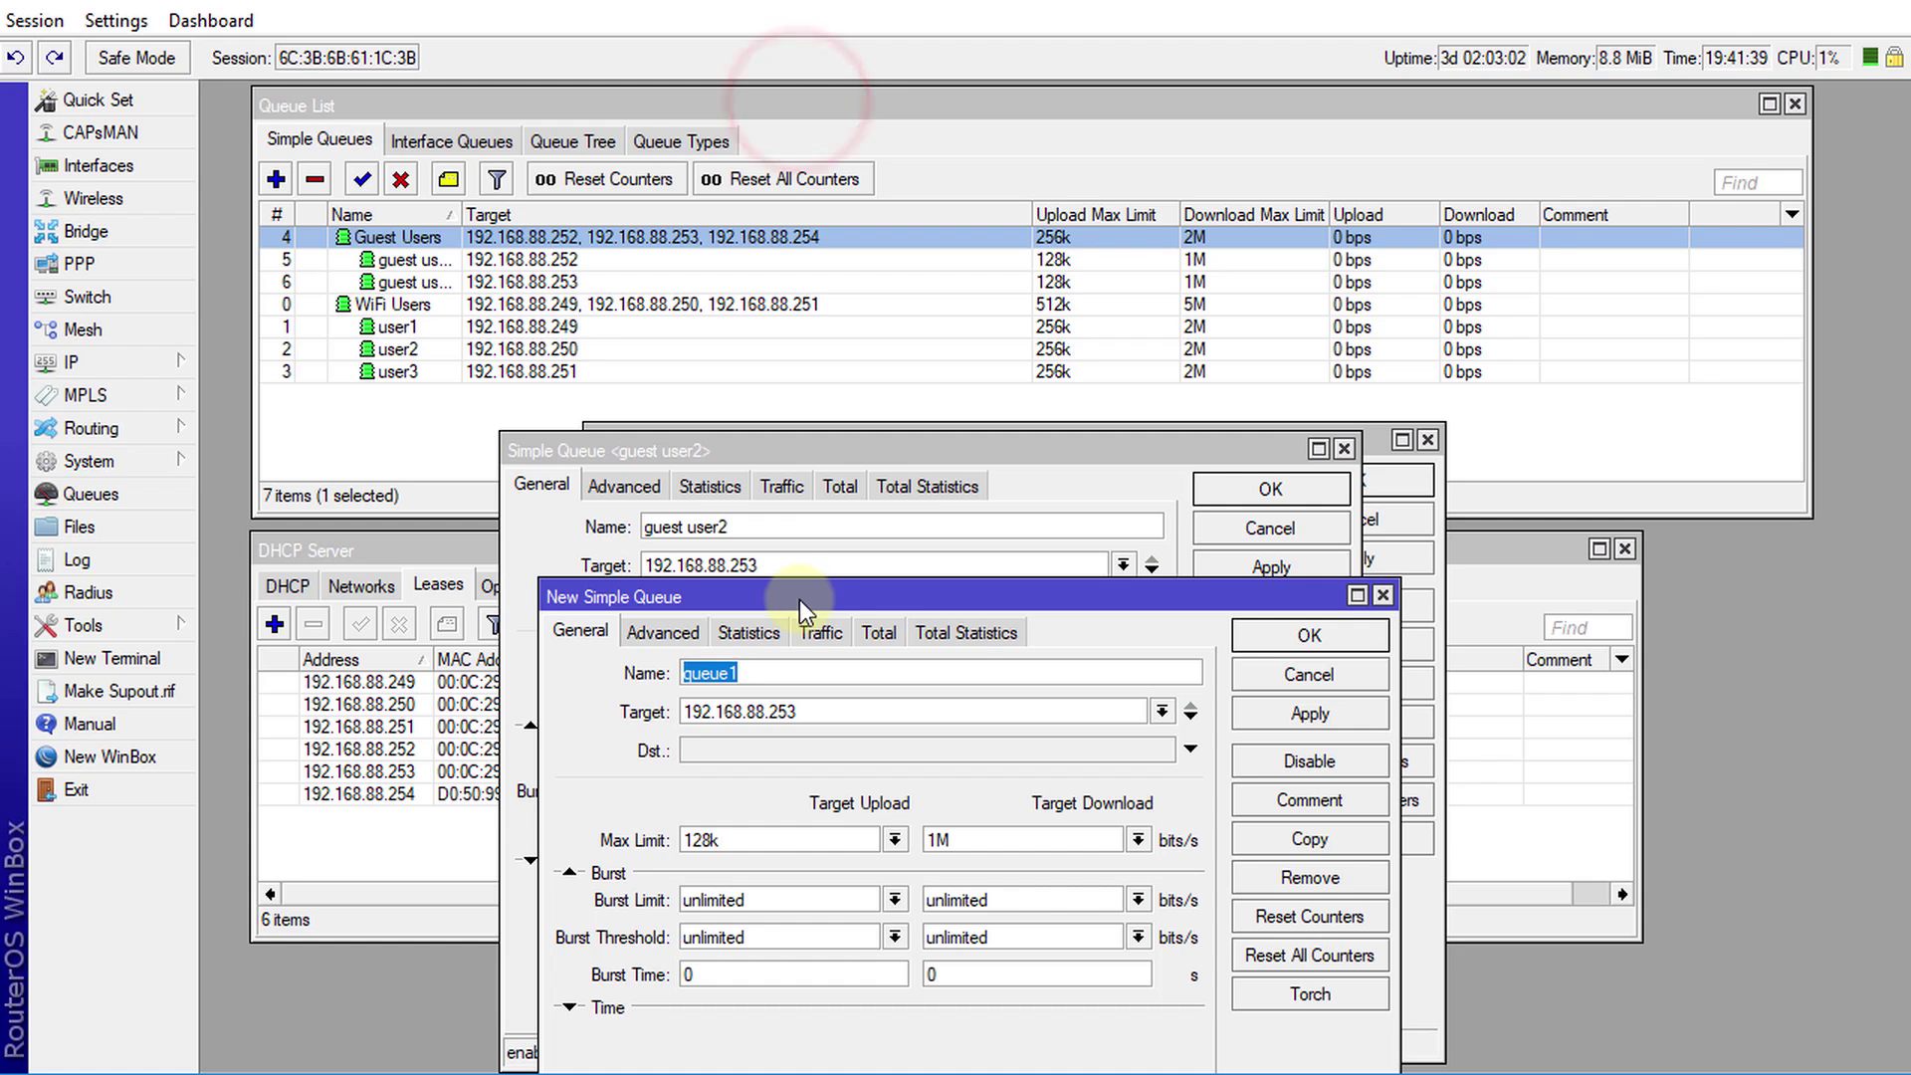
{"action": "type", "text": "gues"}
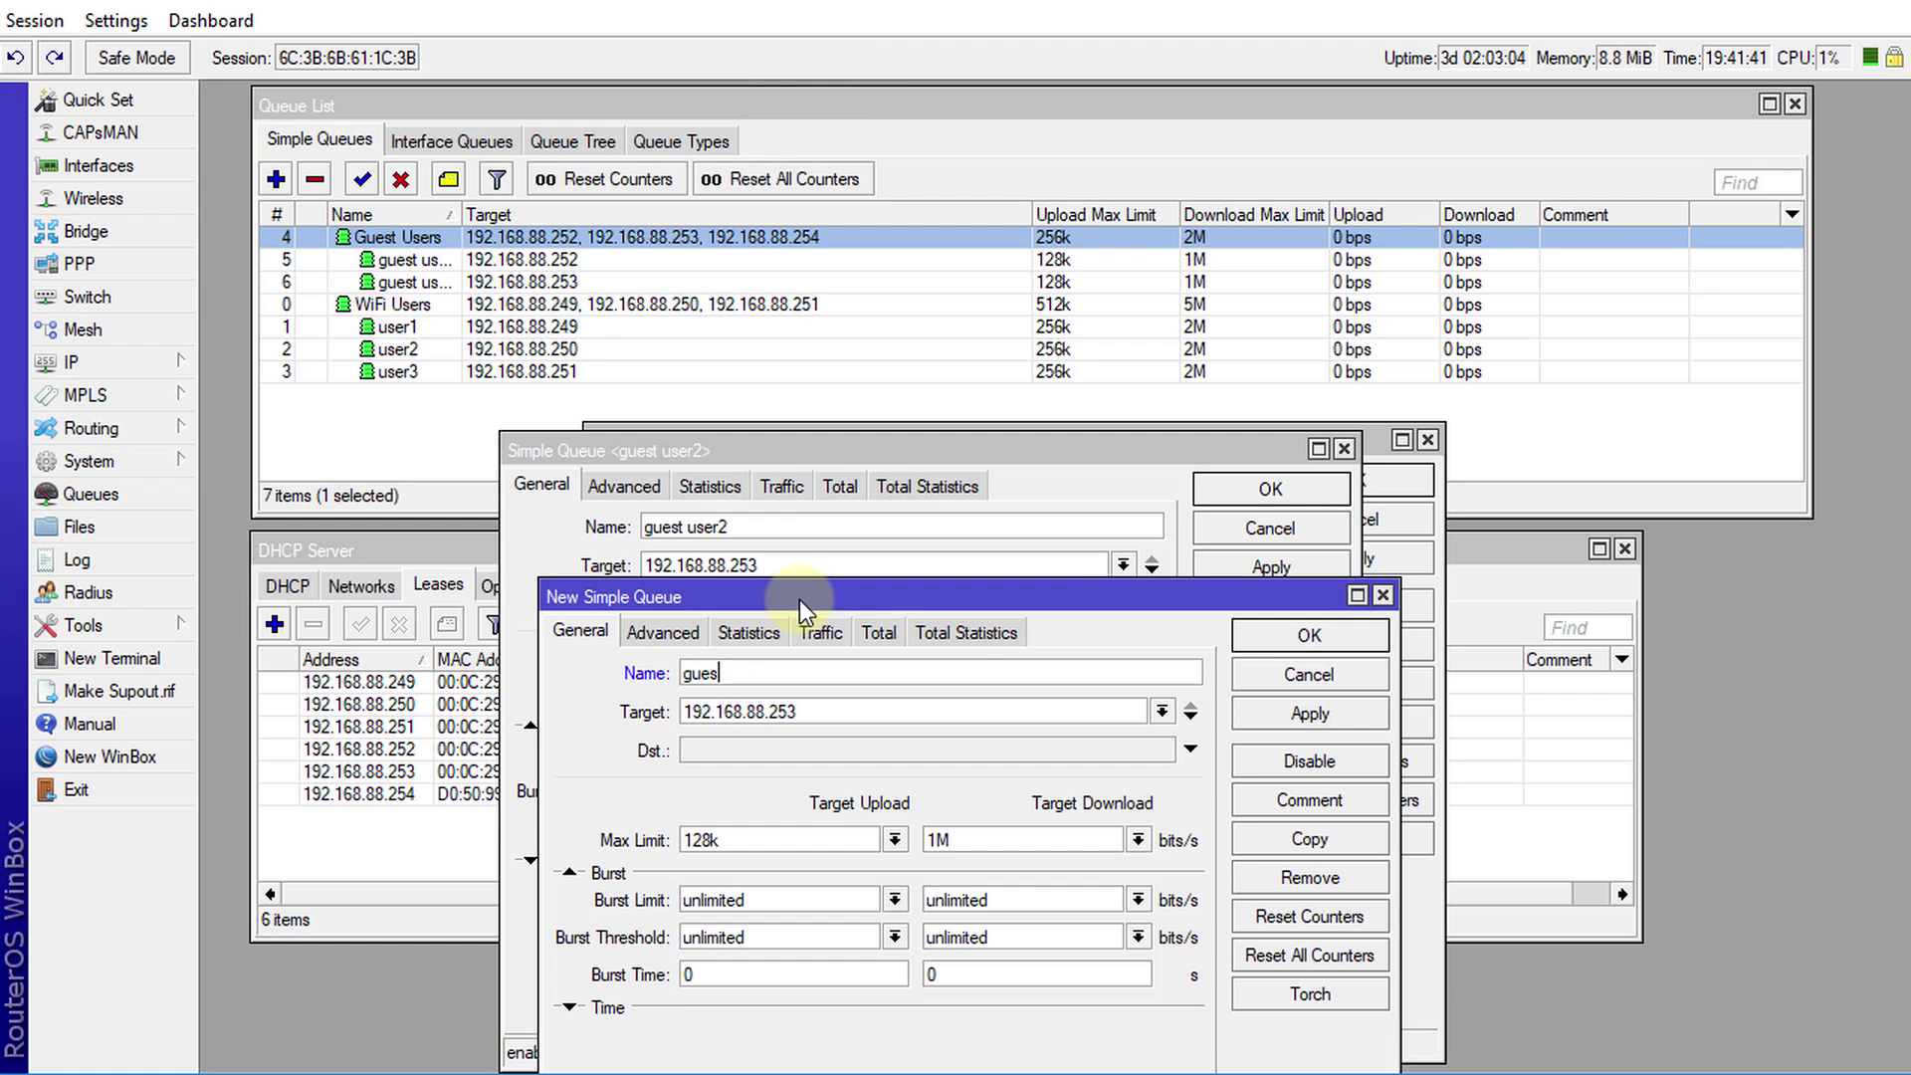
{"action": "type", "text": "t user3"}
Set the guest user3 queue's target to 192.168.88.254 and confirm all open guest queues.
{"action": "left_click", "coordinate": [854, 710]}
{"action": "key", "text": "BackSpace"}
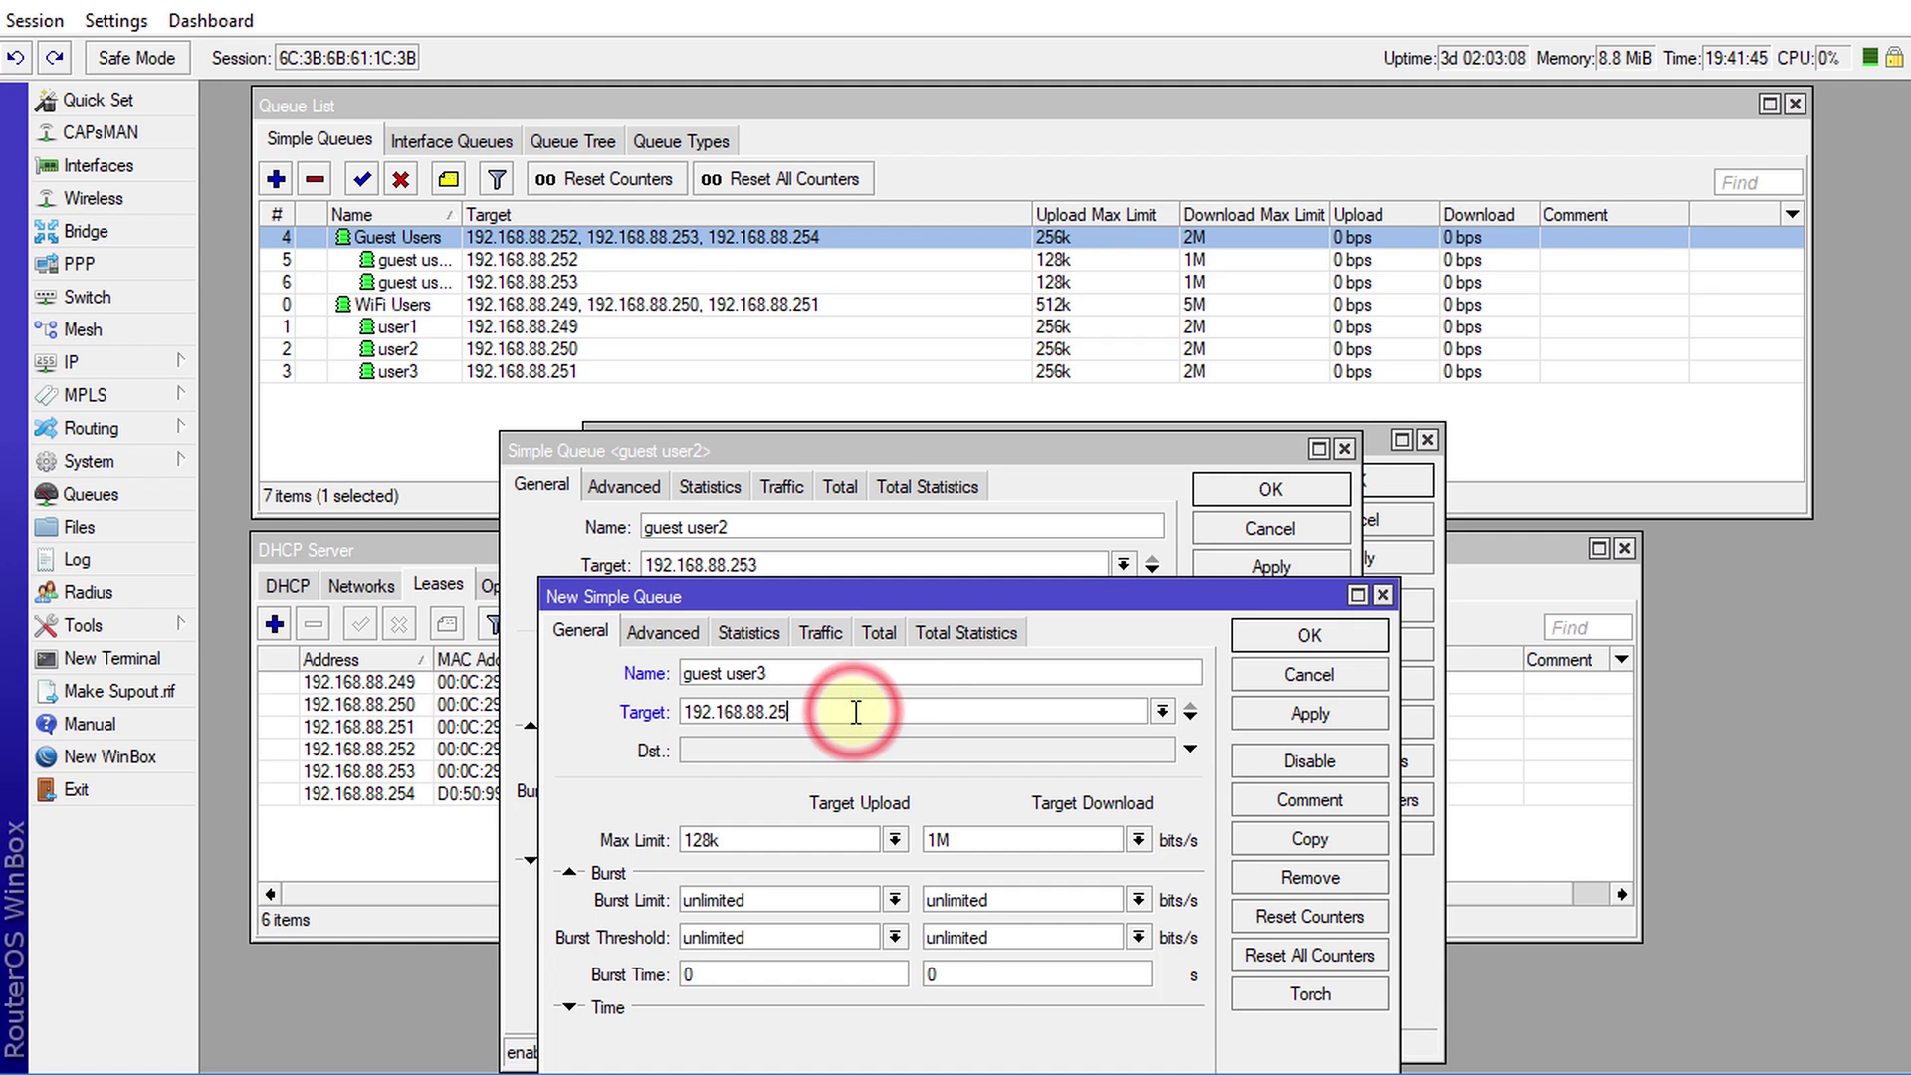
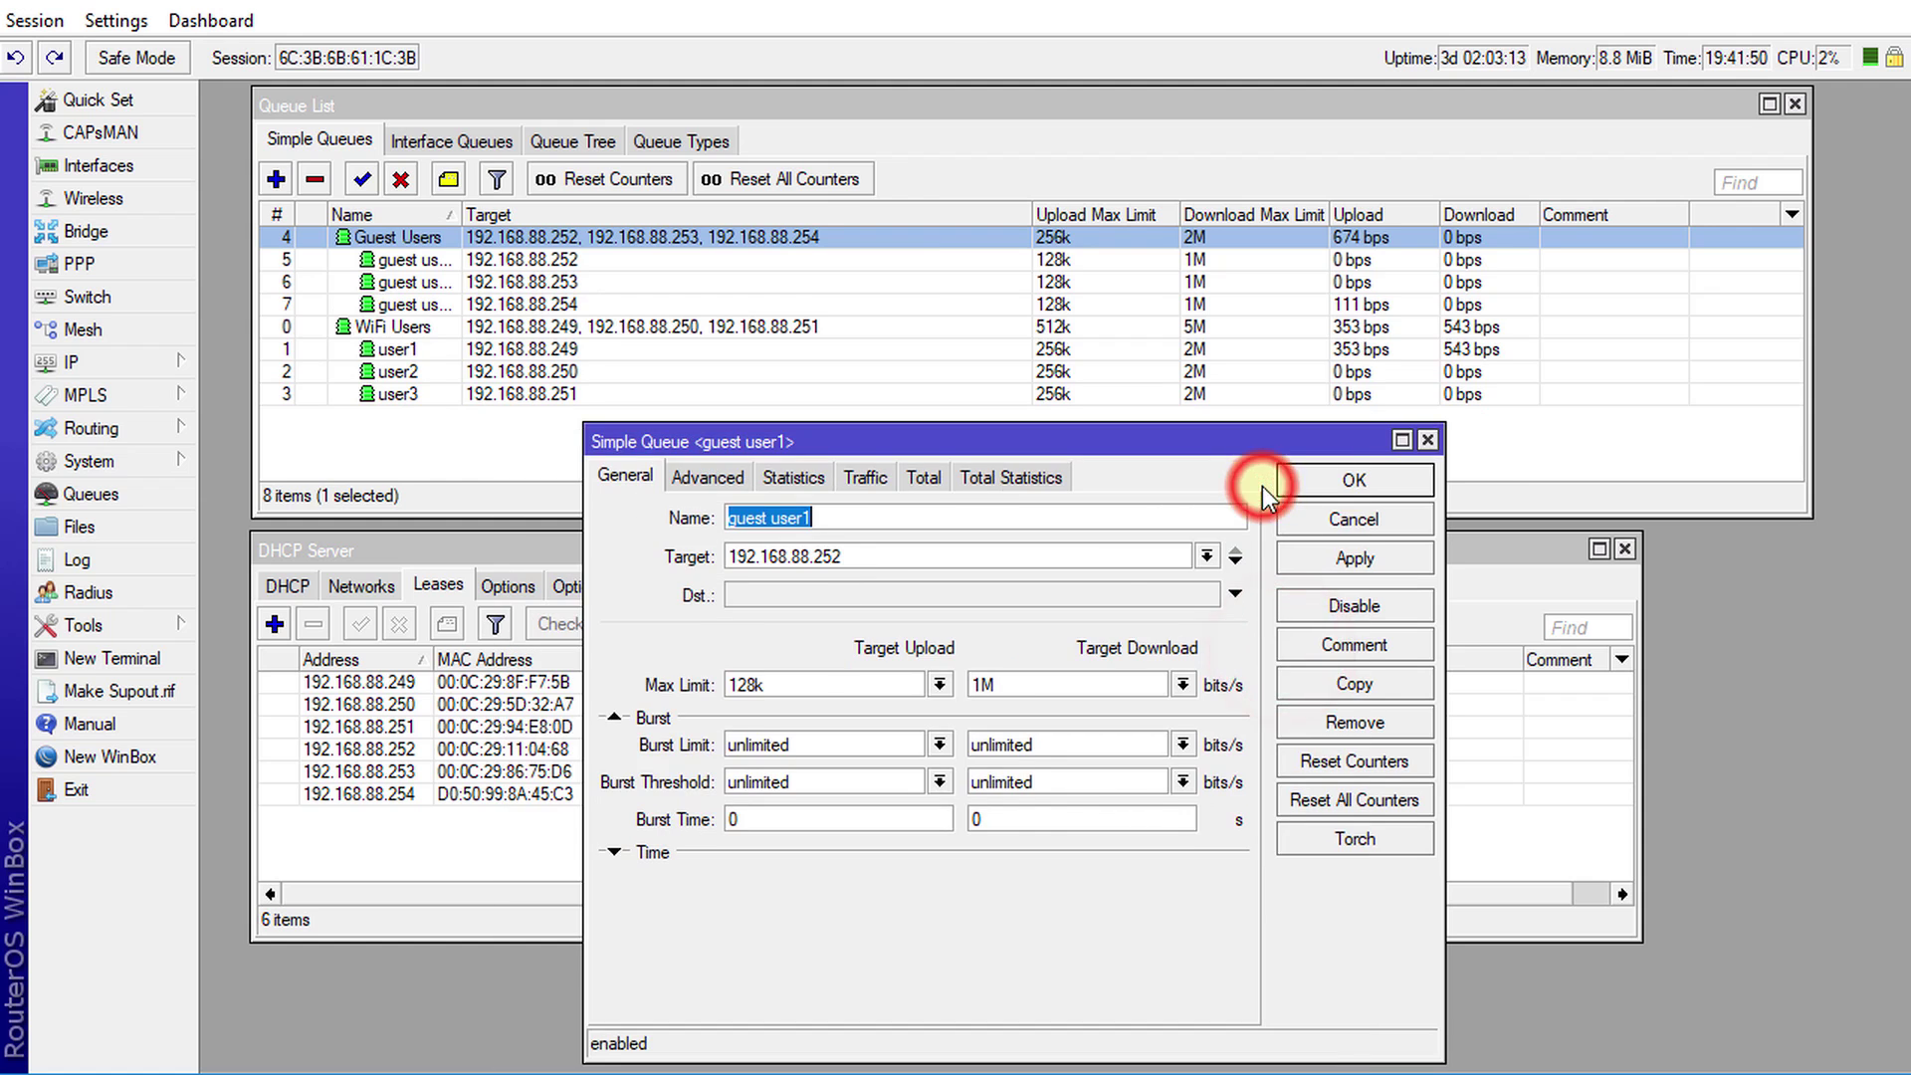
{"action": "left_click", "coordinate": [1322, 476]}
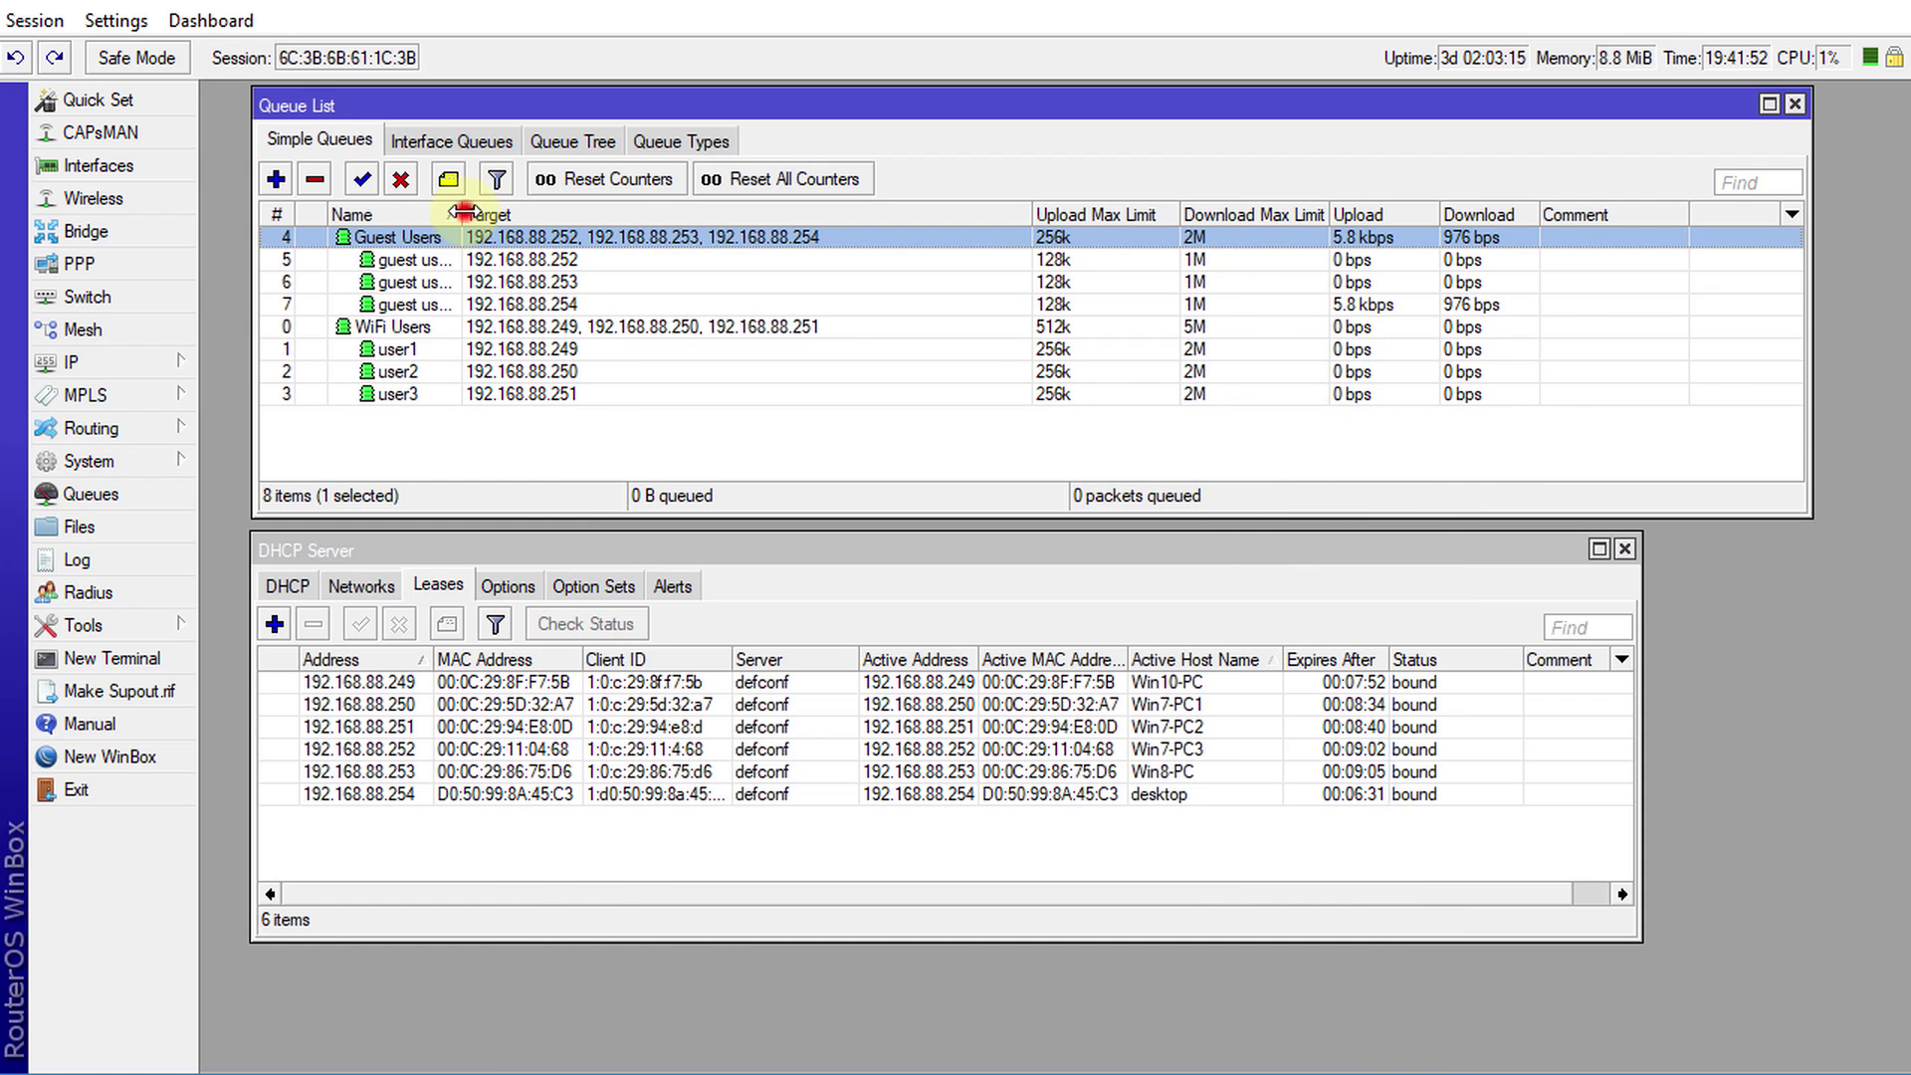
Widen the queue list's Name column to fit the guest queue names and select the WiFi Users queue.
{"action": "left_click_drag", "start_coordinate": [462, 214], "coordinate": [501, 212]}
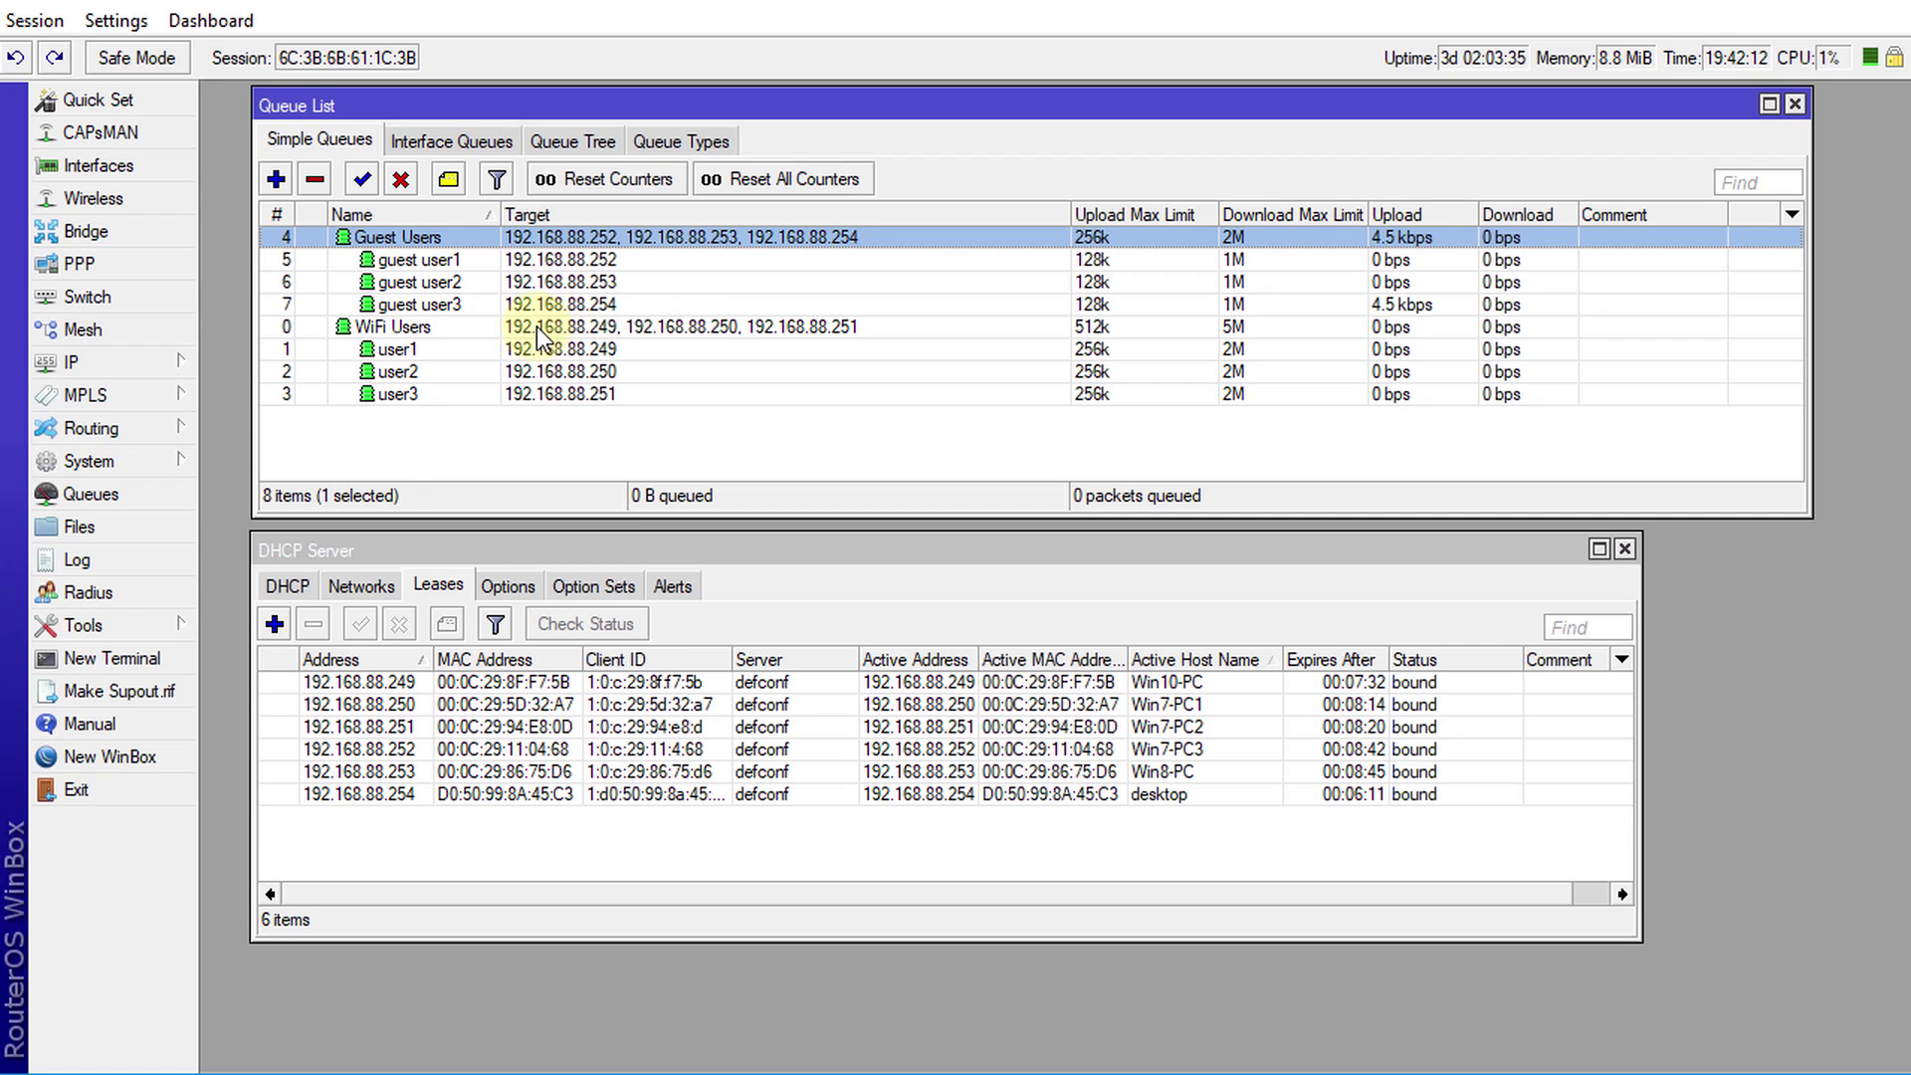
{"action": "left_click", "coordinate": [394, 328]}
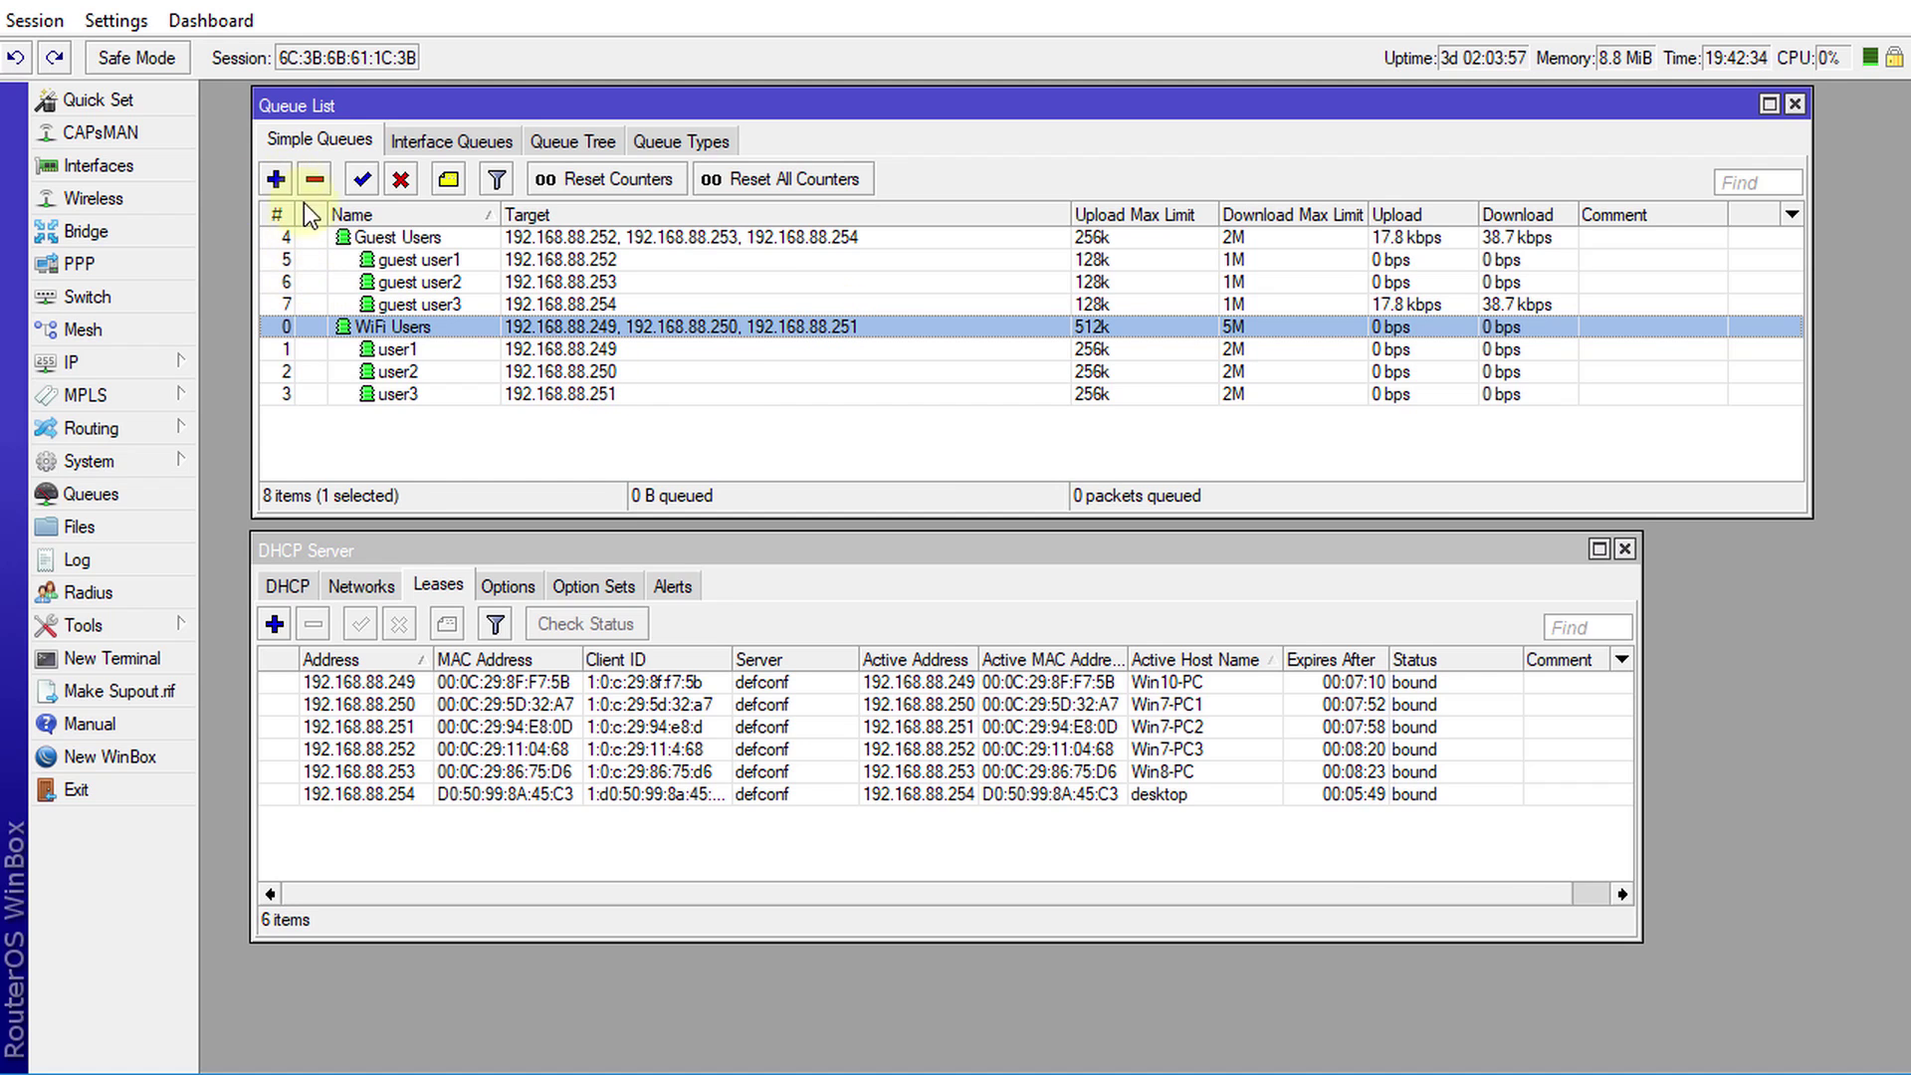
{"action": "left_click", "coordinate": [277, 179]}
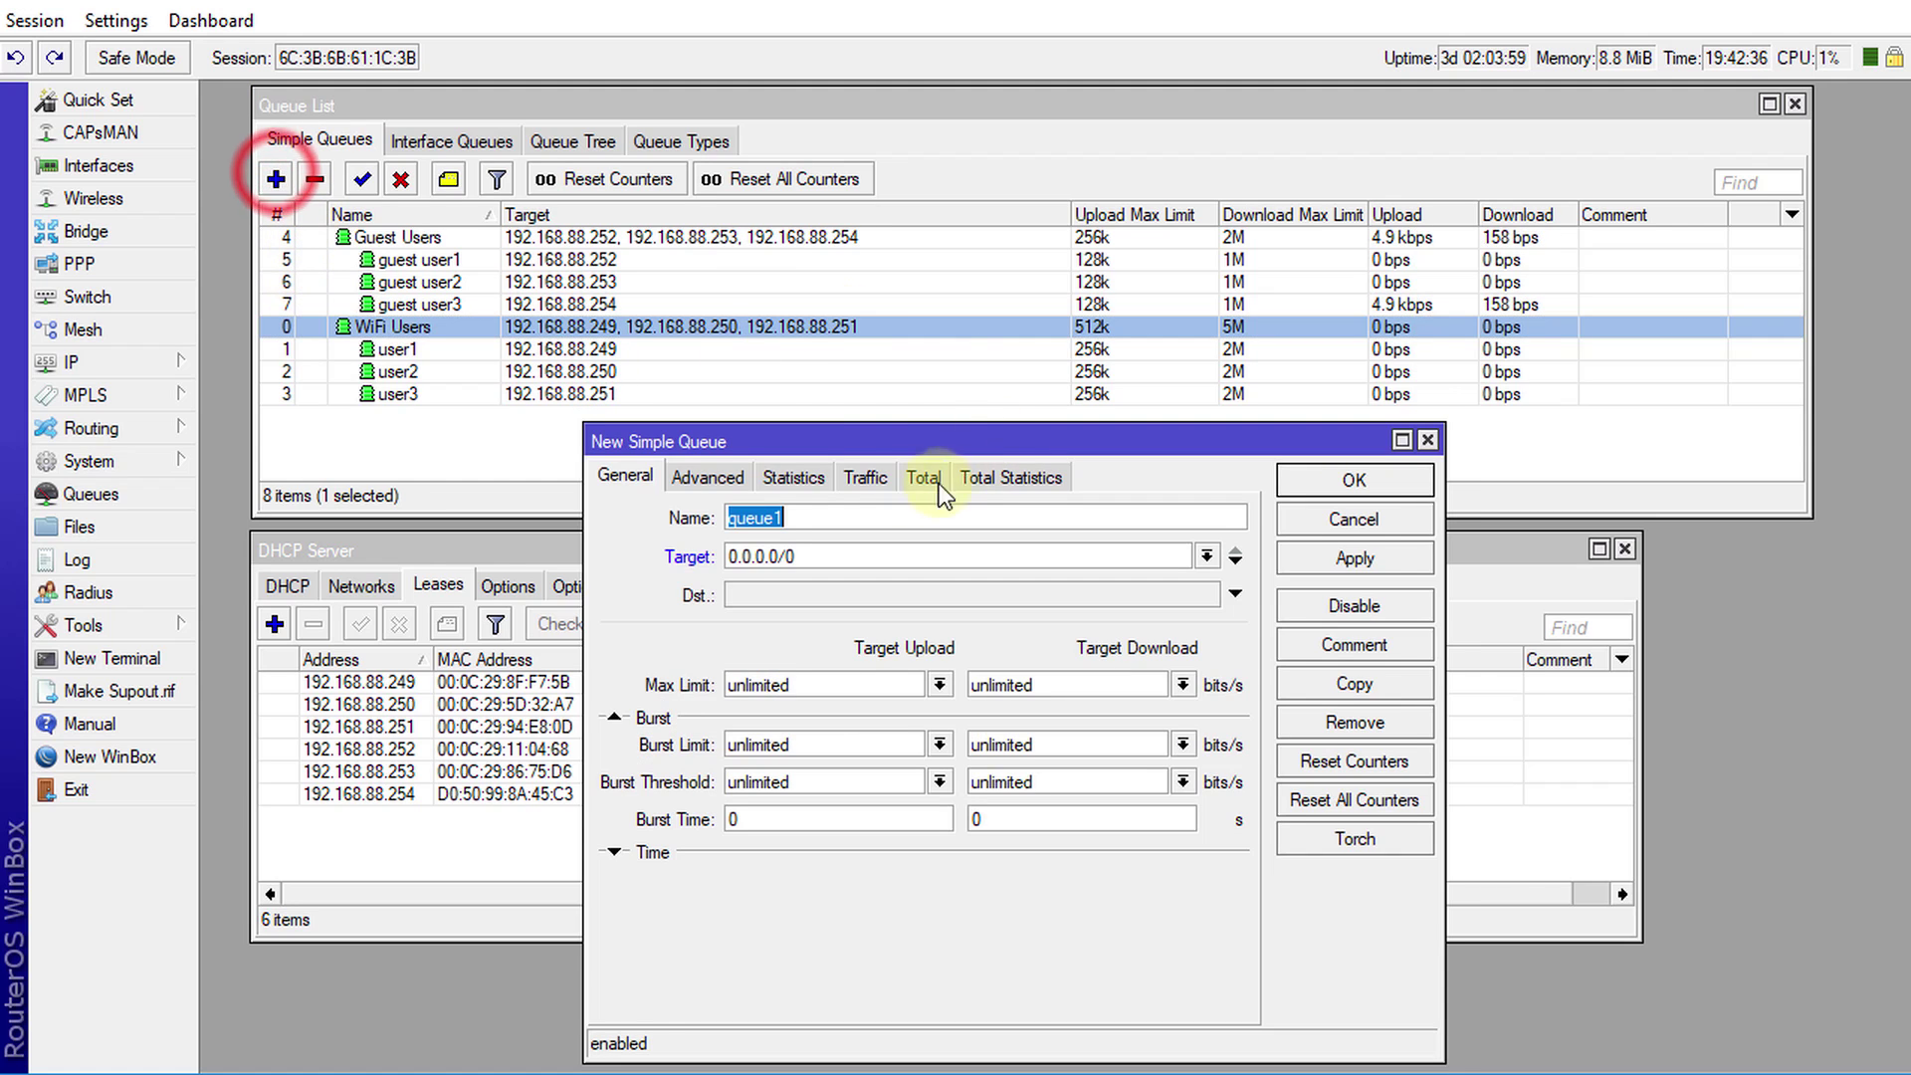
{"action": "left_click_drag", "start_coordinate": [874, 446], "coordinate": [818, 403]}
{"action": "left_click_drag", "start_coordinate": [793, 508], "coordinate": [513, 508]}
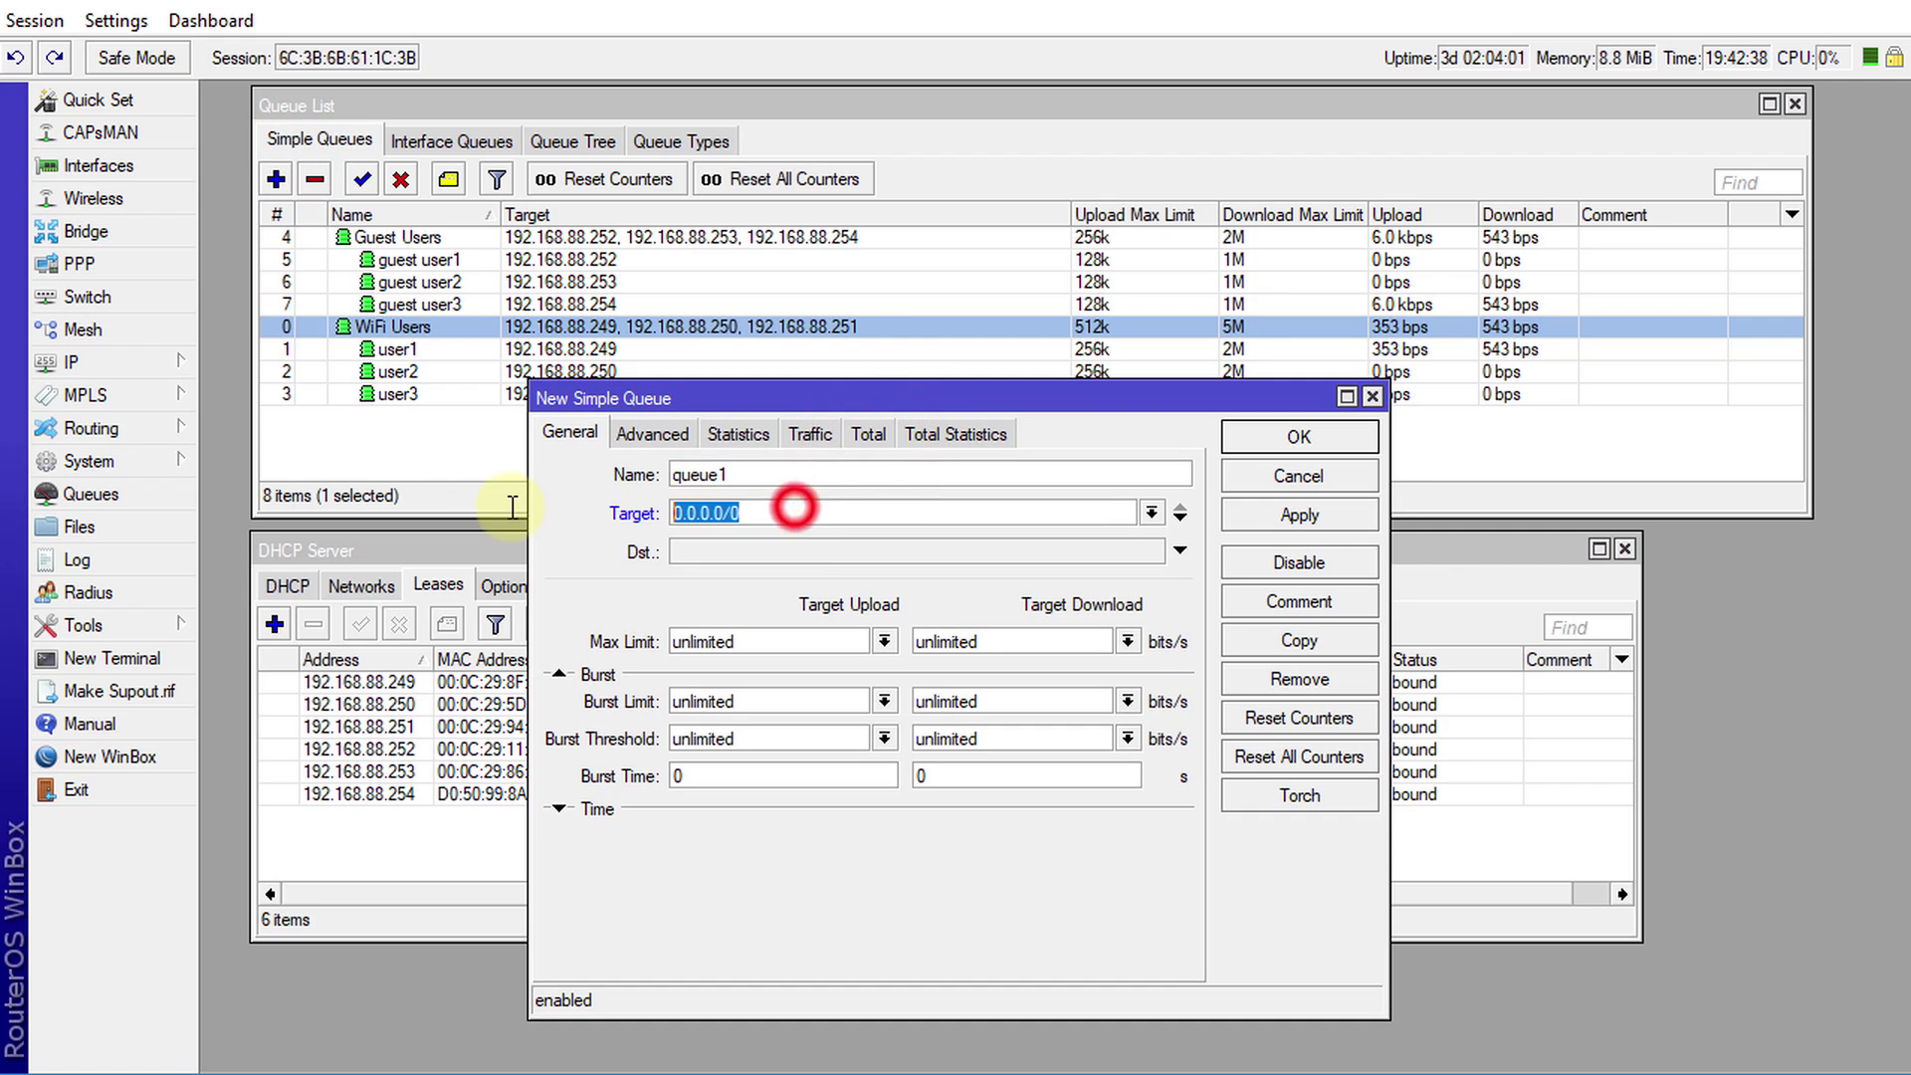
{"action": "type", "text": "19"}
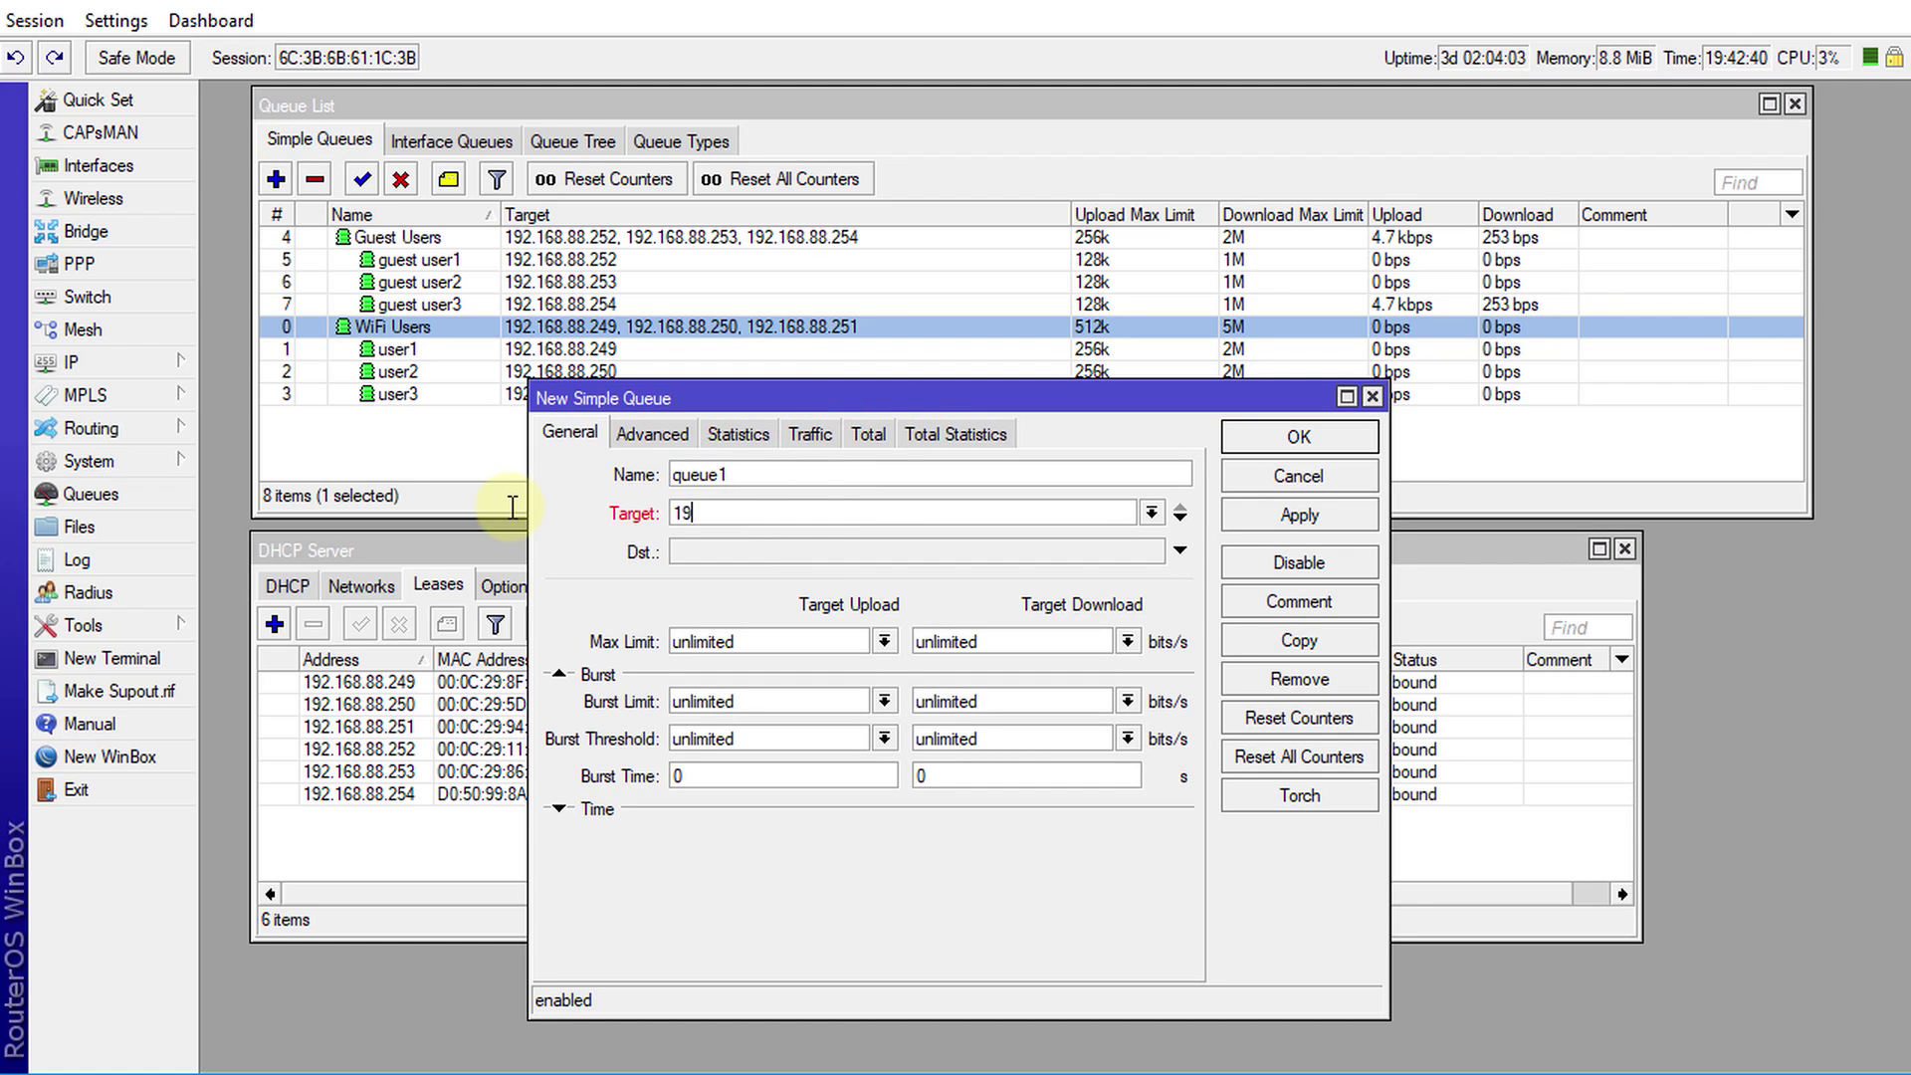
{"action": "type", "text": "2.168.88.0/24"}
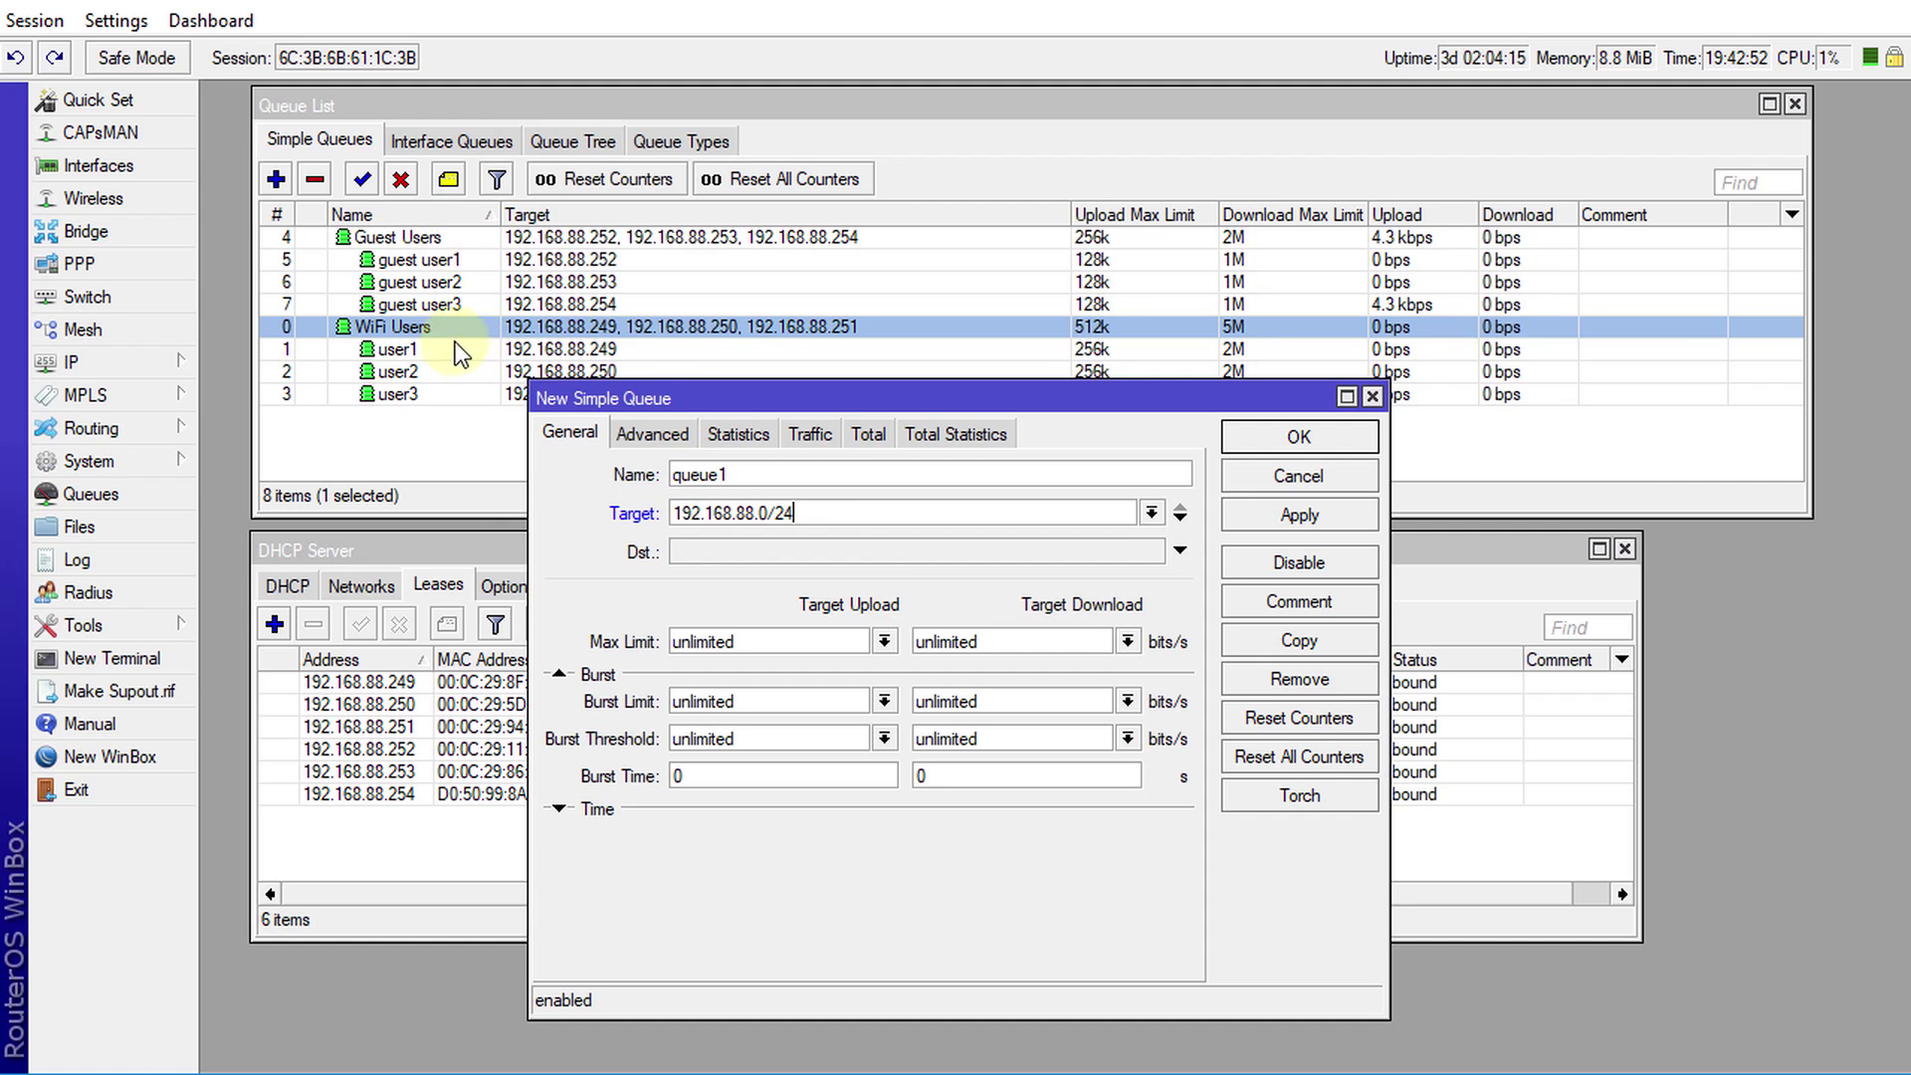
{"action": "triple_click", "coordinate": [830, 514]}
{"action": "left_click", "coordinate": [810, 511]}
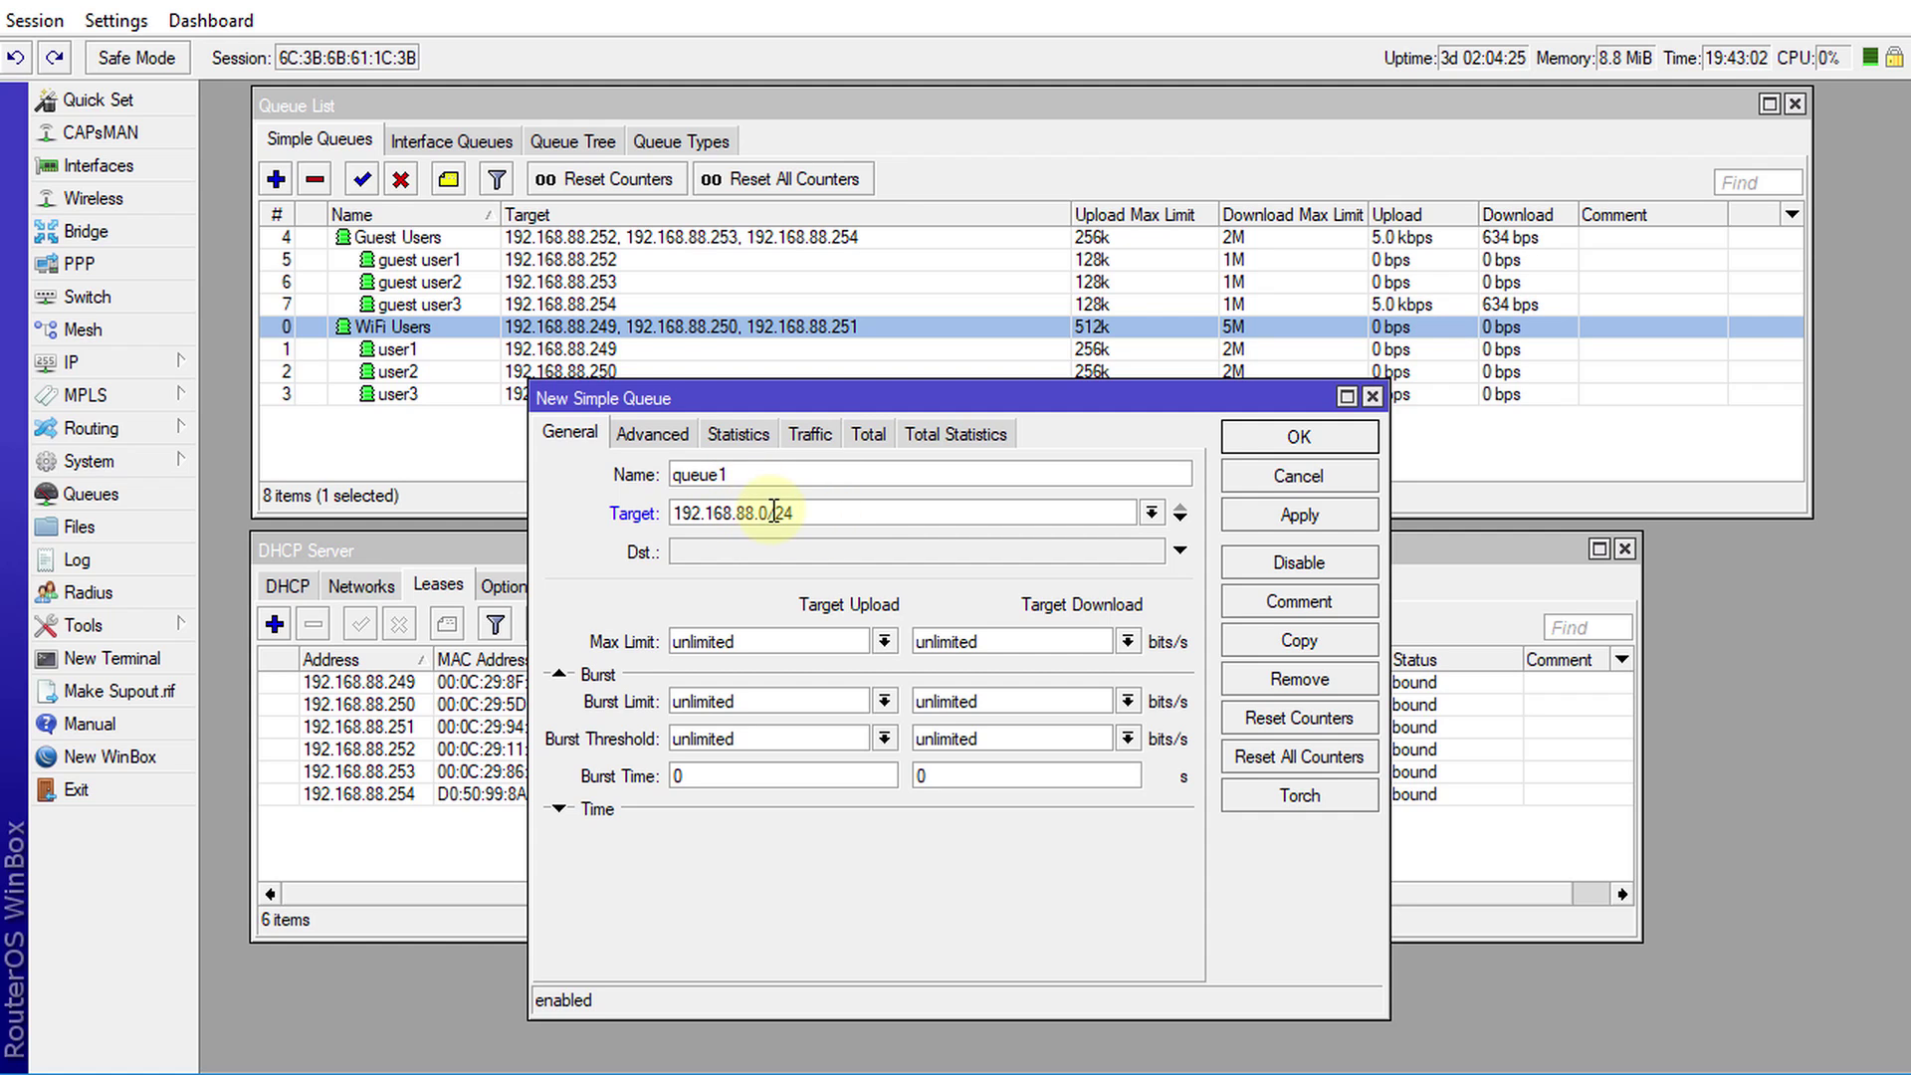
{"action": "left_click", "coordinate": [1254, 478]}
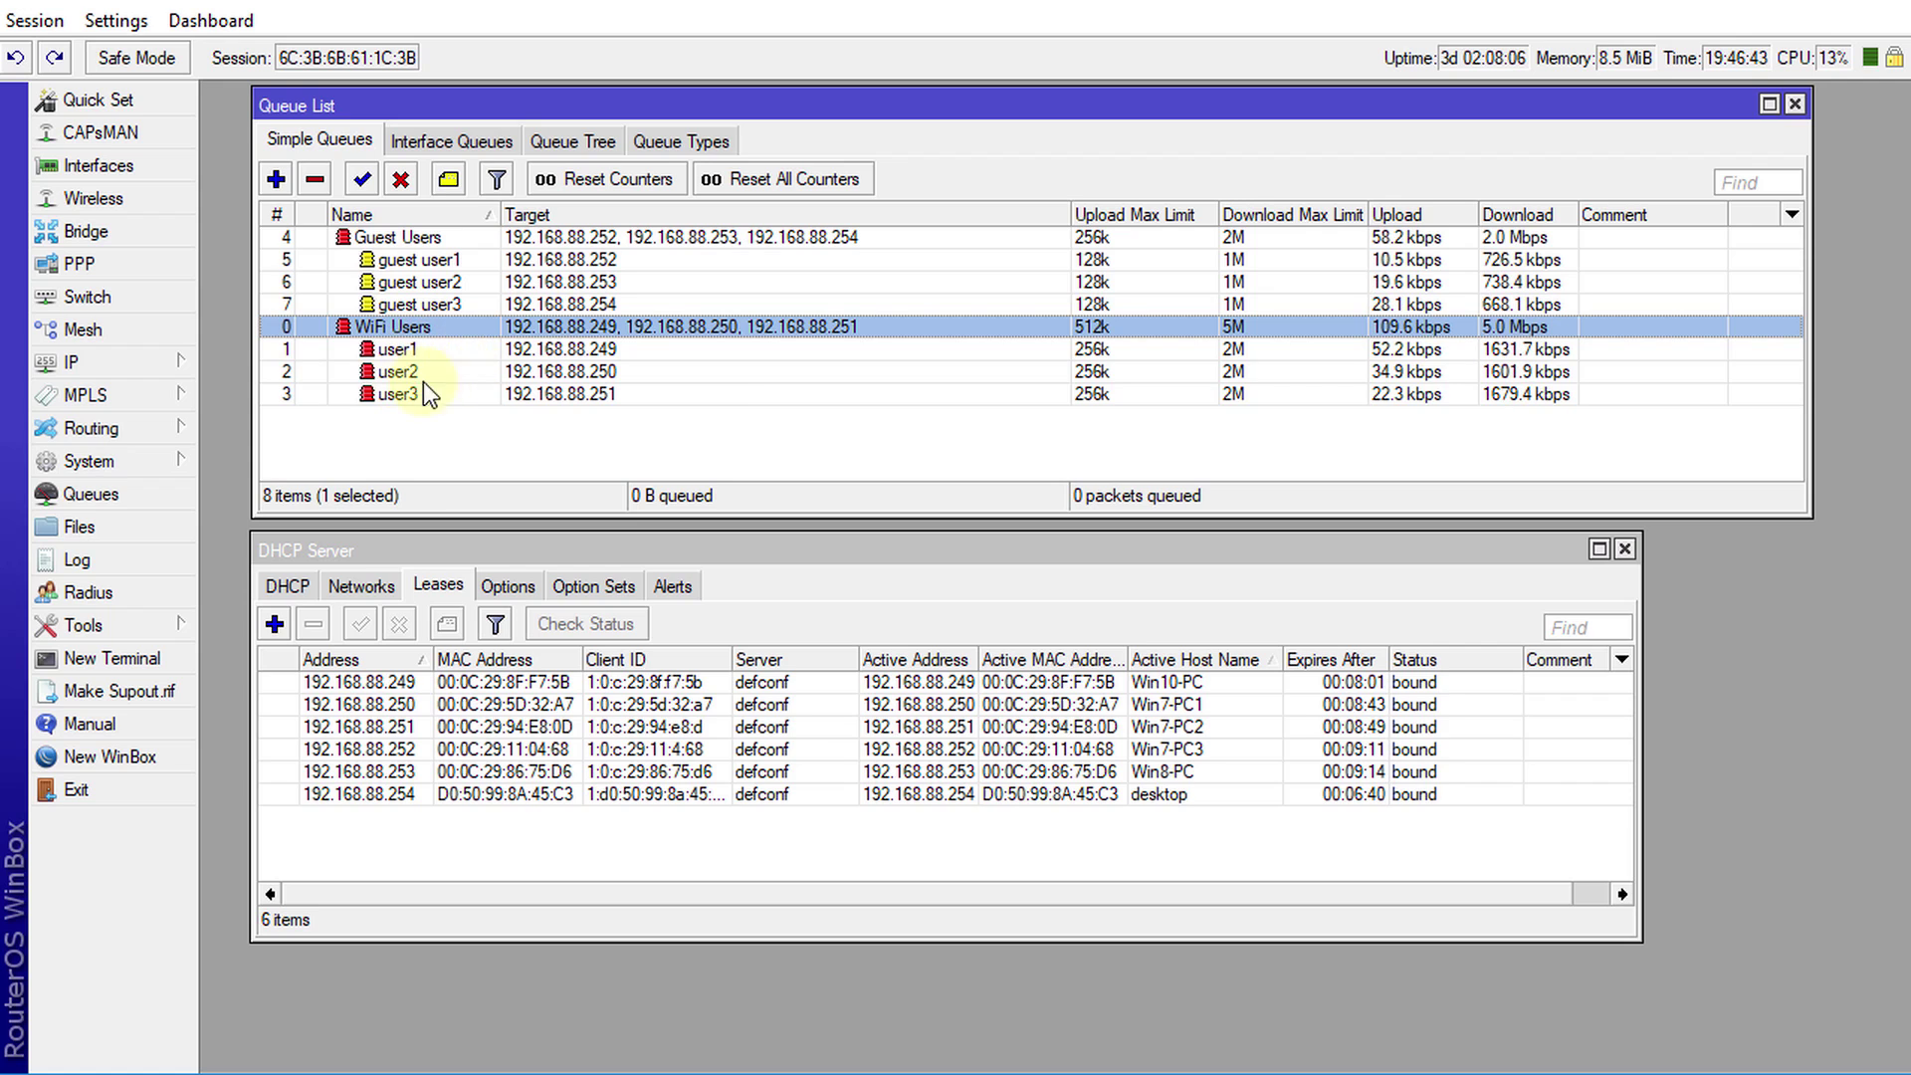
Compare the live upload and download rates of the Guest Users and WiFi Users queues with their max limits.
{"action": "left_click", "coordinate": [1511, 239]}
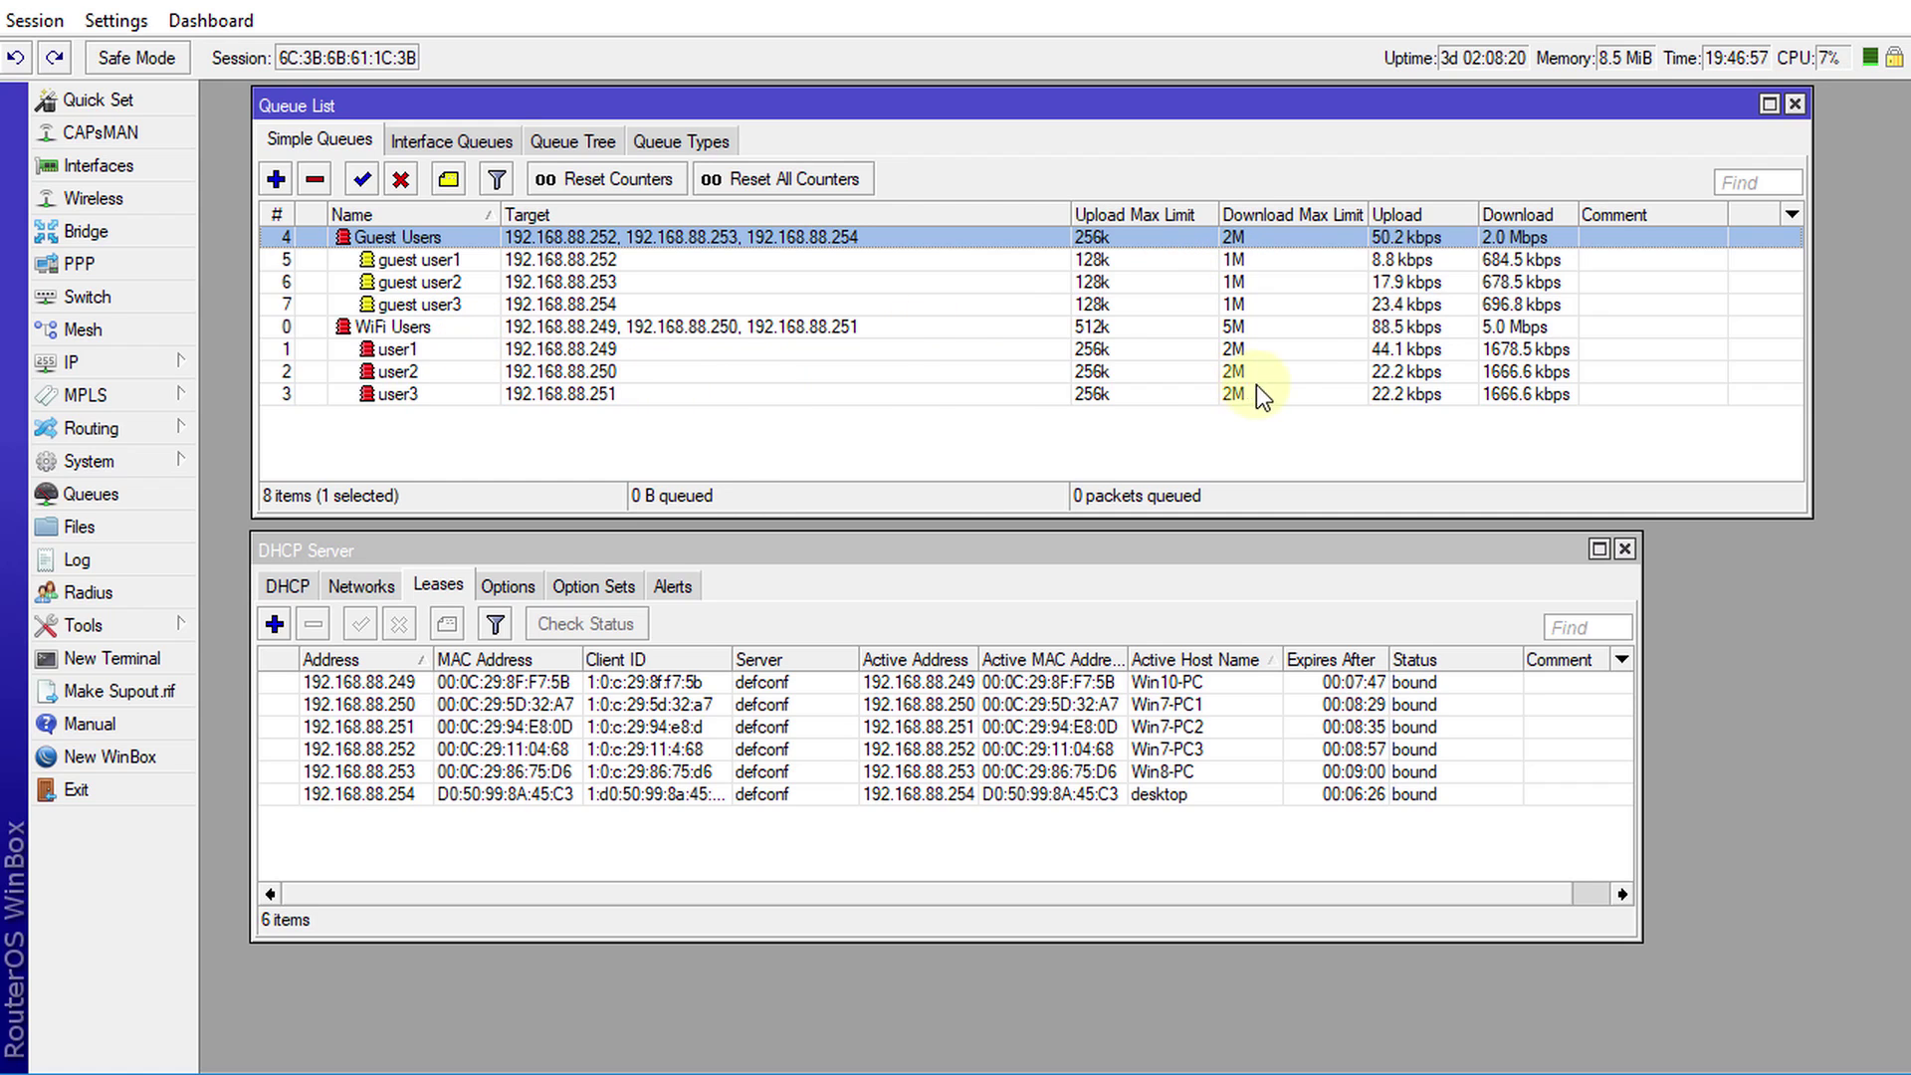
{"action": "left_click", "coordinate": [1282, 333]}
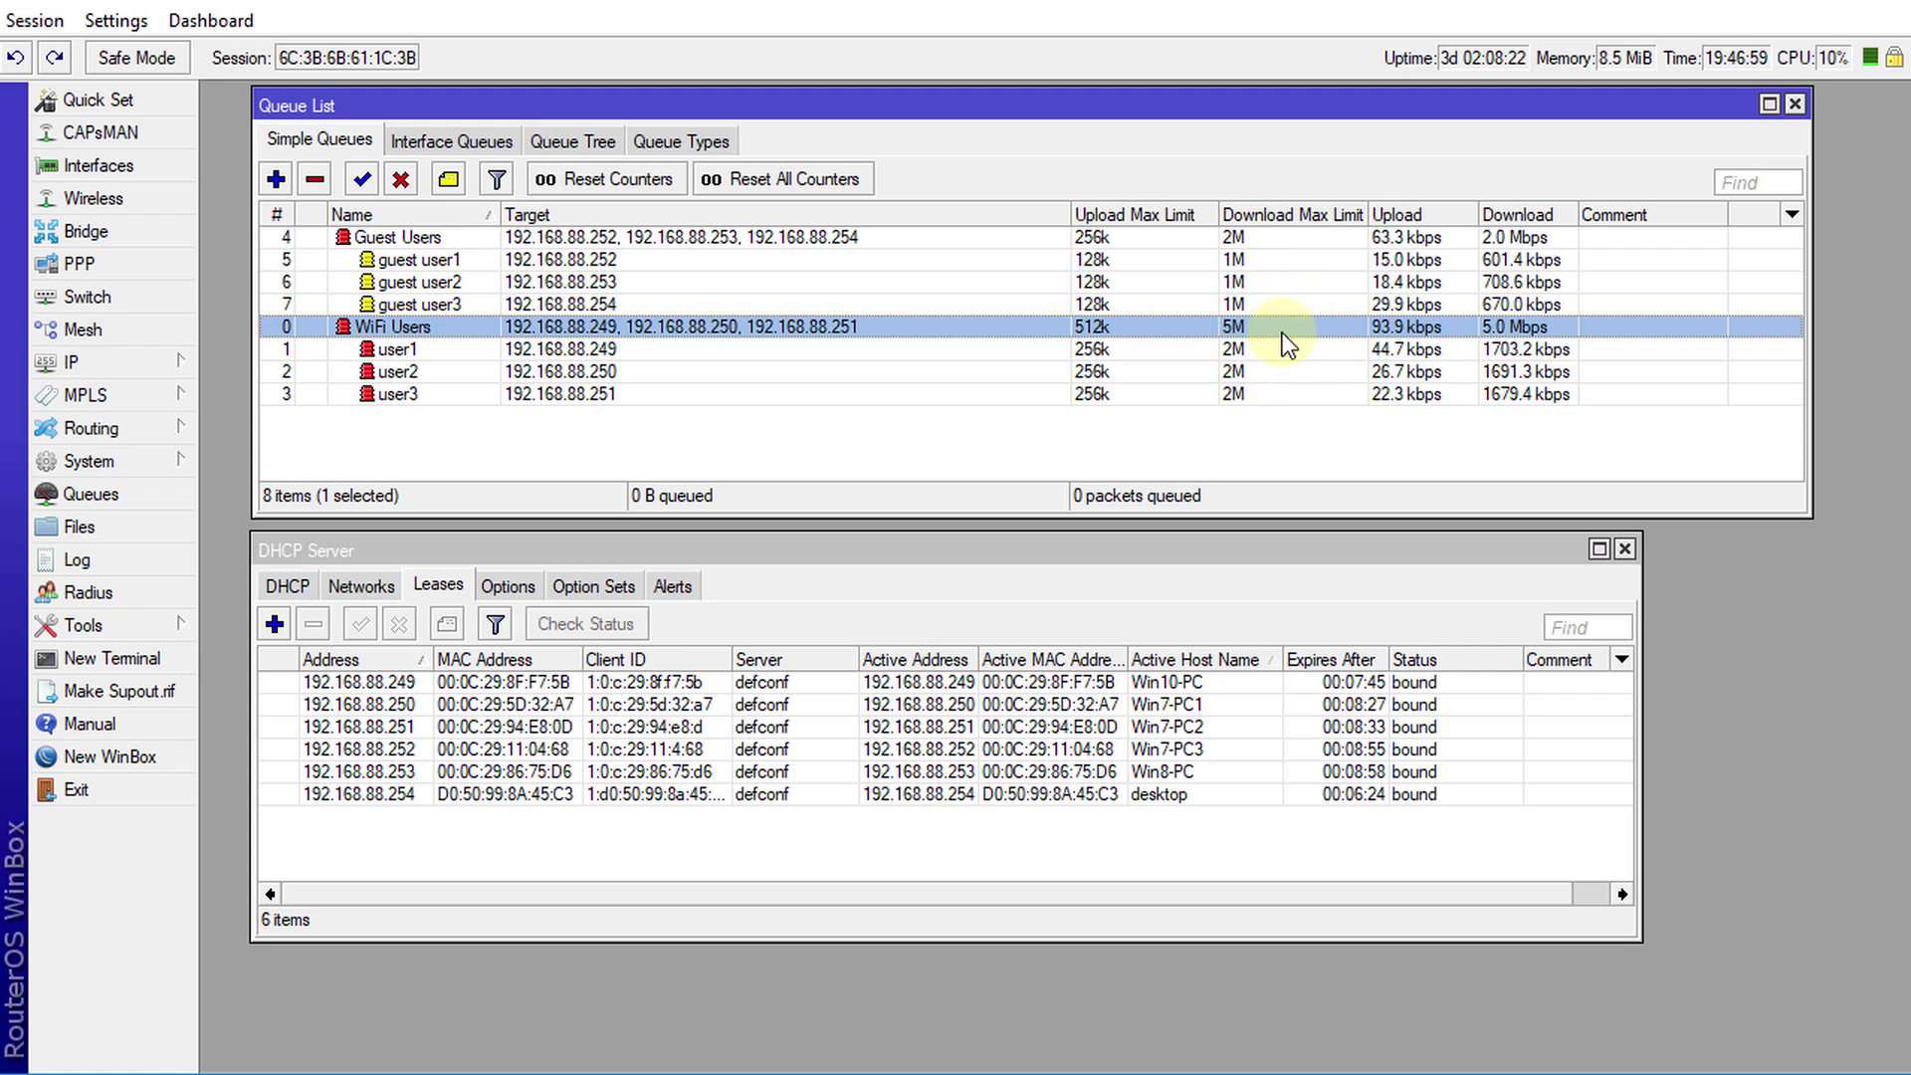